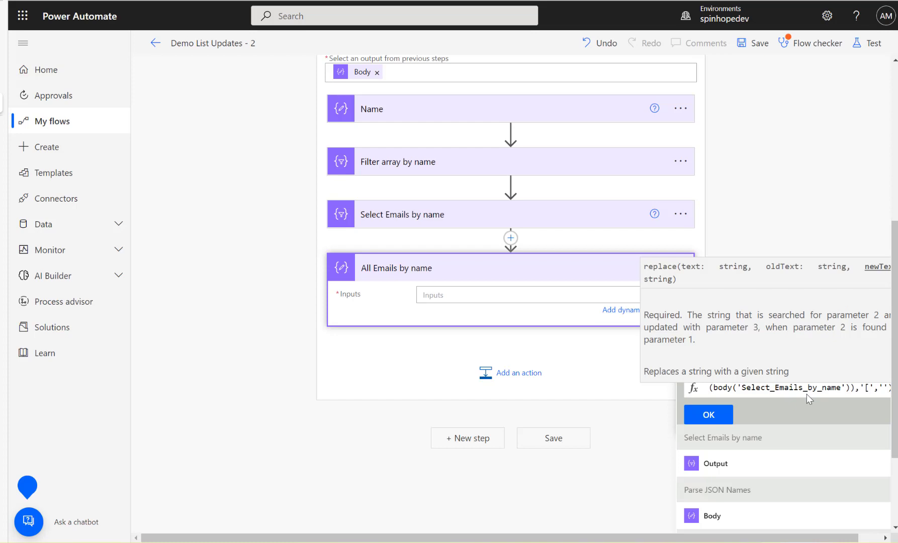
# Copy the expression replace(string(body('Select_Emails_by_name')),'[','') from the All Emails by name action into a new Notepad document.
pyautogui.hotkey('ctrl', 'a')
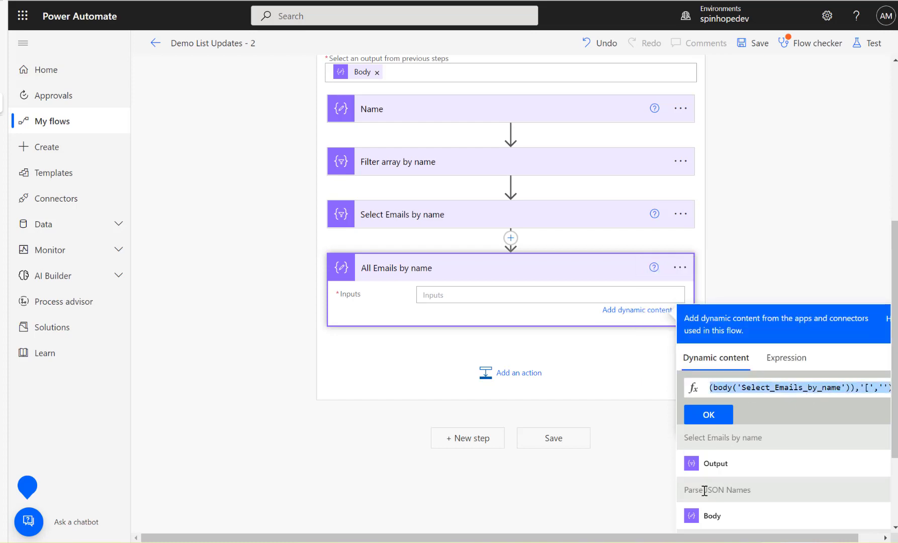
pyautogui.press('super+r')
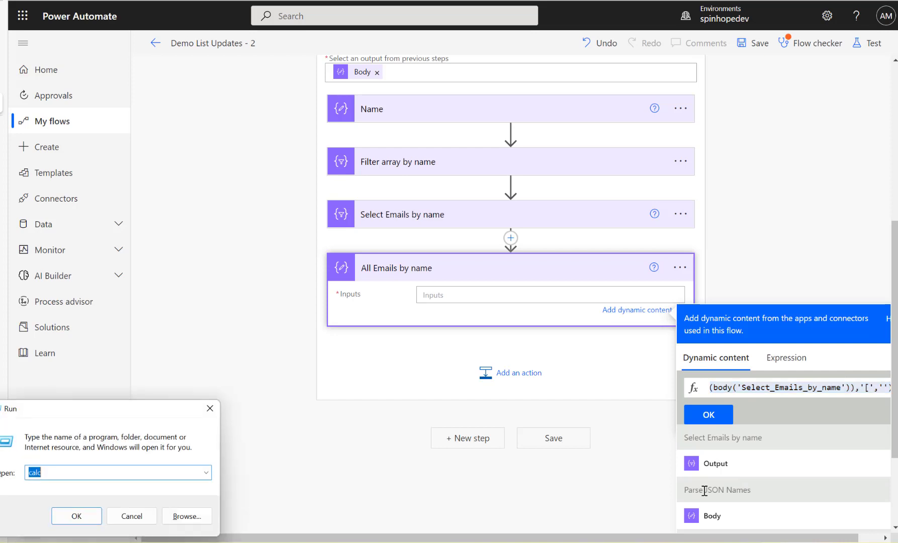
pyautogui.write('notepad')
pyautogui.press('Return')
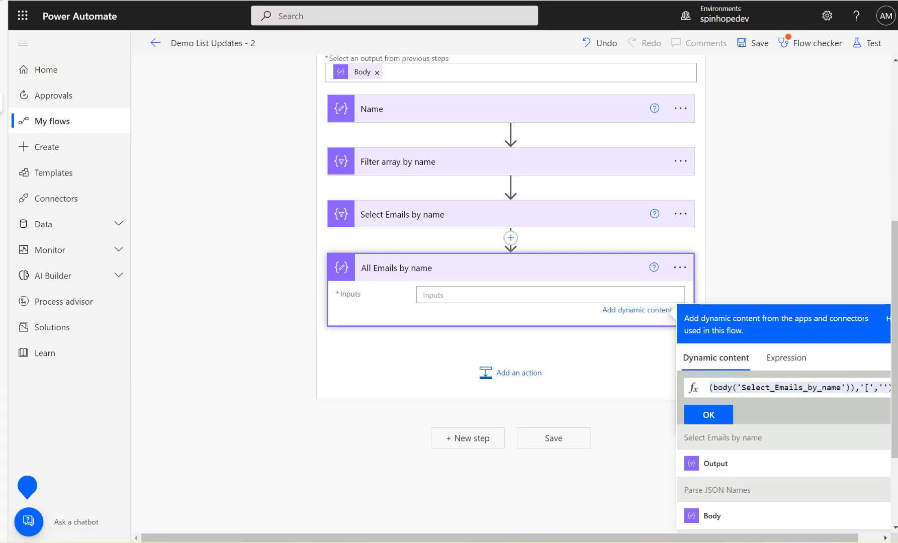
pyautogui.write("replace(string(body('Select_Emails_by_name')),'[','')")
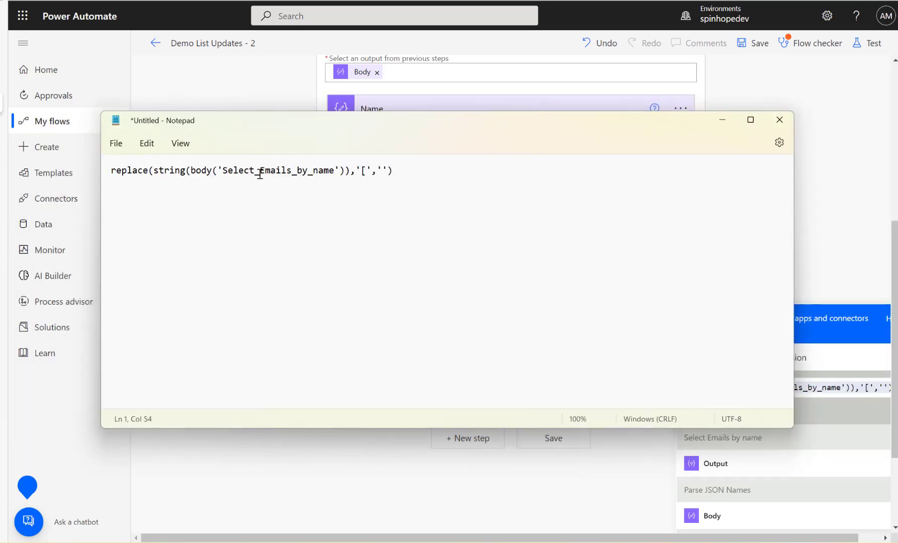
# Wrap the expression in a second replace function that swaps ']' for an empty string.
pyautogui.click(113, 169)
pyautogui.write('repalce')
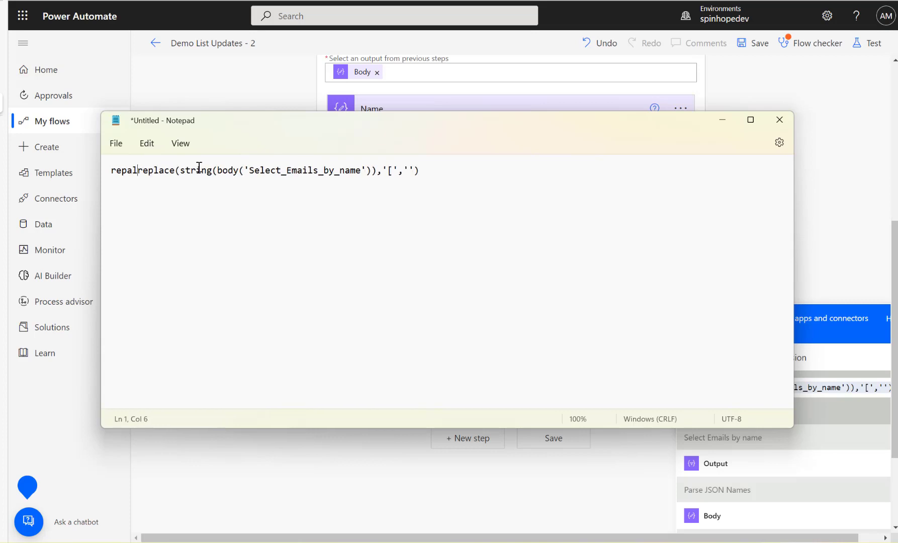
pyautogui.press('BackSpace')
pyautogui.press('BackSpace')
pyautogui.press('BackSpace')
pyautogui.press('BackSpace')
pyautogui.write('lace')
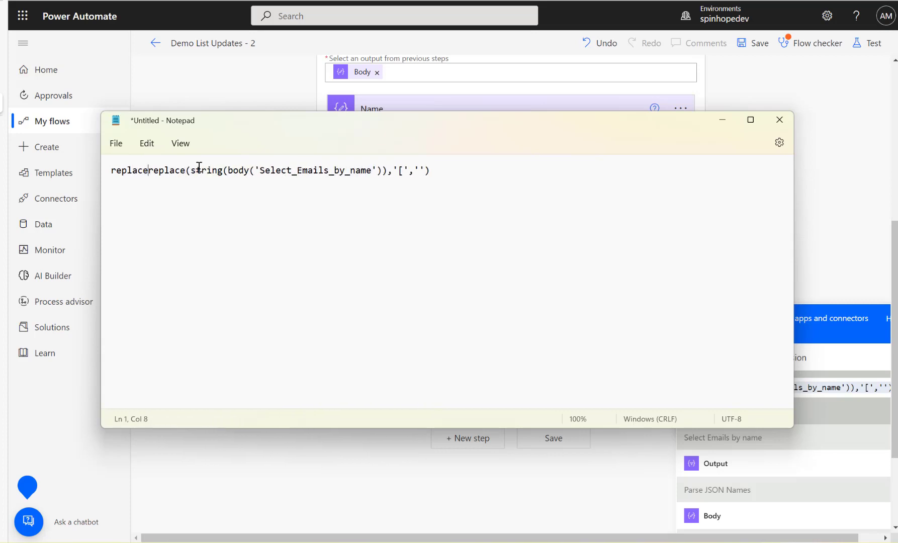
pyautogui.write('(')
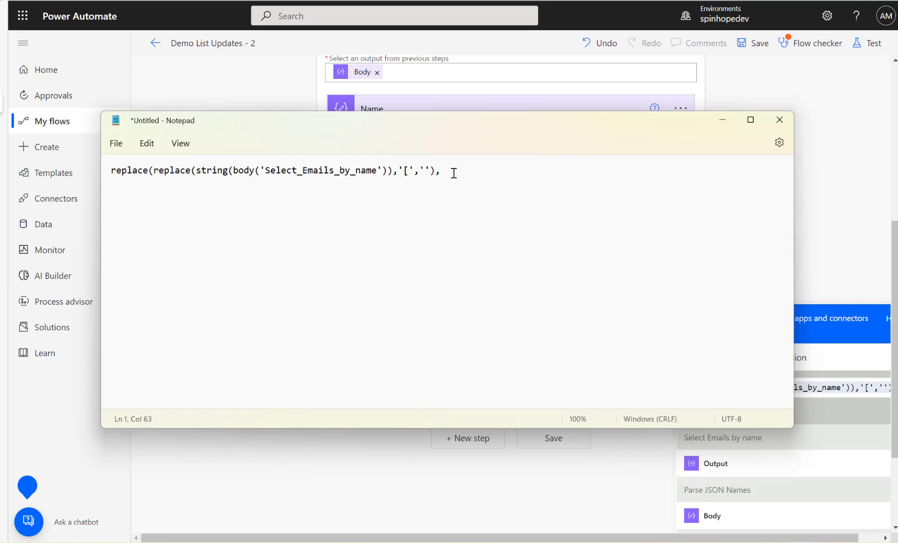
pyautogui.write("']','")
pyautogui.write(')')
# Wrap the whole expression in a third replace function that swaps the double quote '"' for an empty string.
pyautogui.doubleClick(113, 172)
pyautogui.press('Left')
pyautogui.write('replace(')
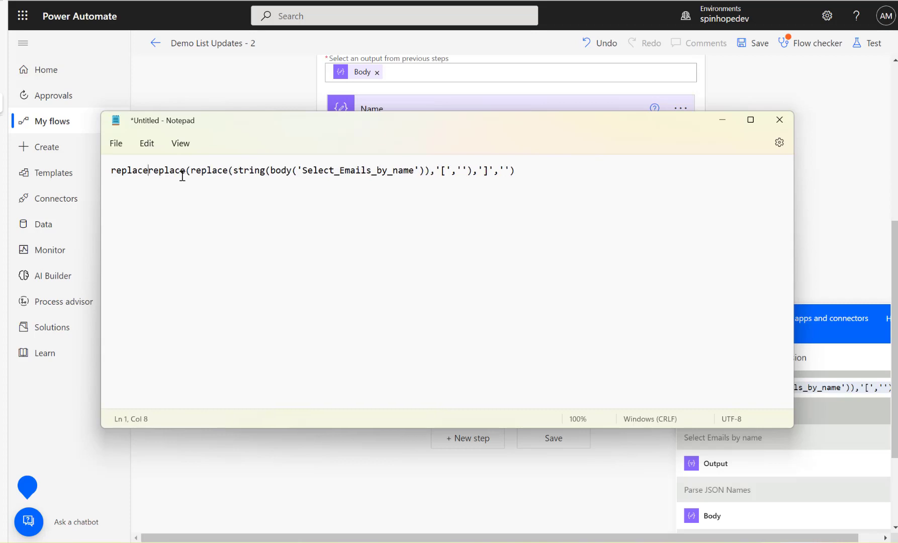
pyautogui.click(555, 172)
pyautogui.write(',')
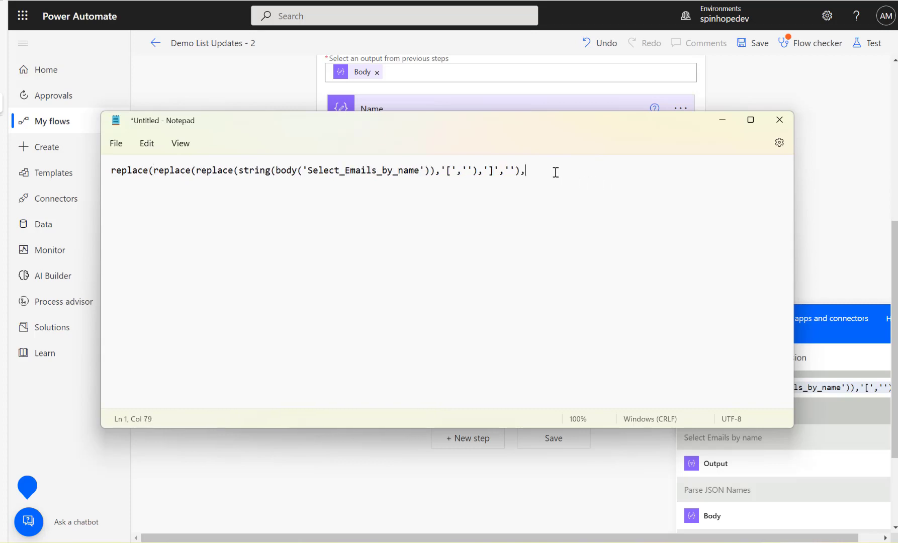
pyautogui.write('\'"\',\'')
# Copy the full nested replace expression from Notepad and insert it as an expression in the Inputs of All Emails by name in Power Automate.
pyautogui.moveTo(567, 170); pyautogui.dragTo(112, 160)
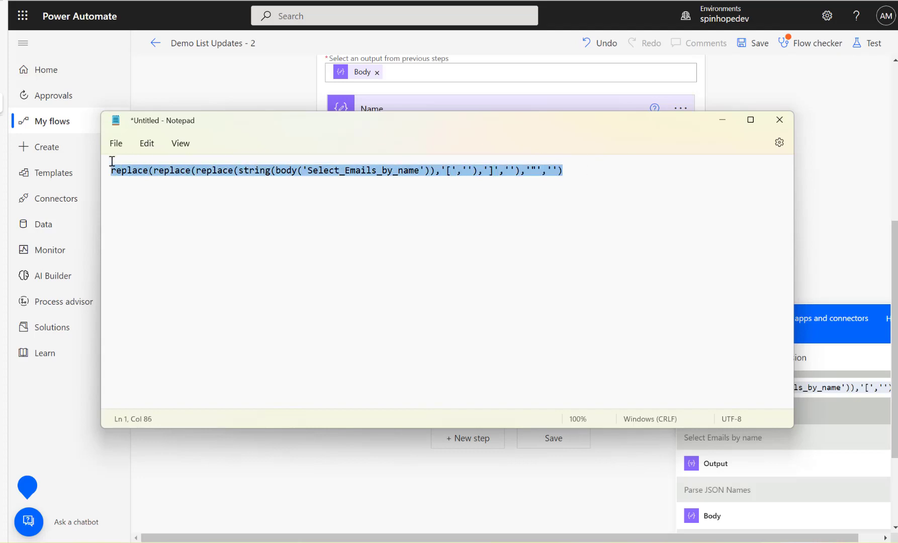
pyautogui.click(207, 77)
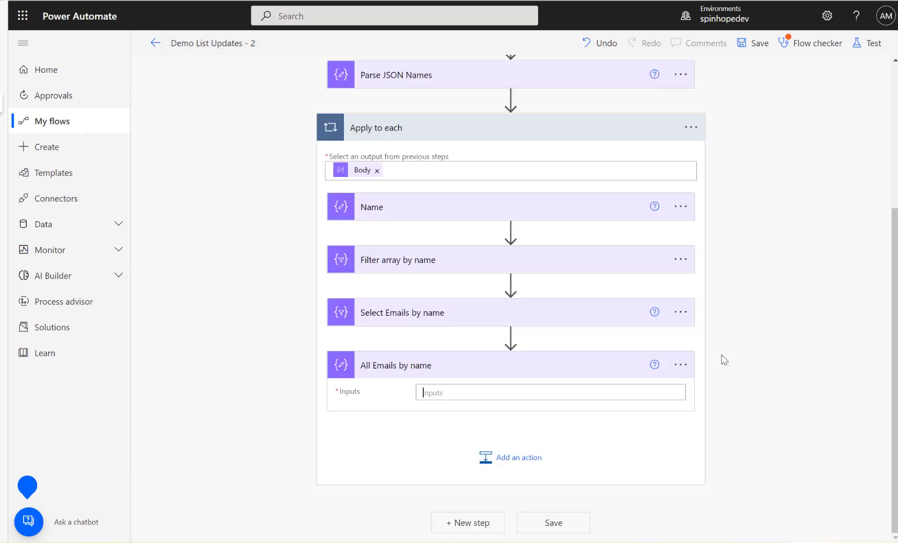
pyautogui.click(497, 394)
pyautogui.click(785, 467)
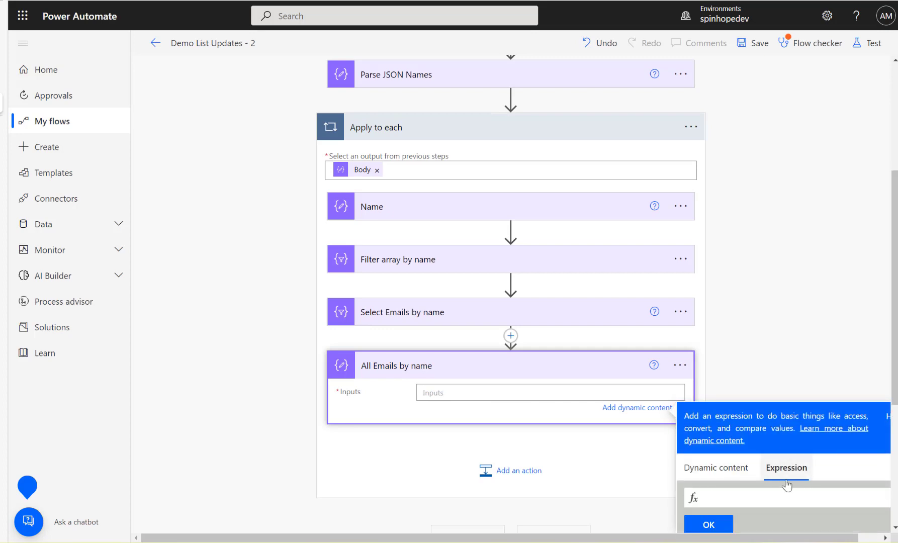
pyautogui.hotkey('ctrl', 'v')
pyautogui.click(722, 526)
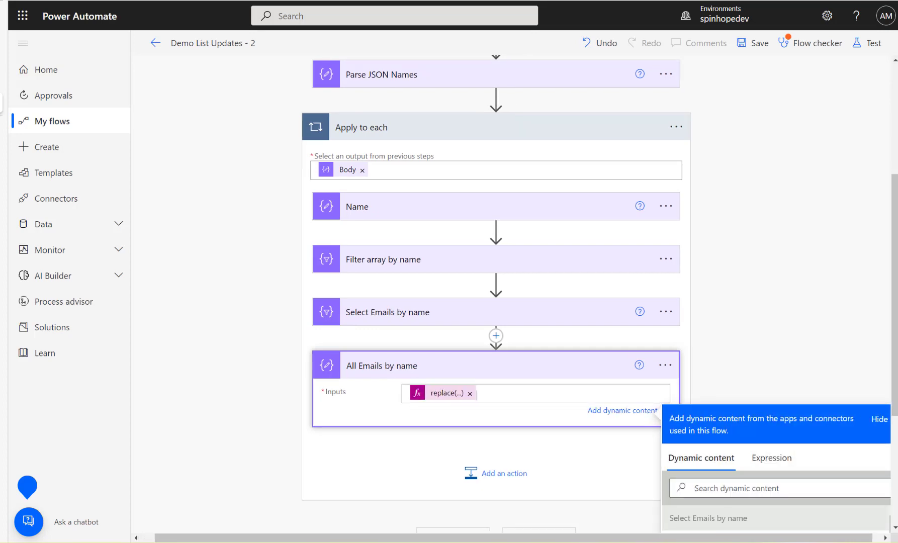
# Save the flow and run a manual test of it.
pyautogui.click(868, 42)
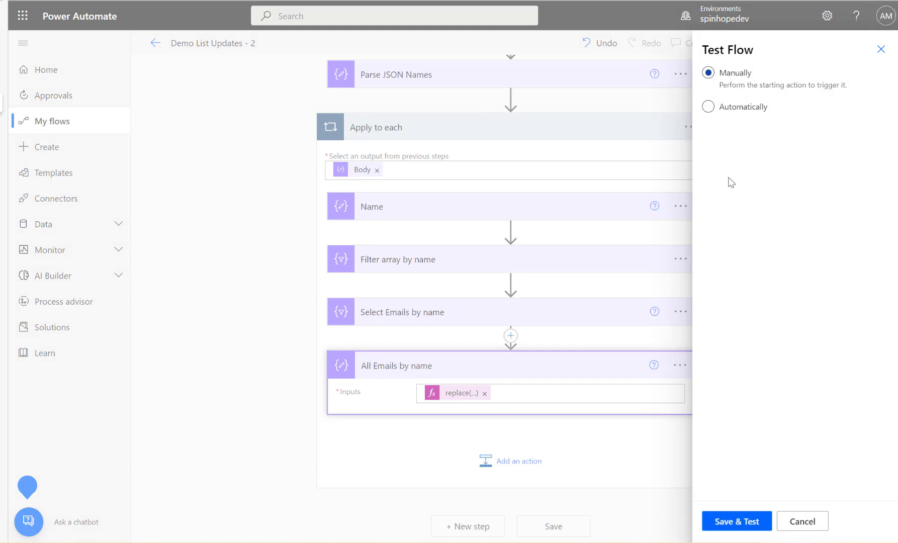
pyautogui.click(745, 524)
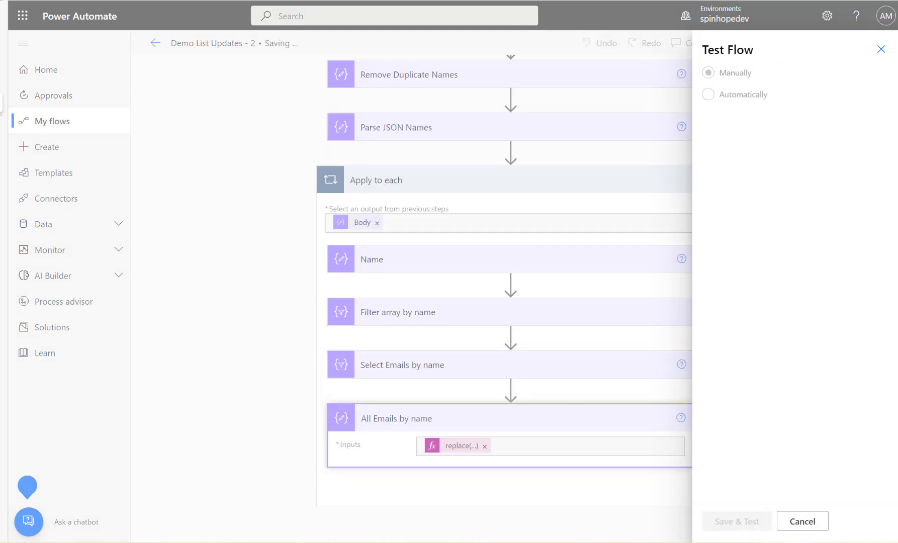
pyautogui.click(741, 525)
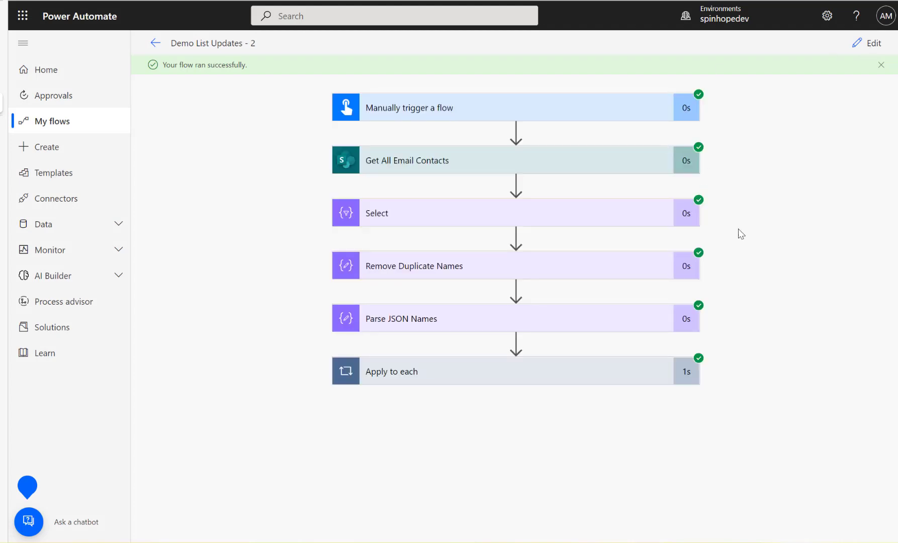
# Examine the raw inputs of All Emails by name in the first Apply to each iteration of the run.
pyautogui.click(465, 371)
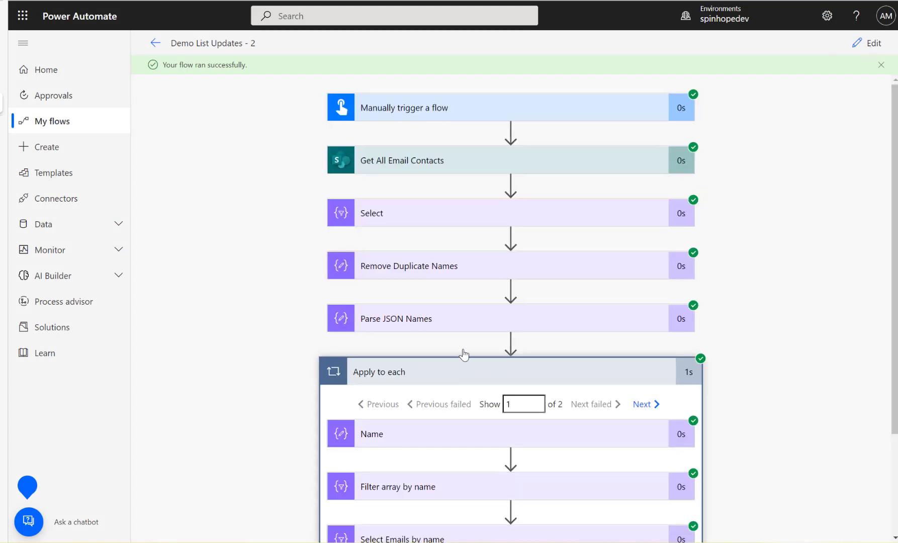
pyautogui.scroll(-3, 465, 347)
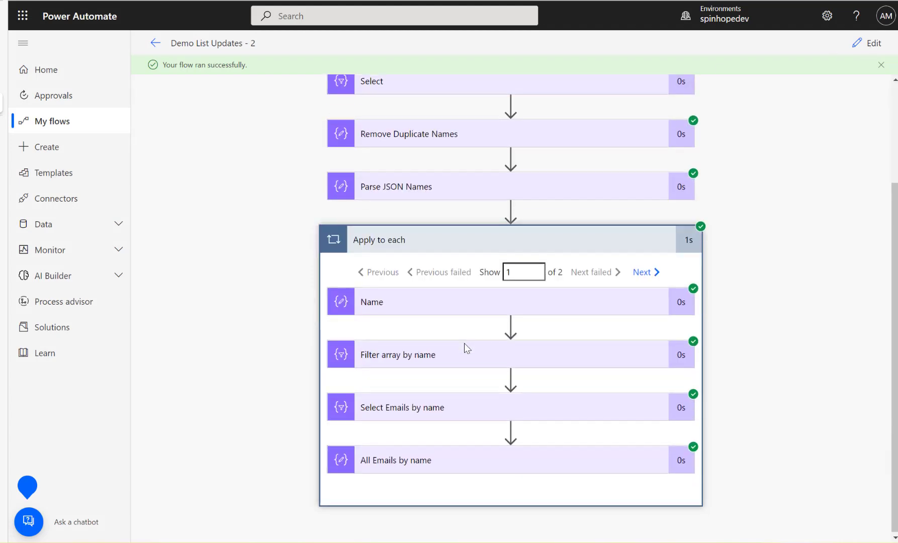
pyautogui.click(462, 464)
pyautogui.scroll(-3, 537, 416)
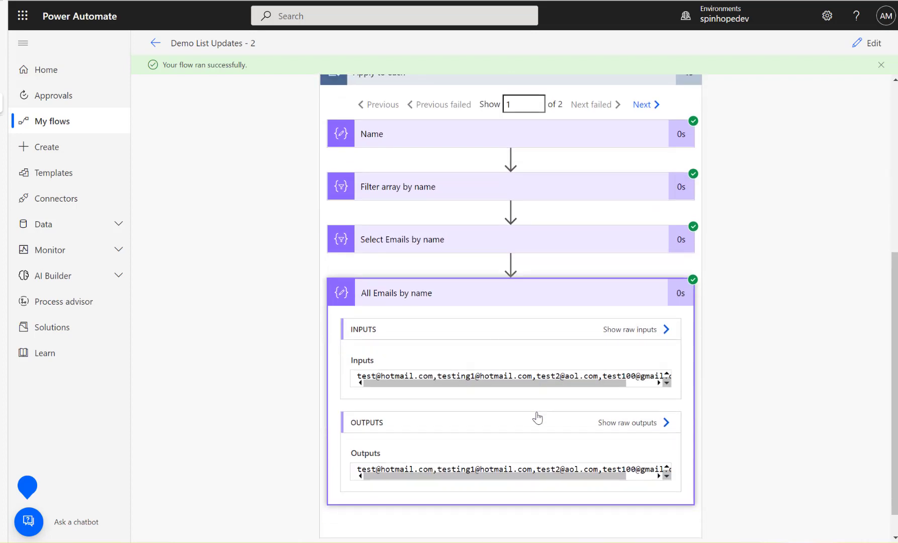
pyautogui.click(643, 333)
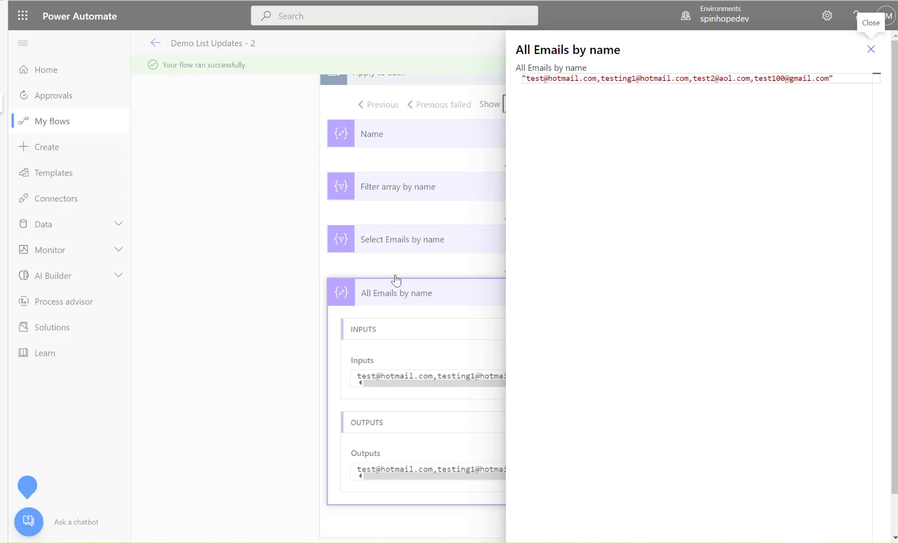
# Examine the output array of Select Emails by name, including its square brackets, against the All Emails by name output.
pyautogui.click(402, 238)
pyautogui.click(425, 240)
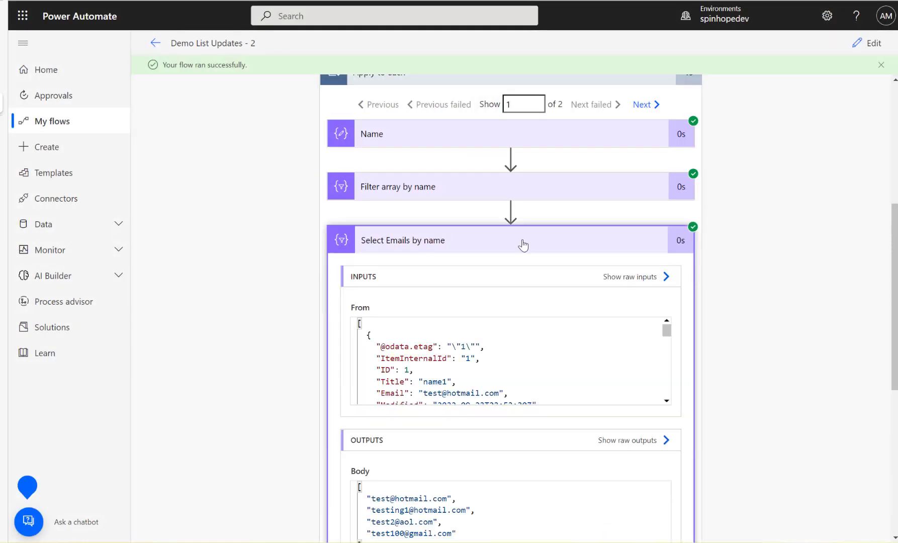
pyautogui.scroll(-3, 518, 241)
pyautogui.moveTo(375, 313); pyautogui.dragTo(331, 317)
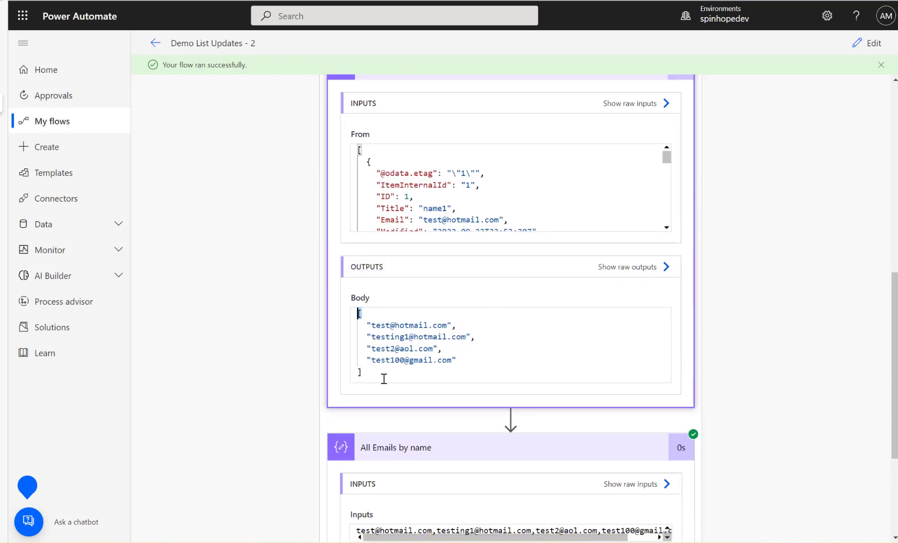
pyautogui.moveTo(381, 376); pyautogui.dragTo(282, 371)
pyautogui.scroll(-3, 521, 437)
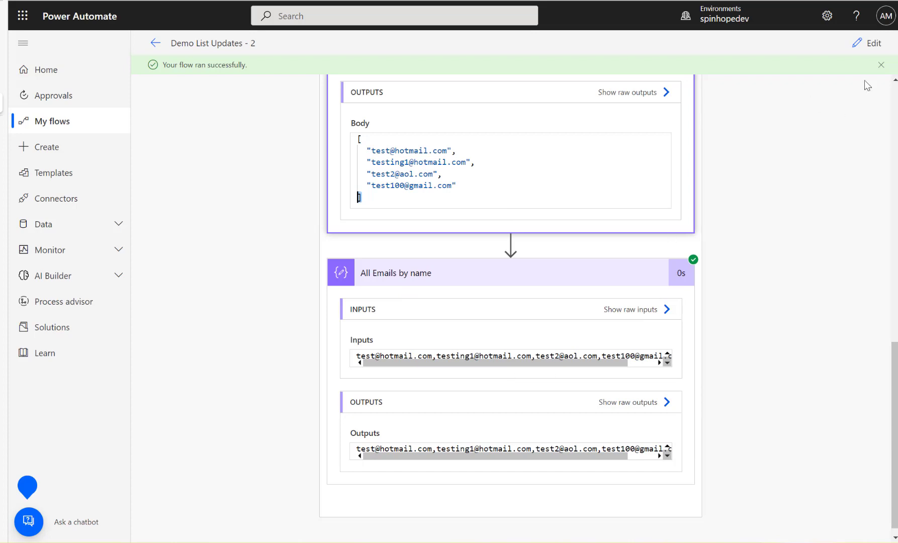
# Reopen the flow for editing and add a SharePoint Get items action after All Emails by name inside the Apply to each loop.
pyautogui.click(868, 44)
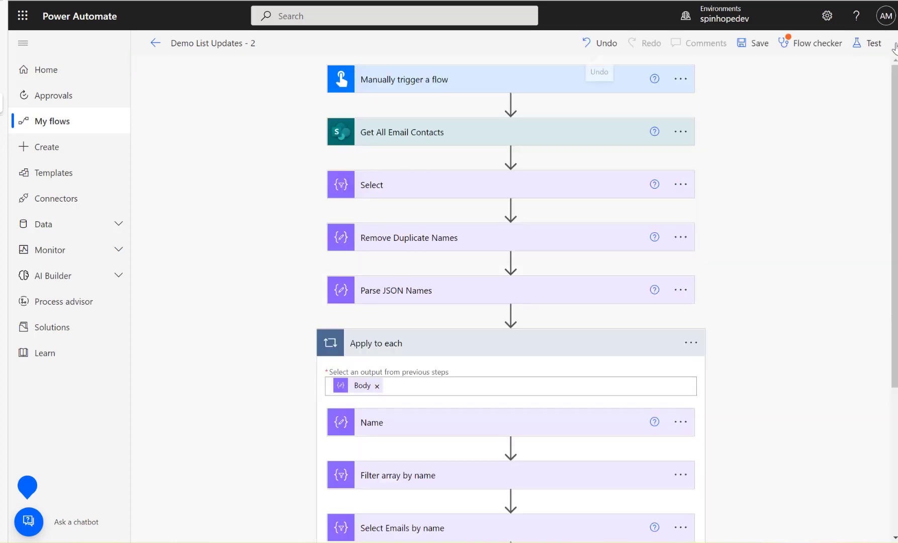
pyautogui.scroll(-4, 599, 254)
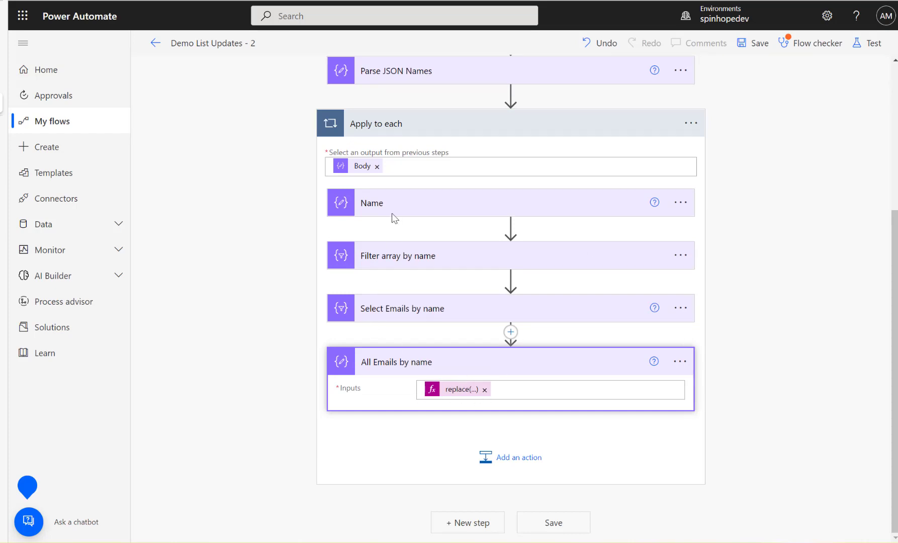
pyautogui.click(493, 458)
pyautogui.scroll(-3, 573, 432)
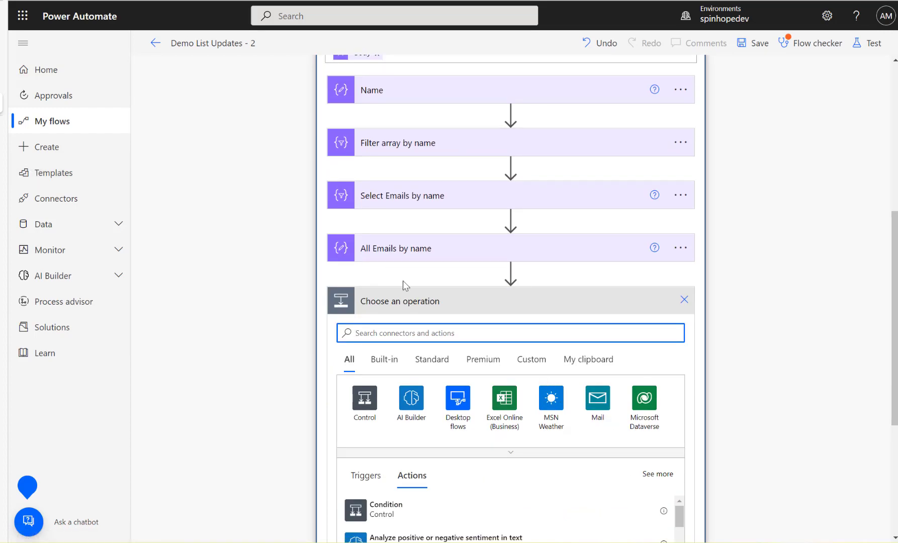
pyautogui.write('sharepo')
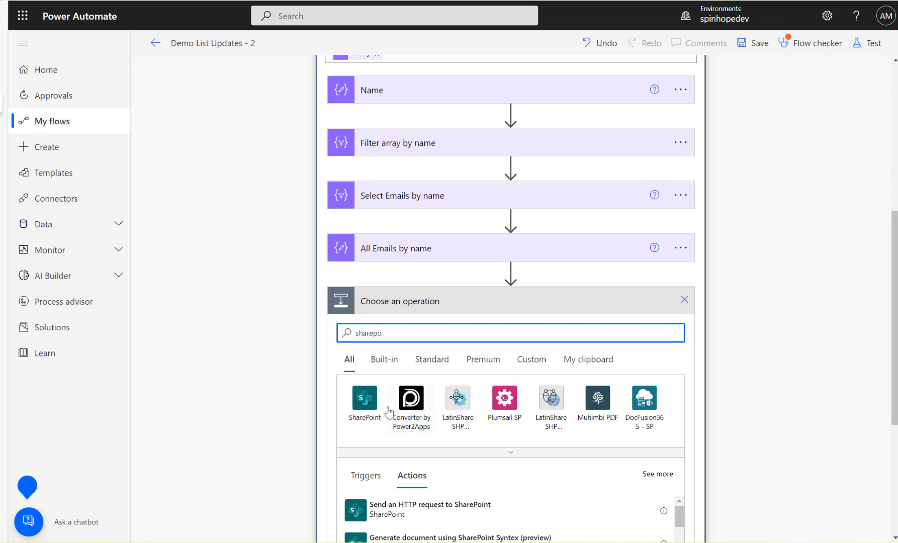
pyautogui.click(378, 413)
pyautogui.scroll(-2, 530, 403)
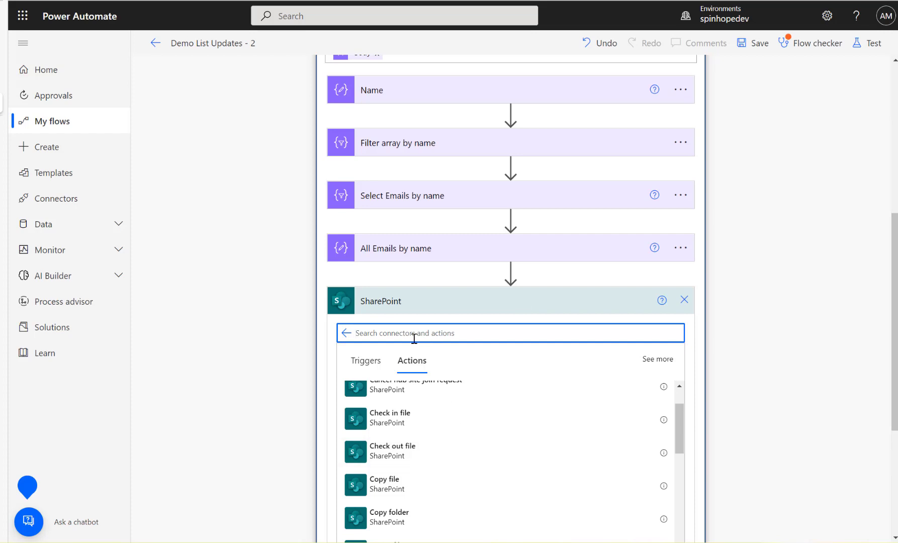
pyautogui.write('get item')
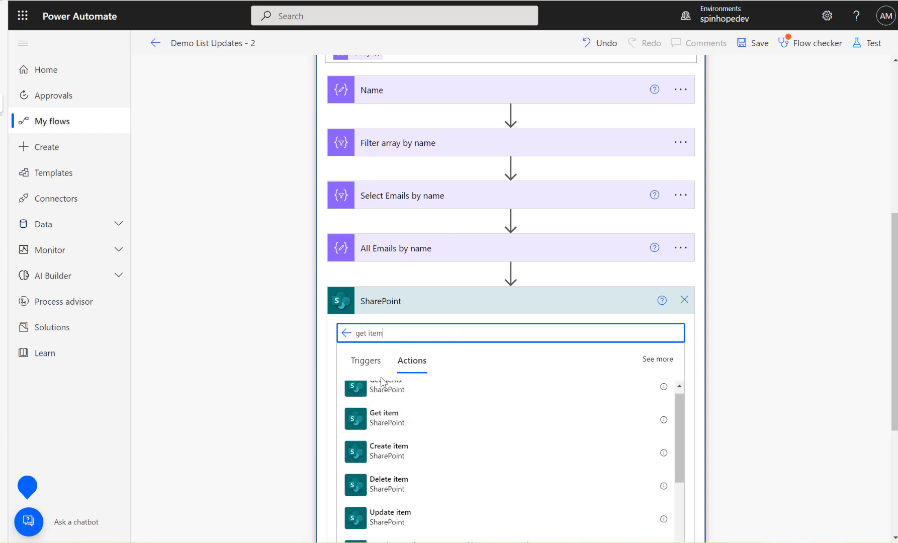
pyautogui.click(384, 391)
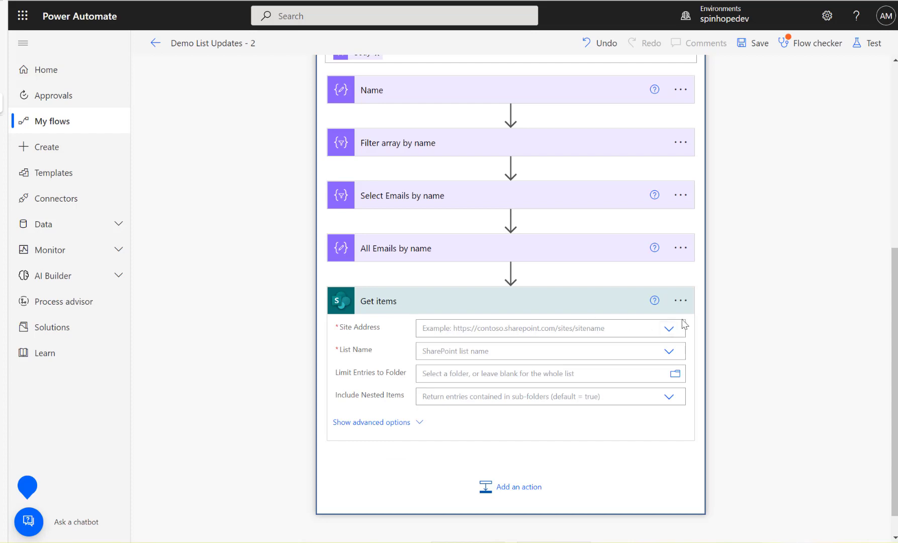
# Rename the new SharePoint Get items action to "Get All Distributor Emails".
pyautogui.click(690, 304)
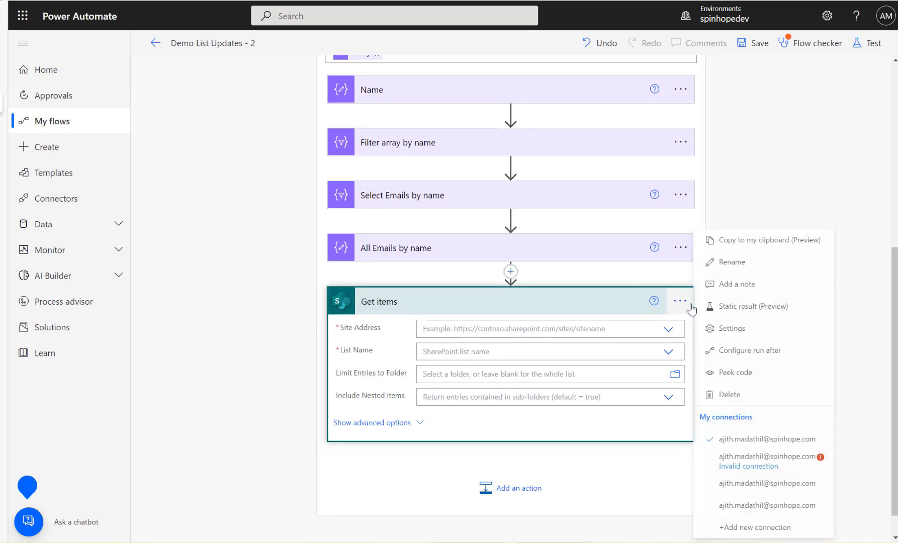
pyautogui.click(705, 255)
pyautogui.click(449, 304)
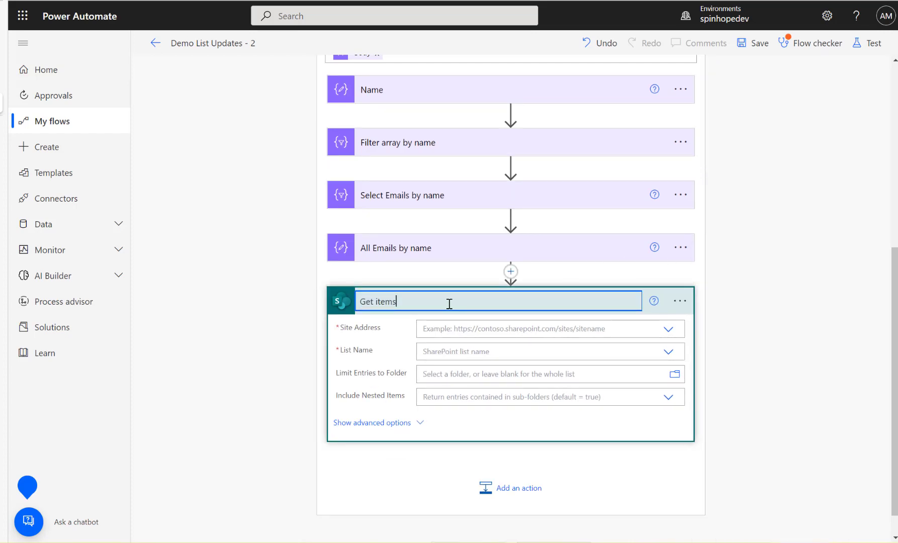
pyautogui.write('Distributor Emails')
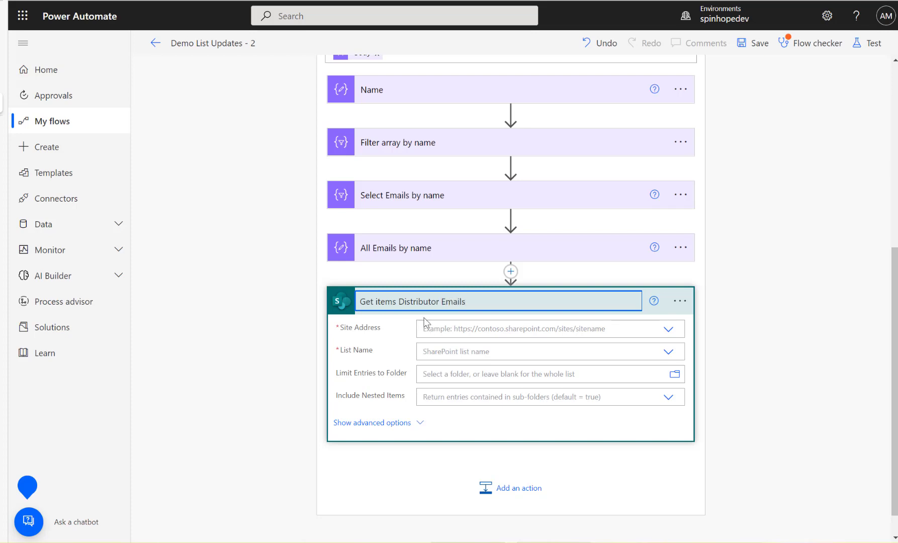
pyautogui.doubleClick(384, 303)
pyautogui.write('All')
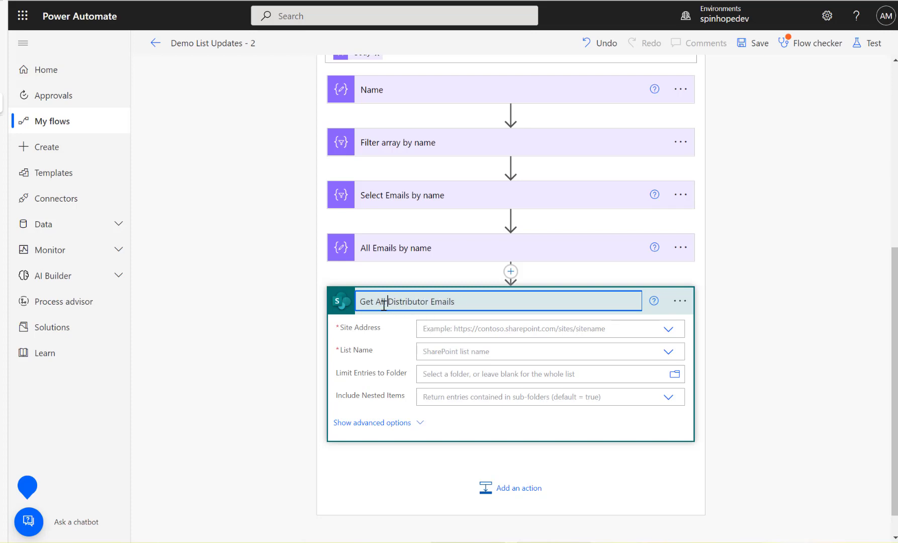
pyautogui.click(257, 336)
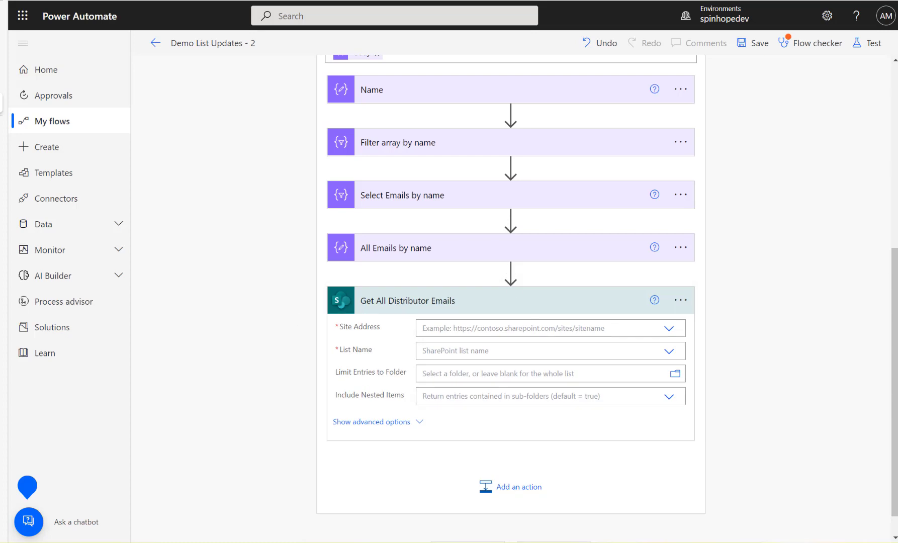
# Rename the Get All Distributor Emails action to "Get All Distributor Emails by Name".
pyautogui.click(679, 301)
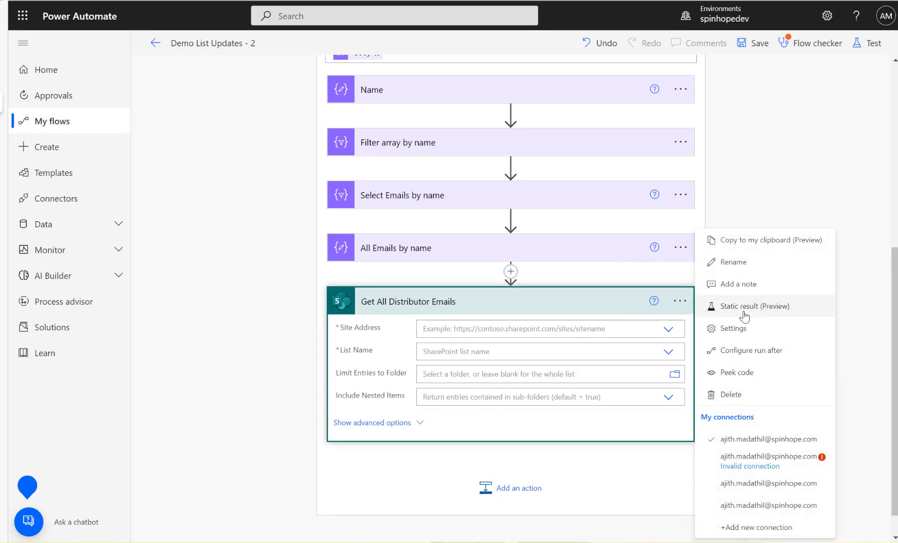
pyautogui.click(738, 268)
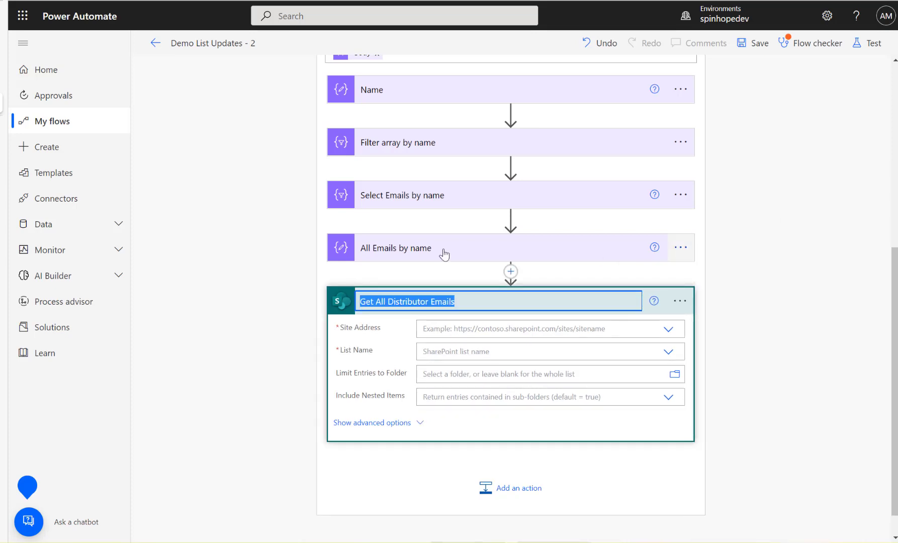
pyautogui.click(478, 298)
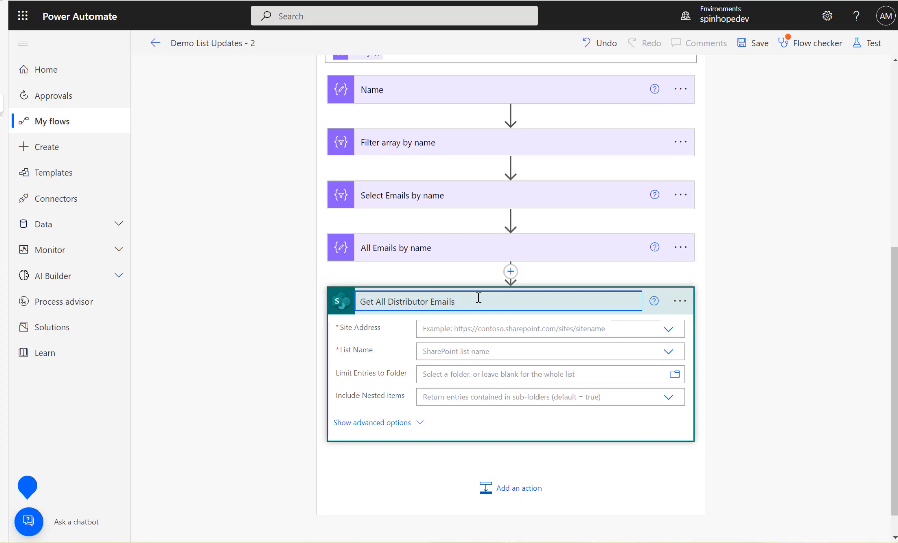
pyautogui.write('by Name')
# Point Get All Distributor Emails by Name to the Spinhope Ltd Team Site and its Distributor List.
pyautogui.click(669, 329)
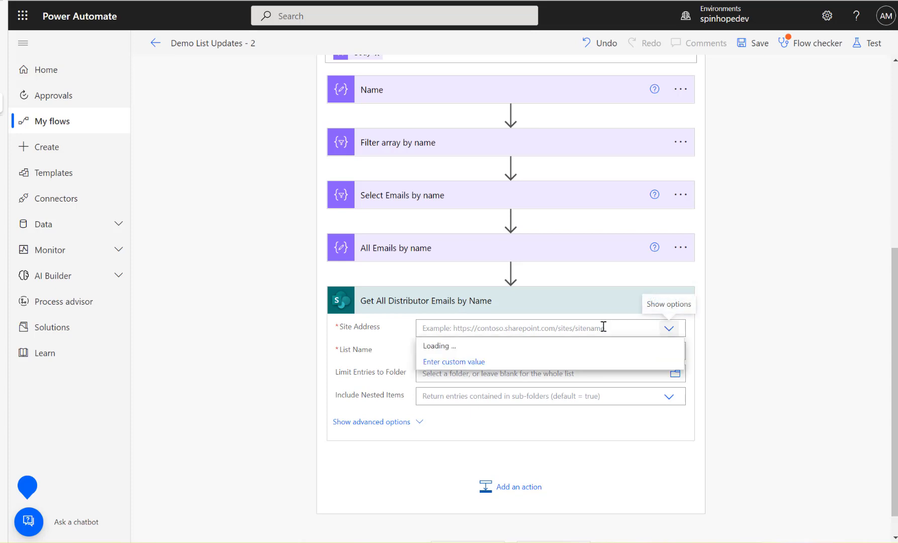
pyautogui.click(550, 485)
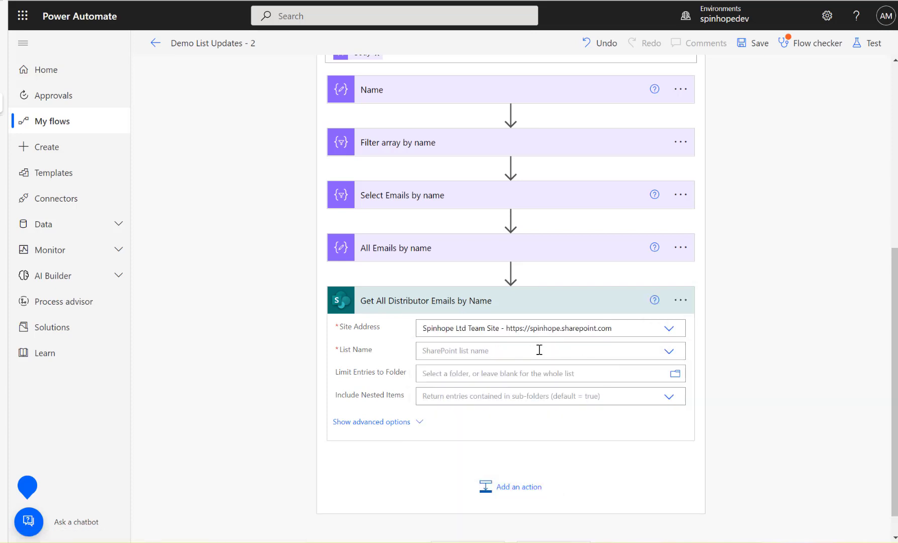
pyautogui.click(539, 350)
pyautogui.write('Dis')
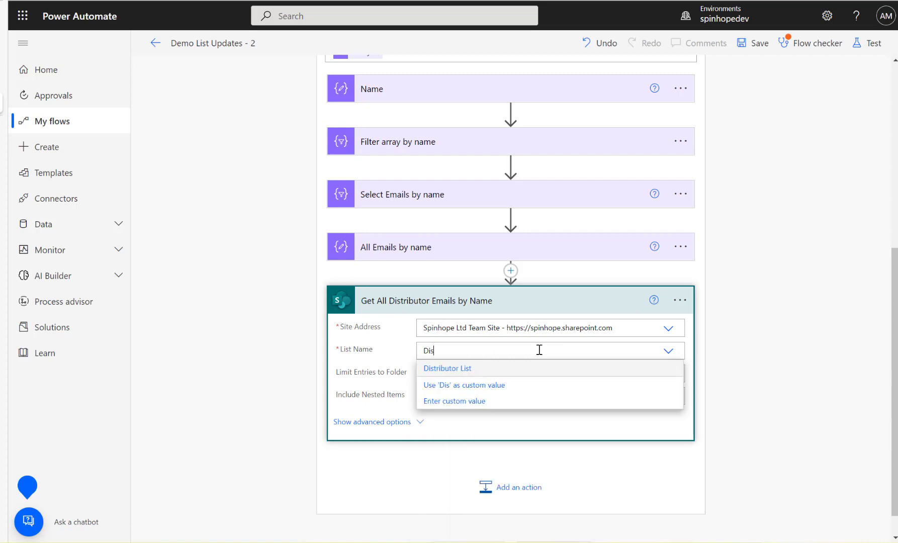
pyautogui.click(452, 368)
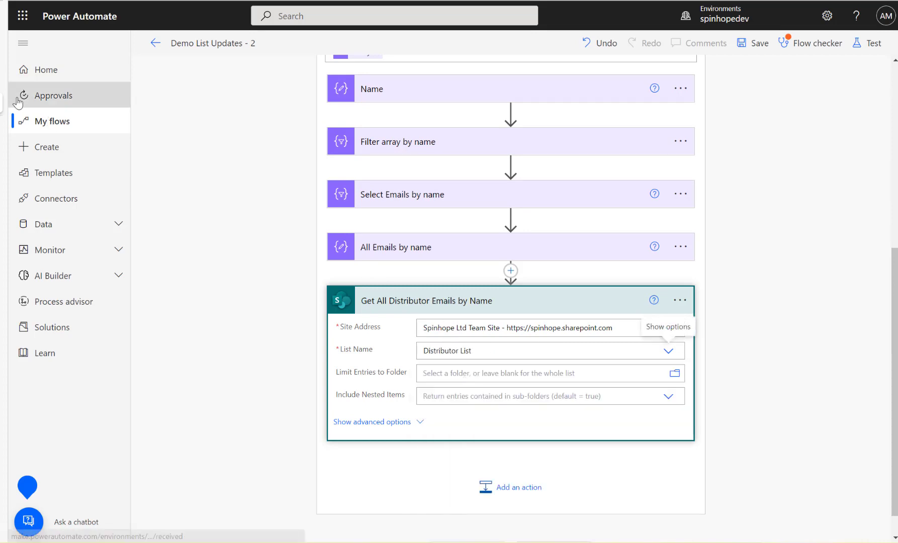
# Switch to the Distributor List in SharePoint, examine the Title column in its list settings, and return to the flow in Power Automate.
pyautogui.moveTo(18, 103)
pyautogui.click(30, 81)
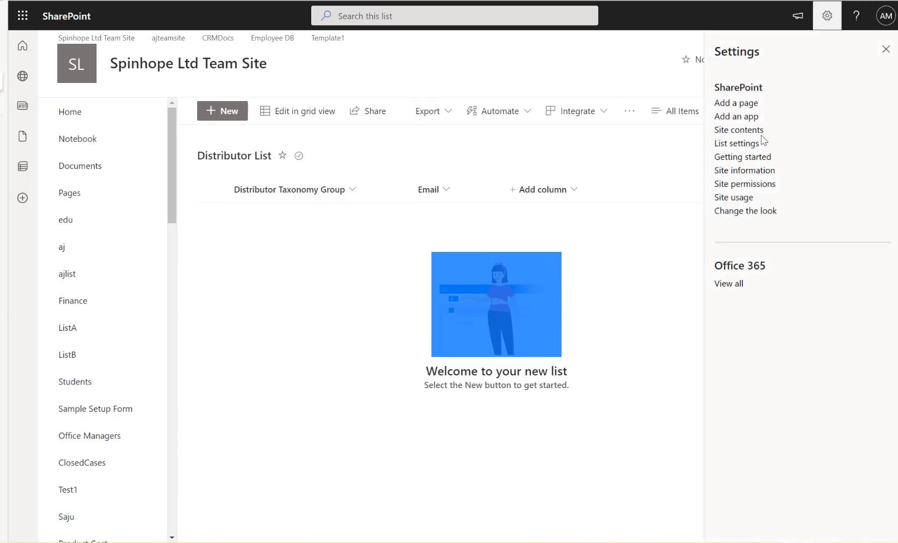
pyautogui.click(727, 144)
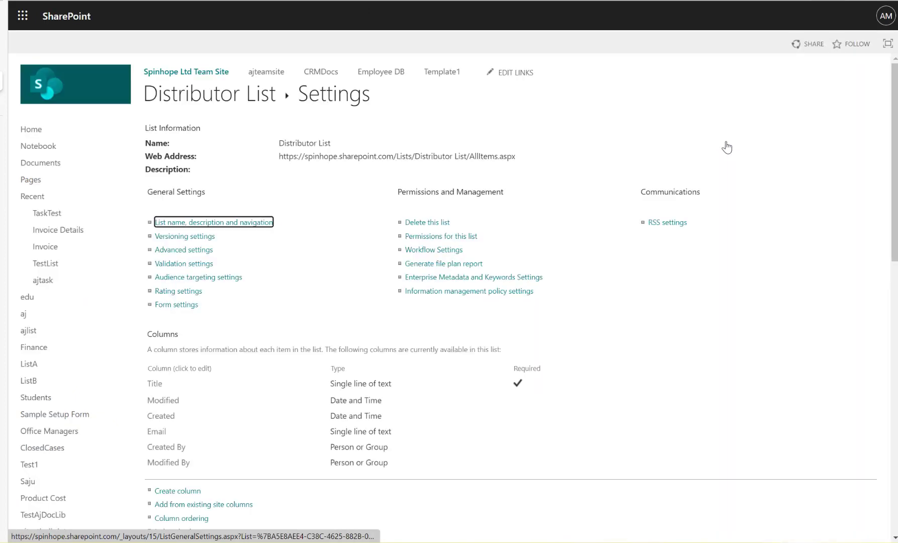
pyautogui.scroll(-3, 200, 344)
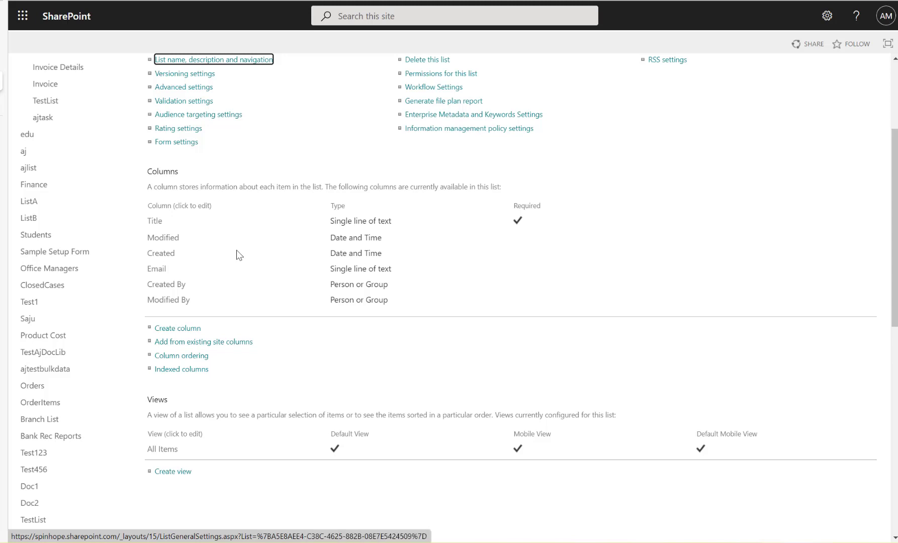
pyautogui.scroll(3, 236, 249)
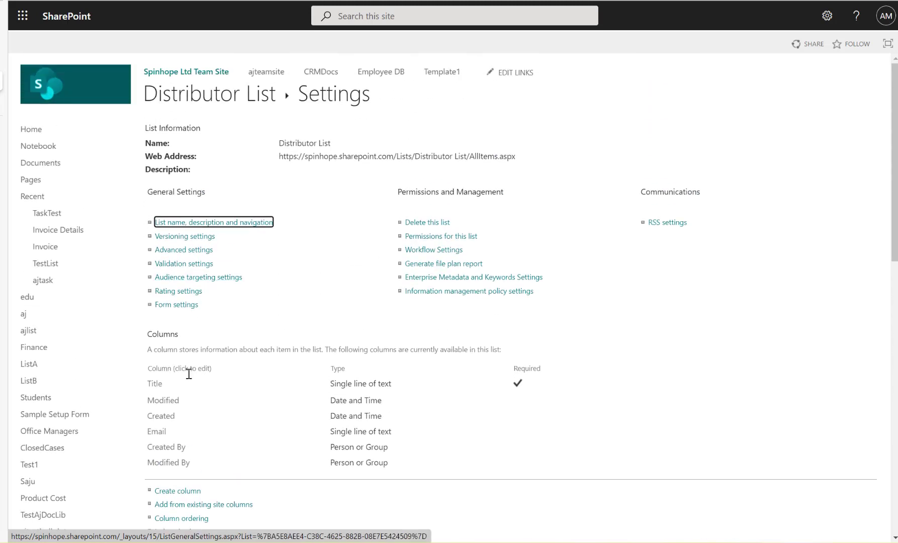
pyautogui.click(155, 383)
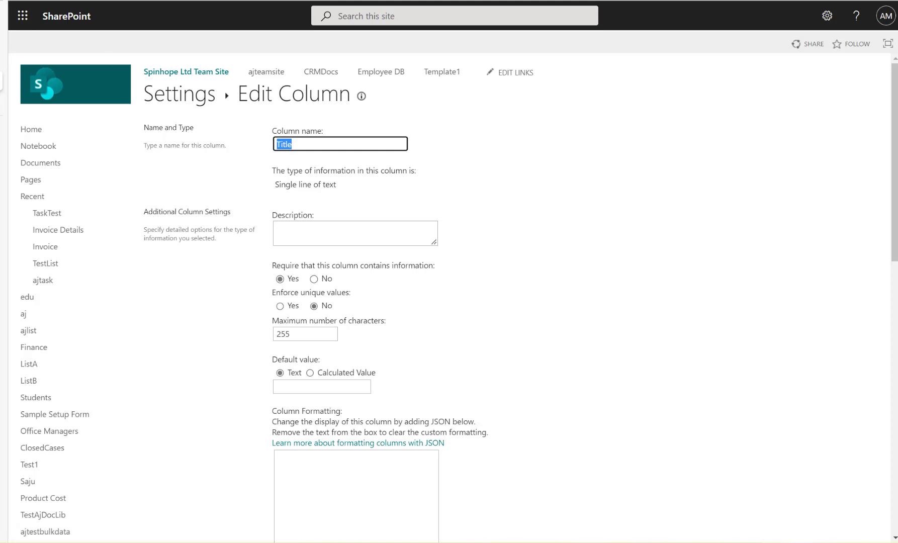
pyautogui.hotkey('ctrl', 'l')
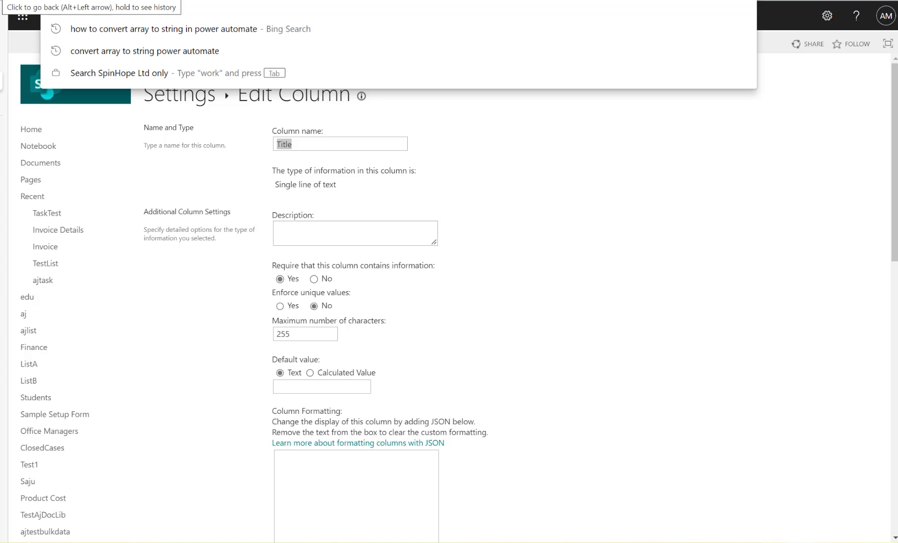
pyautogui.hotkey('alt', 'Left')
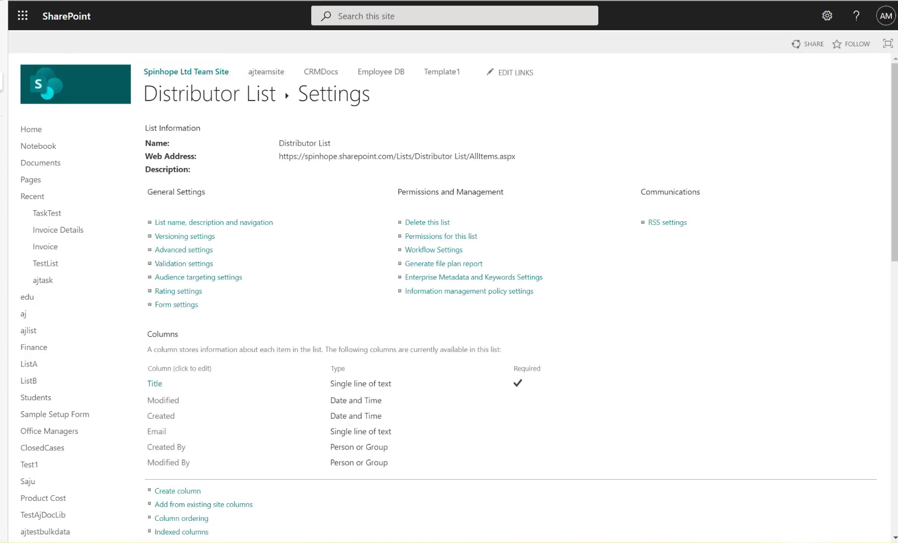
pyautogui.hotkey('alt', 'Left')
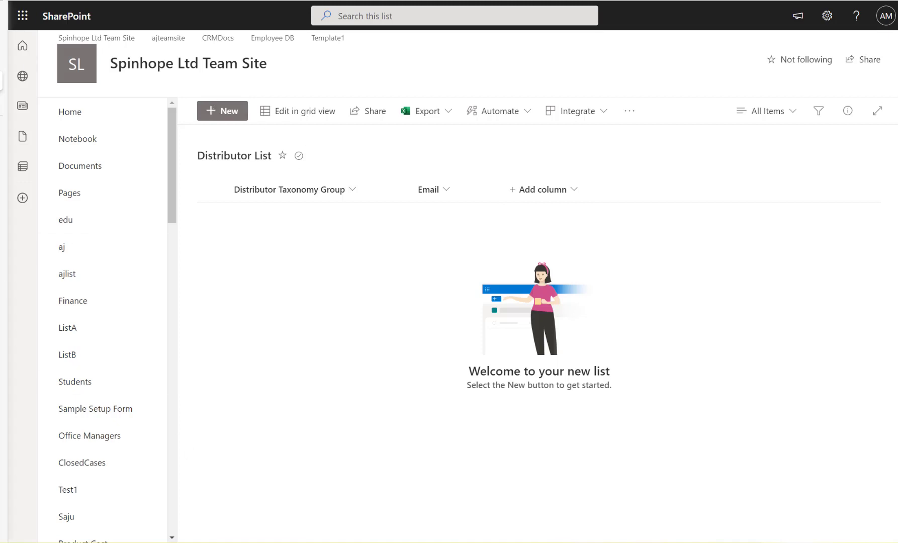
pyautogui.click(50, 99)
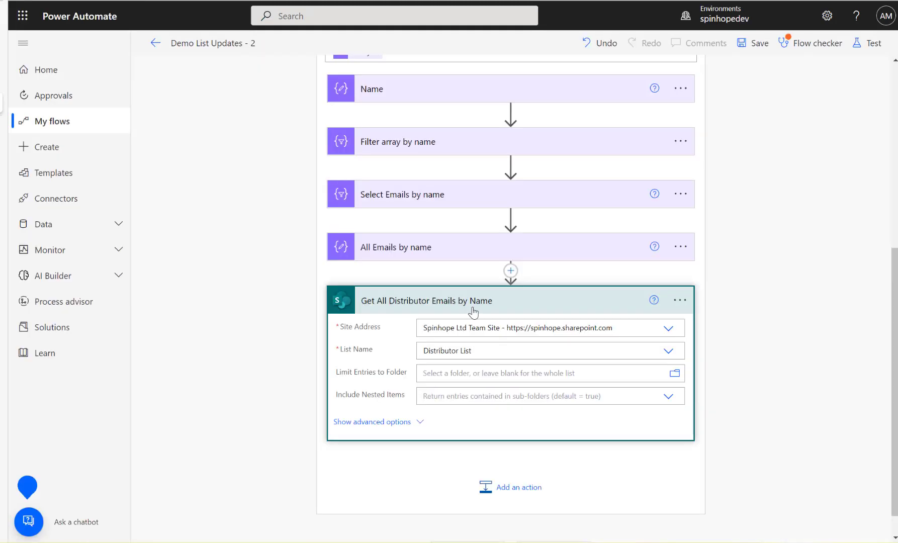
# Reveal the advanced options of Get All Distributor Emails by Name and enter the filter query Title eq ''.
pyautogui.click(395, 423)
pyautogui.click(459, 420)
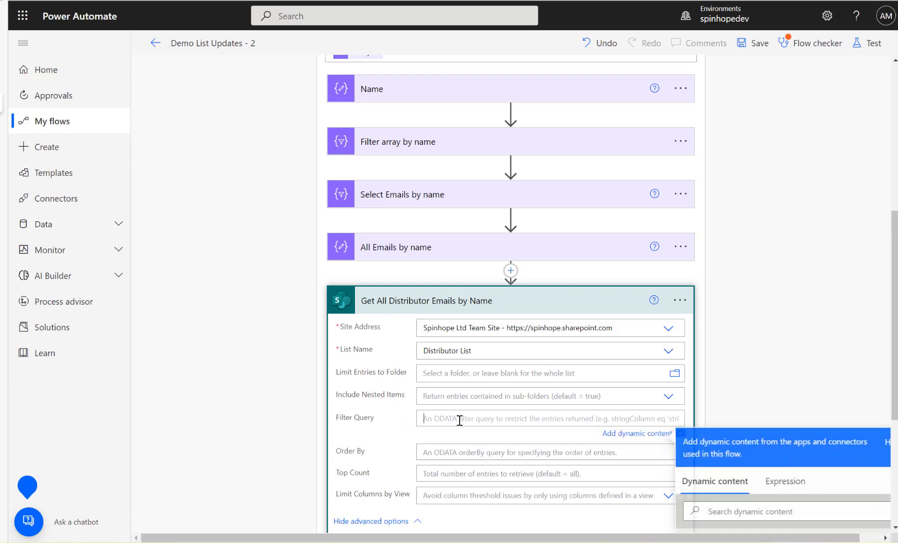
pyautogui.write('Title')
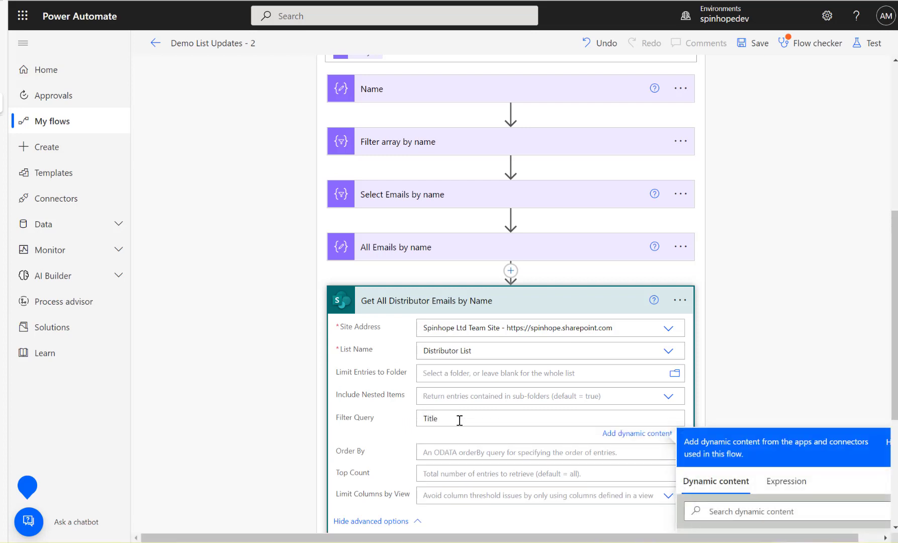
pyautogui.write(" eq ''")
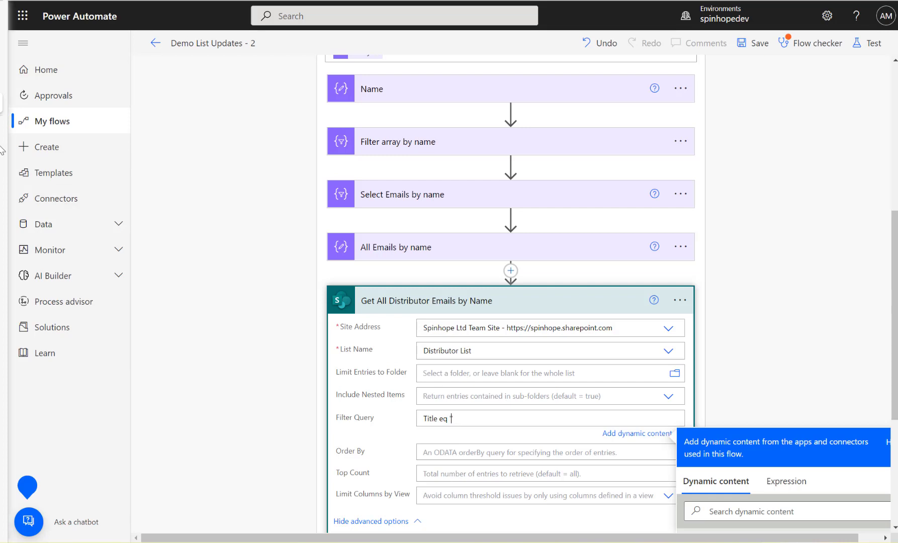
# Expand the Name action in the Apply to each loop to check which value its input uses.
pyautogui.scroll(-3, 724, 368)
pyautogui.scroll(-1, 724, 369)
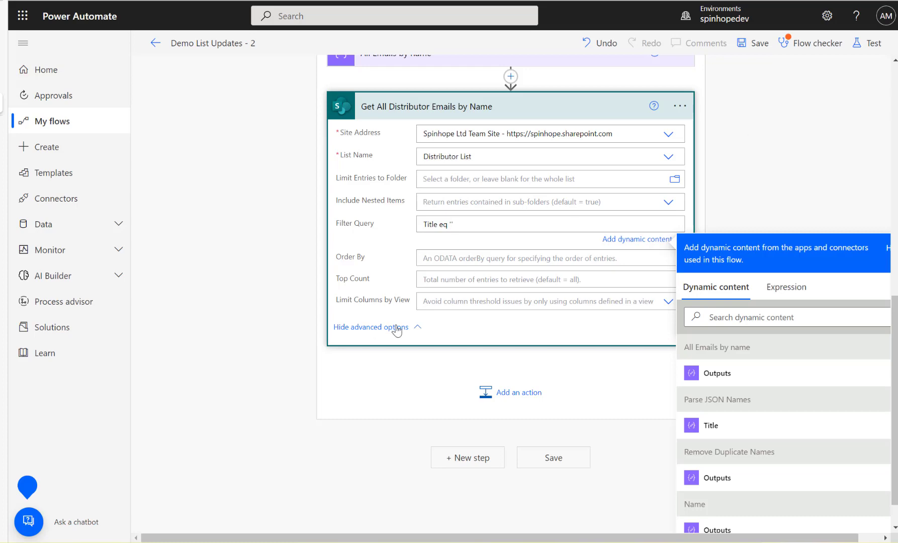
pyautogui.scroll(4, 490, 306)
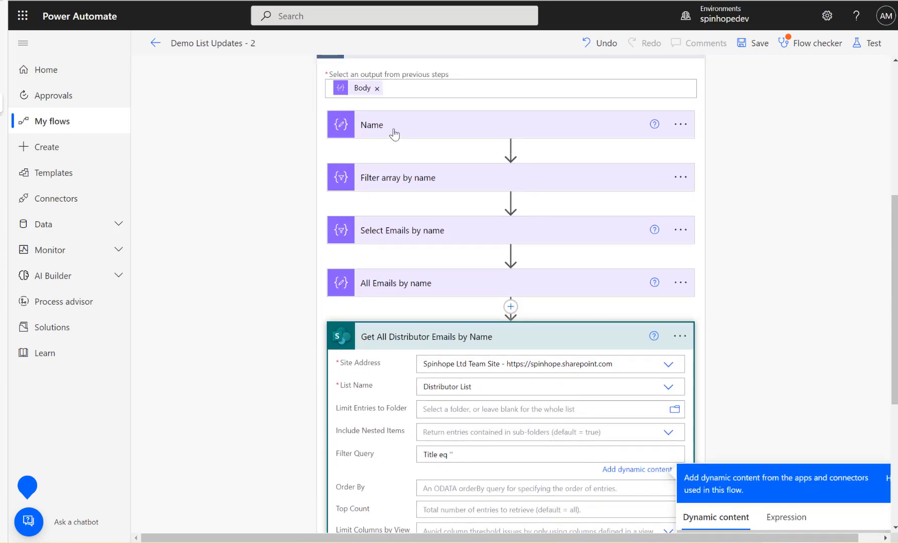
pyautogui.click(394, 130)
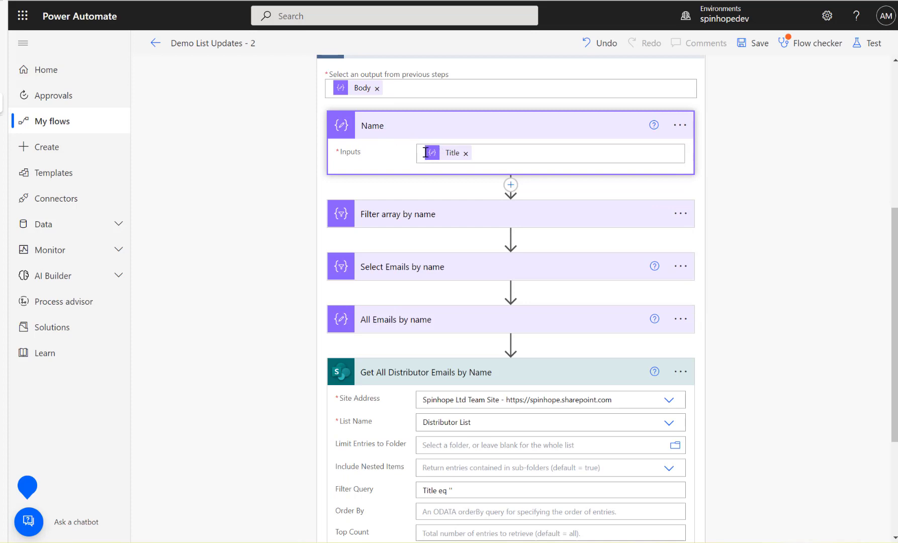
pyautogui.scroll(-3, 510, 277)
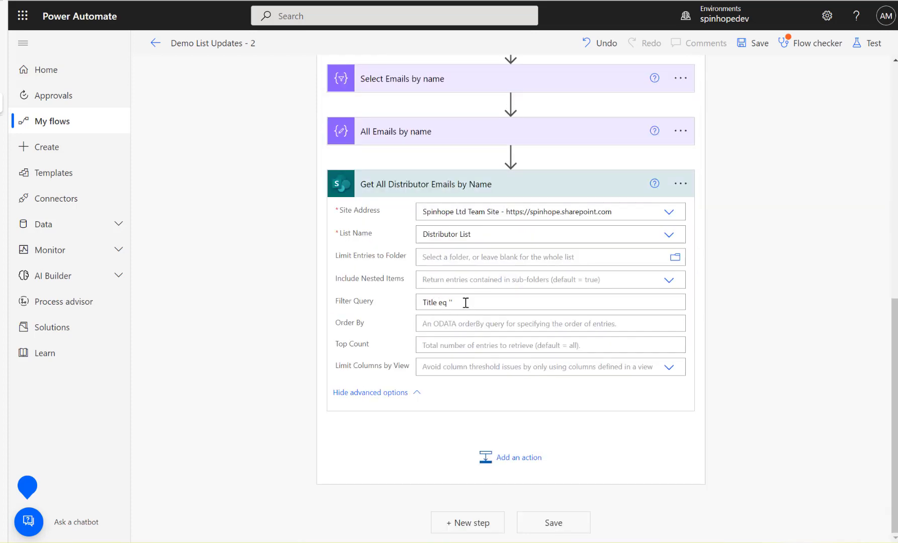
# Insert the Outputs of the Name action between the quotes of the Title eq '' filter query, finding it by searching for "output".
pyautogui.click(465, 302)
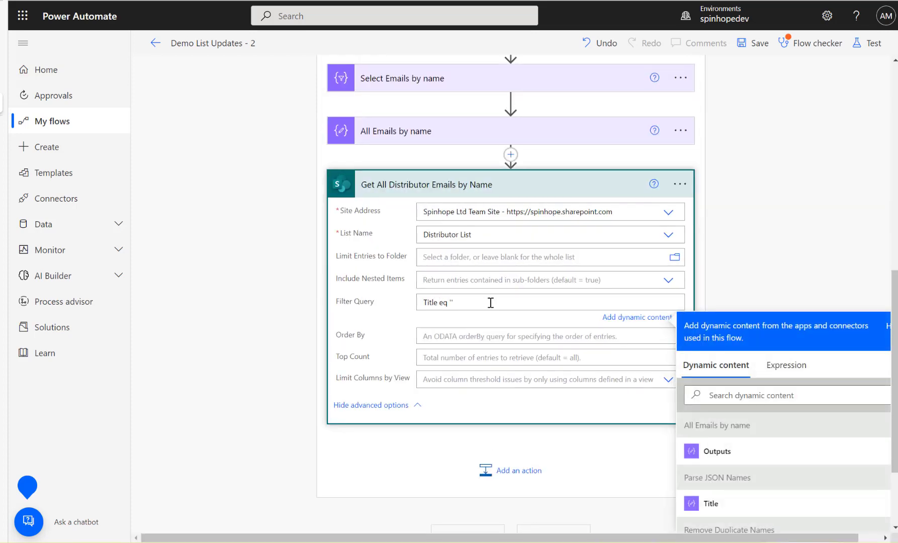
pyautogui.scroll(5, 575, 195)
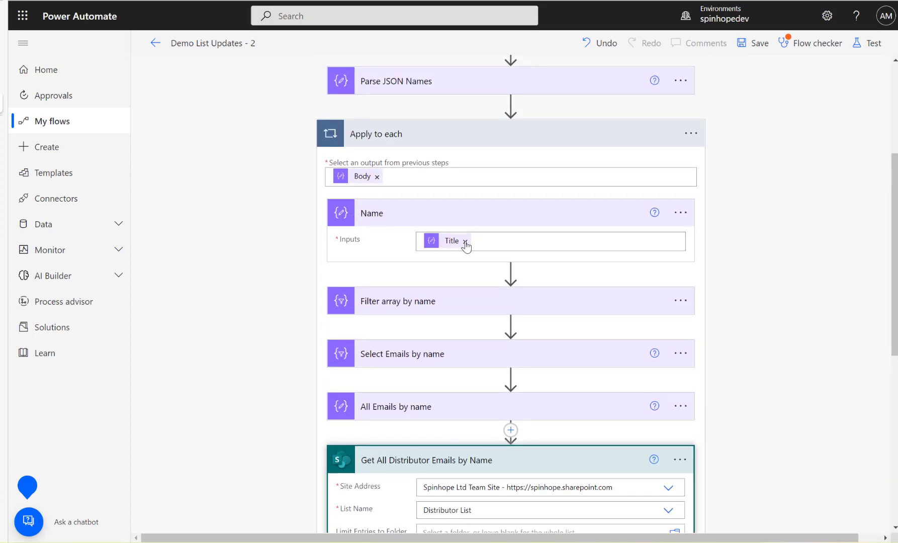
pyautogui.scroll(-3, 468, 247)
pyautogui.scroll(-4, 466, 247)
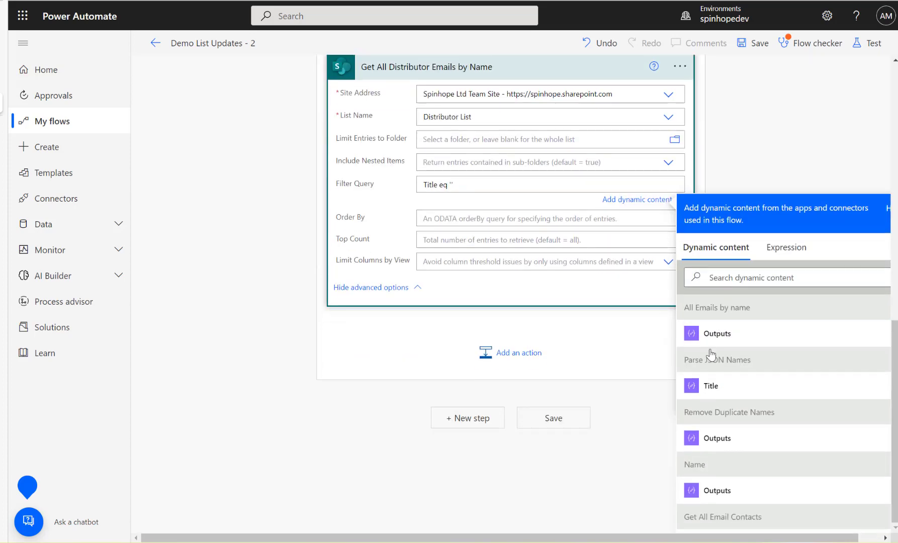
pyautogui.click(732, 278)
pyautogui.write('output')
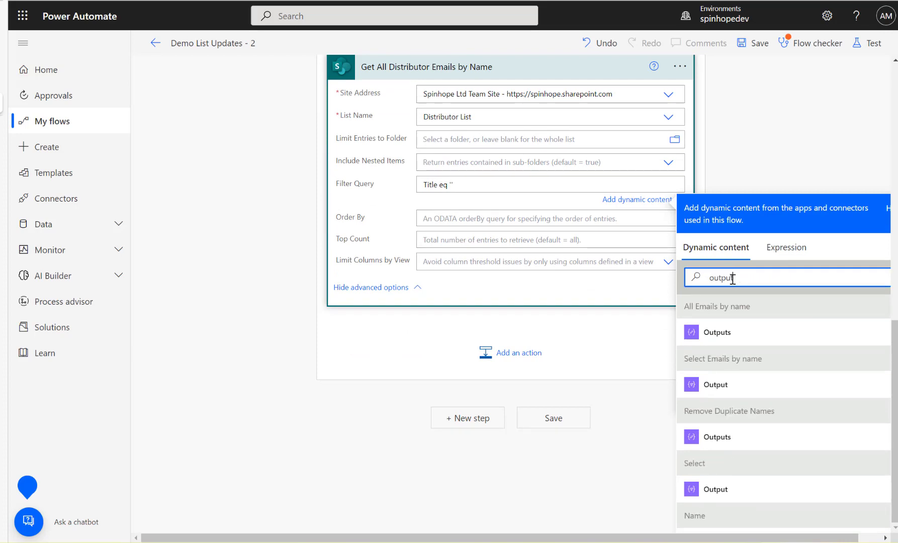
pyautogui.scroll(-1, 781, 410)
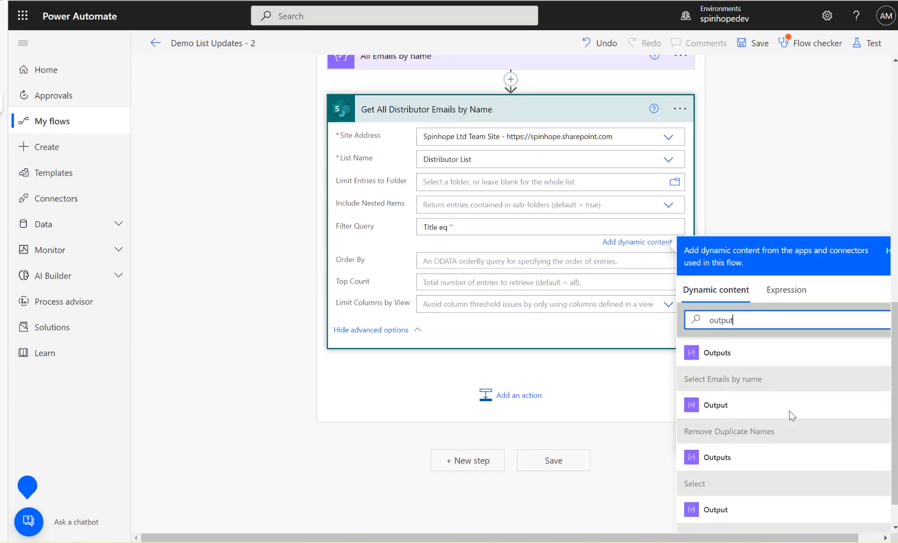
pyautogui.scroll(-1, 839, 403)
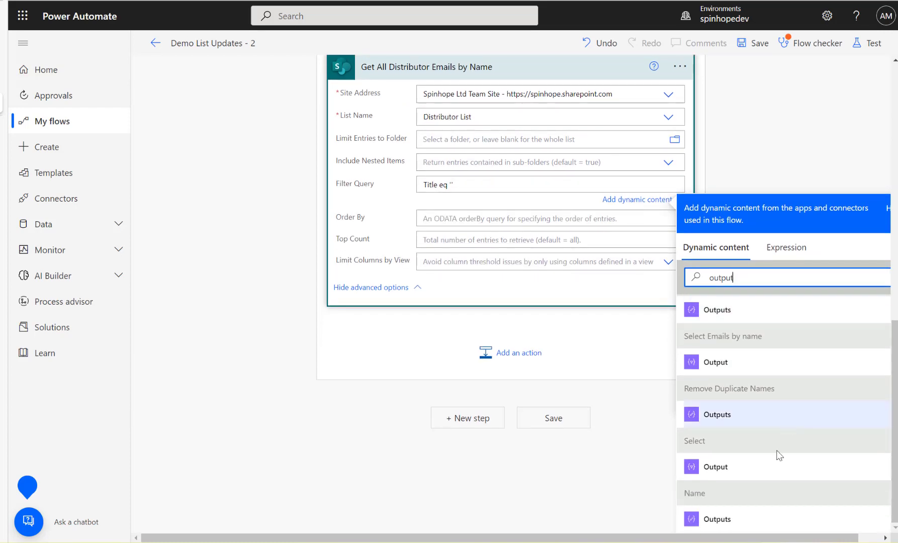
pyautogui.click(713, 523)
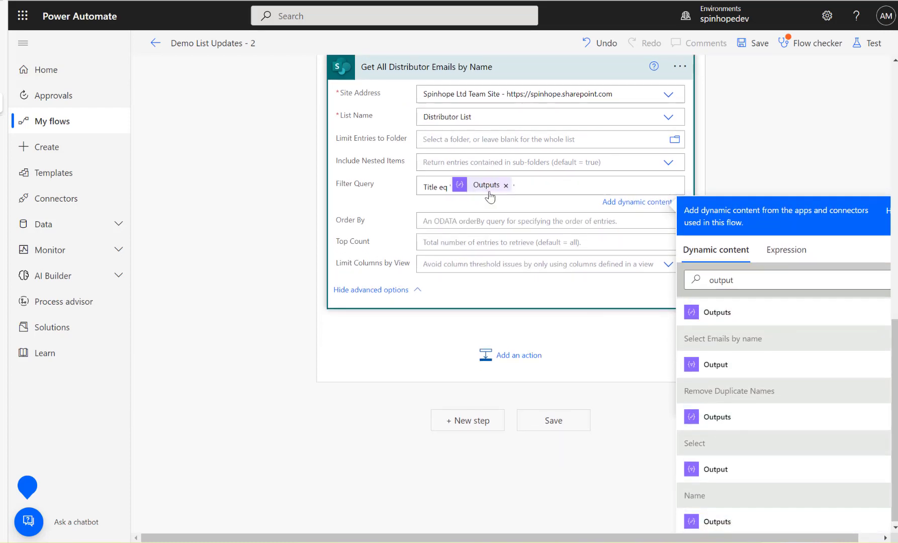
# Compare the Title field in the filter query with the columns of the Distributor List in SharePoint, then return to the flow.
pyautogui.moveTo(489, 196)
pyautogui.doubleClick(428, 187)
pyautogui.hotkey('alt', 'Tab')
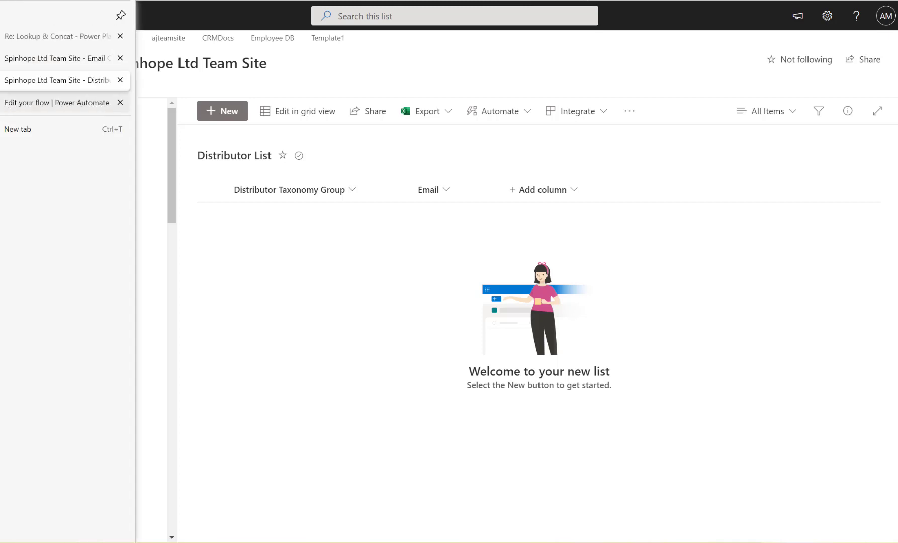
pyautogui.click(50, 155)
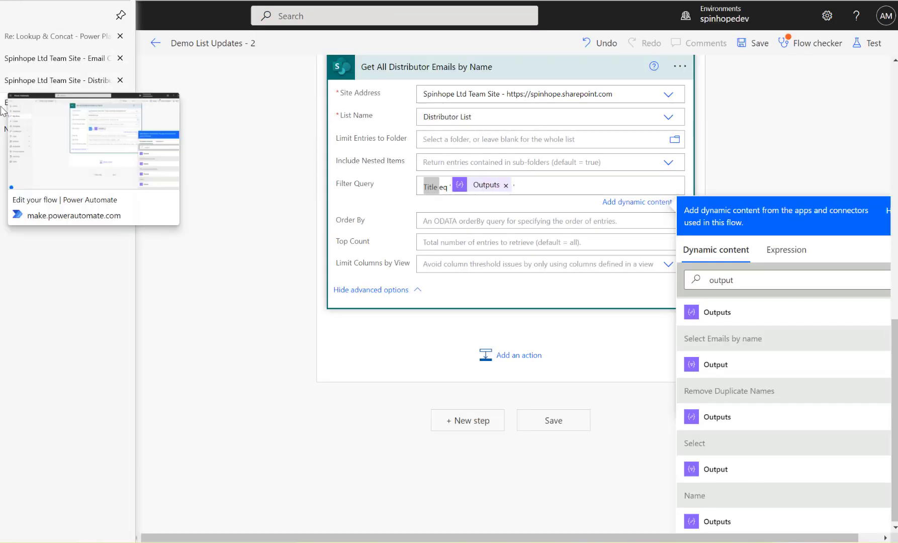
pyautogui.click(560, 190)
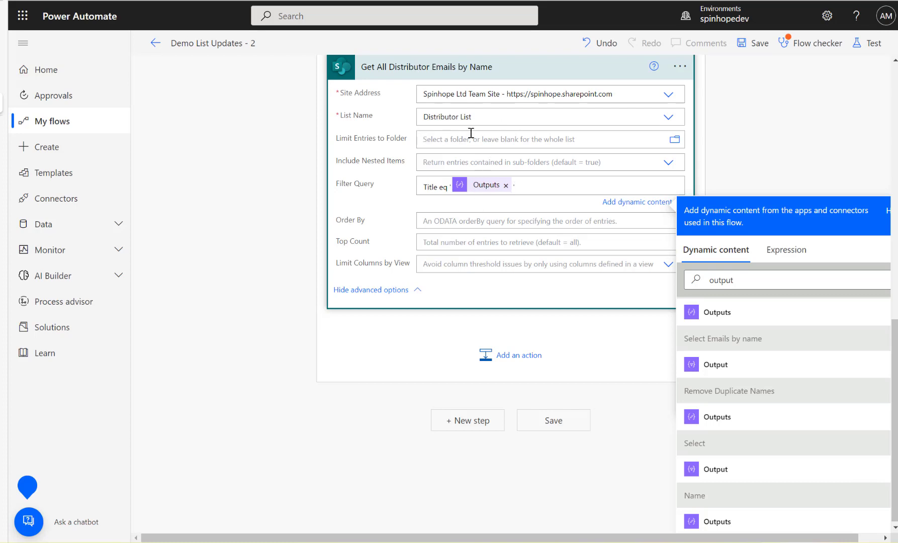
# Add a Condition control after Get All Distributor Emails by Name inside the Apply to each loop.
pyautogui.click(506, 357)
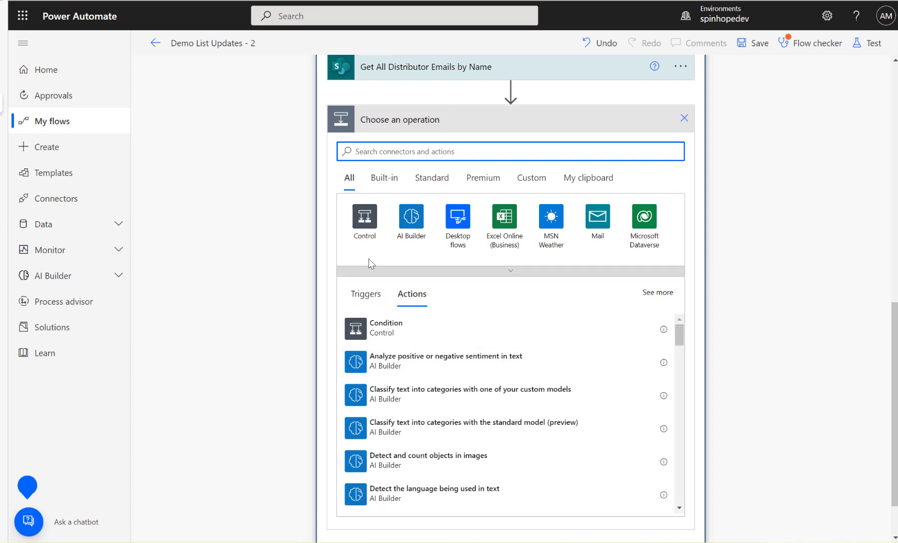
pyautogui.click(371, 330)
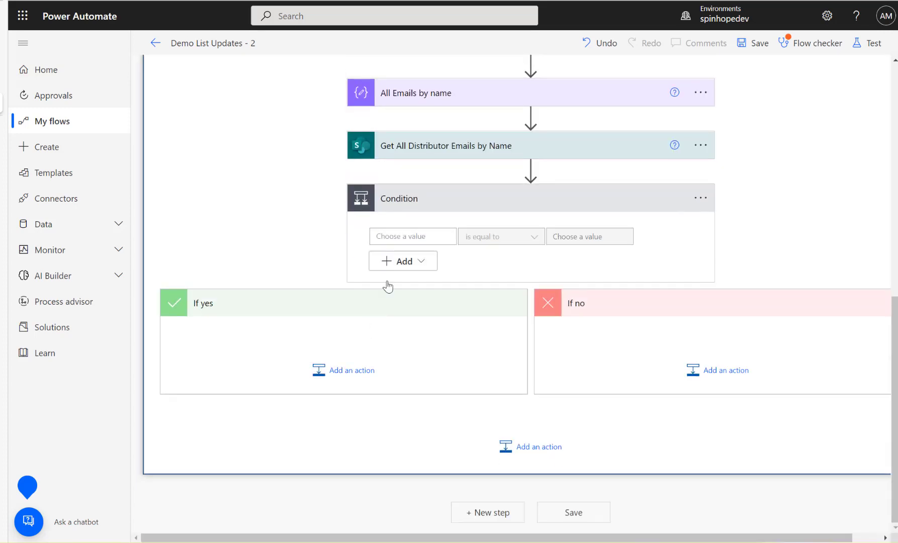
pyautogui.click(418, 240)
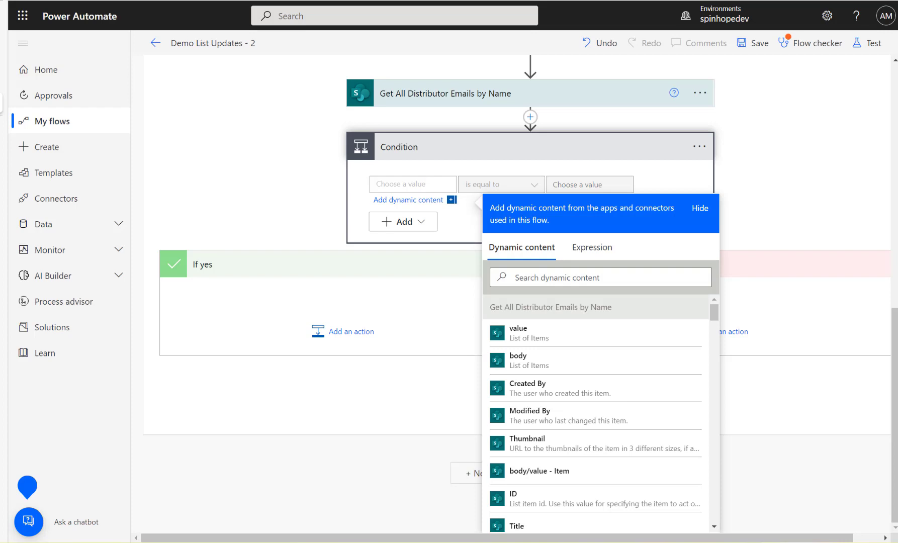
pyautogui.click(592, 248)
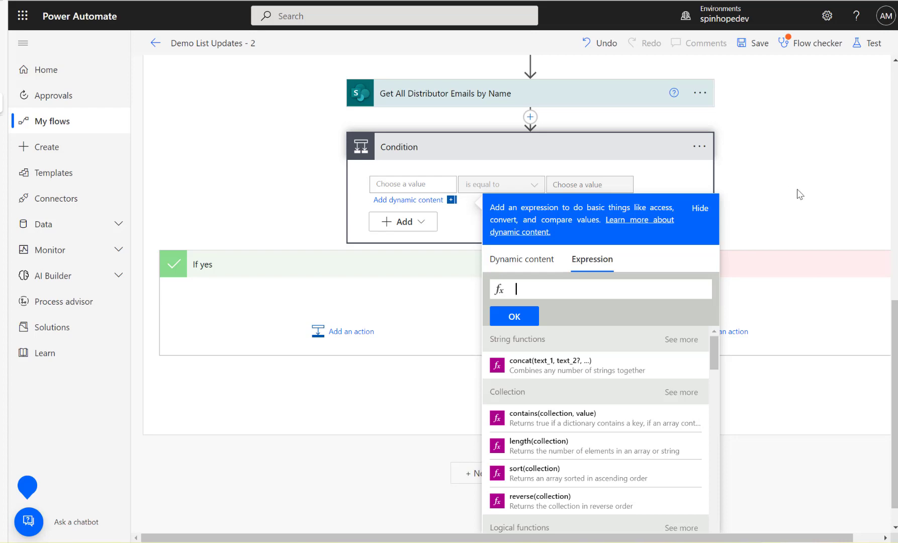
pyautogui.click(753, 116)
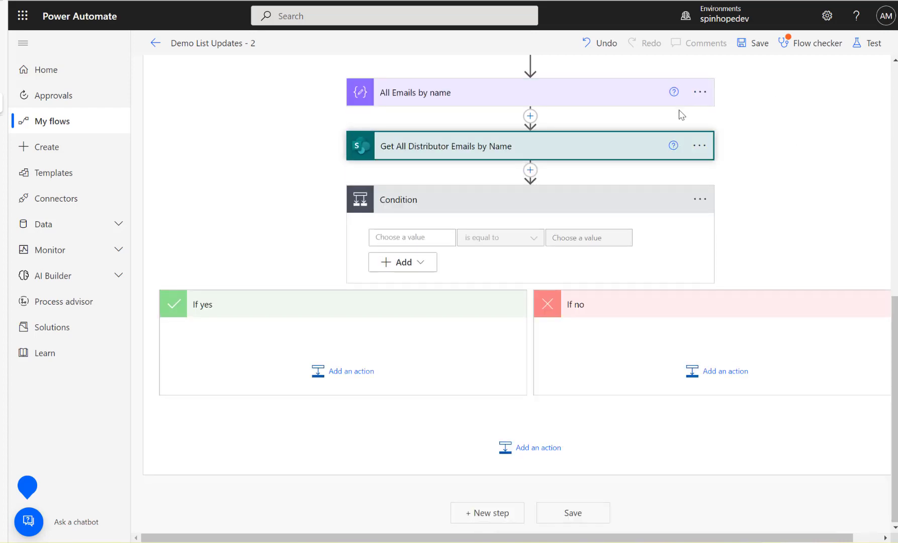
# Copy the name of the Get All Distributor Emails by Name action and replace the Notepad text with it.
pyautogui.click(698, 145)
pyautogui.click(744, 171)
pyautogui.hotkey('ctrl', 'c')
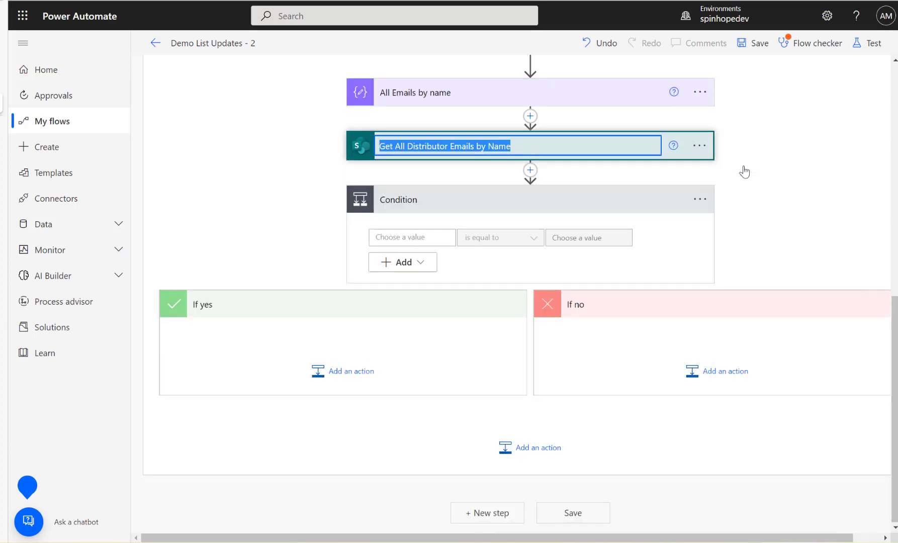
pyautogui.moveTo(659, 542)
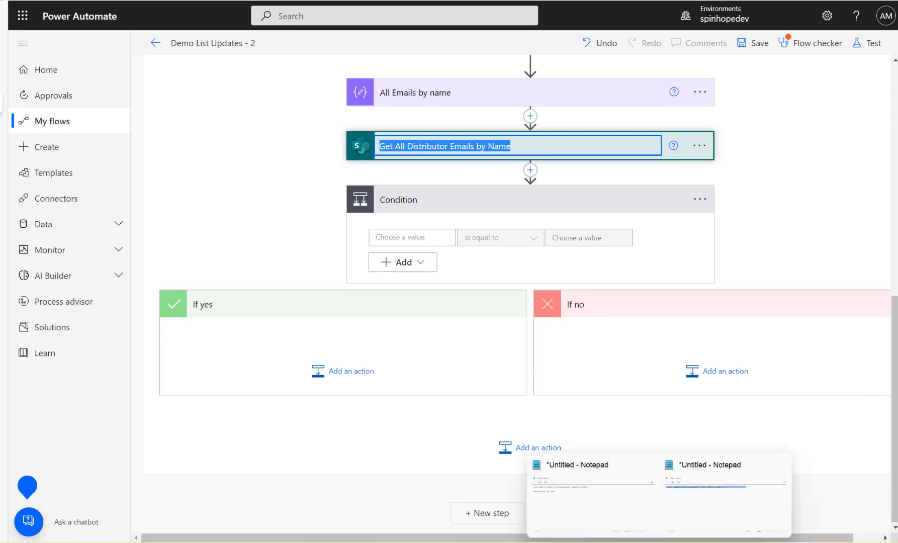
pyautogui.click(700, 527)
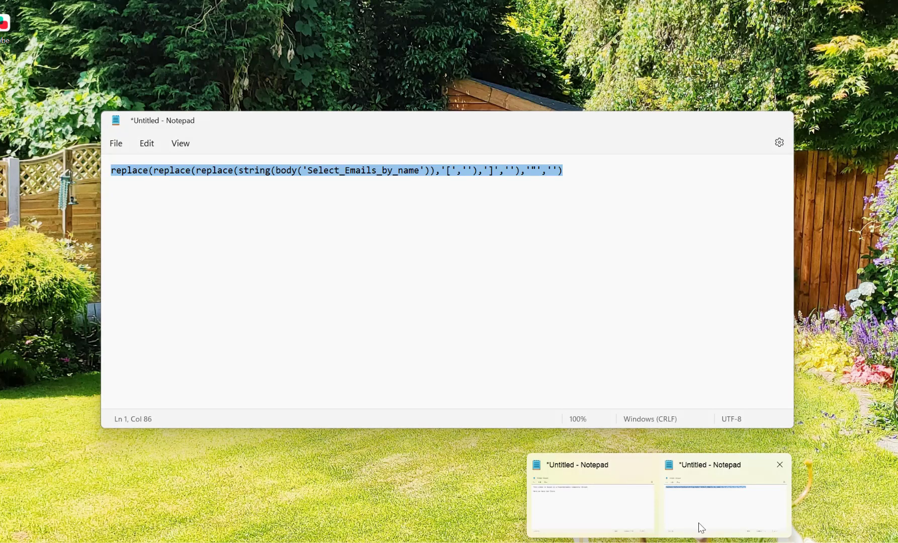
pyautogui.hotkey('ctrl', 'v')
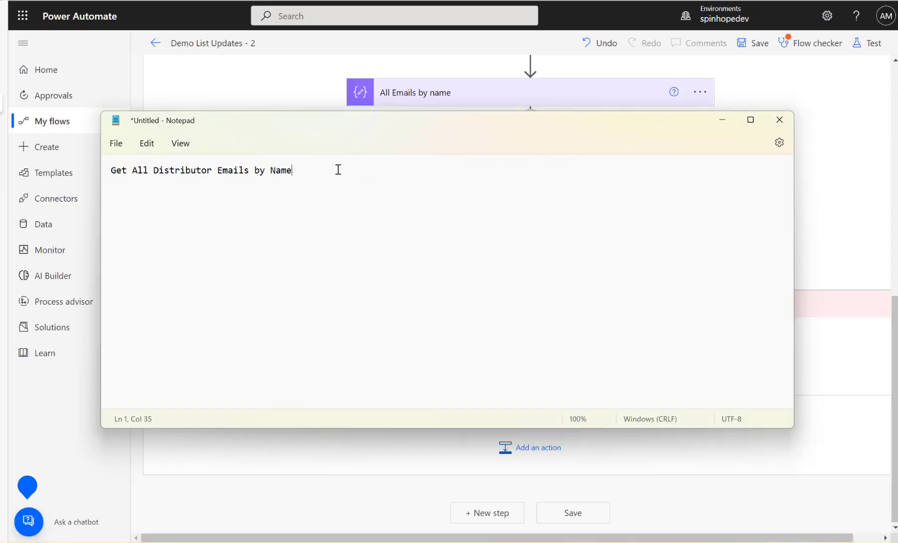
# Insert length(output( in front of the action name in Notepad.
pyautogui.click(113, 172)
pyautogui.write('length')
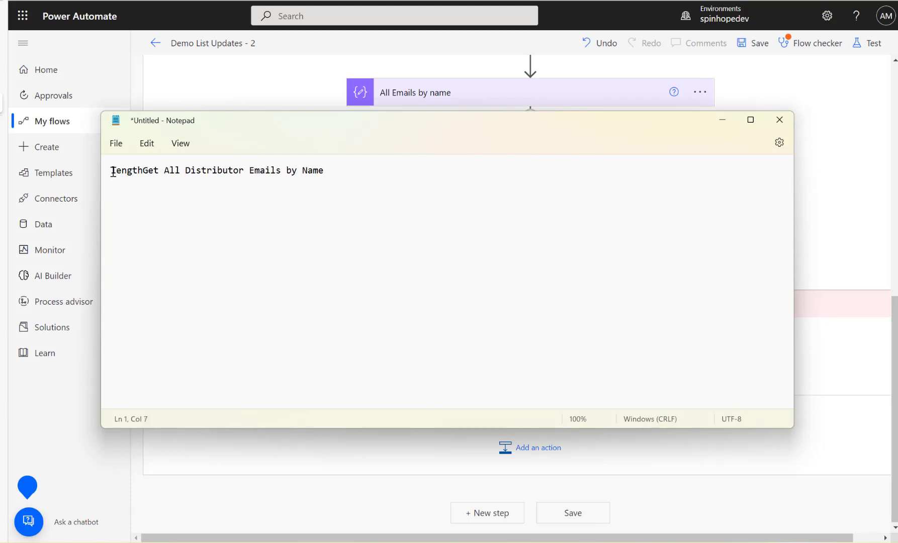
pyautogui.write('(outou')
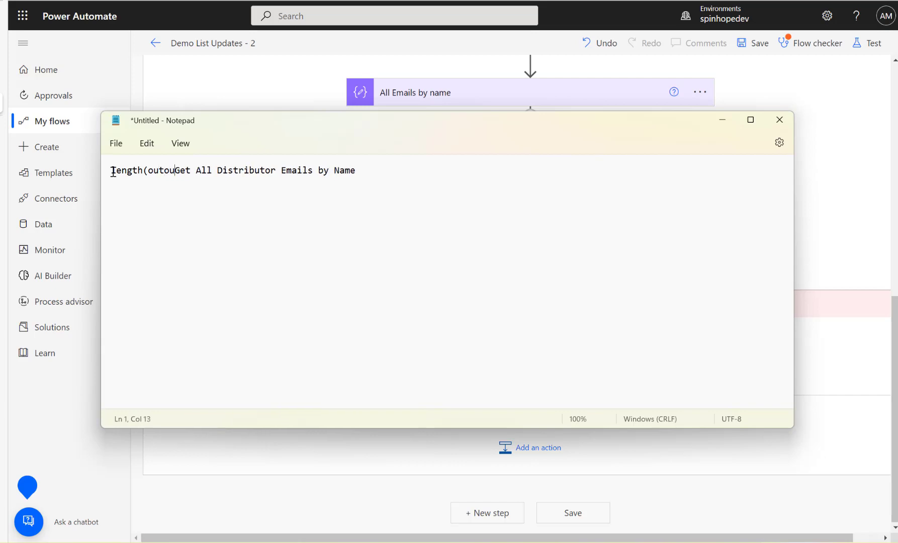
pyautogui.press('BackSpace')
pyautogui.press('BackSpace')
pyautogui.write('t')
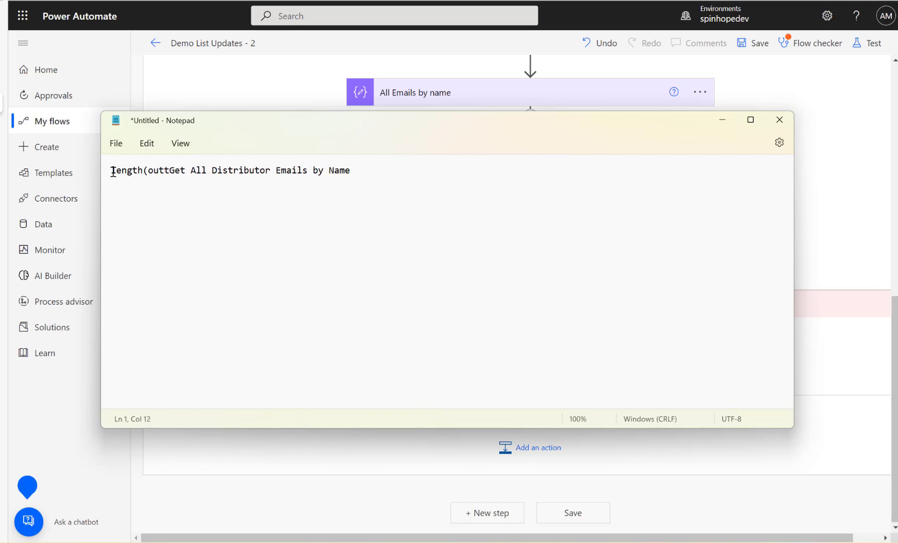
pyautogui.press('BackSpace')
pyautogui.write('put')
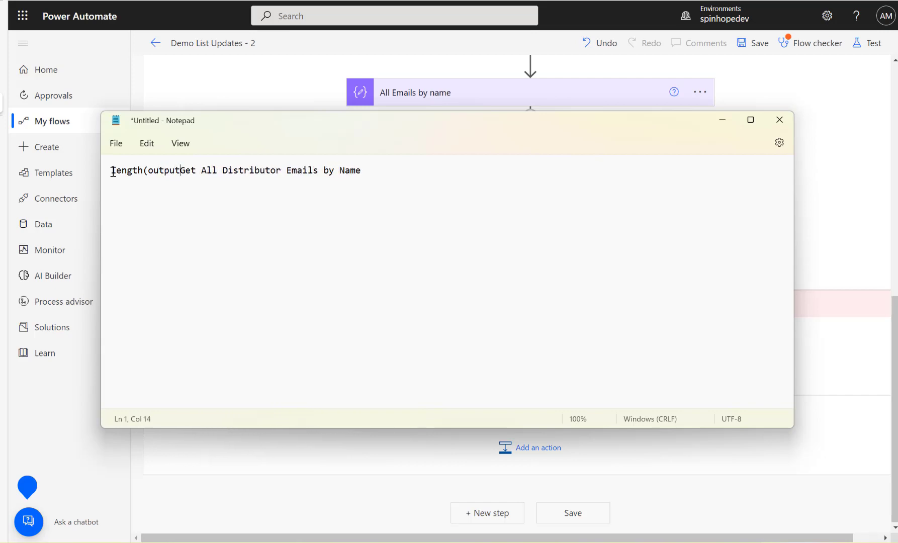
pyautogui.write('(')
# Replace the spaces in the Notepad action name with underscores so it reads Get_All_Distributor_Emails_by_Name.
pyautogui.press('Right')
pyautogui.press('Right')
pyautogui.press('Right')
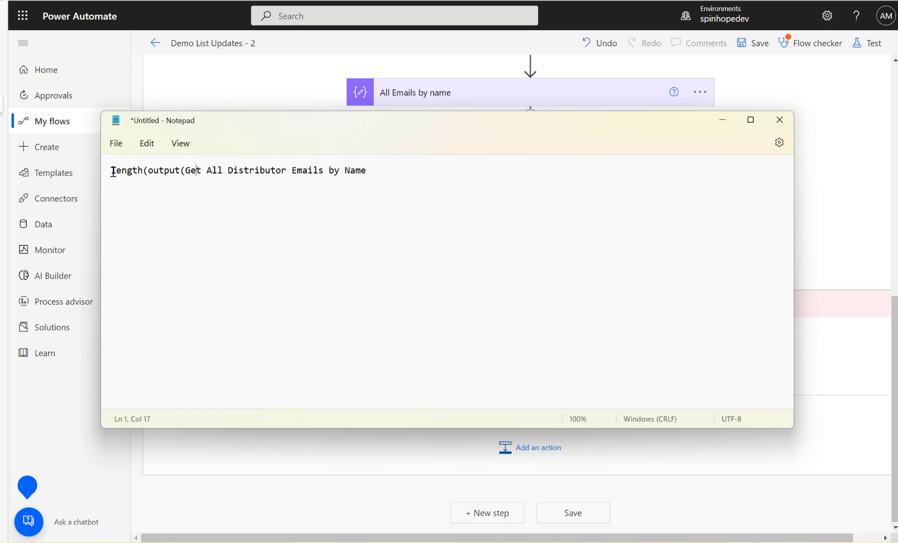
pyautogui.press('Delete')
pyautogui.write('_')
pyautogui.press('Right')
pyautogui.press('Right')
pyautogui.press('Right')
pyautogui.press('BackSpace')
pyautogui.write('_')
pyautogui.press('Right')
pyautogui.press('Right')
pyautogui.press('Right')
pyautogui.press('Right')
pyautogui.press('Right')
pyautogui.press('Right')
pyautogui.press('Right')
pyautogui.press('Right')
pyautogui.press('Right')
pyautogui.press('Right')
pyautogui.press('BackSpace')
pyautogui.write('_')
pyautogui.press('Right')
pyautogui.press('Right')
pyautogui.press('Right')
pyautogui.press('Right')
pyautogui.press('Right')
pyautogui.press('BackSpace')
pyautogui.write('_')
pyautogui.press('Right')
pyautogui.press('Right')
pyautogui.press('Right')
pyautogui.press('BackSpace')
pyautogui.write('_')
pyautogui.press('Right')
pyautogui.press('Right')
pyautogui.press('Right')
pyautogui.press('Right')
# Complete the Notepad expression with )?['body/value']) after the action name and copy the whole line.
pyautogui.write(')')
pyautogui.write('?[]')
pyautogui.write("''")
pyautogui.press('Left')
pyautogui.write('body/value')
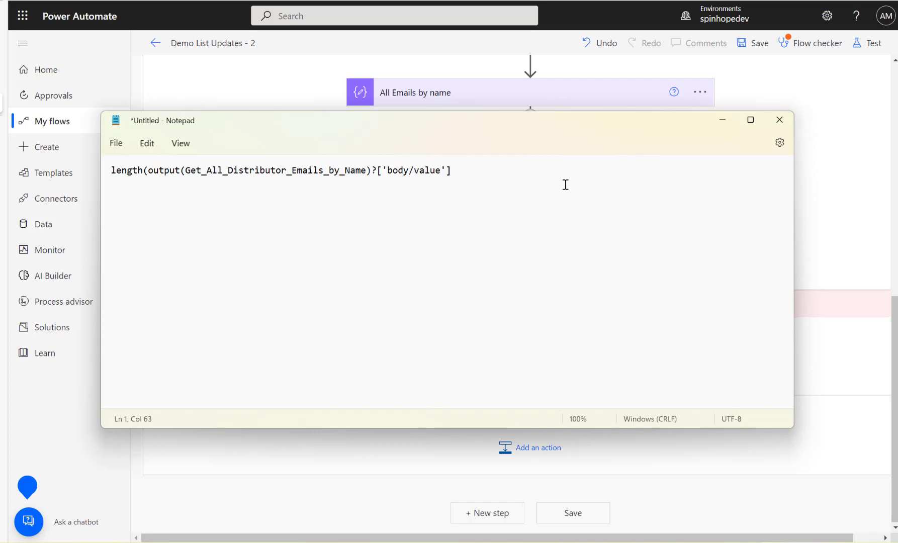
pyautogui.click(475, 173)
pyautogui.moveTo(466, 172); pyautogui.dragTo(91, 168)
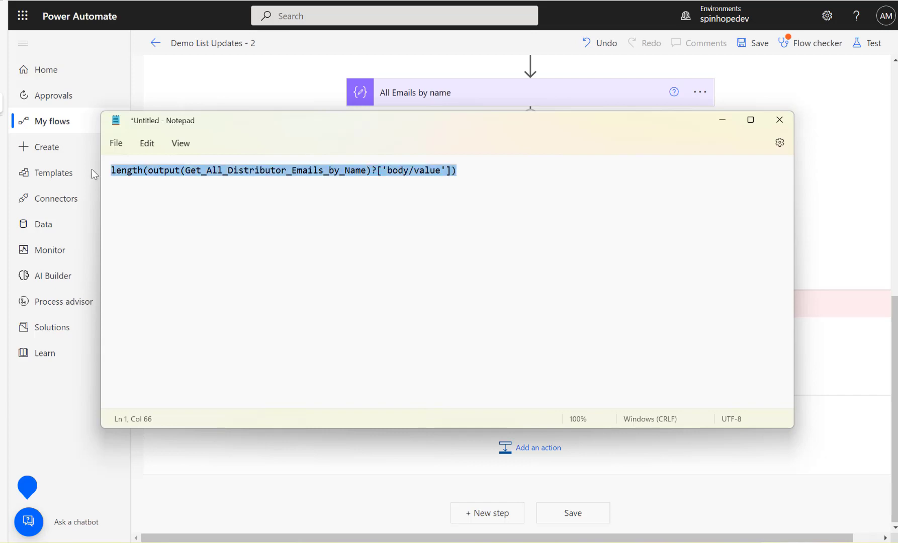
# Expand Get All Distributor Emails by Name in the flow and compare its filter query with the Distributor List in SharePoint.
pyautogui.click(259, 89)
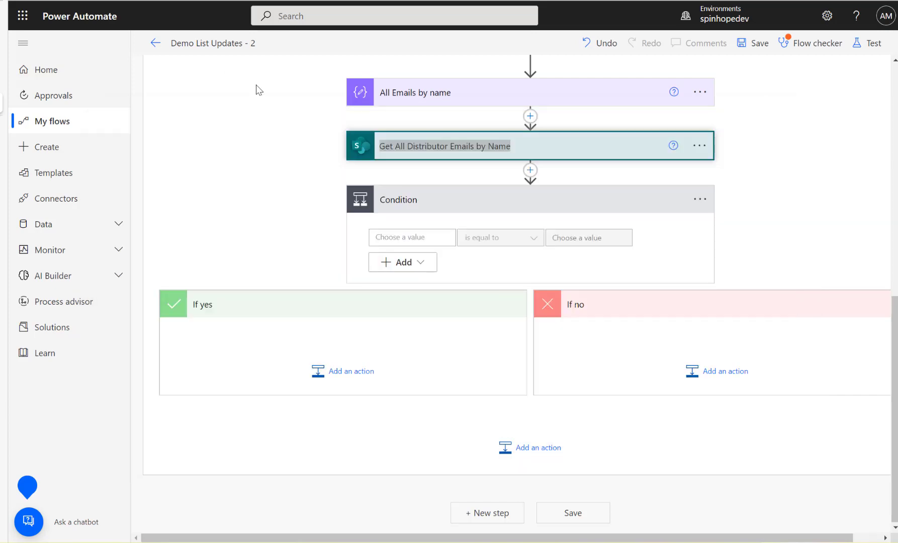
pyautogui.click(436, 152)
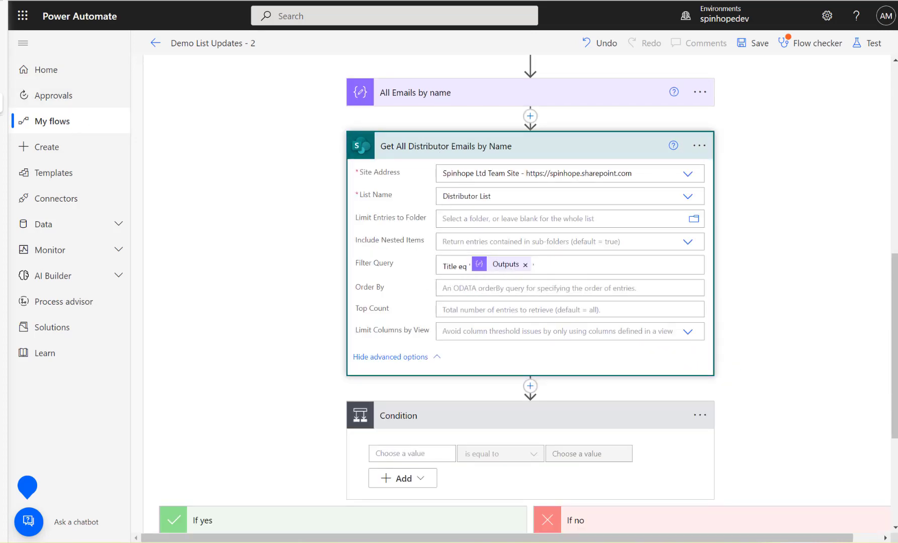
pyautogui.hotkey('alt', 'Tab')
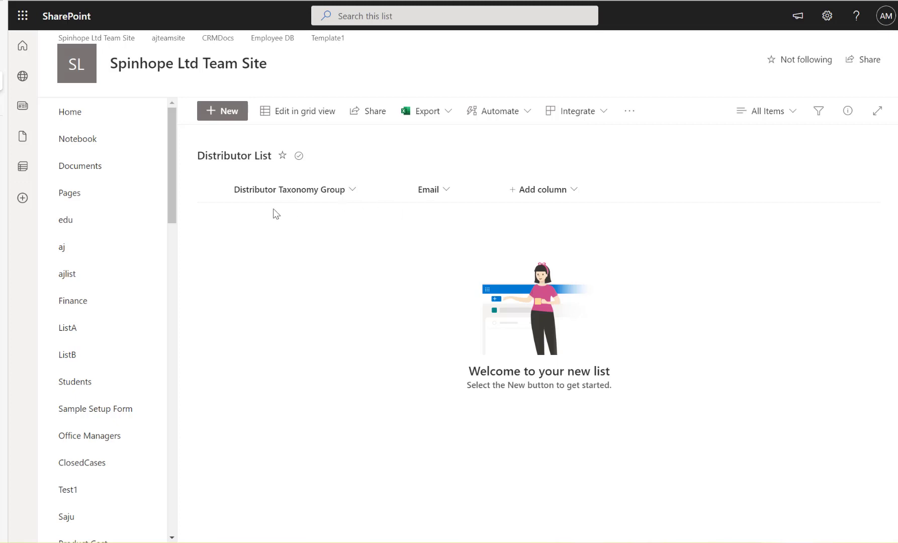
pyautogui.hotkey('alt', 'Tab')
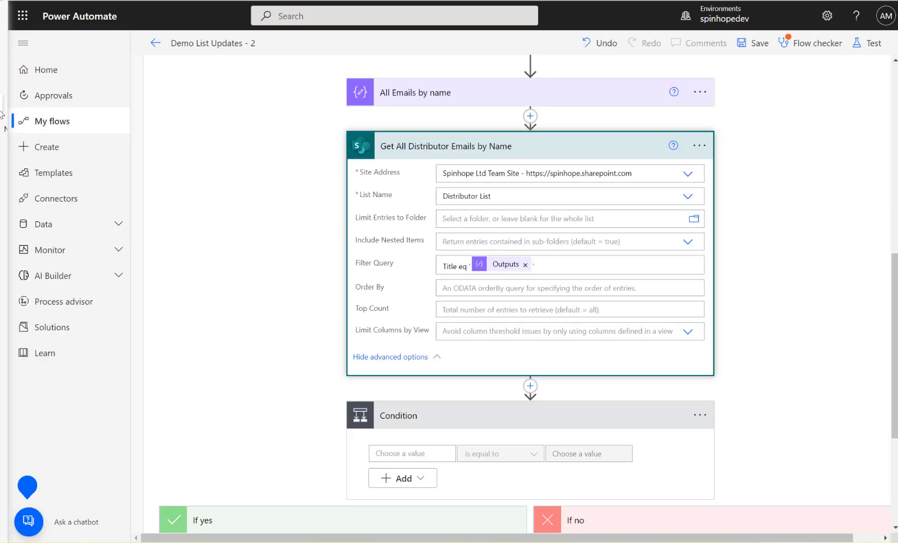
# Try to set the Condition's first value to the expression length(output(Get_All_Distributor_Emails_by_Name)?['body/value']).
pyautogui.click(412, 454)
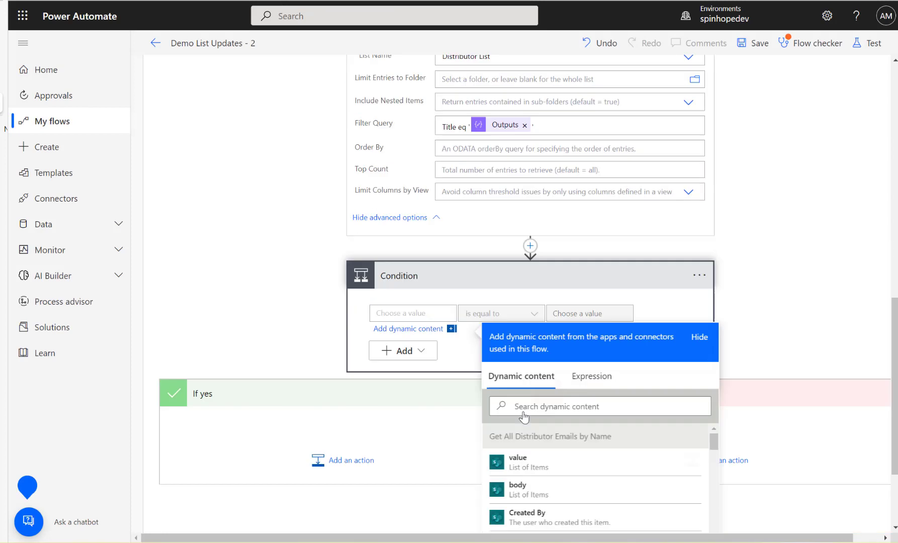
pyautogui.click(602, 293)
pyautogui.hotkey('ctrl', 'v')
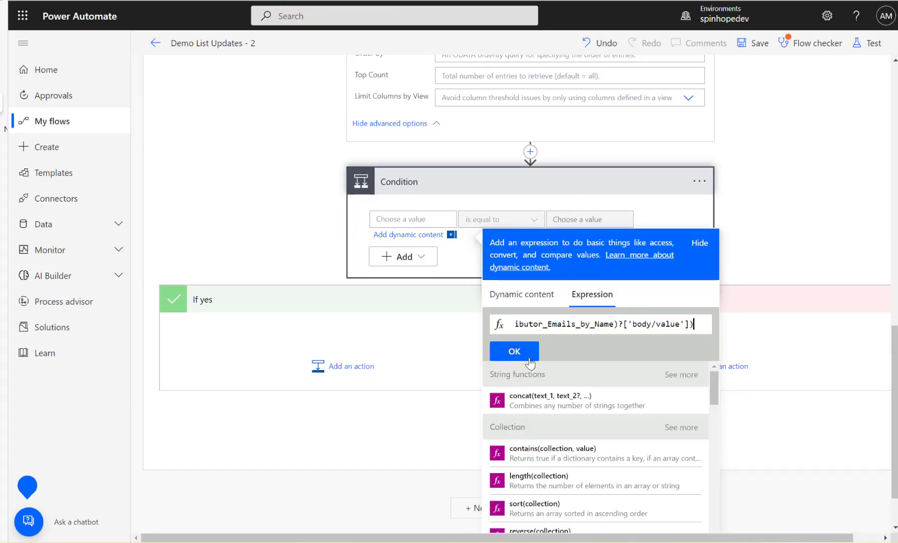
pyautogui.click(513, 352)
pyautogui.click(561, 55)
pyautogui.click(514, 352)
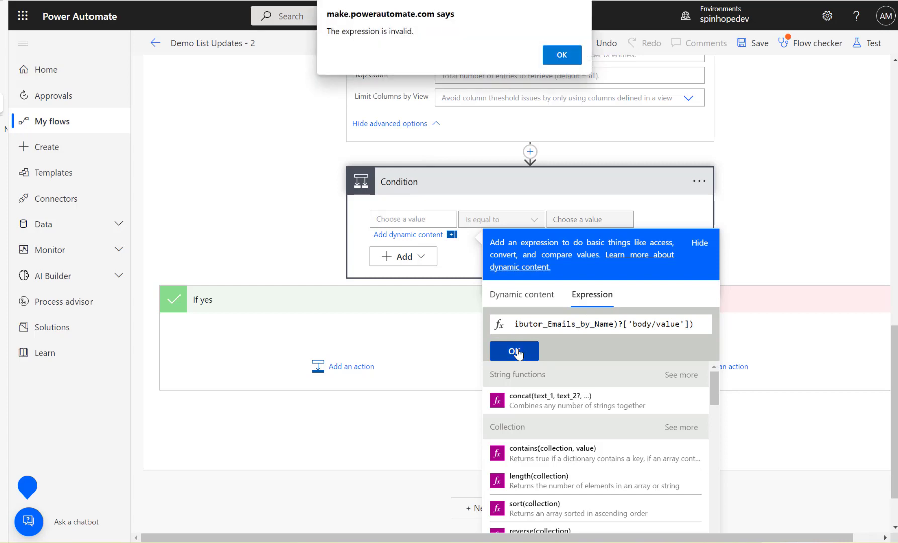
pyautogui.click(561, 55)
# Change output to outputs in the Condition's expression and try to apply it again.
pyautogui.click(610, 324)
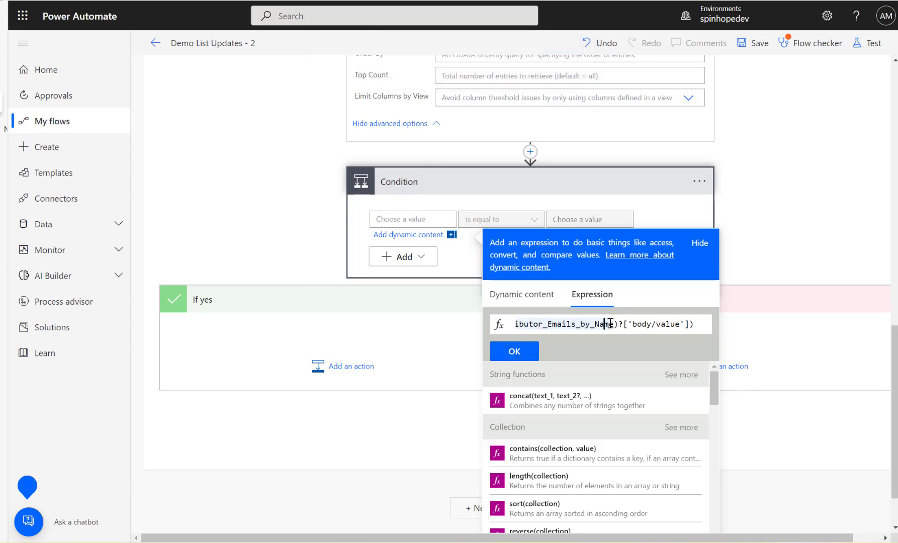
pyautogui.press('Left')
pyautogui.press('Left')
pyautogui.press('Left')
pyautogui.press('Left')
pyautogui.press('Left')
pyautogui.press('Left')
pyautogui.press('Left')
pyautogui.press('Left')
pyautogui.press('Left')
pyautogui.press('Left')
pyautogui.press('Left')
pyautogui.press('Left')
pyautogui.press('Left')
pyautogui.press('Left')
pyautogui.press('Left')
pyautogui.press('Left')
pyautogui.press('Left')
pyautogui.press('Left')
pyautogui.press('Left')
pyautogui.press('Left')
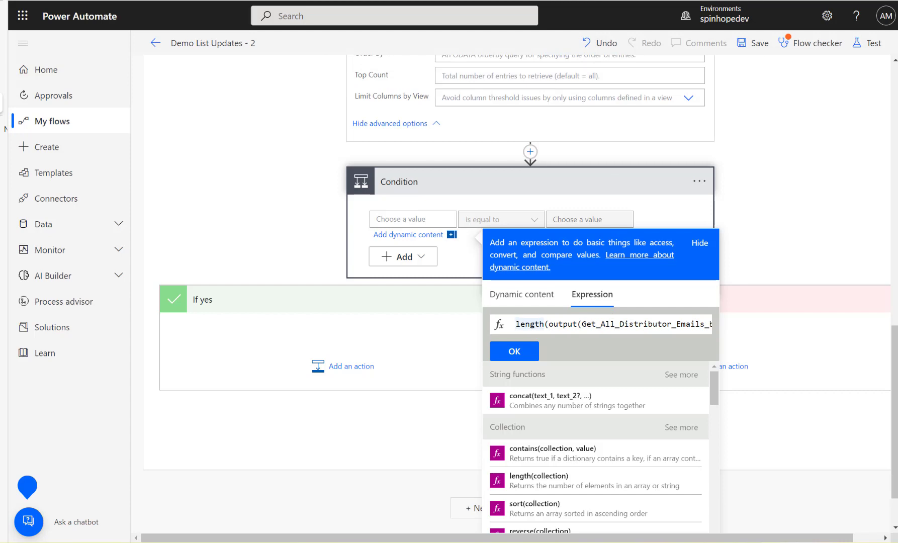
pyautogui.click(577, 320)
pyautogui.write('s')
pyautogui.click(598, 344)
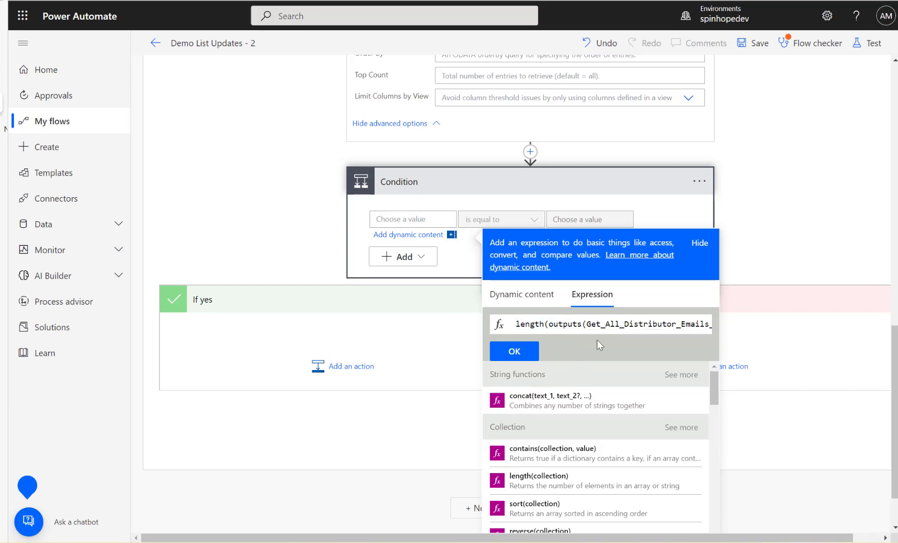
pyautogui.click(529, 354)
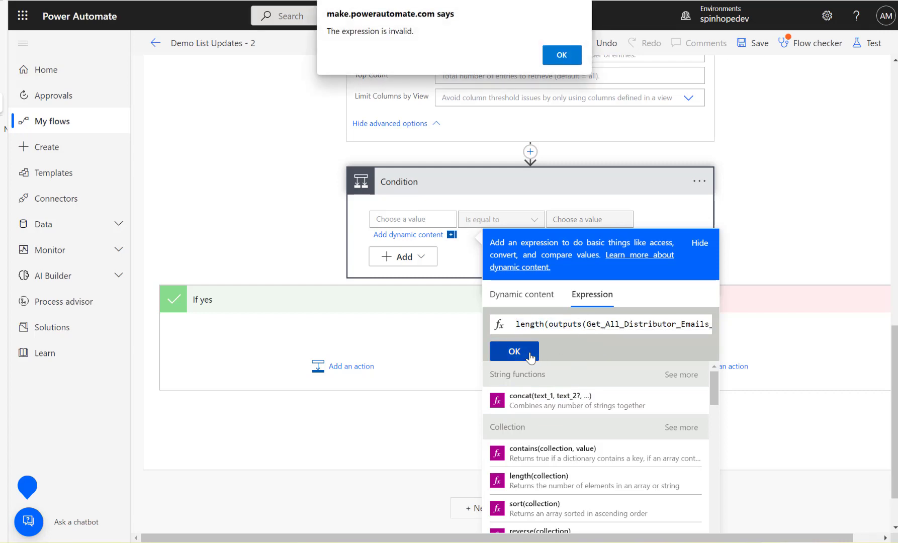
pyautogui.click(558, 58)
pyautogui.click(511, 353)
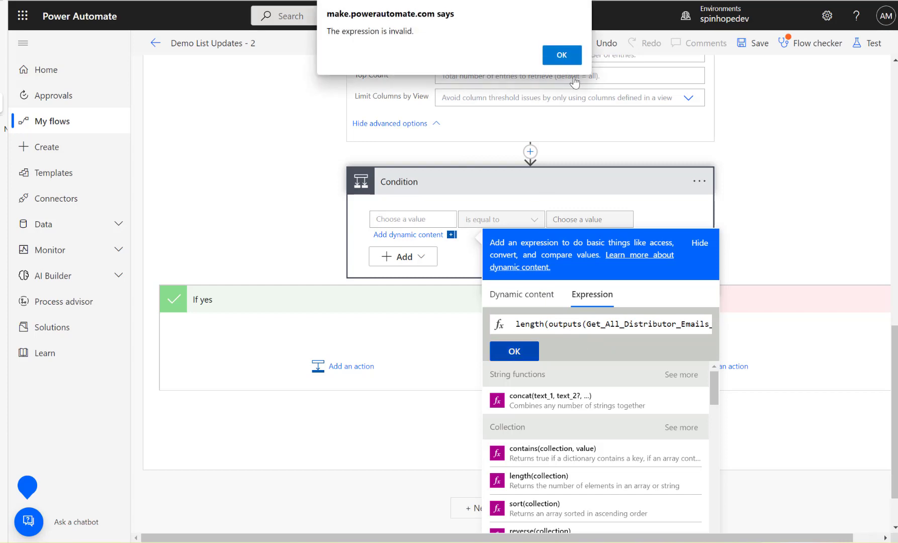
pyautogui.click(561, 55)
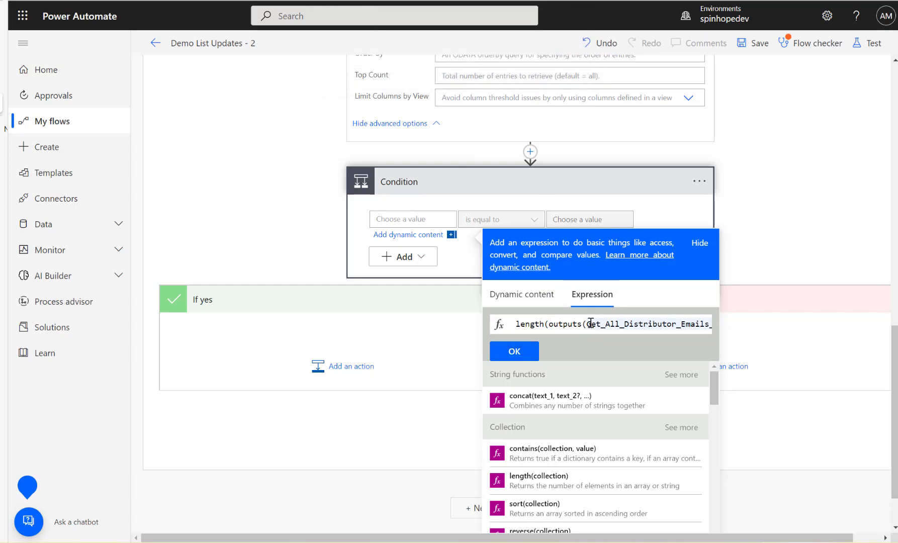
# Check the remainder of the Condition's expression through to its closing bracket and clear the whole expression.
pyautogui.press('Right')
pyautogui.press('Right')
pyautogui.press('Right')
pyautogui.press('Right')
pyautogui.press('Right')
pyautogui.press('Right')
pyautogui.press('Right')
pyautogui.press('Right')
pyautogui.press('Right')
pyautogui.press('Right')
pyautogui.press('Right')
pyautogui.press('Right')
pyautogui.press('Right')
pyautogui.press('Right')
pyautogui.press('Right')
pyautogui.press('Right')
pyautogui.press('Right')
pyautogui.press('Right')
pyautogui.press('Right')
pyautogui.press('Right')
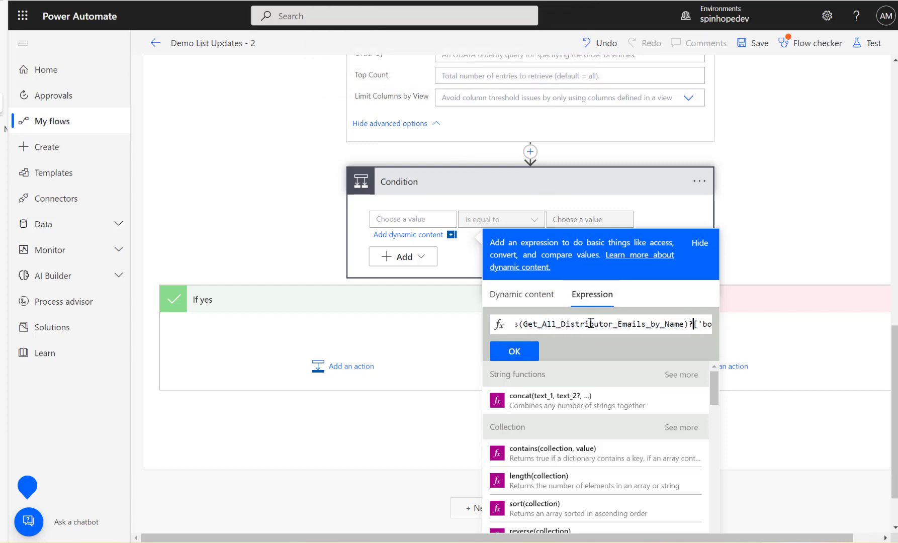
pyautogui.press('Right')
pyautogui.press('Right')
pyautogui.press('Right')
pyautogui.press('Right')
pyautogui.press('Right')
pyautogui.press('Right')
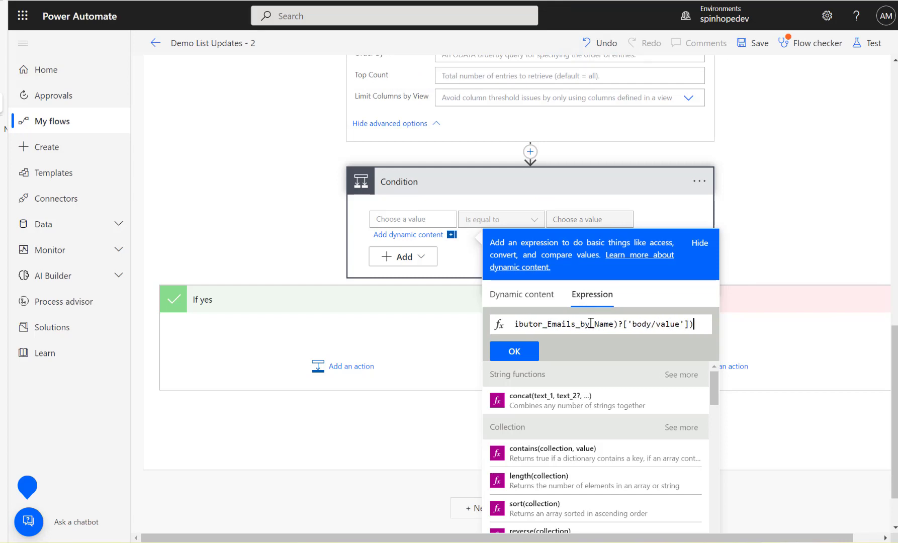
pyautogui.hotkey('ctrl', 'a')
pyautogui.press('BackSpace')
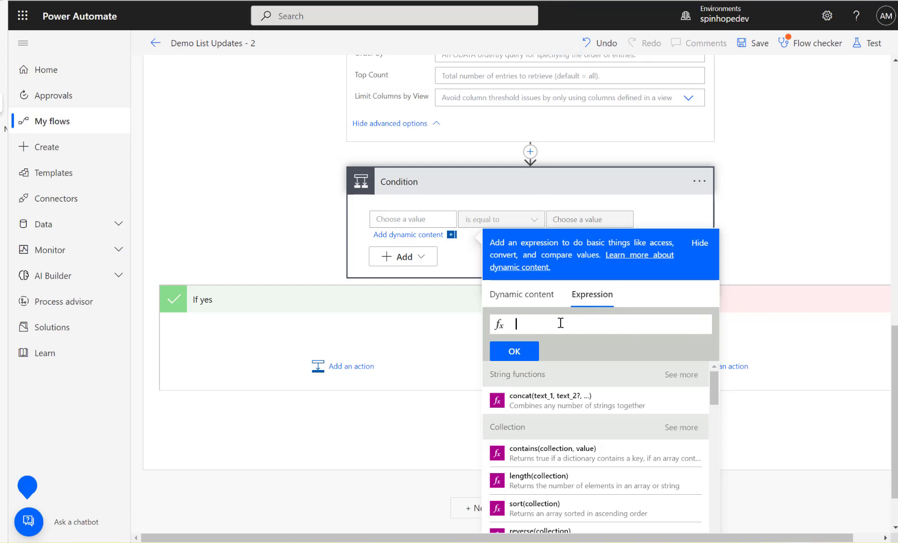
# Switch to Notepad, correct the expression to length(outputs(Get_All_Distributor_Emails_by_Name)?['body/value']) and select the action name inside outputs().
pyautogui.hotkey('alt', 'Tab')
pyautogui.hotkey('alt', 'Tab')
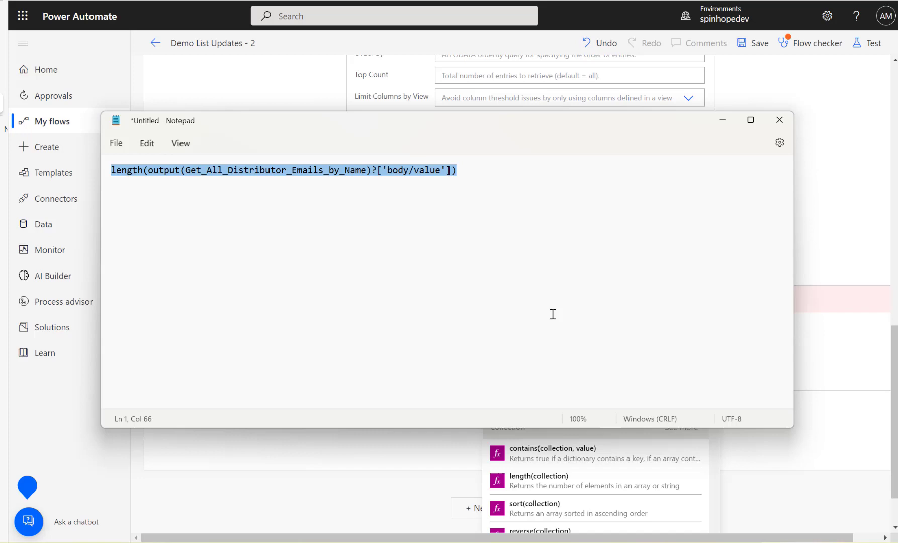
pyautogui.click(510, 171)
pyautogui.hotkey('ctrl', 'a')
pyautogui.write("length(outputs(Get_All_Distributor_Emails_by_Name)?['body/value'])")
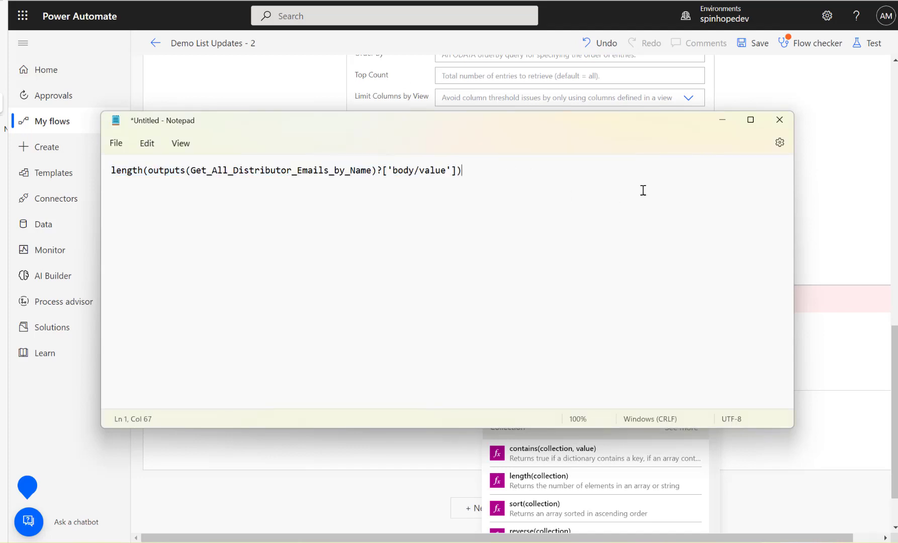
pyautogui.click(190, 171)
pyautogui.moveTo(187, 173); pyautogui.dragTo(379, 174)
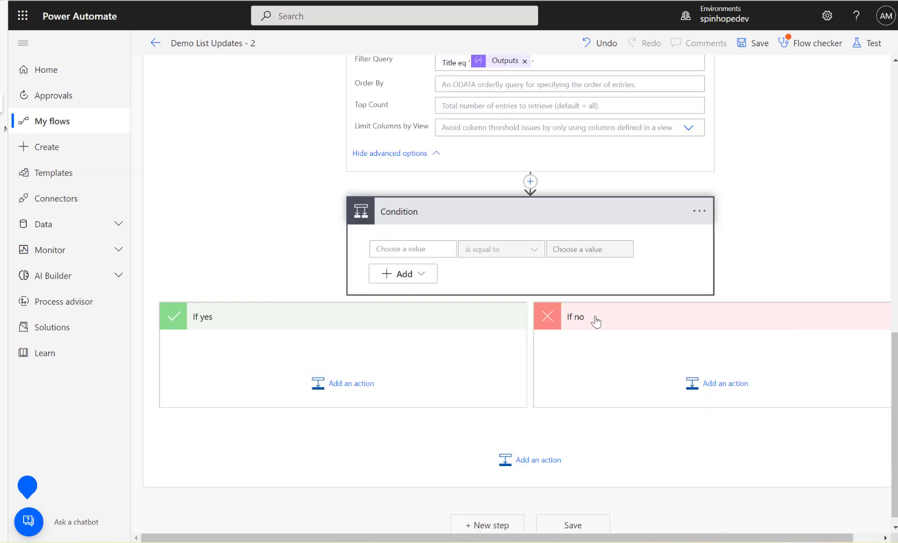
# Try to build the Condition's first value from length() and the value output of Get All Distributor Emails by Name, and remove the inserted value.
pyautogui.click(411, 251)
pyautogui.click(592, 313)
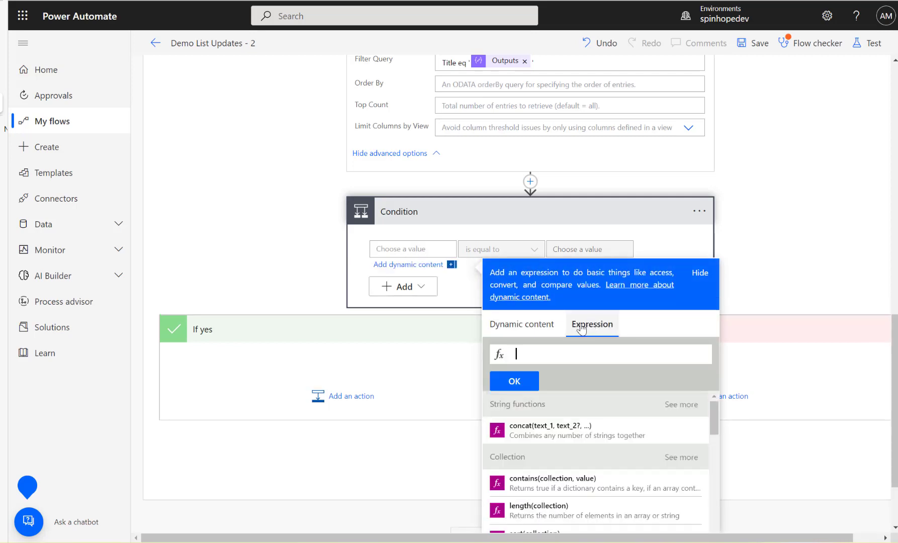
pyautogui.write('leng')
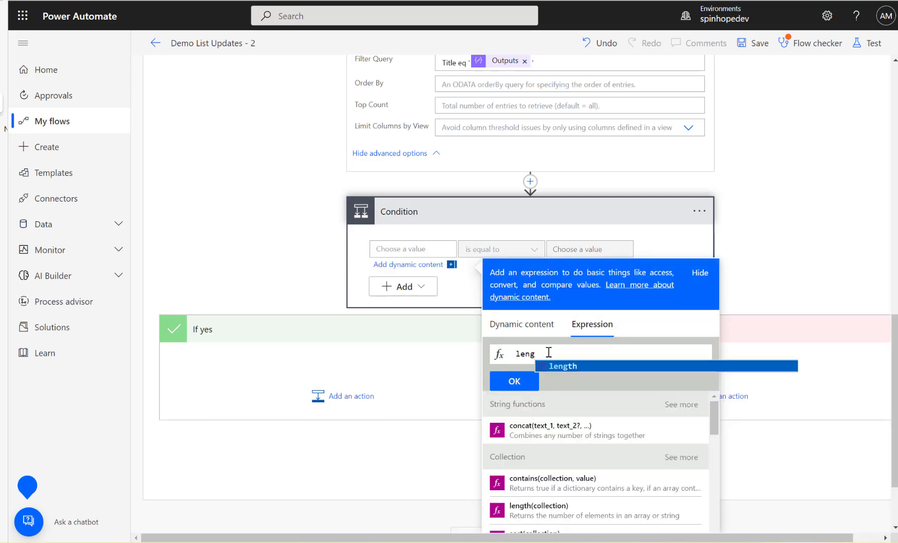
pyautogui.press('Tab')
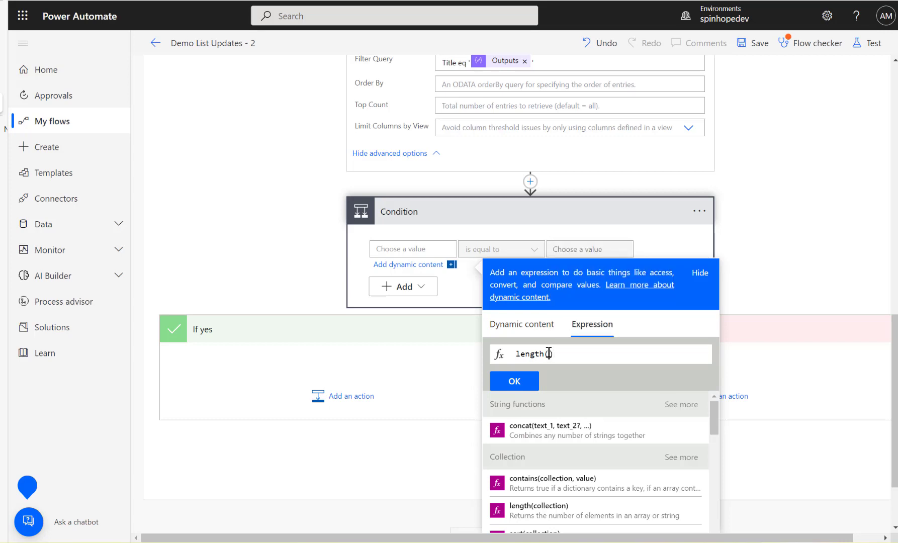
pyautogui.click(528, 325)
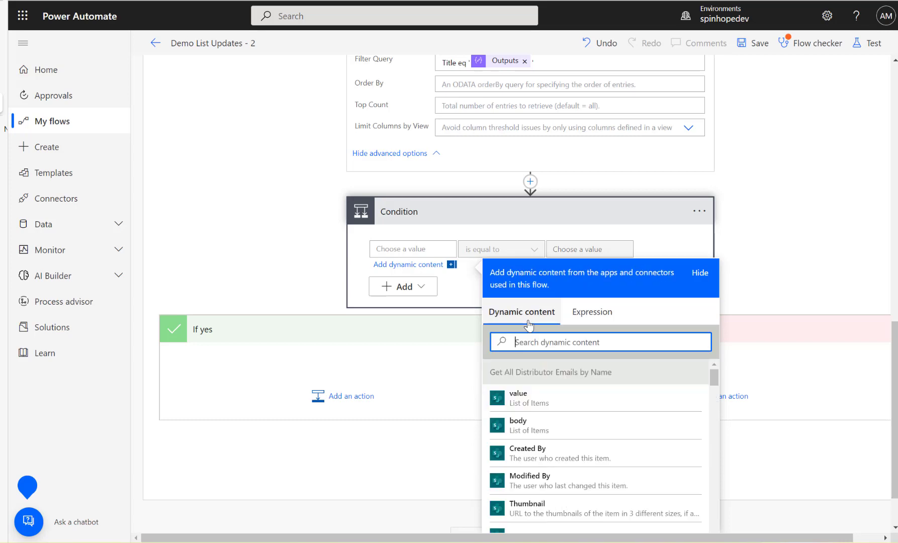
pyautogui.click(523, 404)
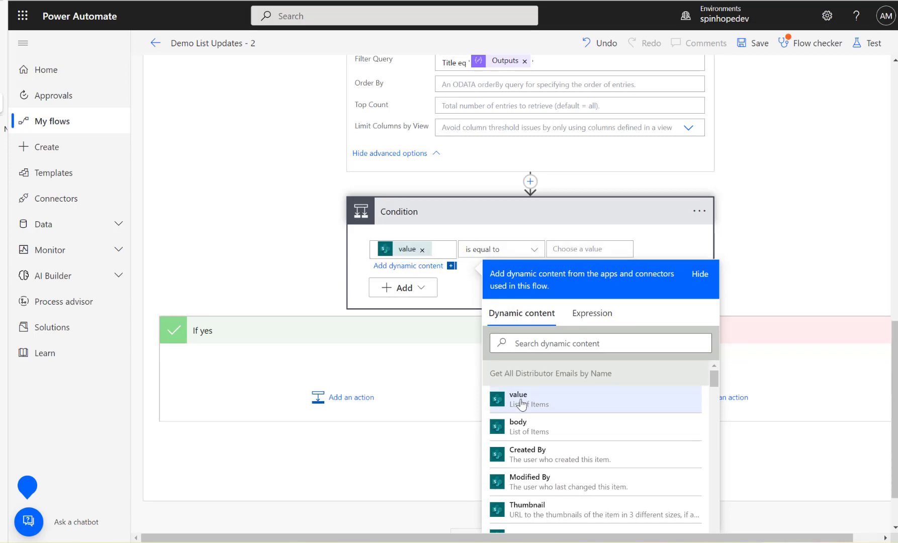
pyautogui.click(422, 250)
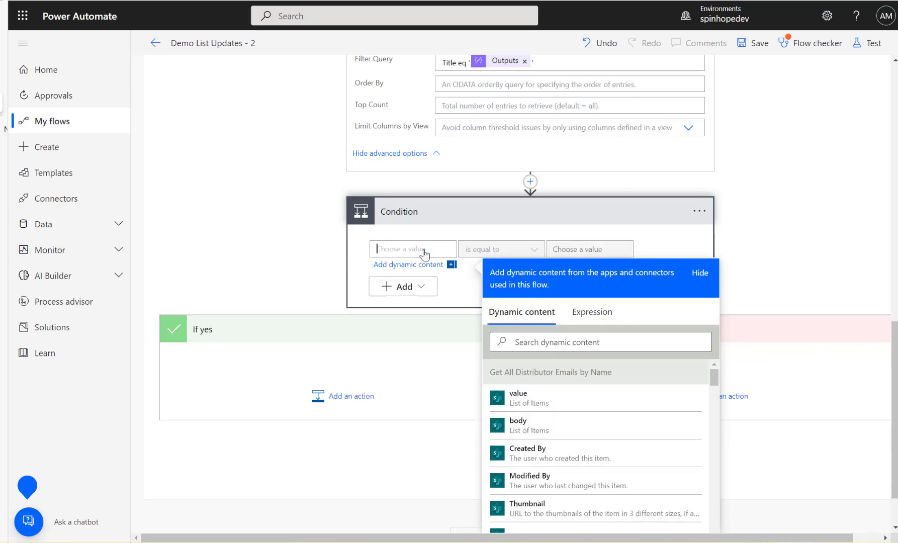
pyautogui.click(591, 311)
pyautogui.write('length')
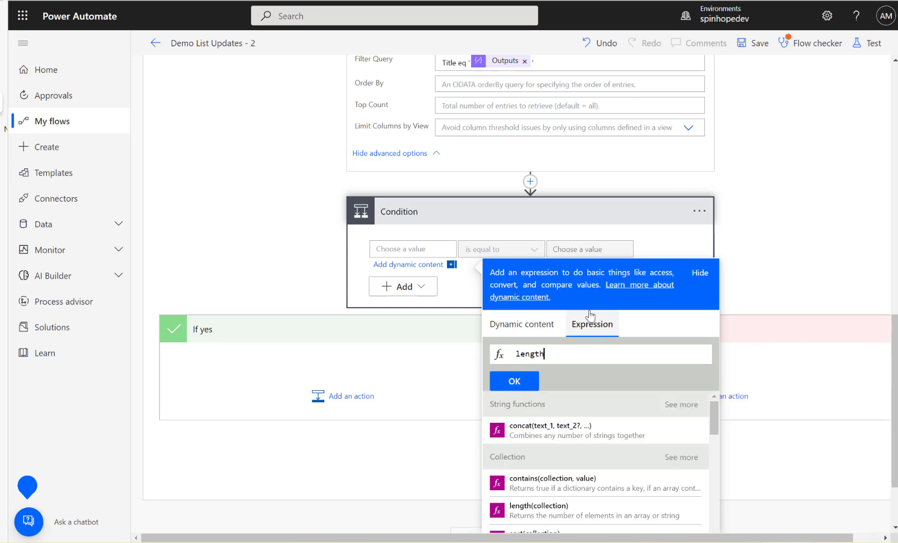
pyautogui.write('()')
pyautogui.click(531, 325)
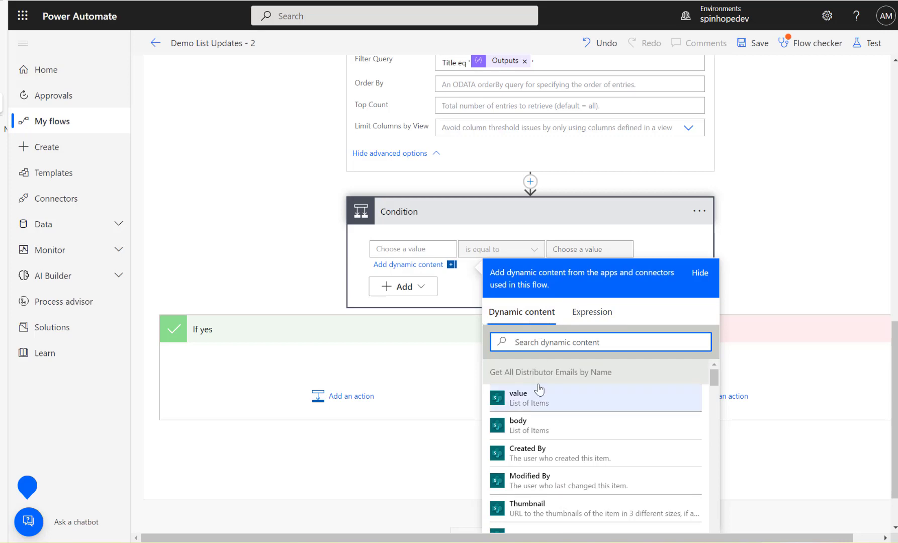
pyautogui.click(590, 312)
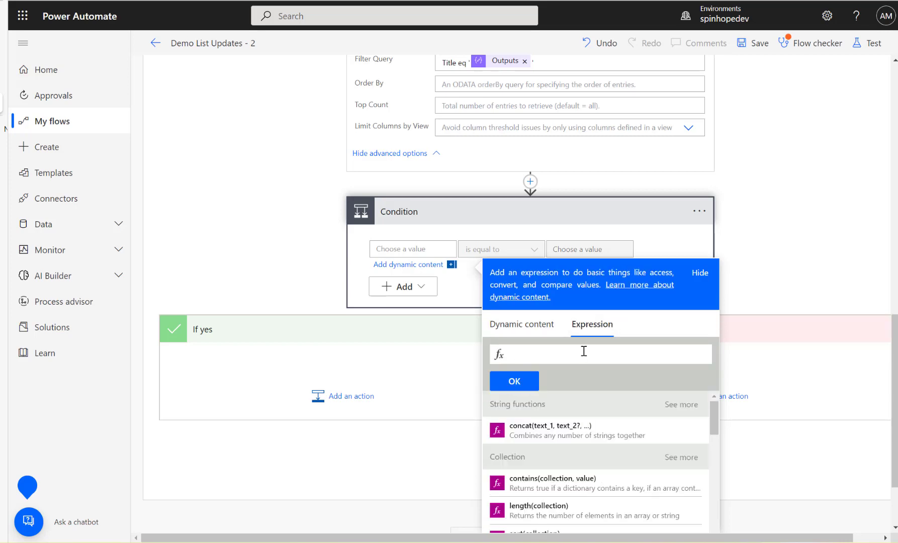
pyautogui.write('length()')
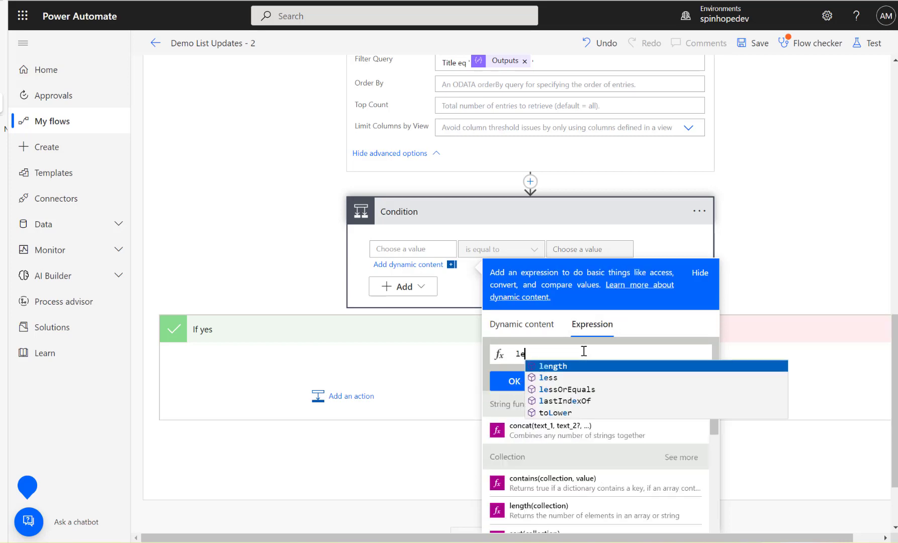
pyautogui.rightClick(554, 354)
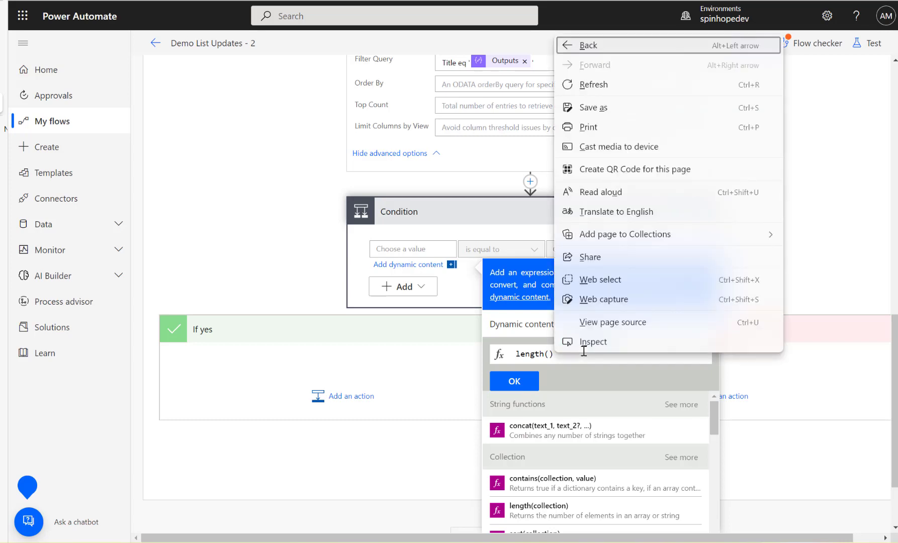
pyautogui.press('Escape')
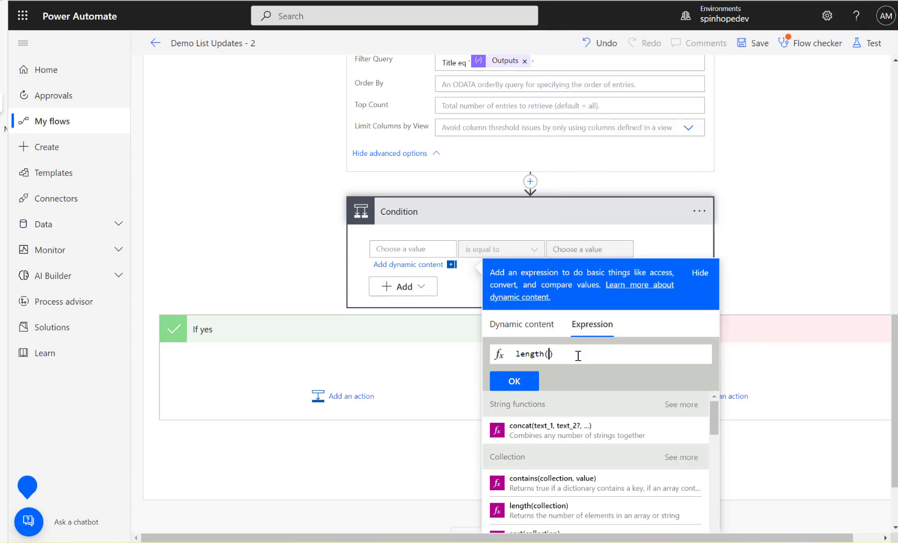
pyautogui.click(541, 328)
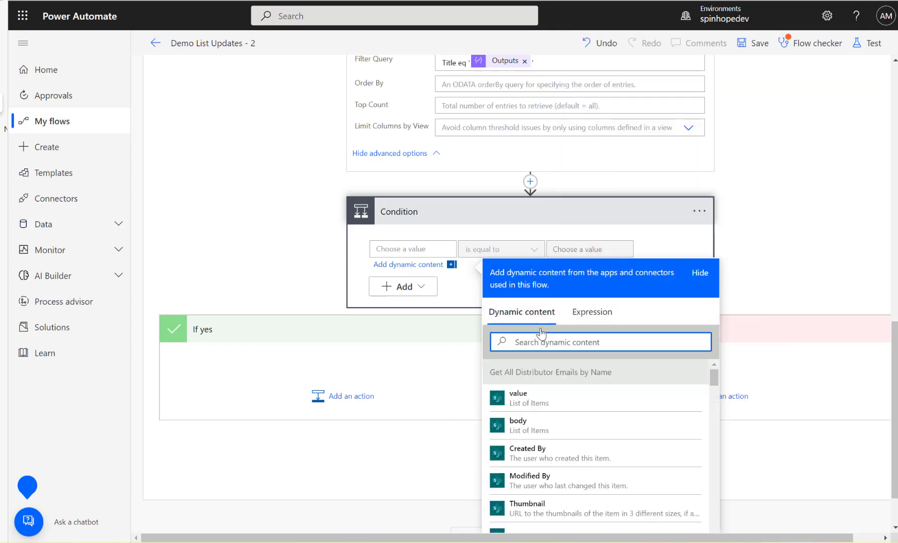
pyautogui.click(305, 225)
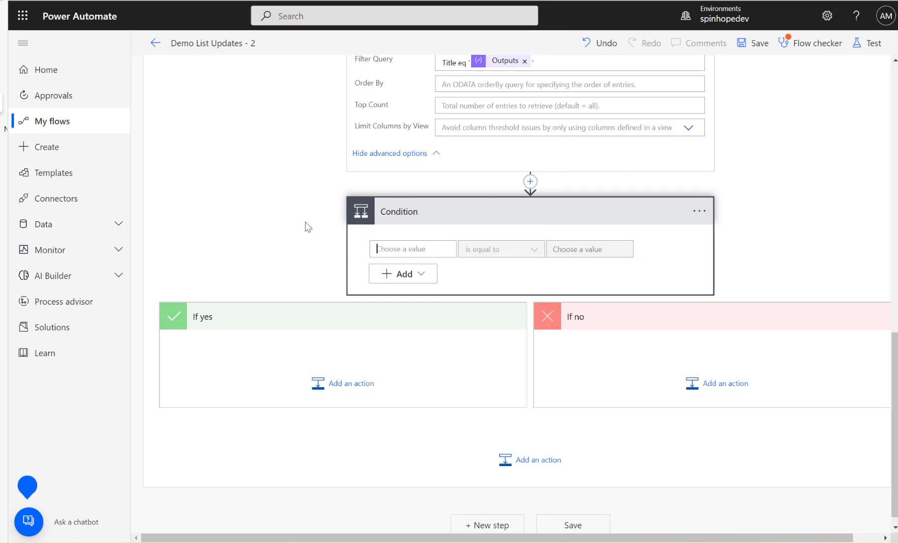
# Start length() again for the Condition's first value, insert the value output of Get All Distributor Emails by Name and delete it.
pyautogui.click(459, 108)
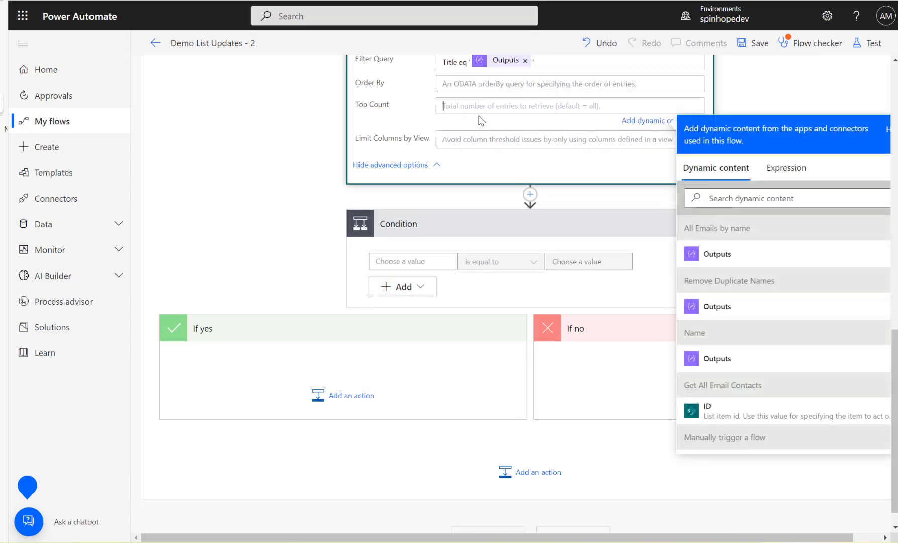
pyautogui.click(436, 260)
pyautogui.click(592, 327)
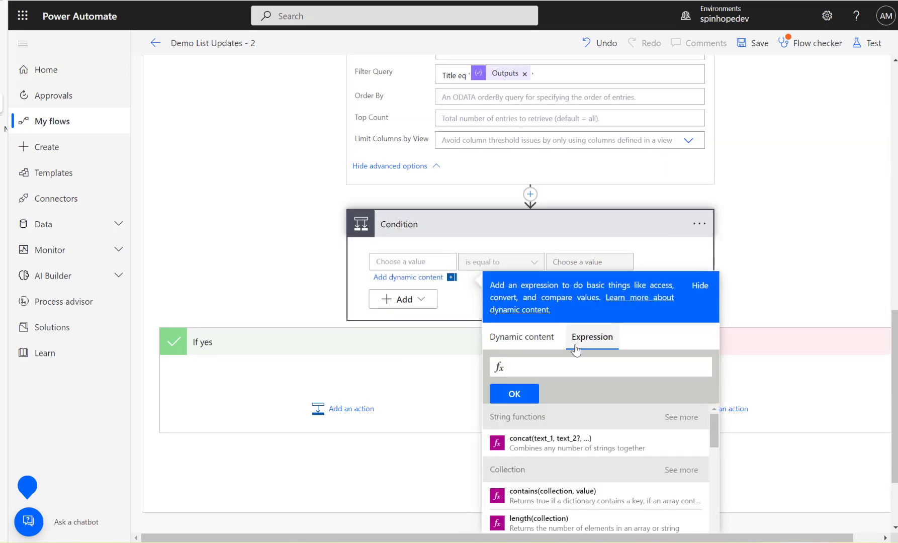
pyautogui.write('length(')
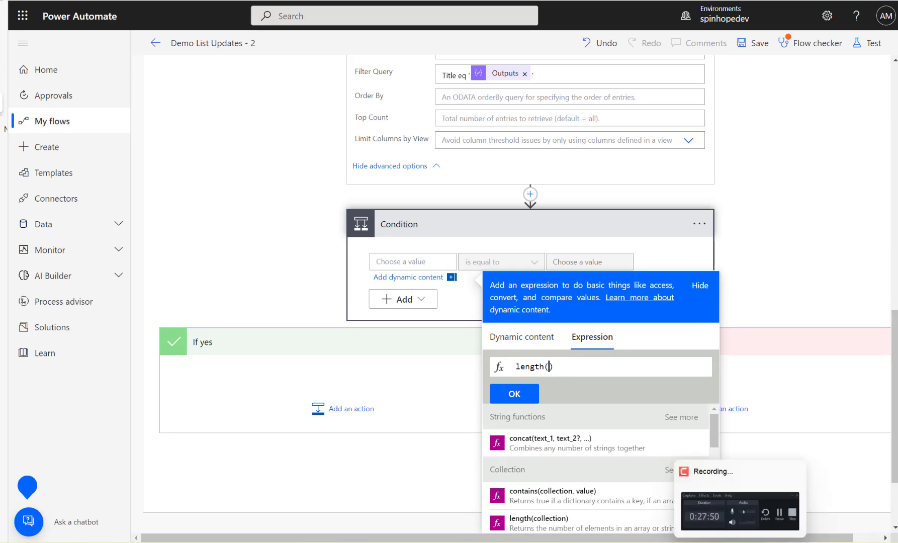
pyautogui.click(501, 338)
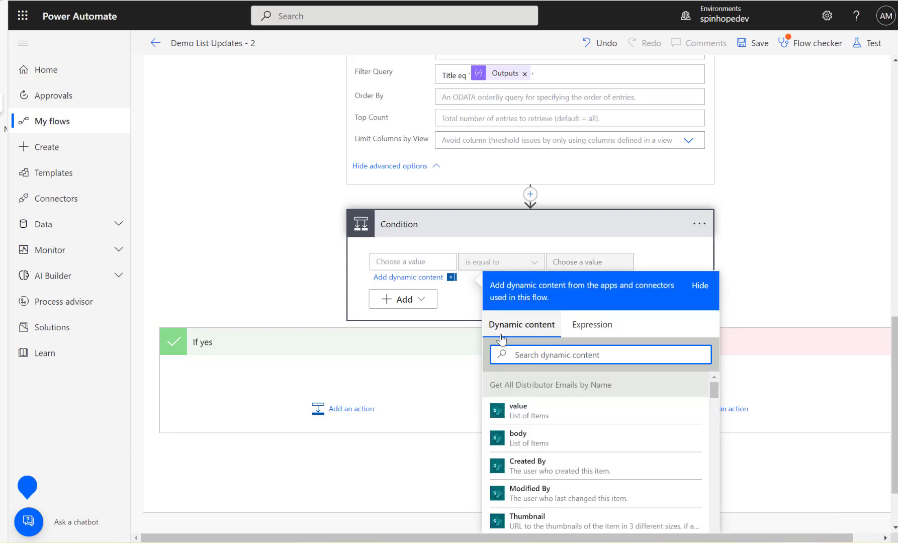
pyautogui.click(506, 410)
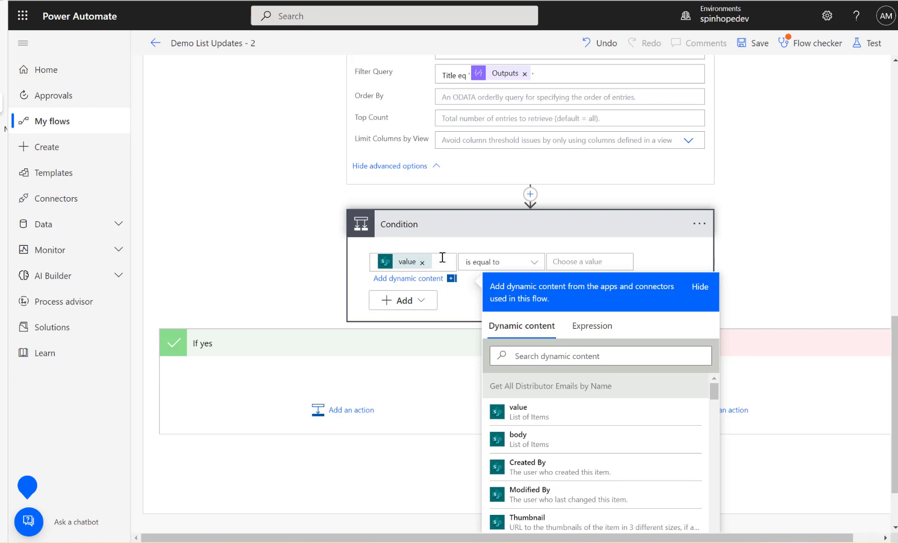
pyautogui.click(399, 264)
pyautogui.press('BackSpace')
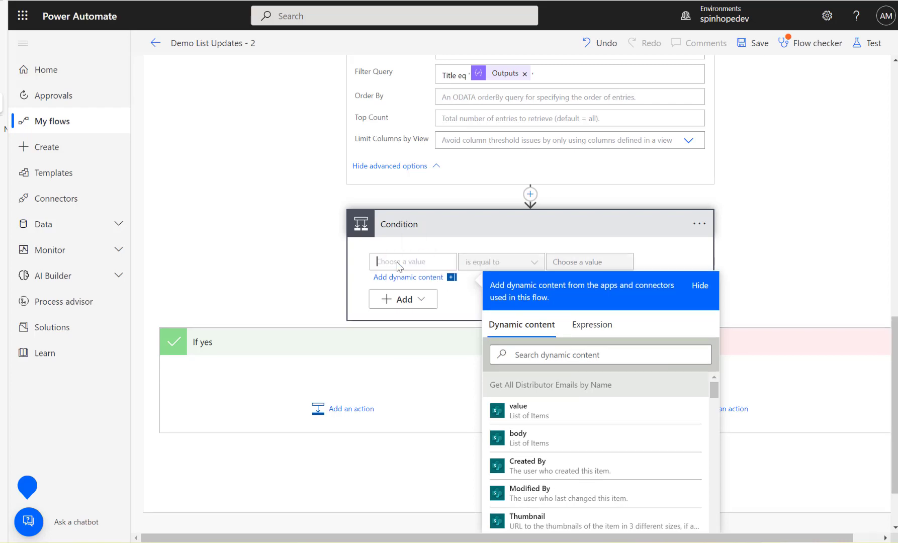
# Try to apply length() with the pasted Get_All_Distributor_Emails_by_Name ?['body/value'] reference as the Condition's first value.
pyautogui.click(595, 329)
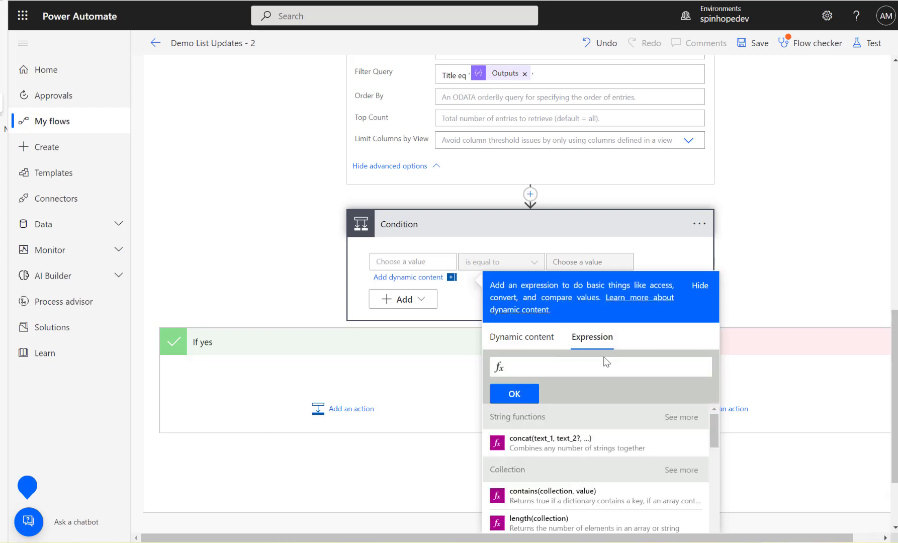
pyautogui.write('length(')
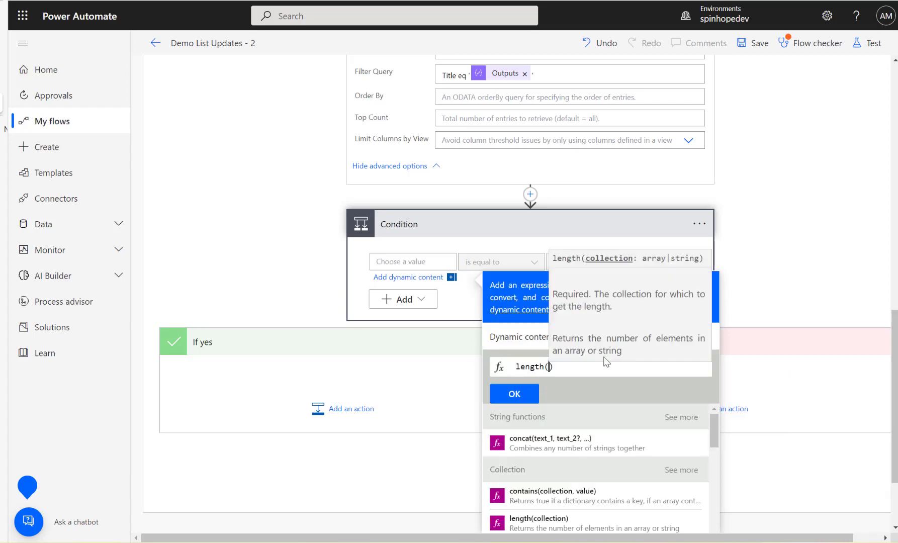
pyautogui.hotkey('ctrl', 'v')
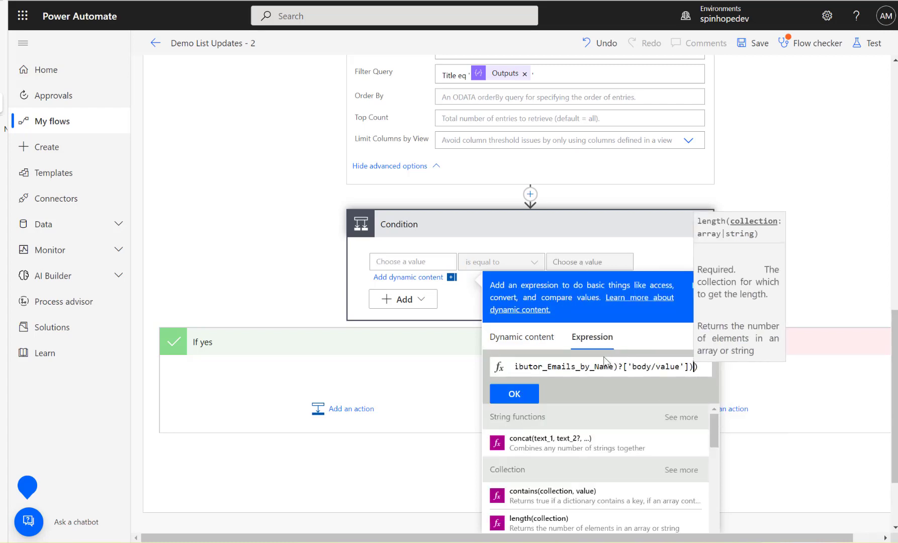
pyautogui.click(526, 399)
pyautogui.click(566, 55)
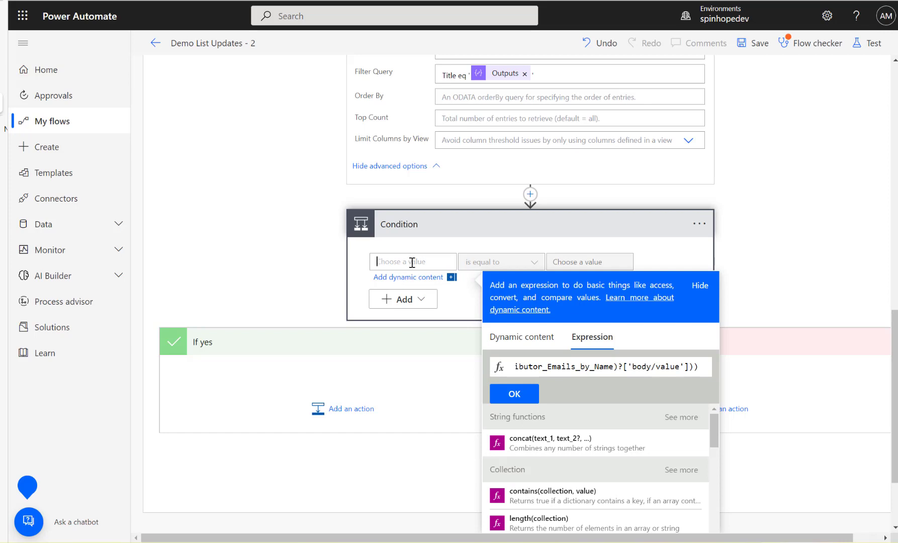
pyautogui.click(520, 395)
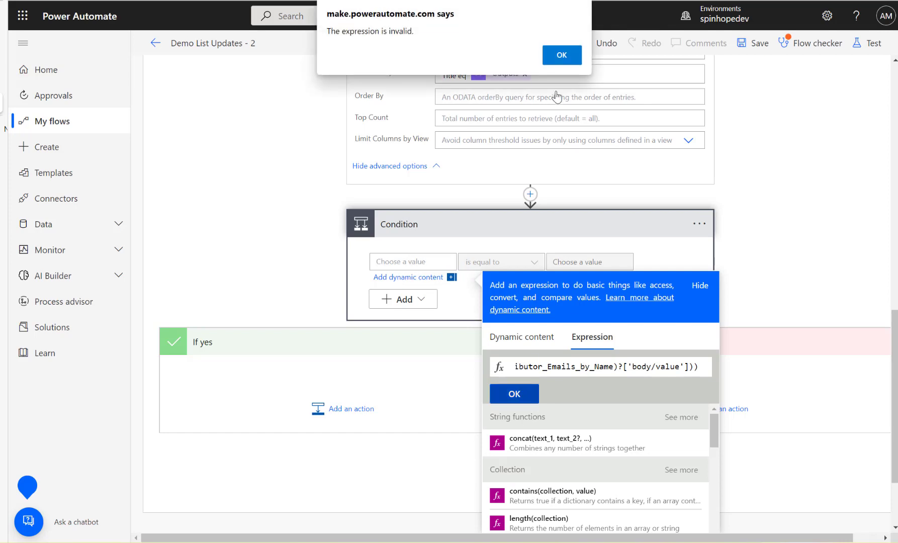
pyautogui.click(559, 55)
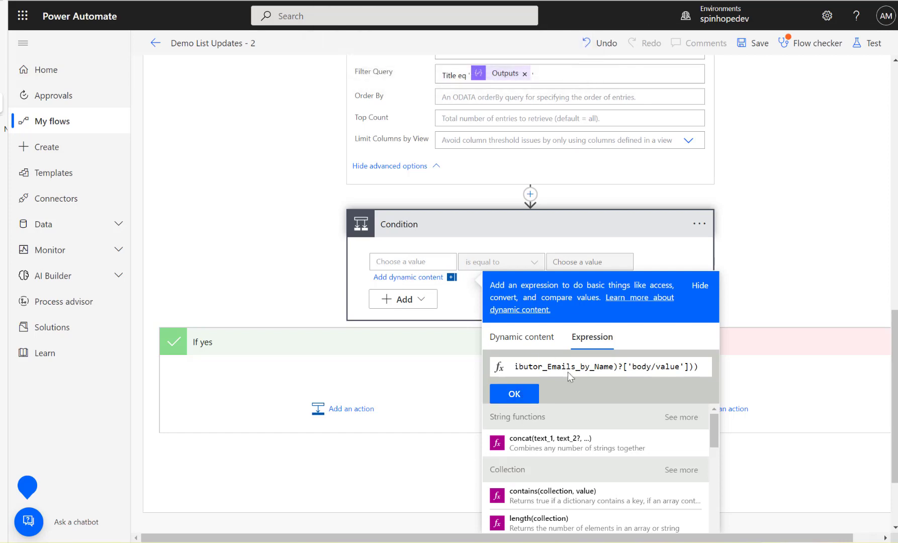
# Remove the last closing bracket from the length() expression and apply it as the Condition's first value.
pyautogui.click(702, 367)
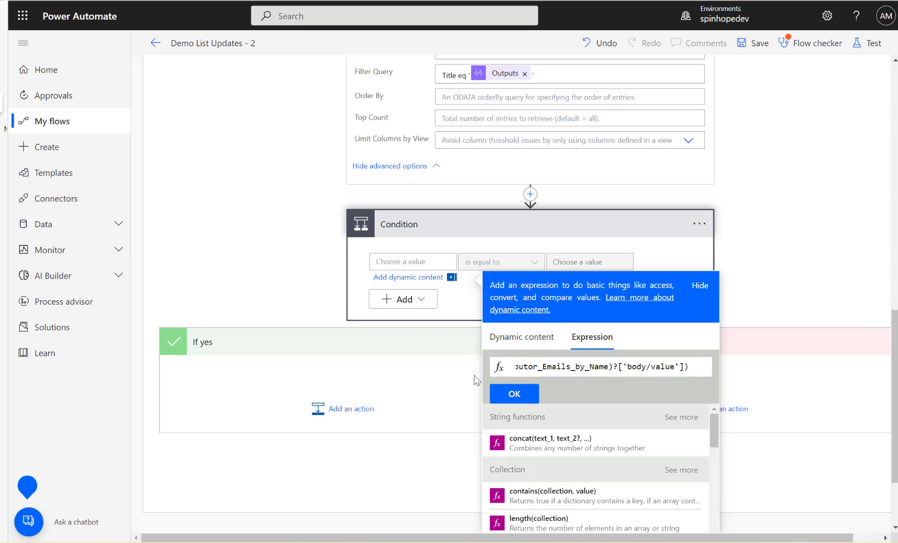
pyautogui.click(518, 394)
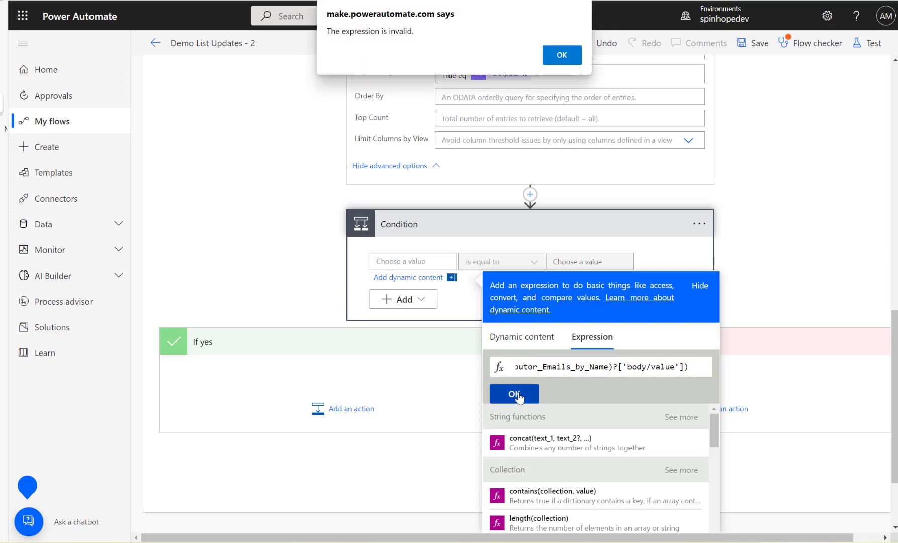
pyautogui.click(561, 54)
pyautogui.press('Return')
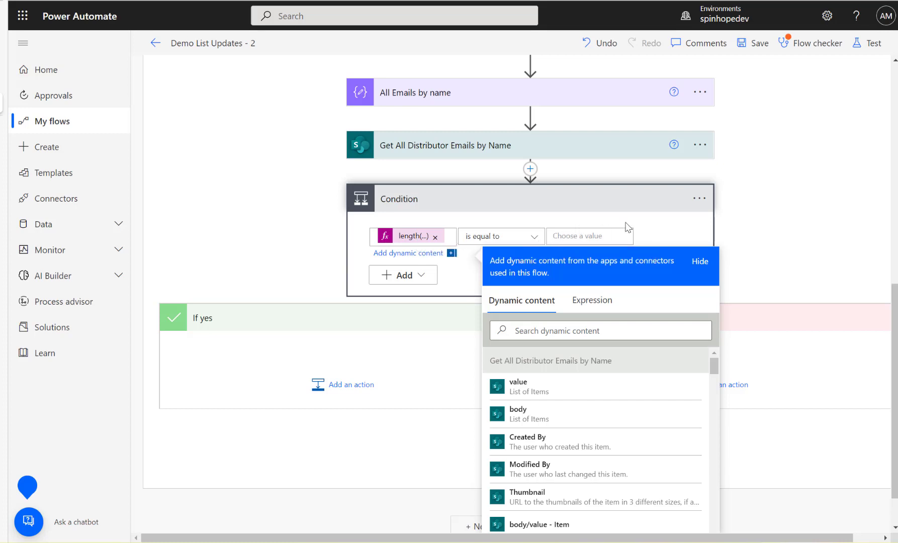
# Set the Condition's operator to is greater than and its comparison value to 0.
pyautogui.click(536, 237)
pyautogui.click(490, 344)
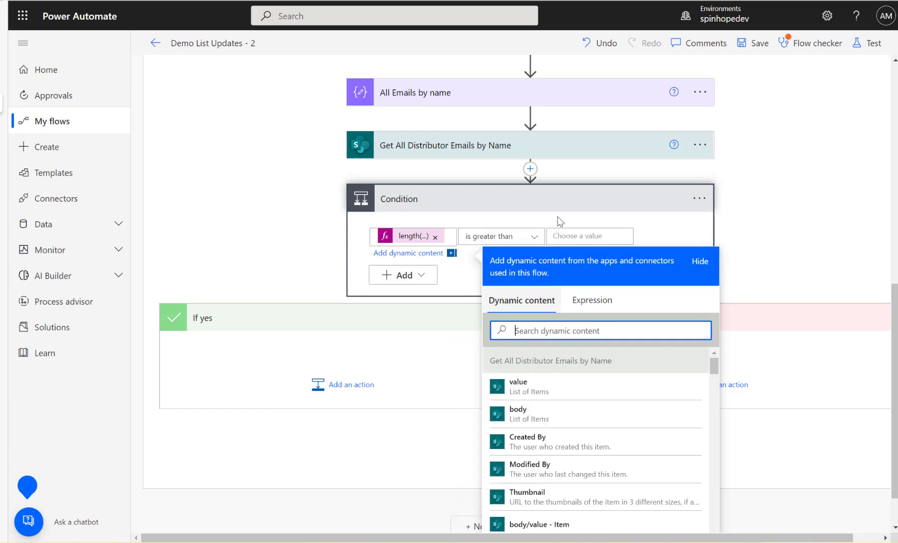
pyautogui.click(576, 237)
pyautogui.write('0')
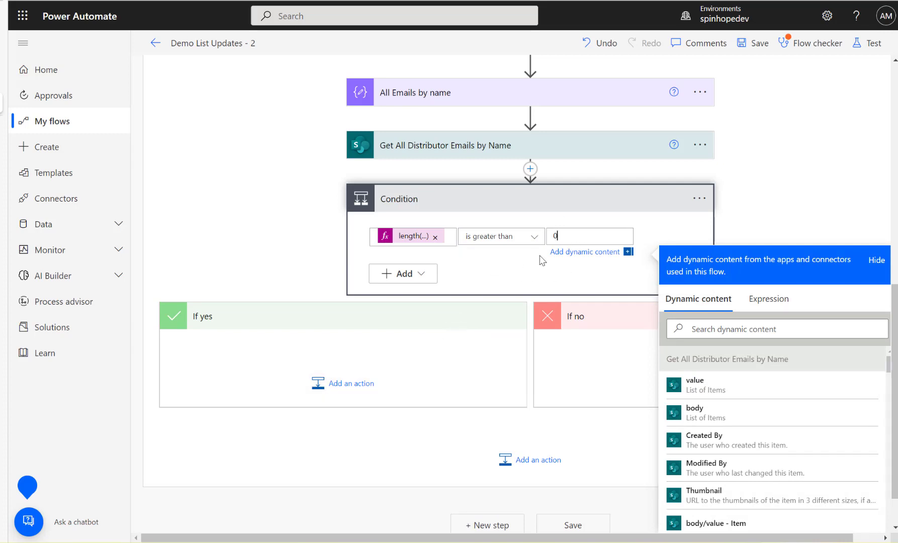
# Add a SharePoint Update item action to the Condition's If yes branch.
pyautogui.click(337, 385)
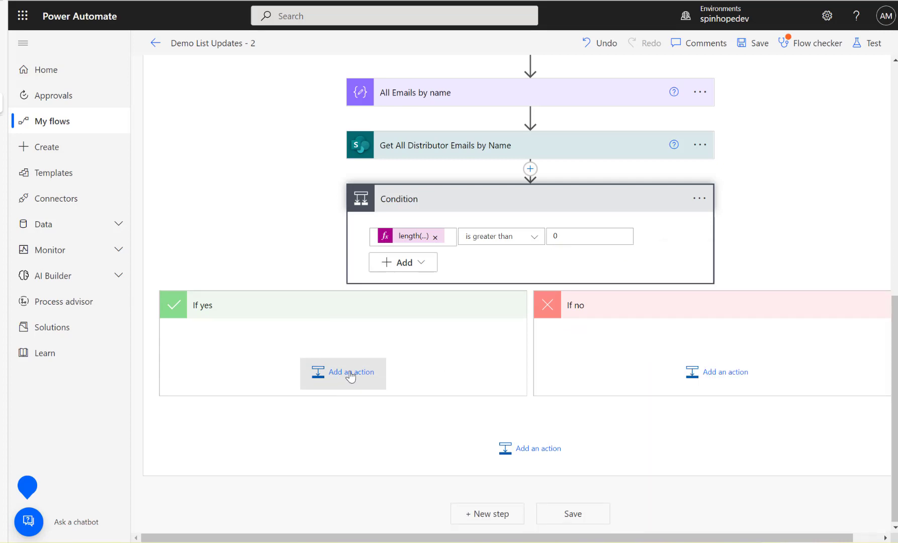
pyautogui.click(350, 375)
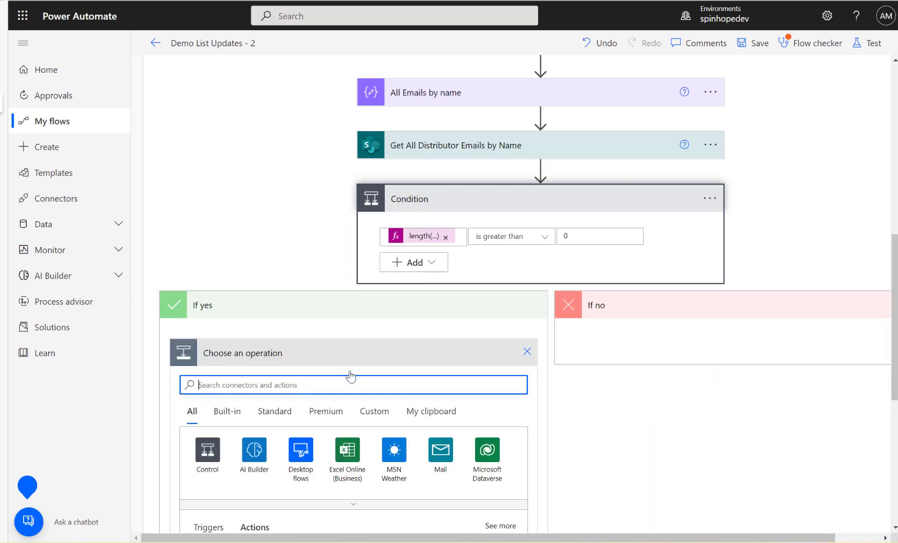
pyautogui.write('update item')
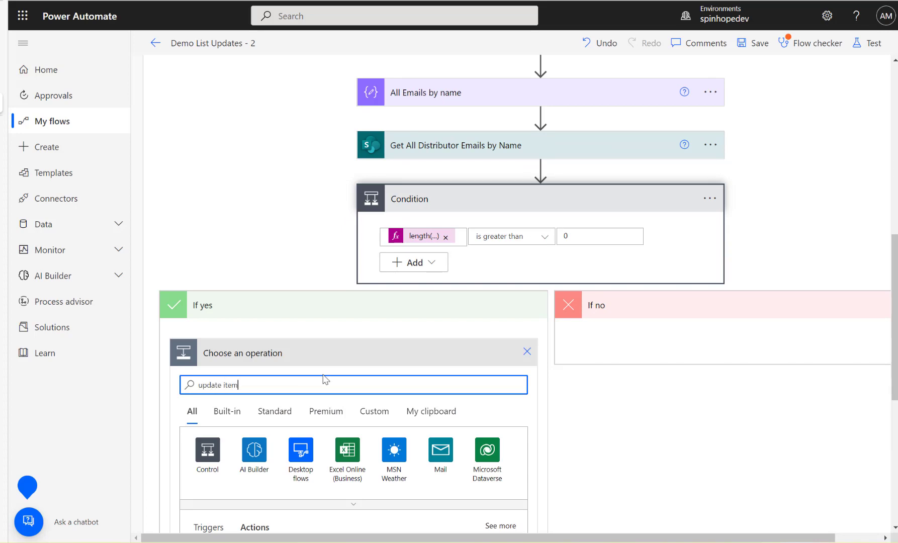
pyautogui.scroll(-3, 395, 335)
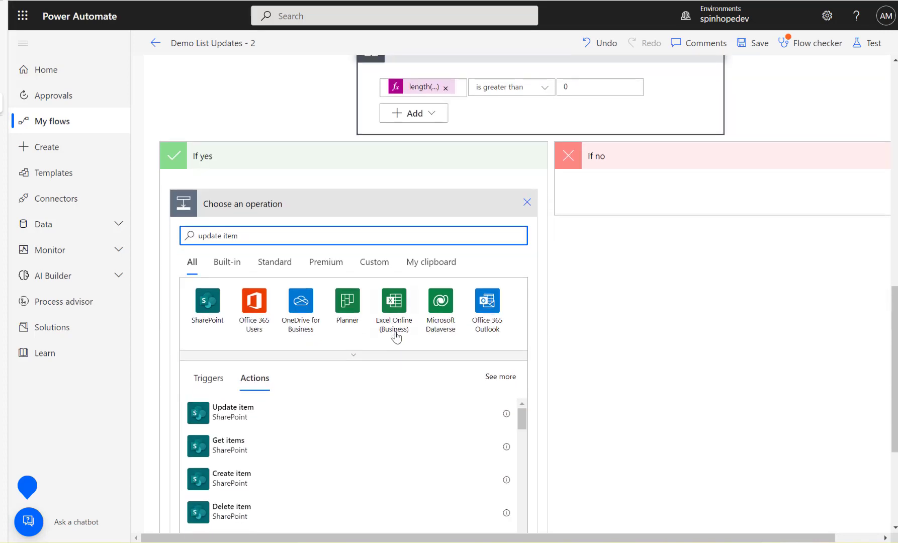
pyautogui.click(231, 407)
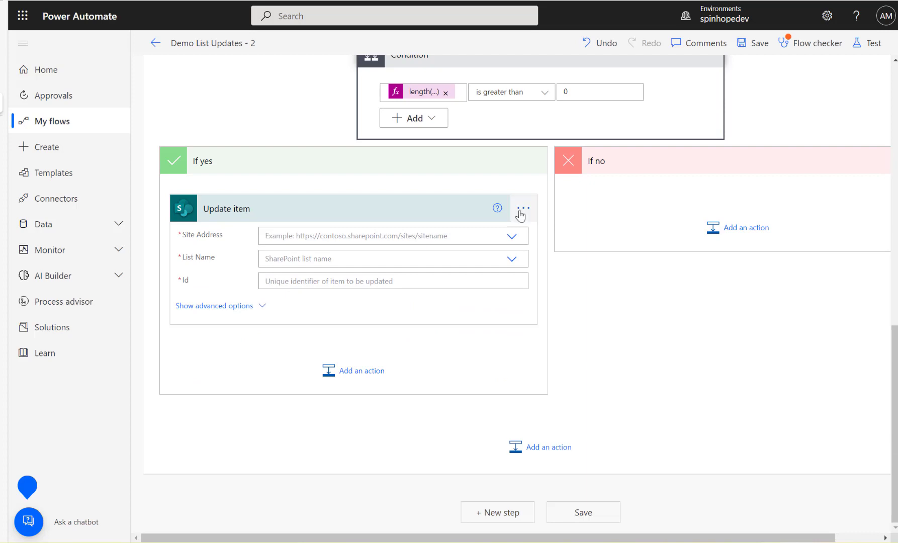
# Set the Update item action's site address to Spinhope Ltd Team Site and its list to Distributor List.
pyautogui.click(523, 211)
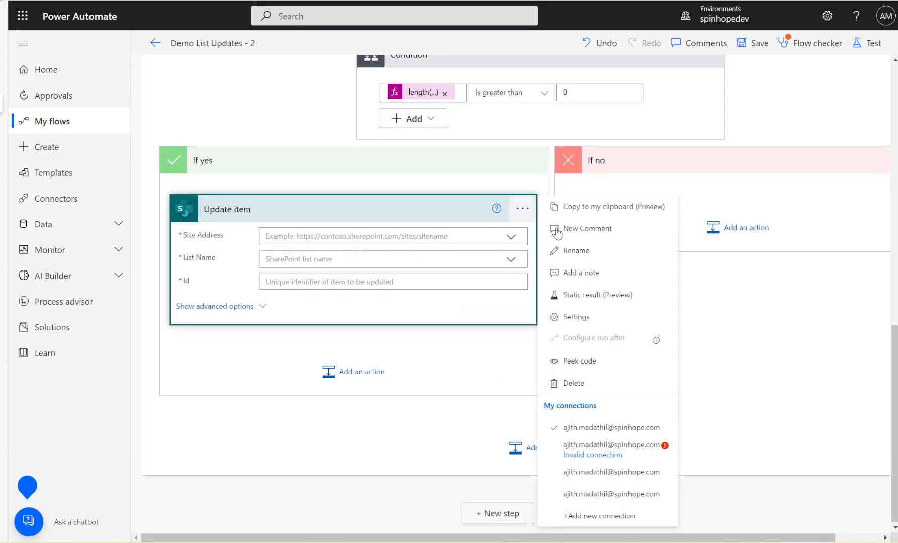
pyautogui.click(509, 236)
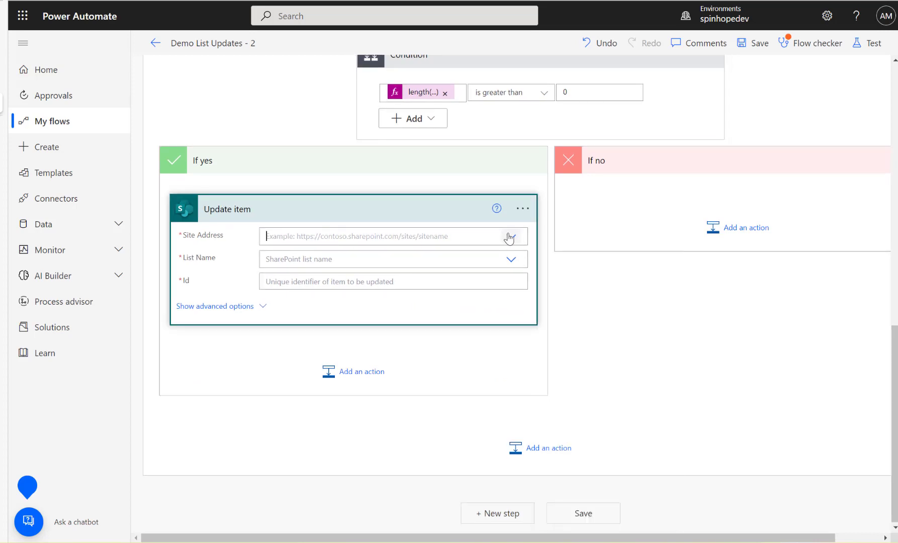
pyautogui.click(510, 237)
pyautogui.click(511, 236)
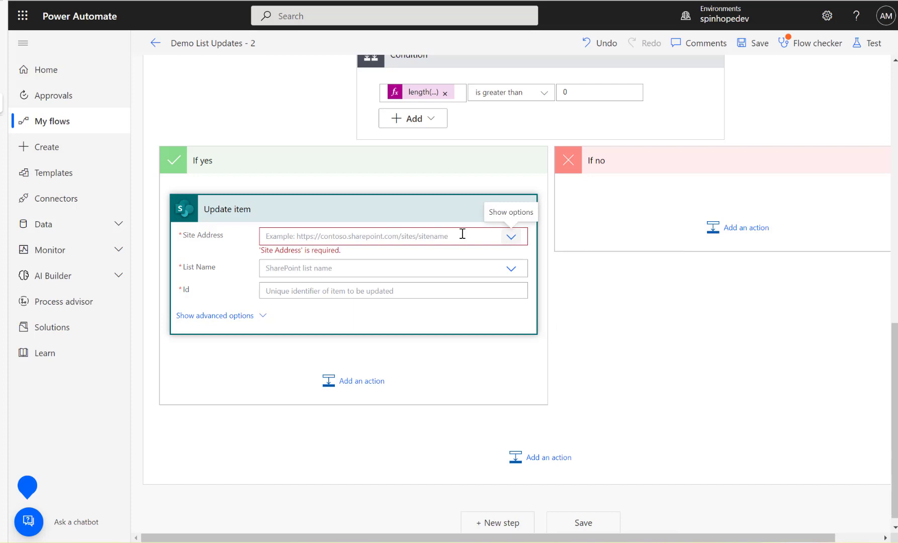
pyautogui.click(510, 236)
pyautogui.click(426, 397)
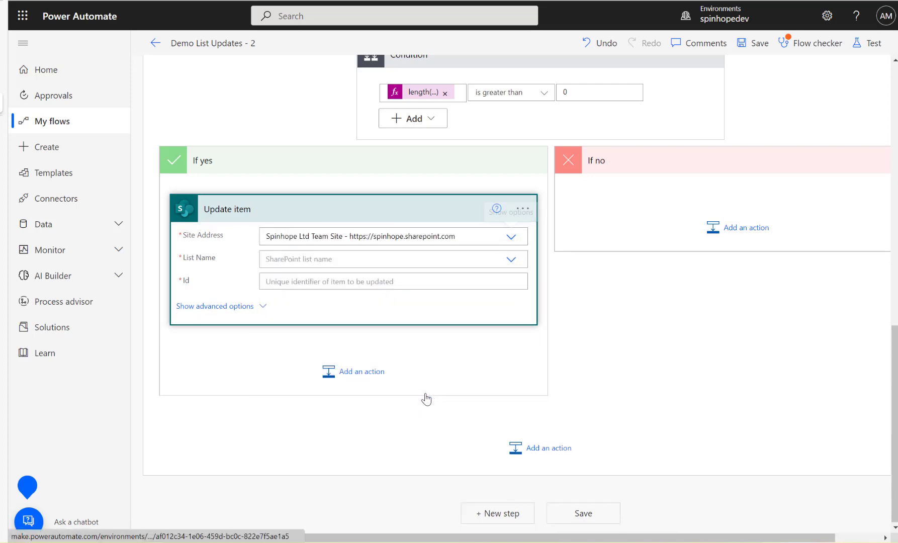
pyautogui.click(512, 260)
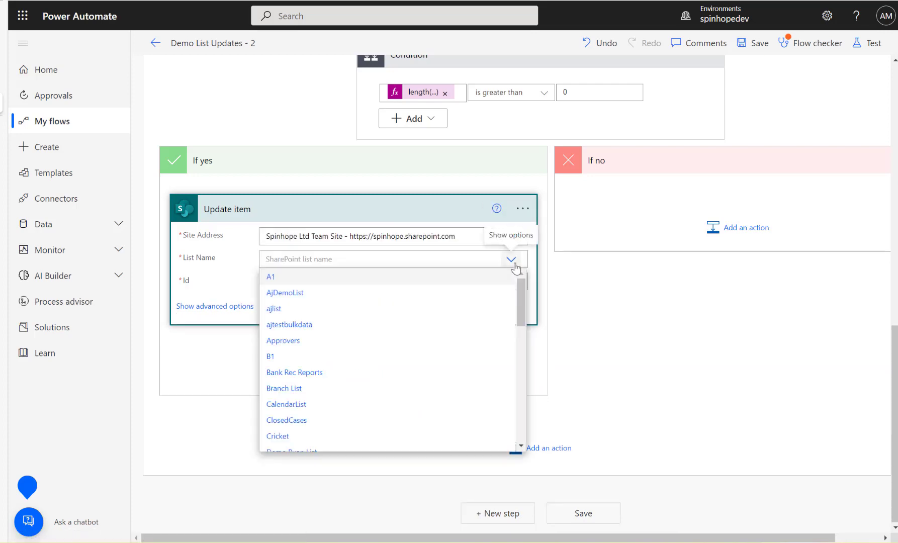
pyautogui.write('dis')
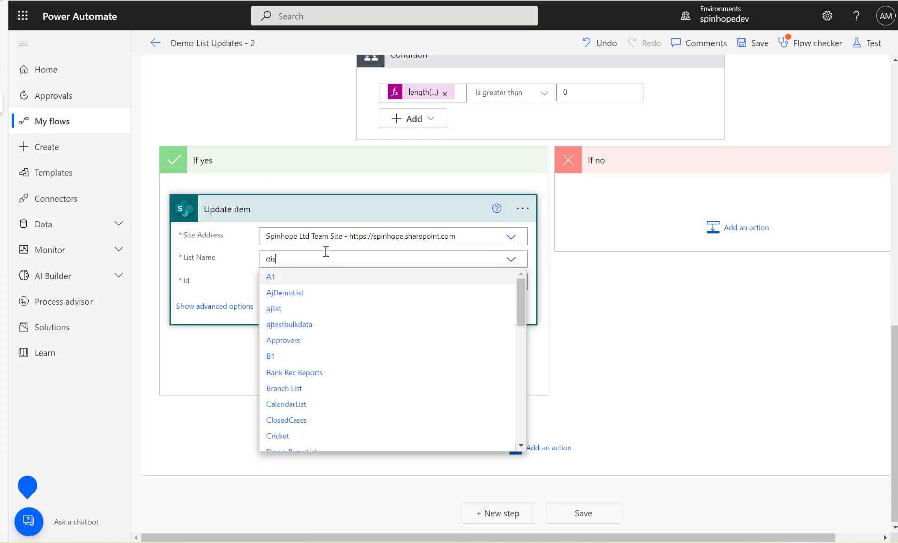
pyautogui.press('Return')
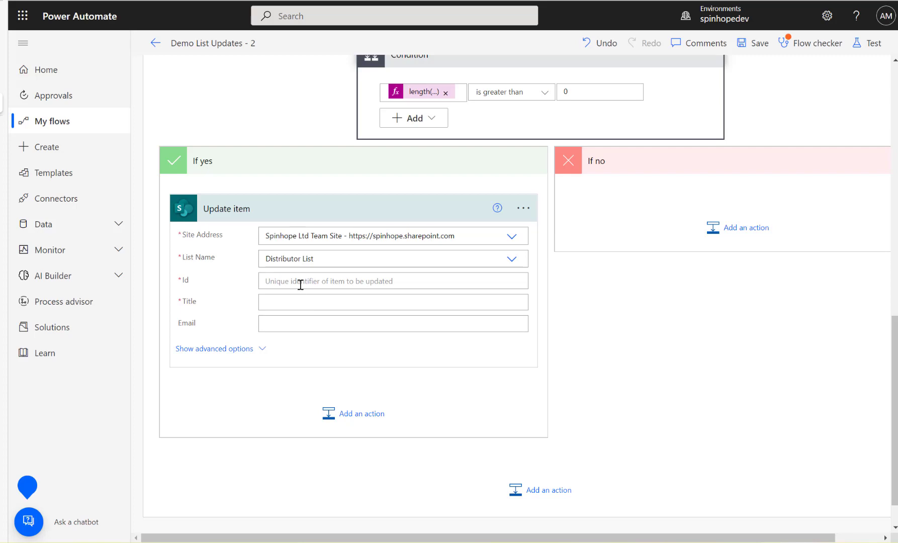
# Set Update item's Id to the ID output of Get All Distributor Emails by Name.
pyautogui.click(357, 285)
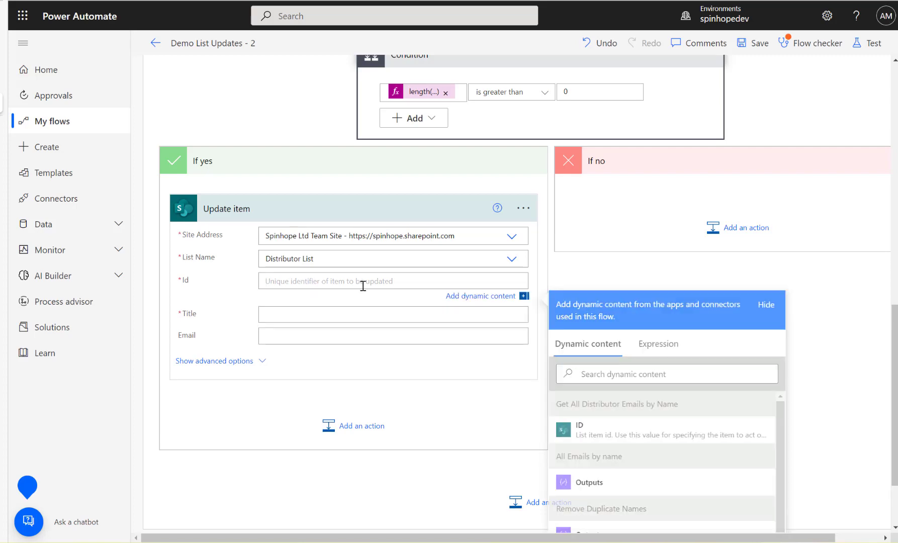
pyautogui.click(596, 429)
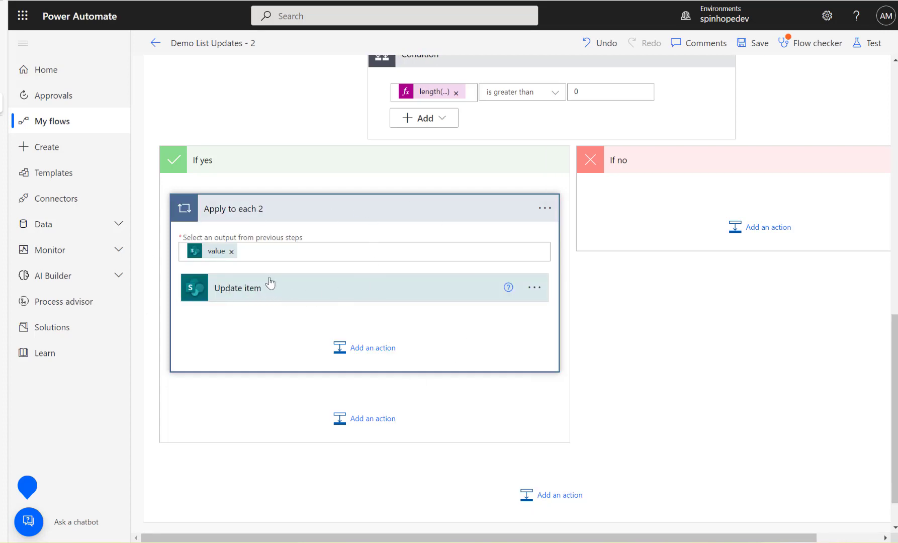
pyautogui.scroll(15, 377, 244)
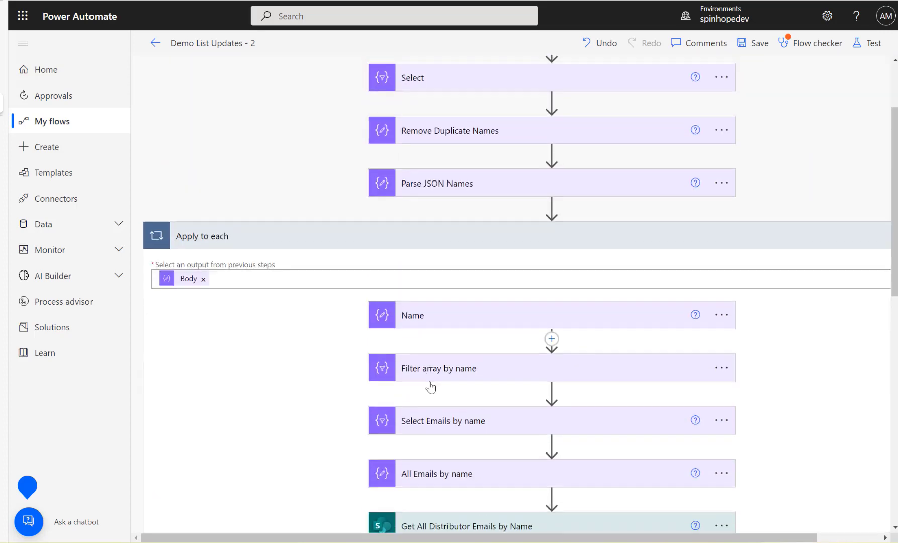
pyautogui.scroll(-5, 431, 387)
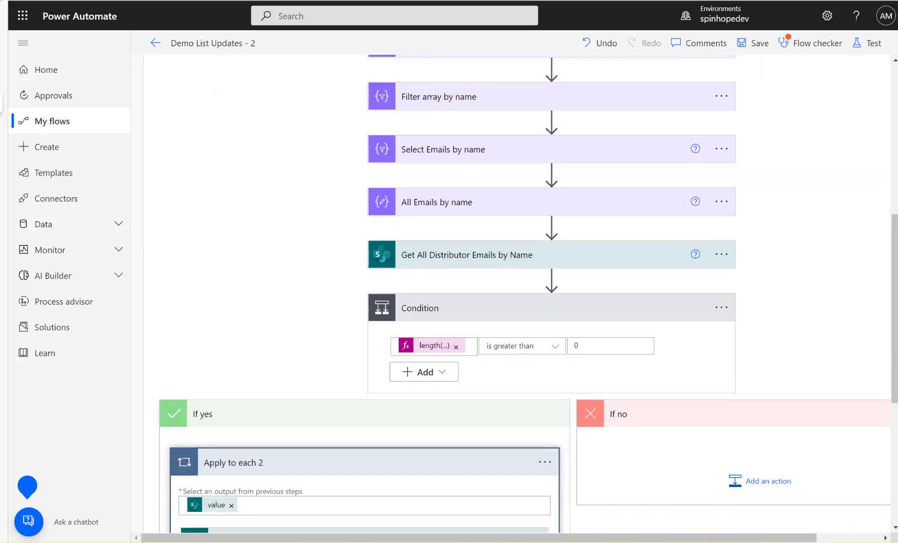
pyautogui.scroll(-6, 278, 345)
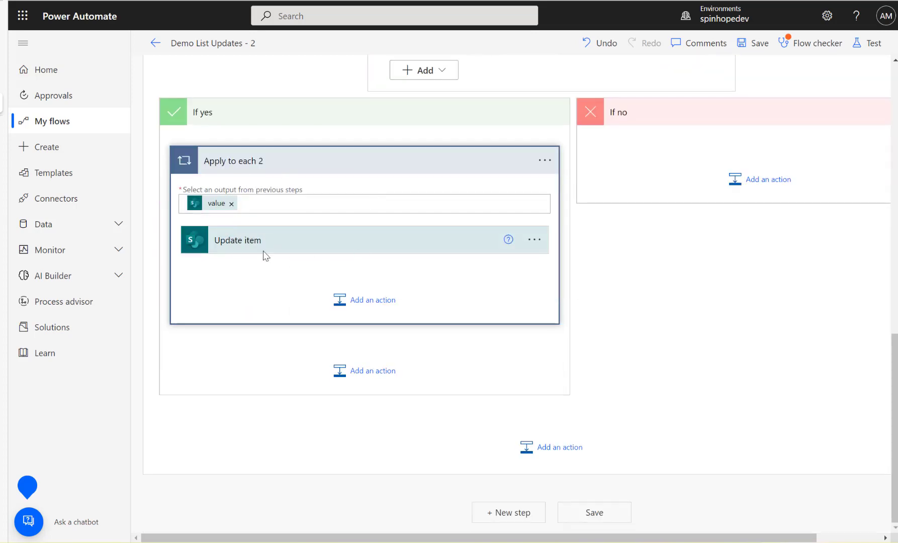
# Reopen the Update item action and fill its Title with the Title output of Get All Distributor Emails by Name.
pyautogui.click(293, 240)
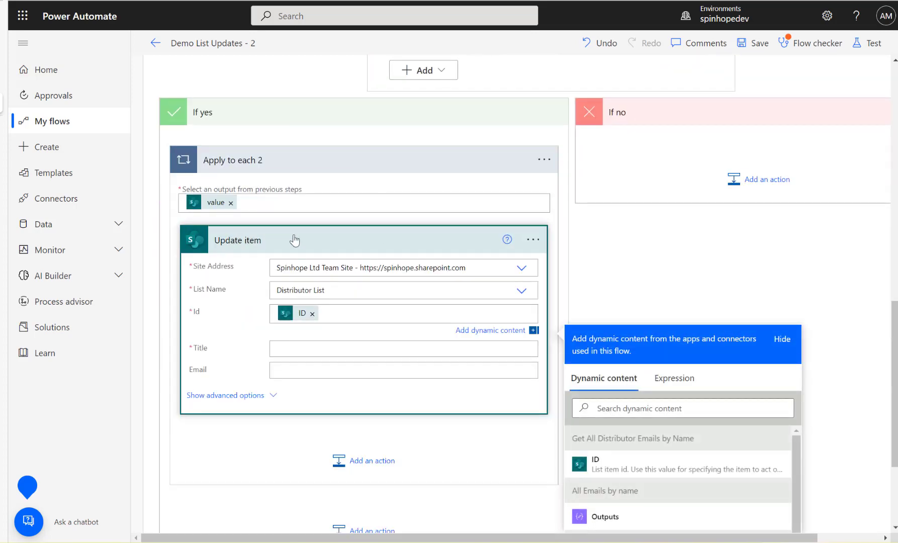
pyautogui.click(318, 349)
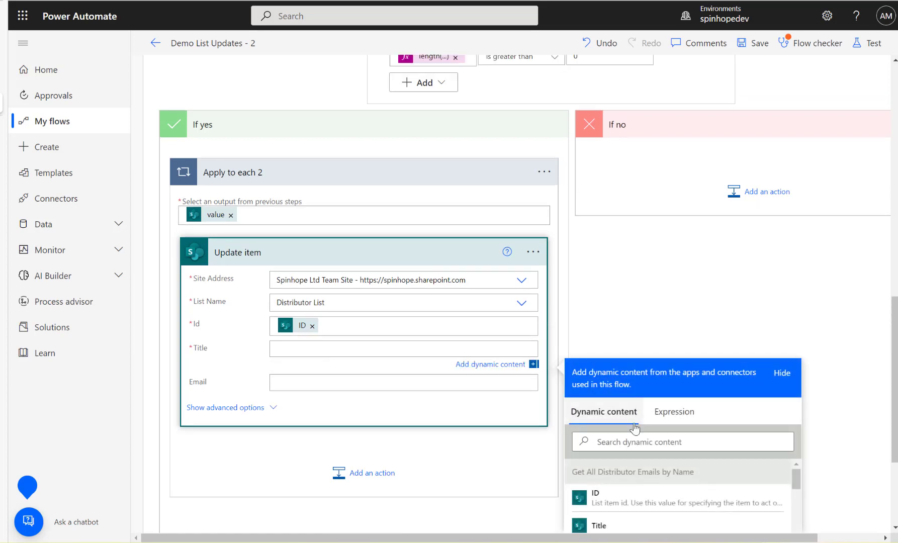
pyautogui.click(629, 445)
pyautogui.write('title')
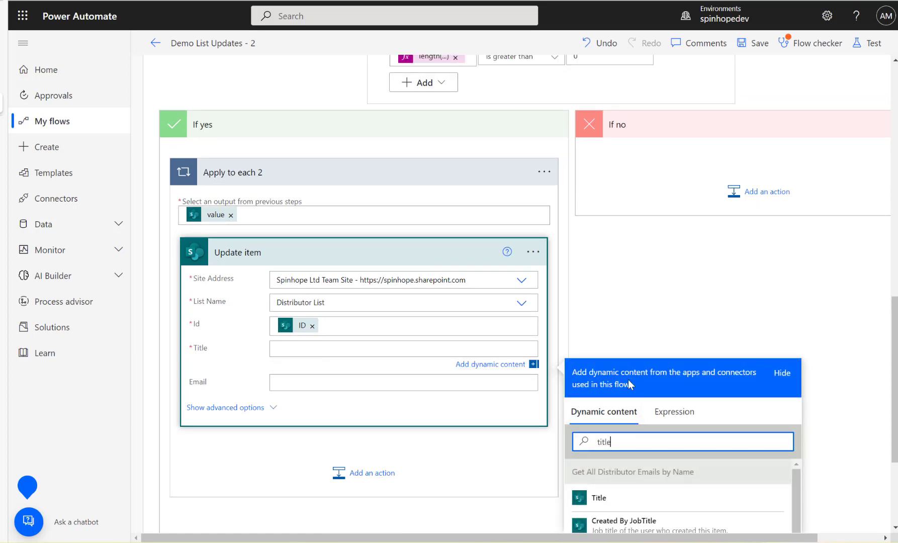
pyautogui.scroll(-3, 627, 379)
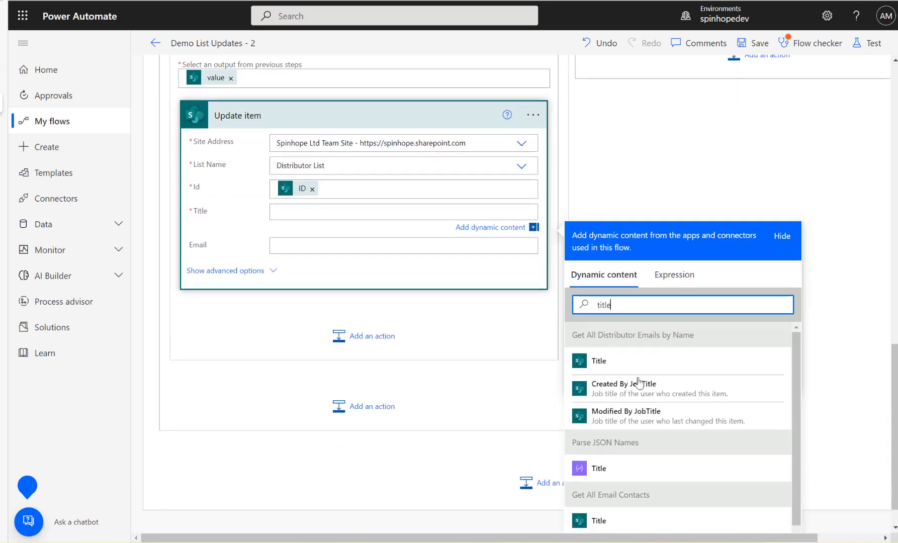
pyautogui.click(609, 368)
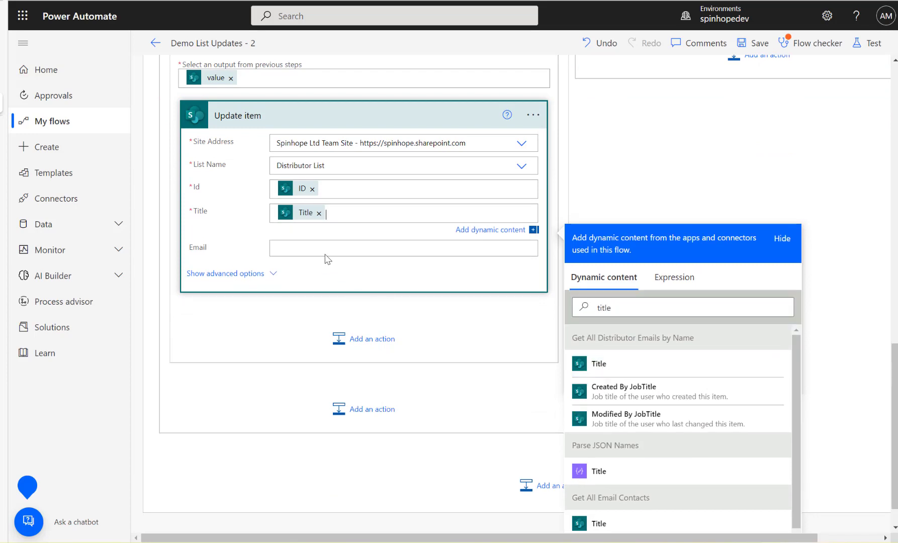
# Check the All Emails by name action's input and fill Update item's Email with that action's Outputs.
pyautogui.scroll(4, 422, 244)
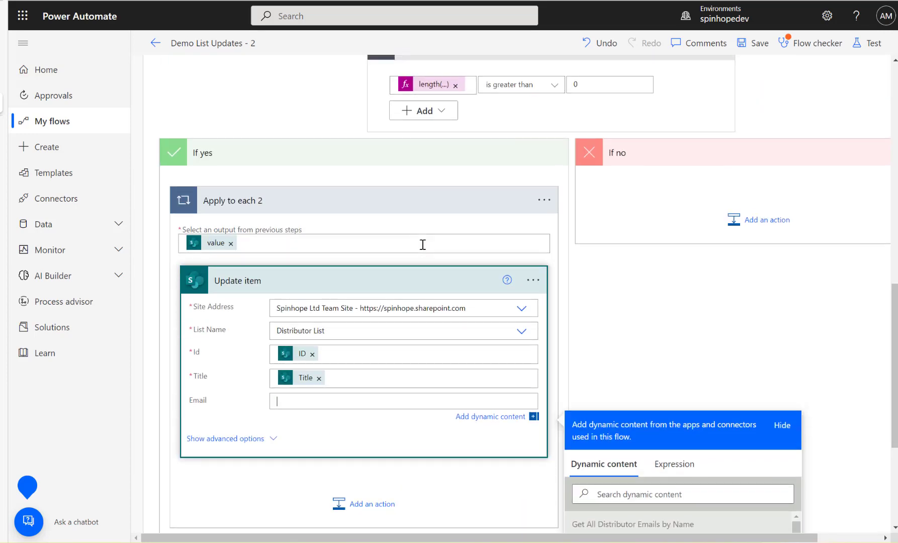
pyautogui.scroll(2, 414, 165)
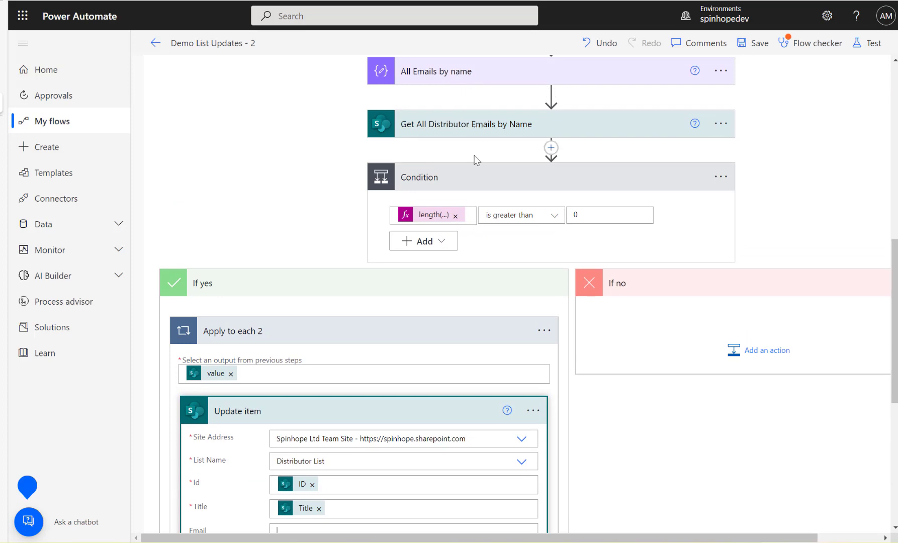
pyautogui.scroll(2, 475, 157)
pyautogui.click(455, 186)
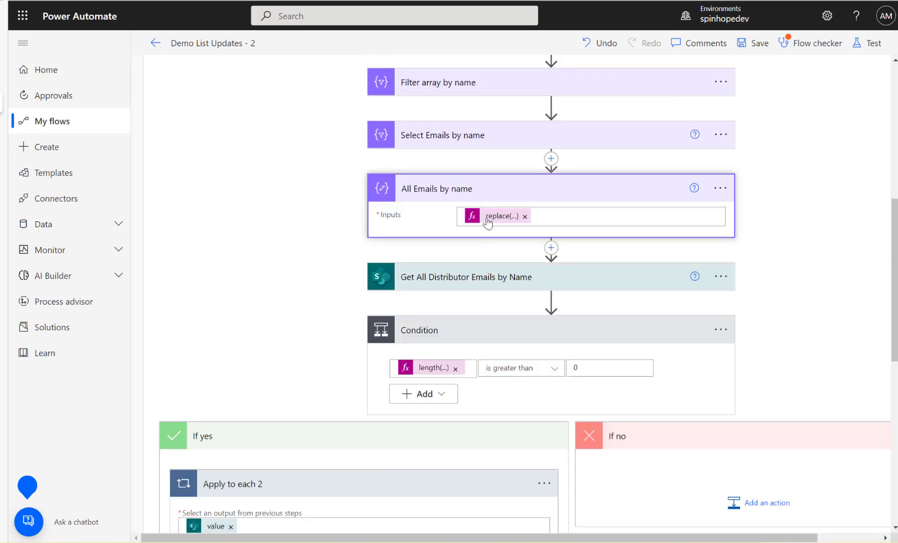
pyautogui.scroll(-8, 502, 297)
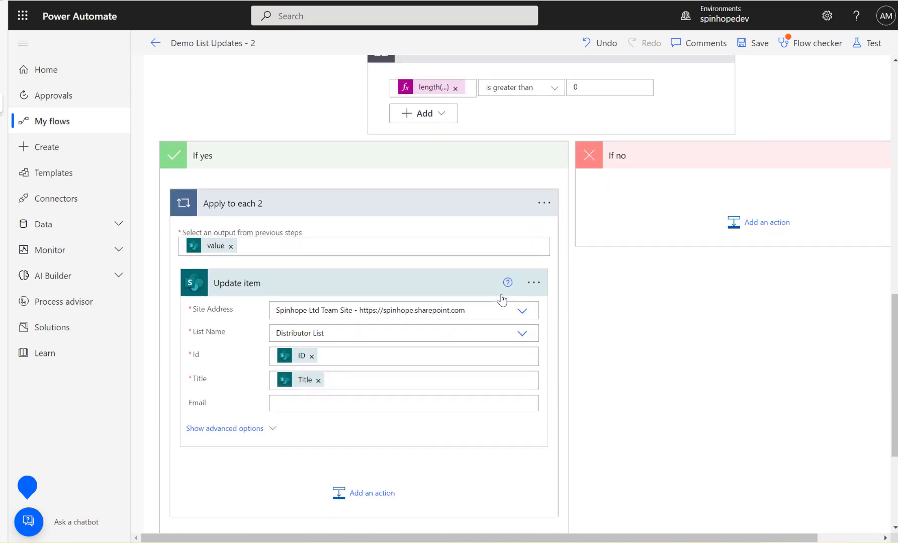
pyautogui.click(318, 212)
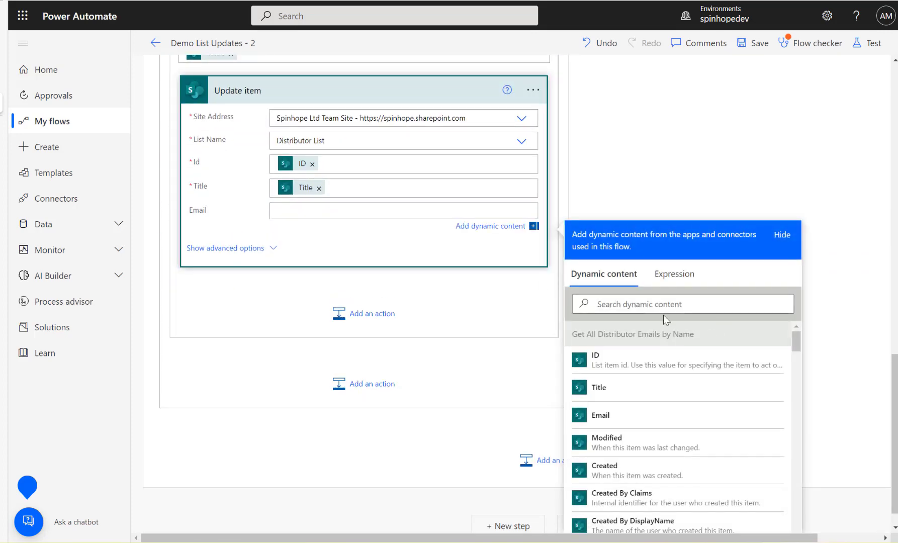
pyautogui.click(659, 305)
pyautogui.write('output')
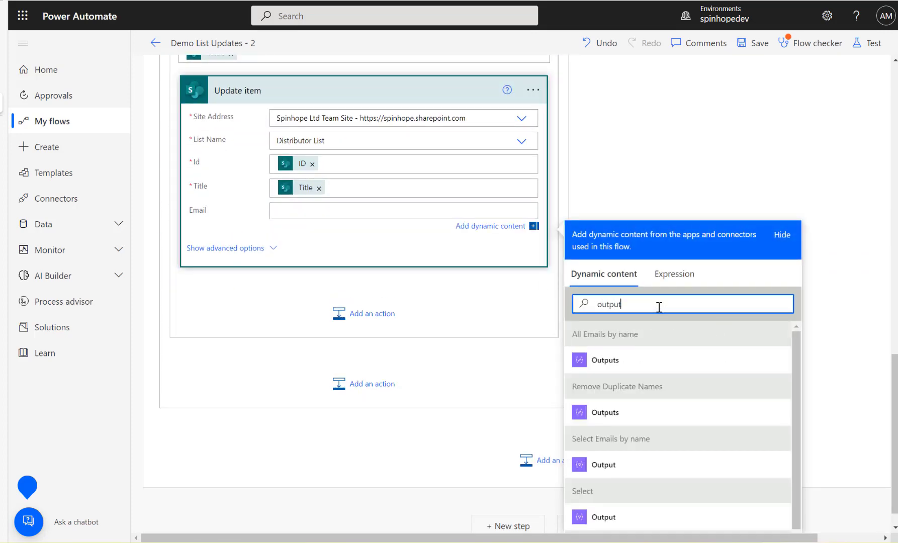
pyautogui.click(611, 359)
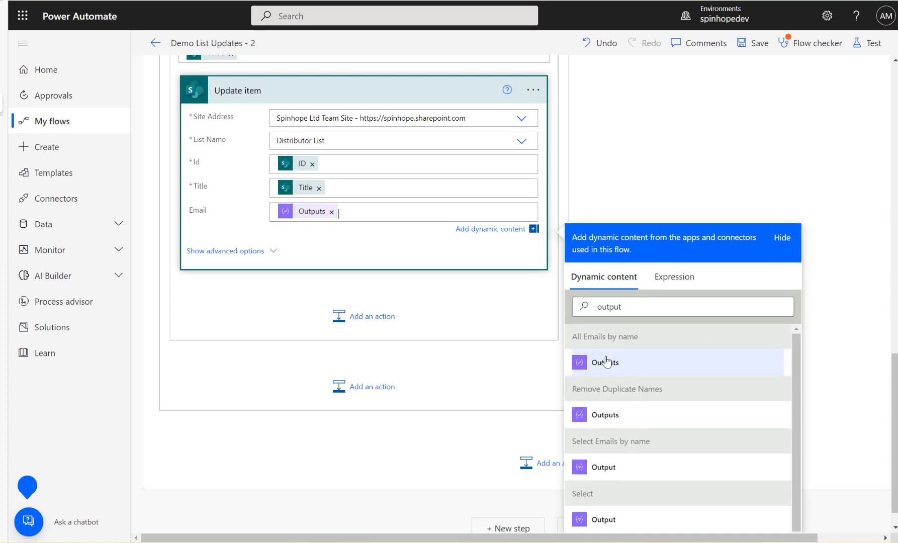
pyautogui.click(535, 93)
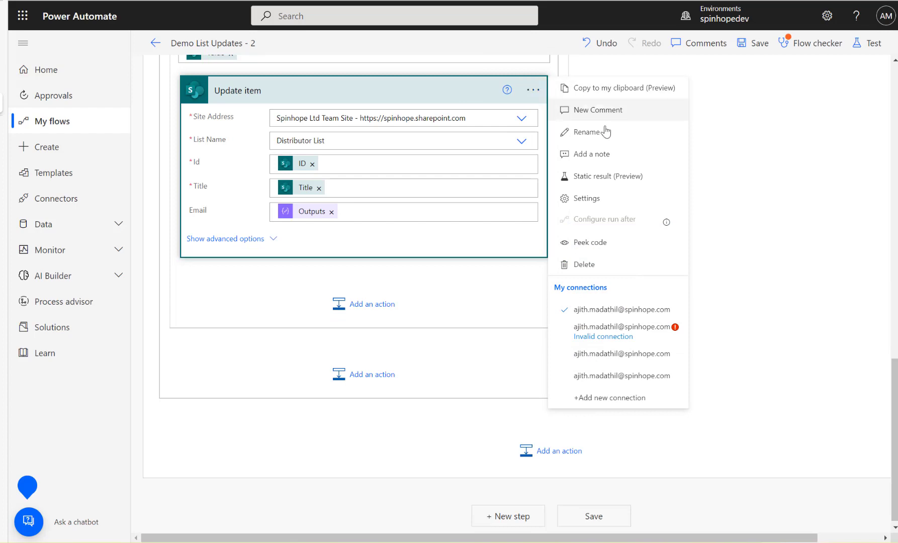
pyautogui.click(782, 207)
# Add a SharePoint Create item action to the Condition's If no branch.
pyautogui.scroll(6, 782, 207)
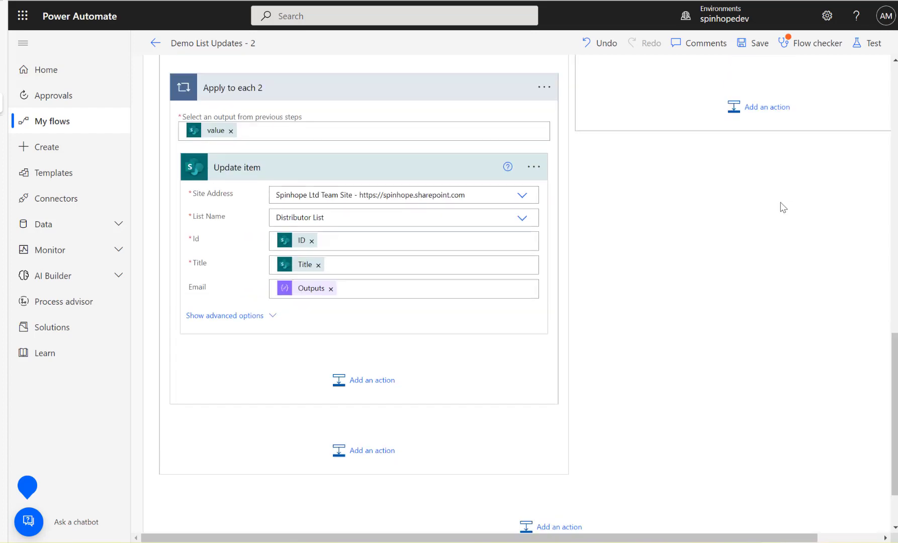
pyautogui.click(747, 355)
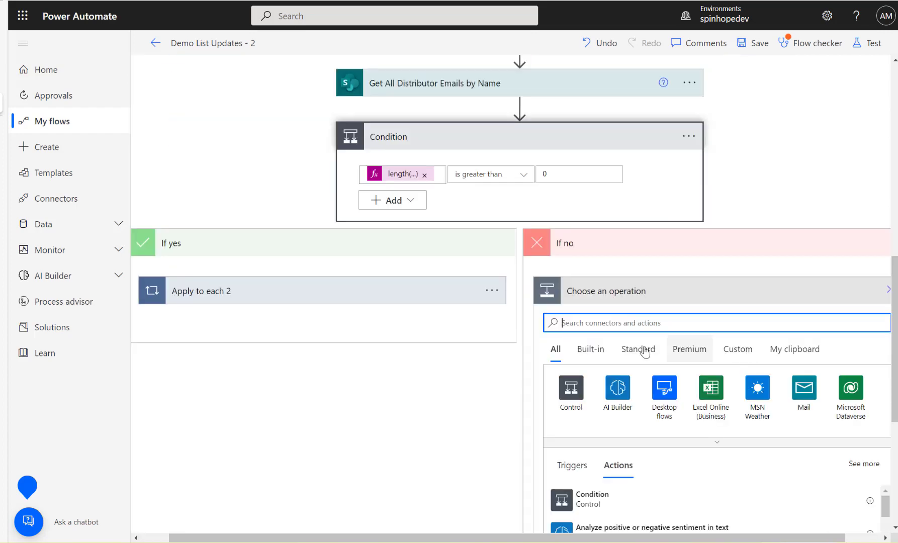
pyautogui.write('create')
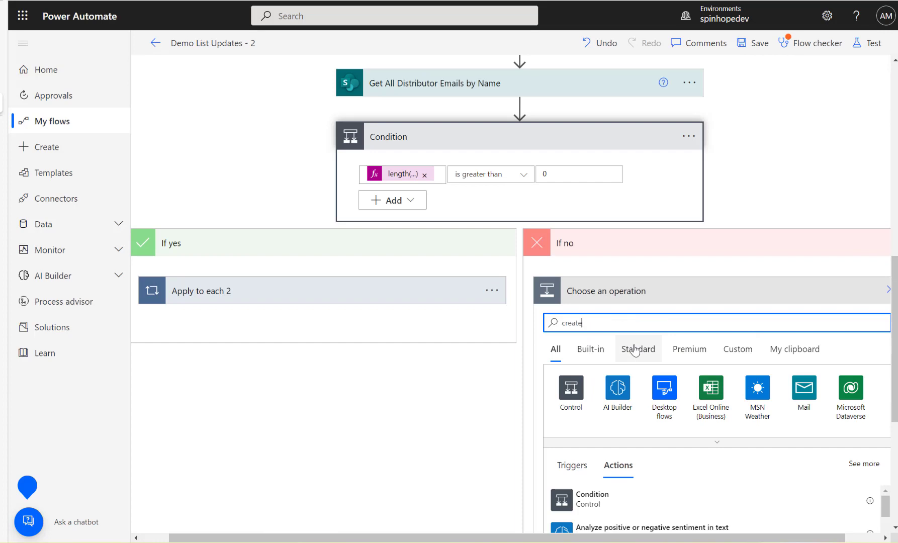
pyautogui.write(' item')
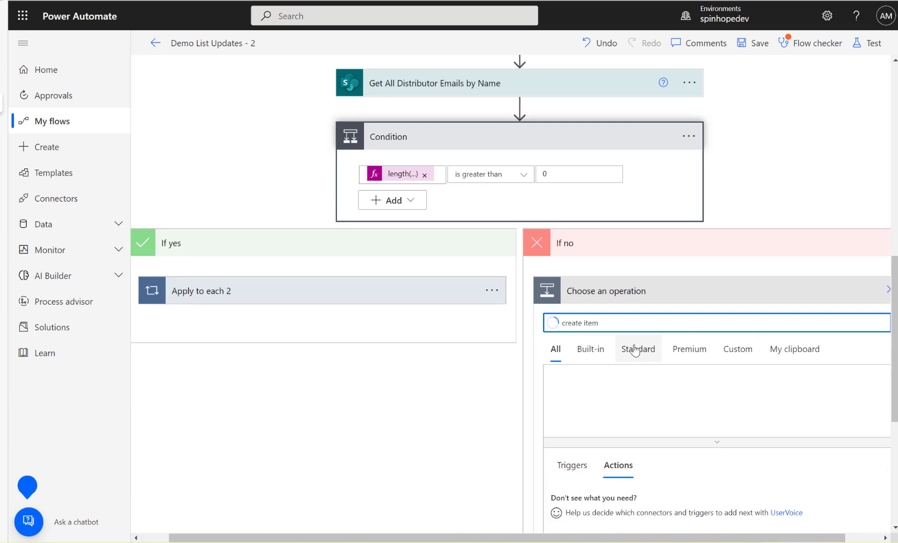
pyautogui.scroll(-3, 630, 348)
pyautogui.click(600, 342)
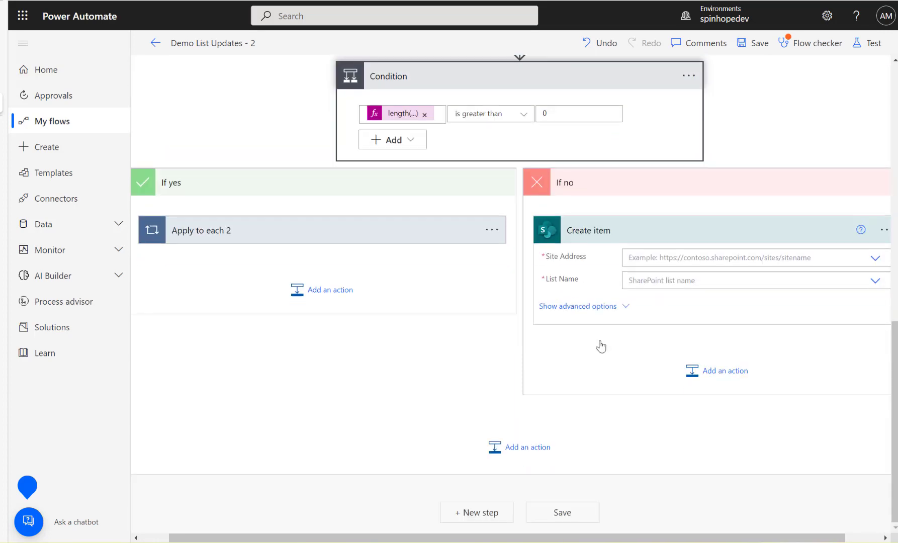
# Point the Create item action to the Spinhope Ltd Team Site and its Distributor List.
pyautogui.click(875, 259)
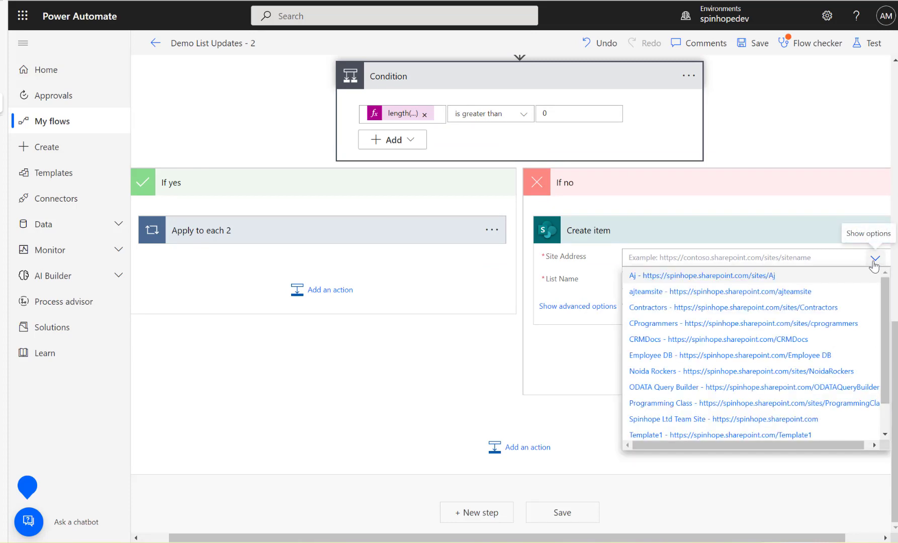
pyautogui.click(778, 418)
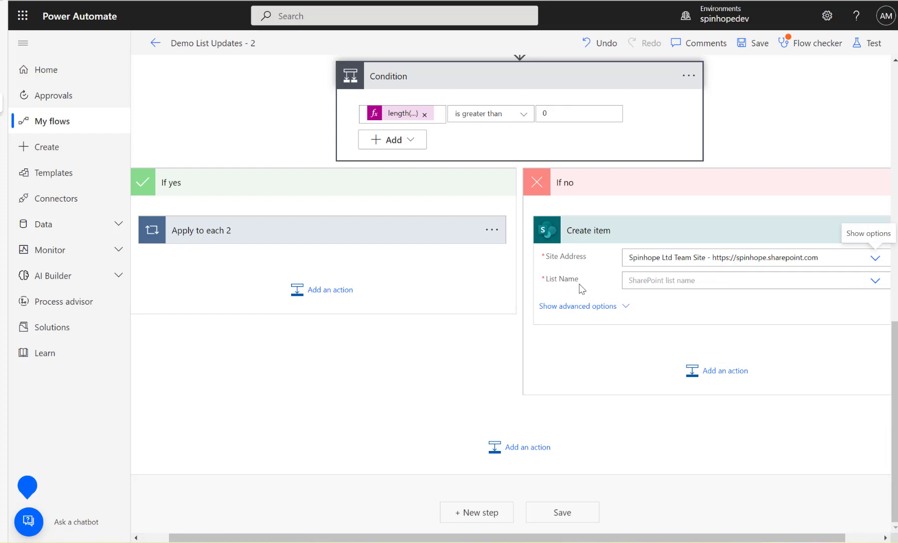
pyautogui.click(789, 275)
pyautogui.write('Dist')
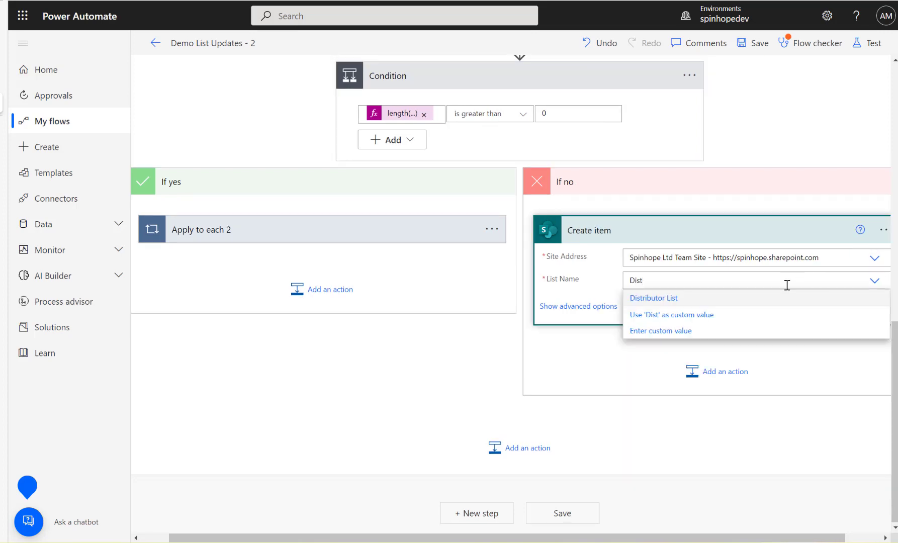
pyautogui.click(659, 298)
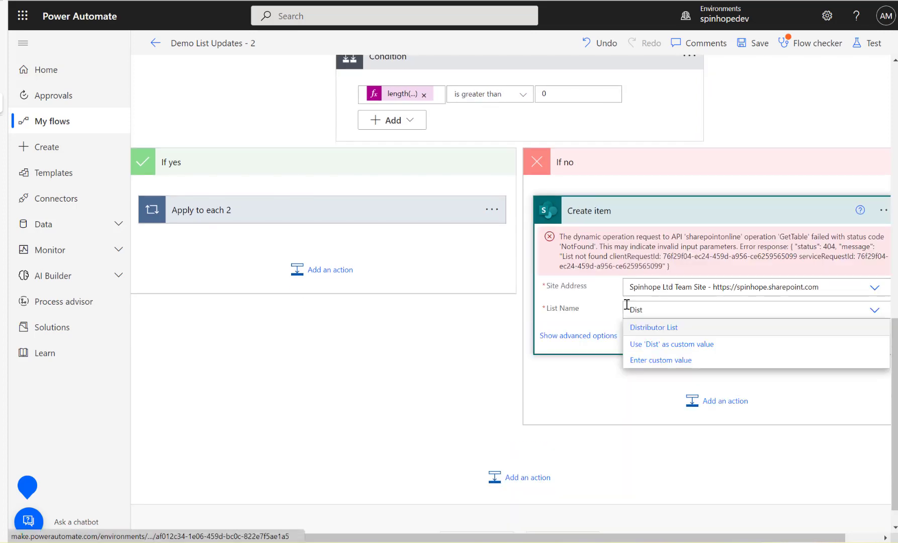
# Fill Create item's Title with the Title output of Get All Distributor Emails by Name and reopen the action.
pyautogui.click(588, 337)
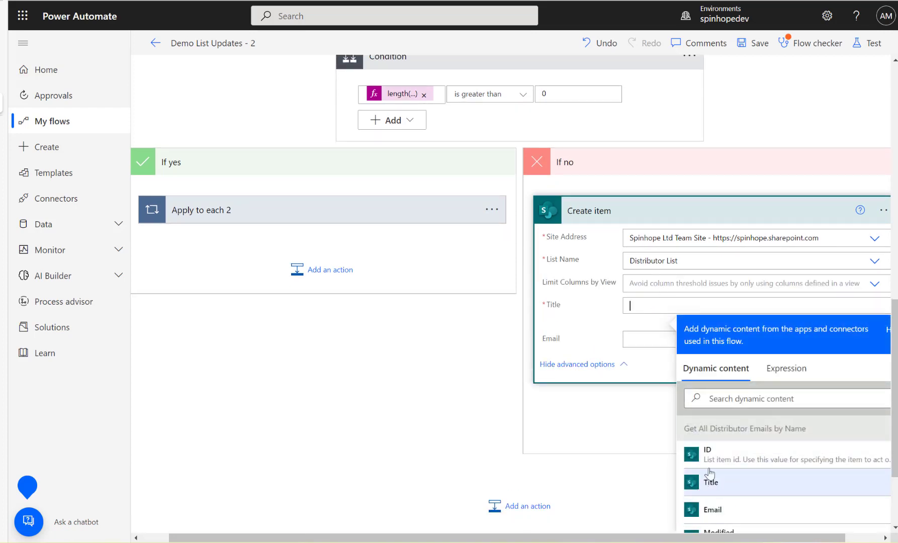
pyautogui.click(710, 483)
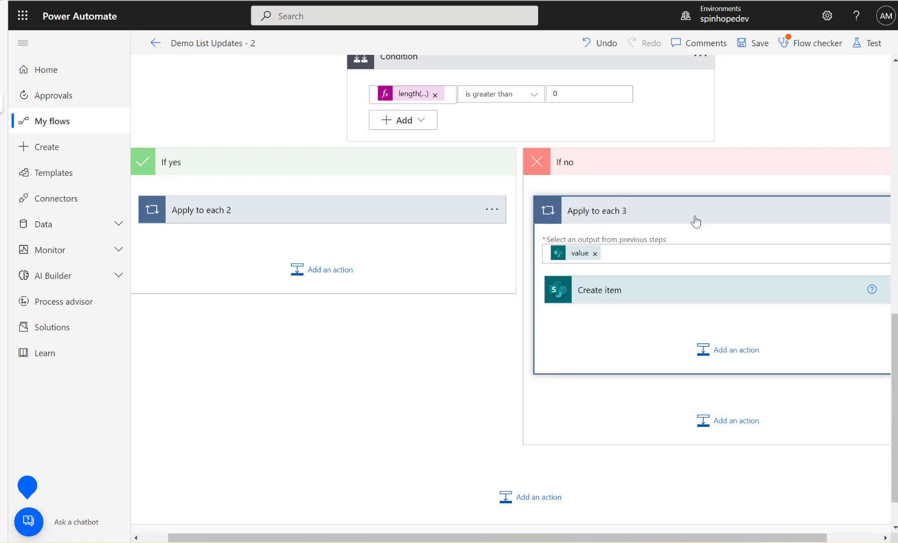
pyautogui.click(653, 296)
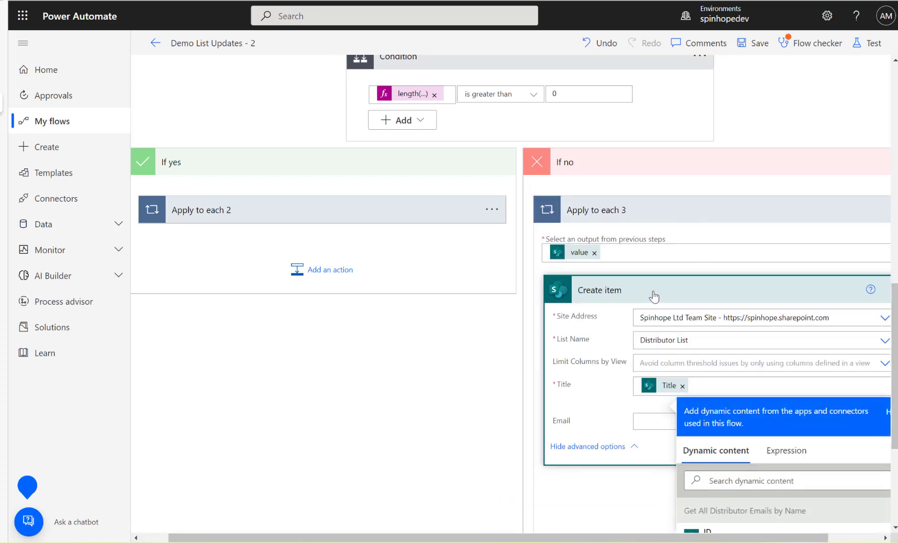
# Fill Create item's Email with the Outputs of All Emails by name.
pyautogui.scroll(-2, 653, 297)
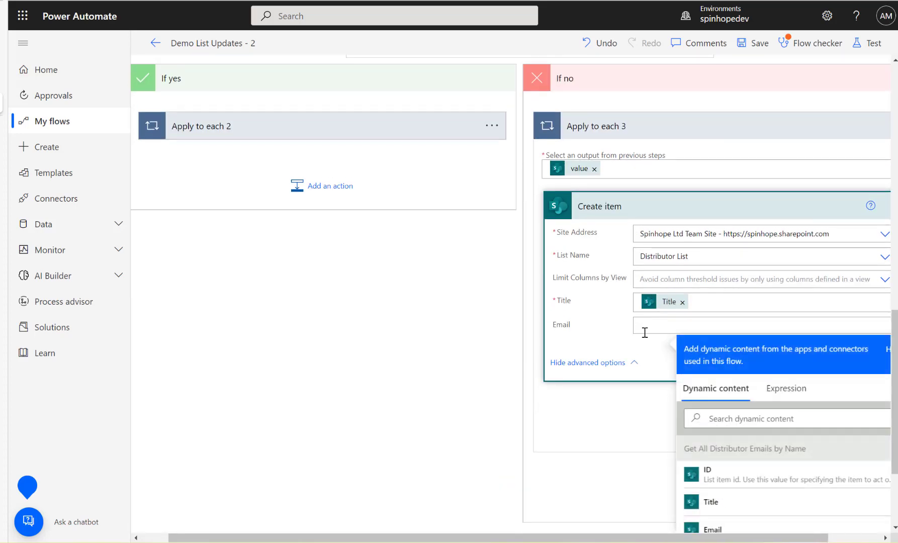
pyautogui.click(746, 417)
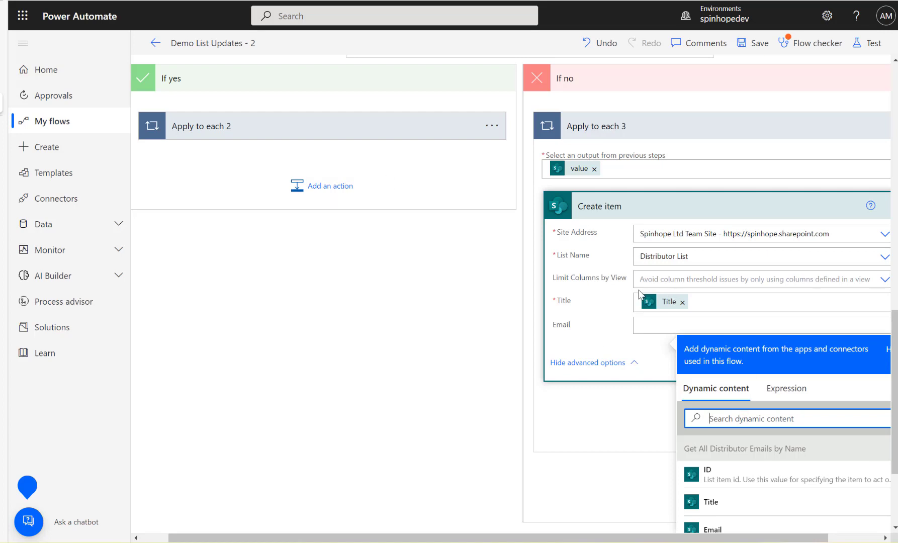
pyautogui.write('output')
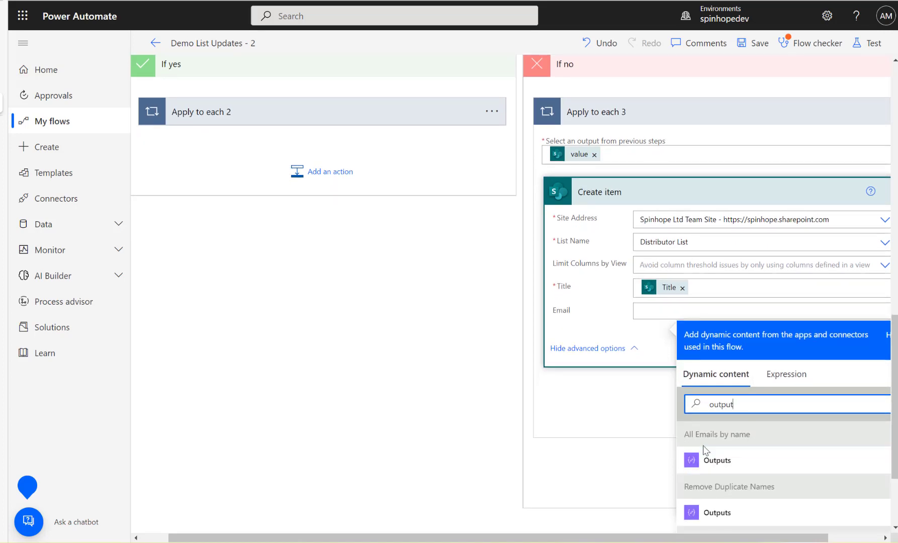
pyautogui.click(717, 465)
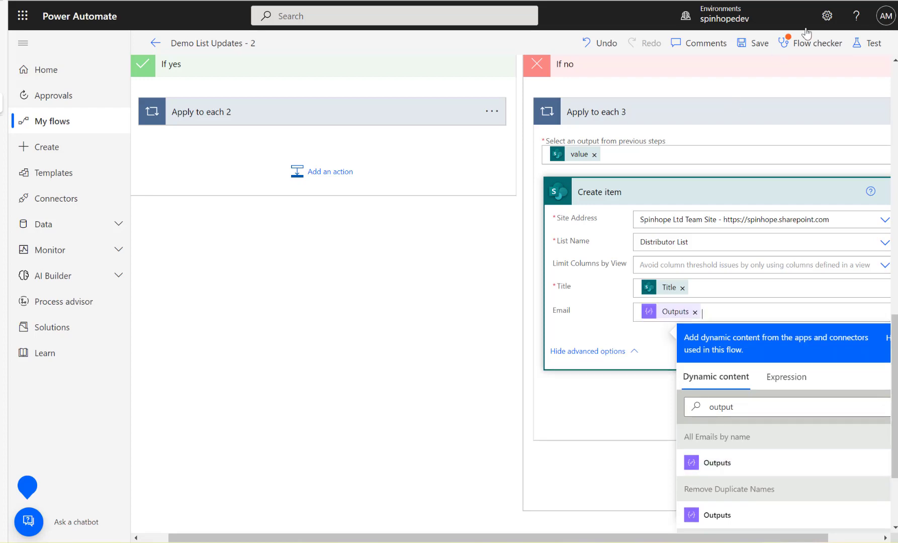
# Save the flow and run it as a manual test, dismissing the flow checker.
pyautogui.click(872, 44)
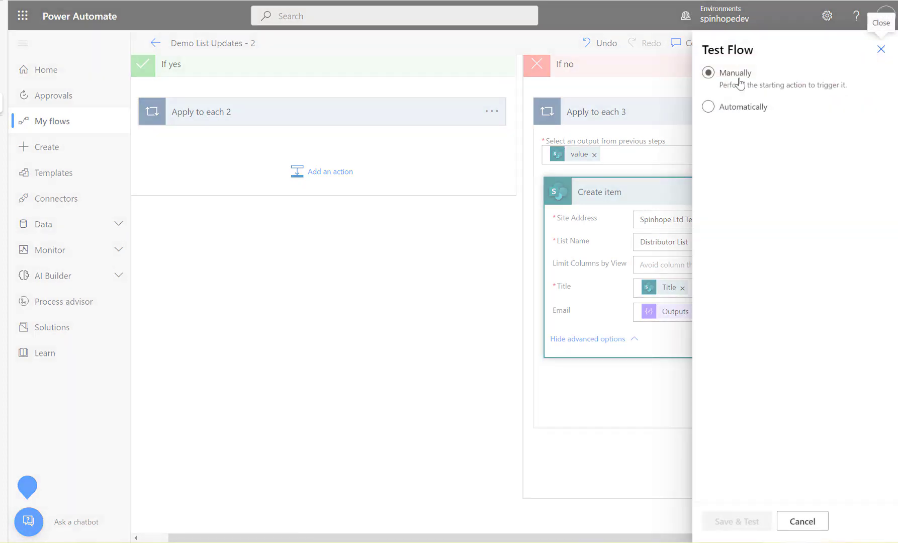
pyautogui.click(761, 524)
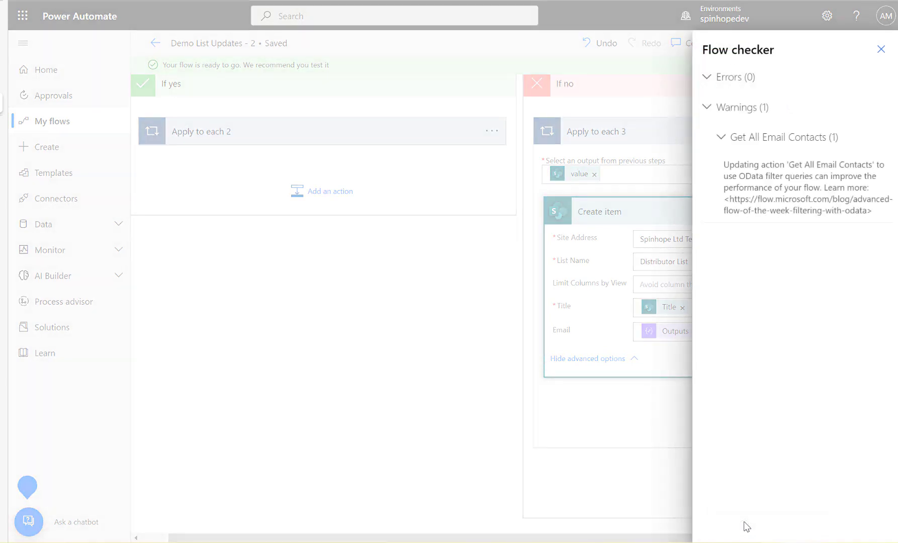
pyautogui.click(881, 50)
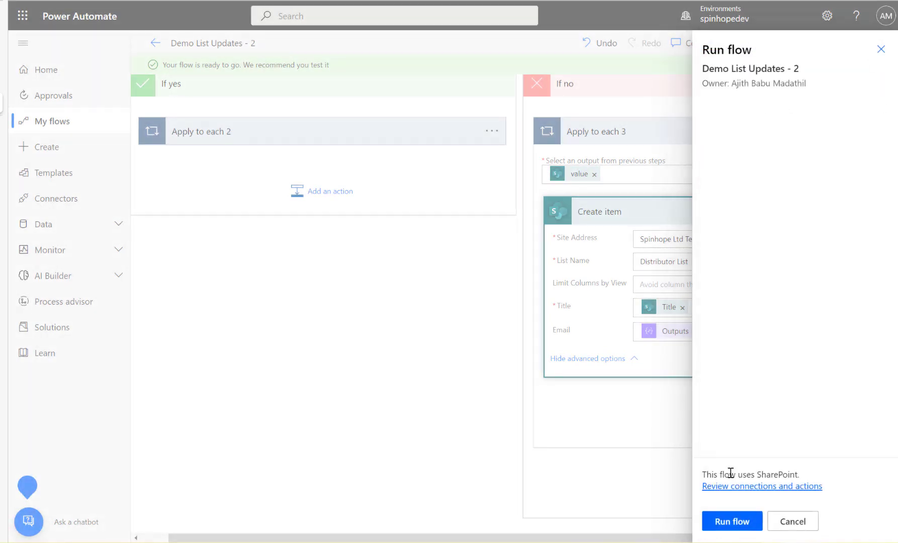
pyautogui.click(726, 521)
pyautogui.click(726, 521)
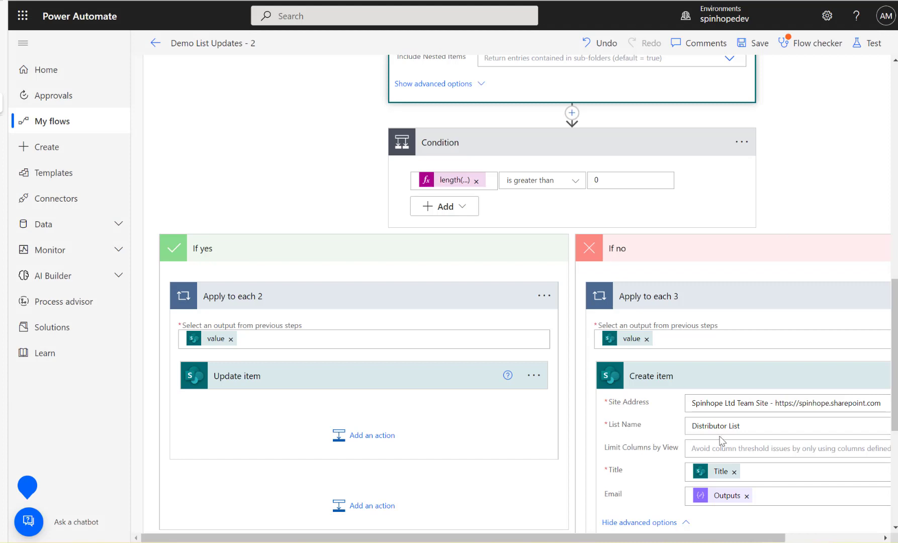
# Delete the Apply to each 3 loop, including its Create item action, from the Condition's If no branch.
pyautogui.scroll(-3, 721, 441)
pyautogui.moveTo(657, 537); pyautogui.dragTo(753, 537)
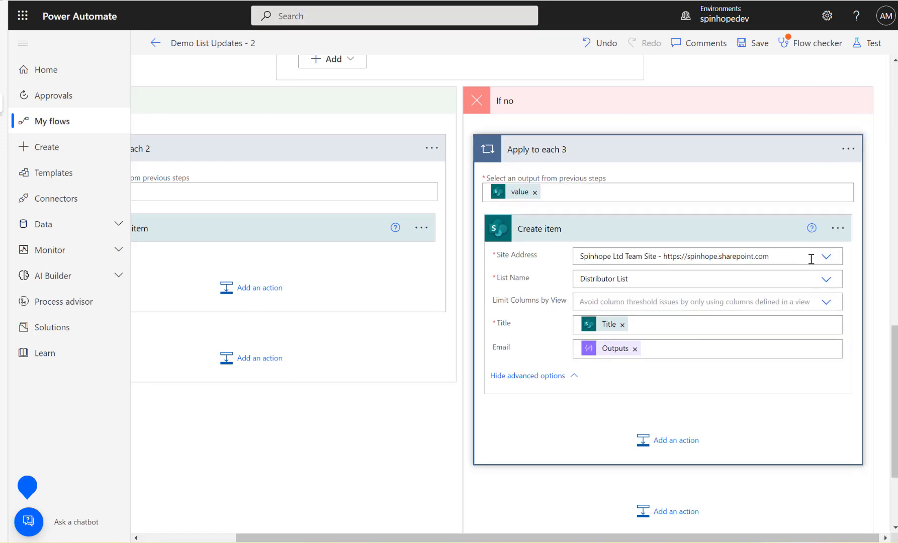
pyautogui.click(848, 149)
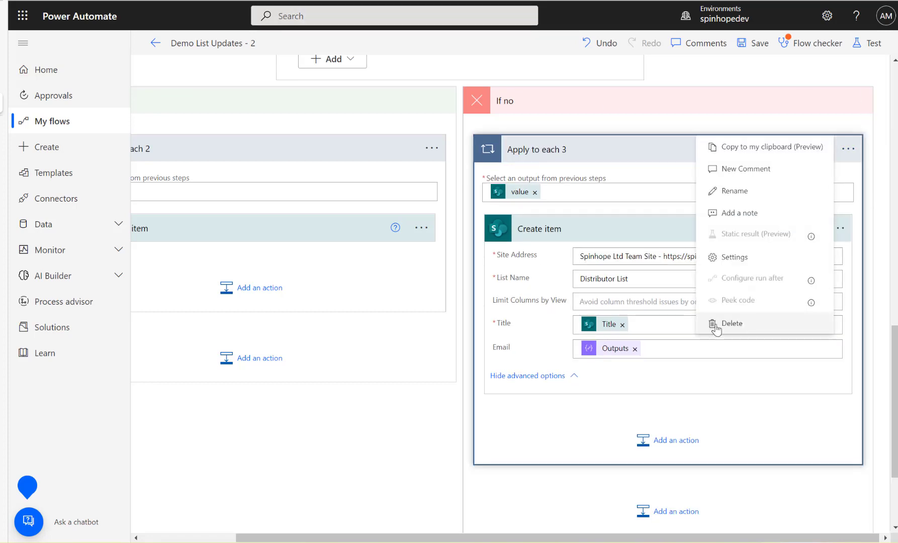
pyautogui.click(713, 325)
pyautogui.click(460, 300)
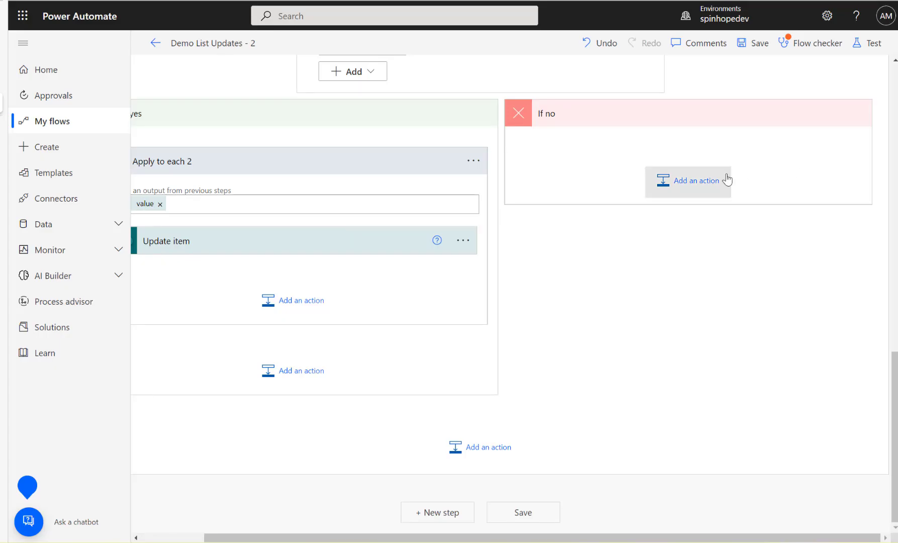
# Add a new SharePoint Create item action directly in the Condition's emptied If no branch.
pyautogui.click(686, 187)
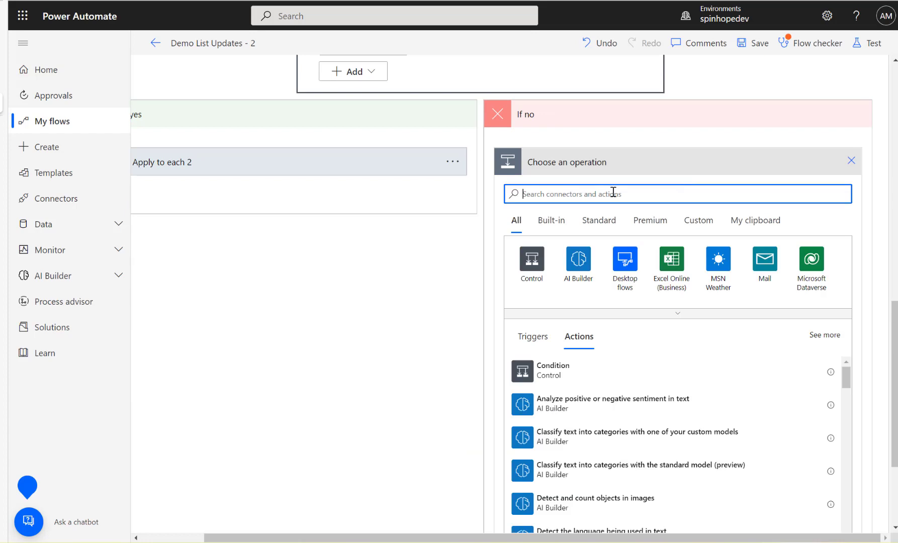
pyautogui.write('create')
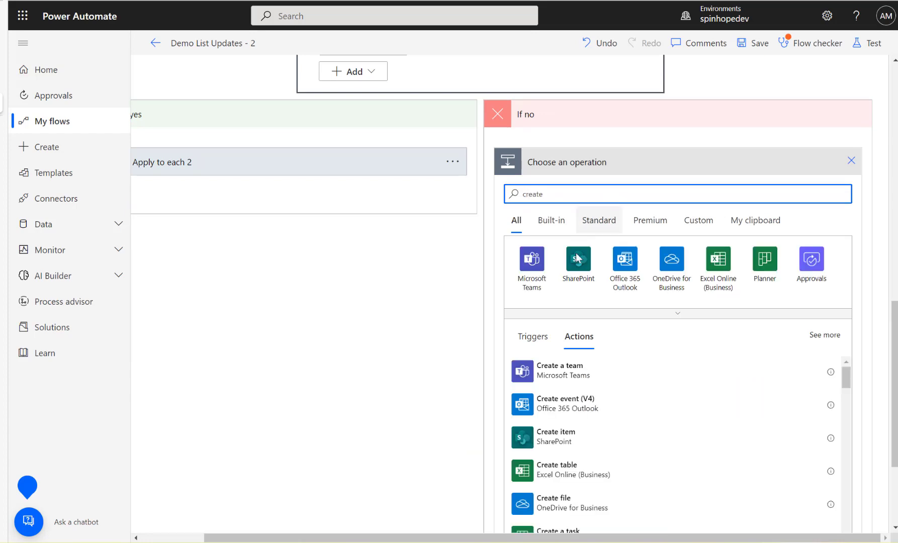
pyautogui.click(563, 446)
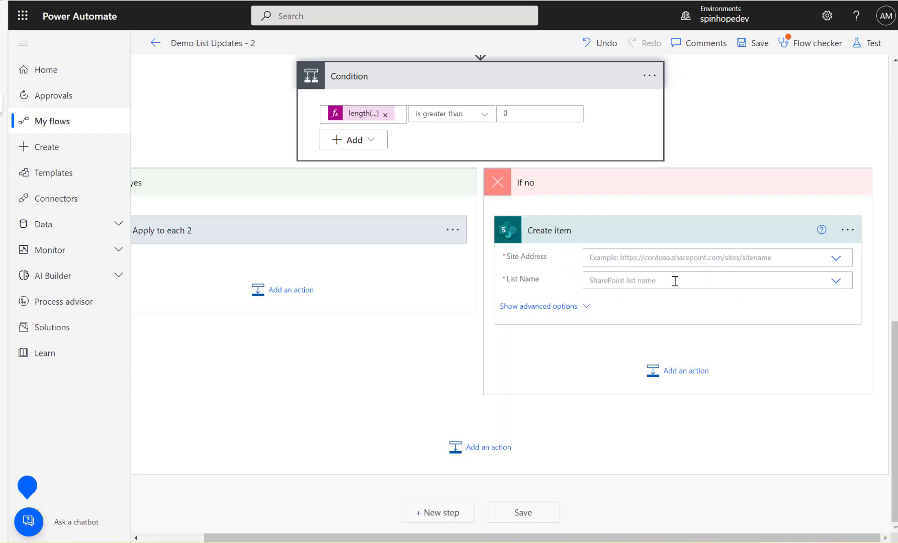
# Set the new Create item action's site to Spinhope Ltd Team Site and its list to Distributor List.
pyautogui.click(835, 258)
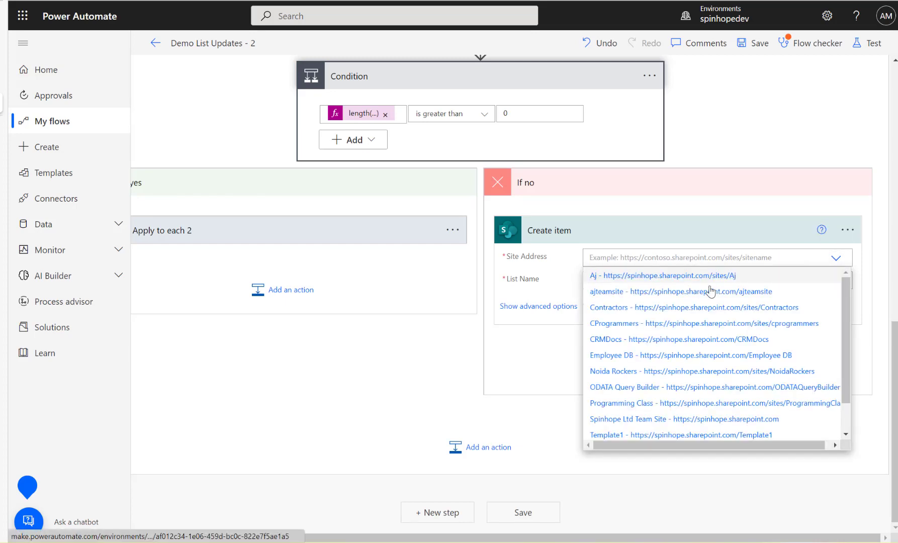
pyautogui.click(688, 419)
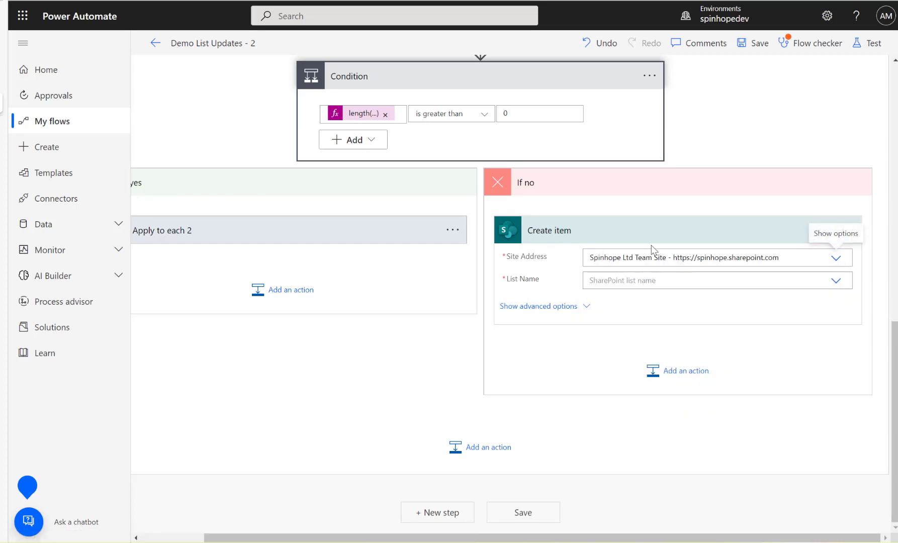
pyautogui.click(637, 283)
pyautogui.write('dis')
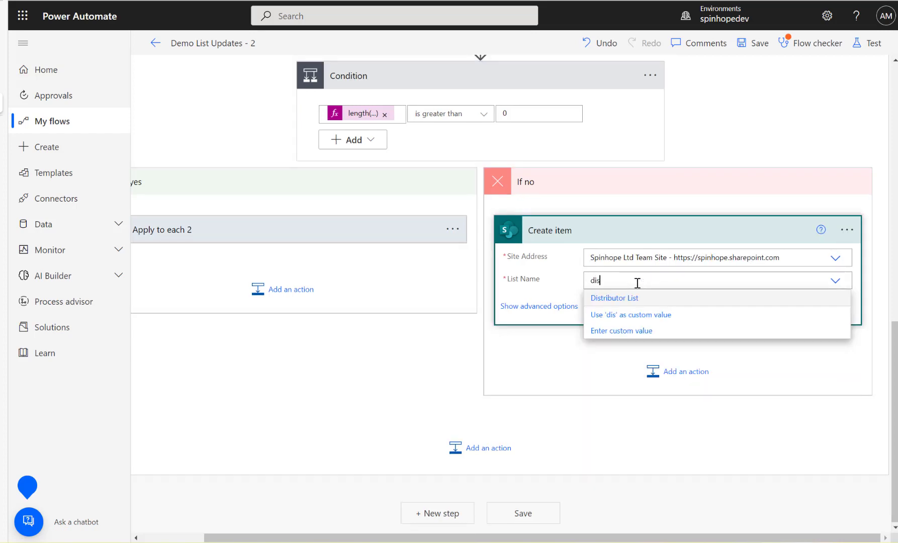
pyautogui.click(623, 347)
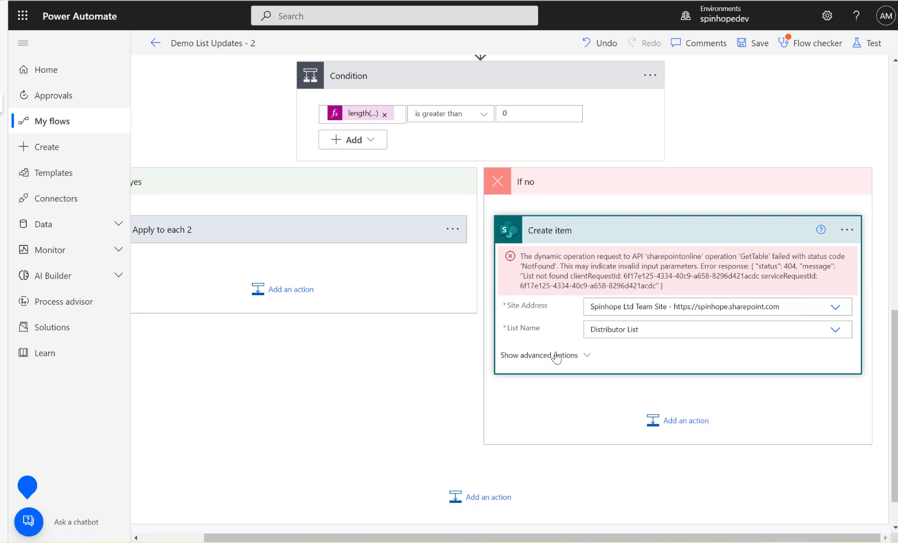
# Fill the new Create item action's Title with the Outputs of the Name action.
pyautogui.click(556, 355)
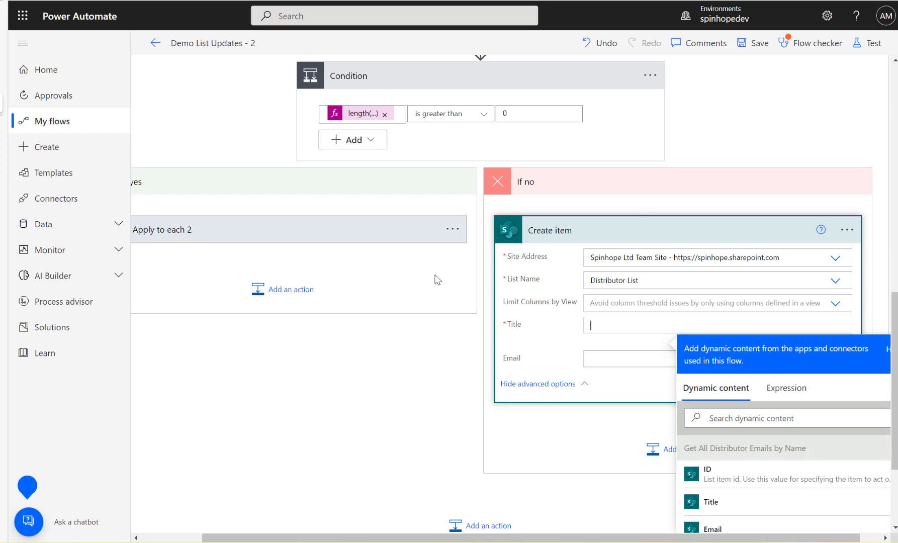
pyautogui.scroll(8, 437, 279)
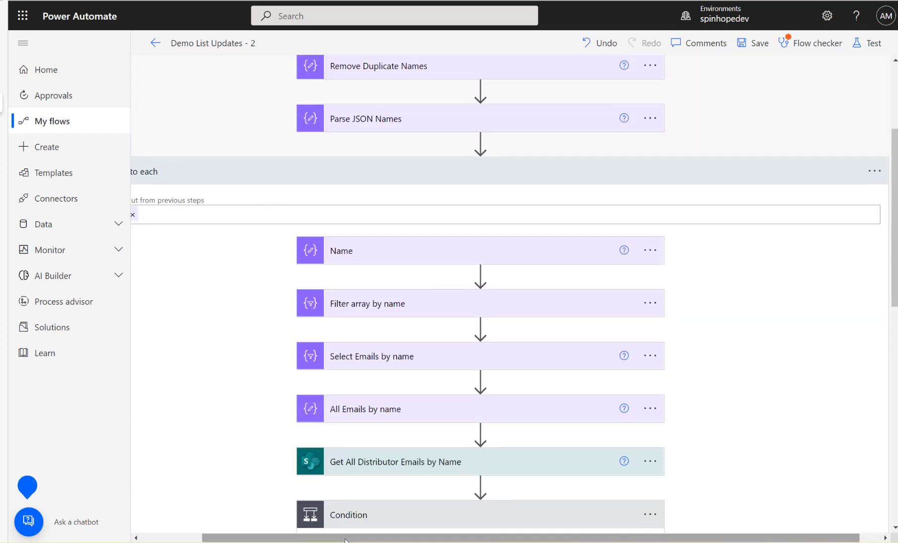
pyautogui.moveTo(345, 540); pyautogui.dragTo(280, 537)
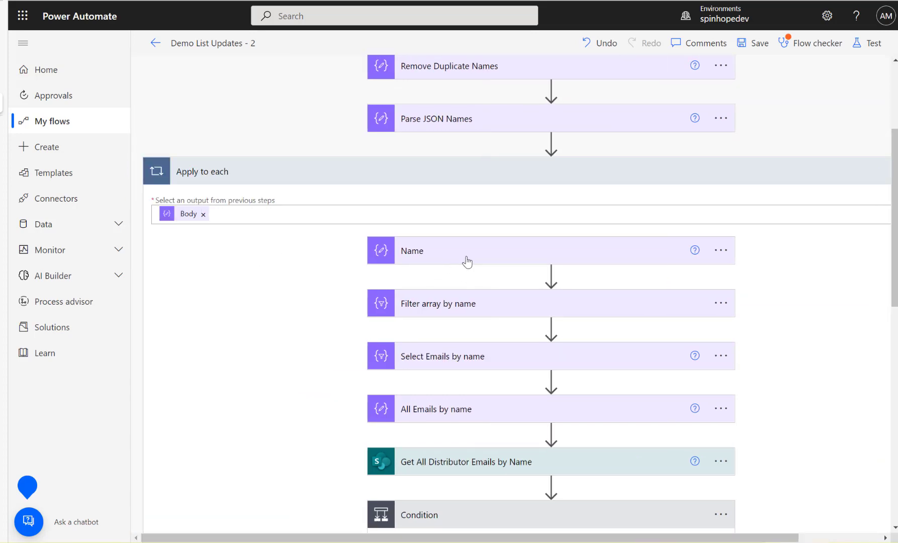
pyautogui.scroll(-10, 453, 255)
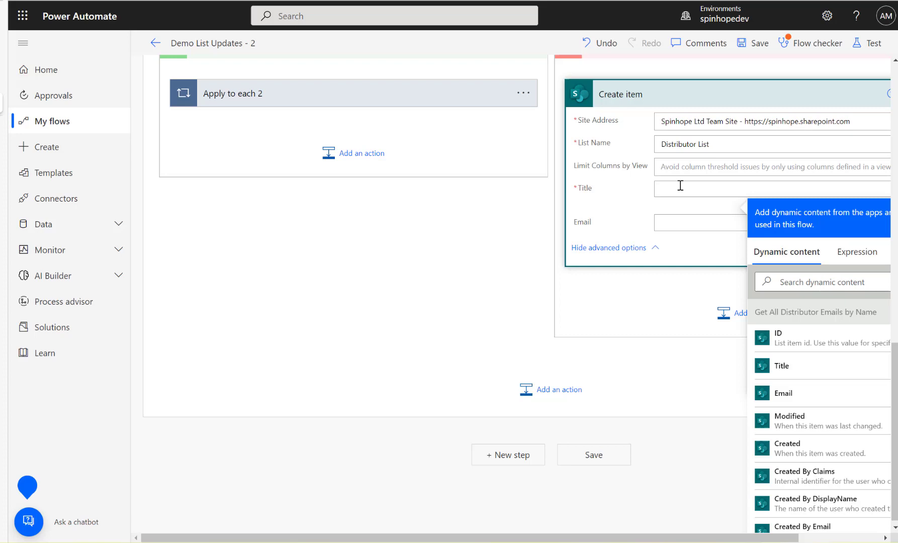
pyautogui.click(807, 283)
pyautogui.write('output')
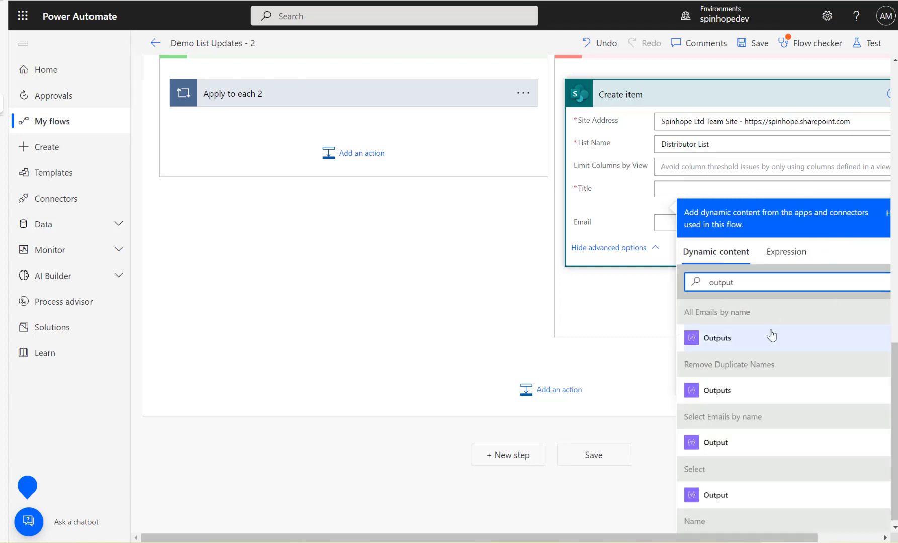
pyautogui.scroll(-1, 767, 448)
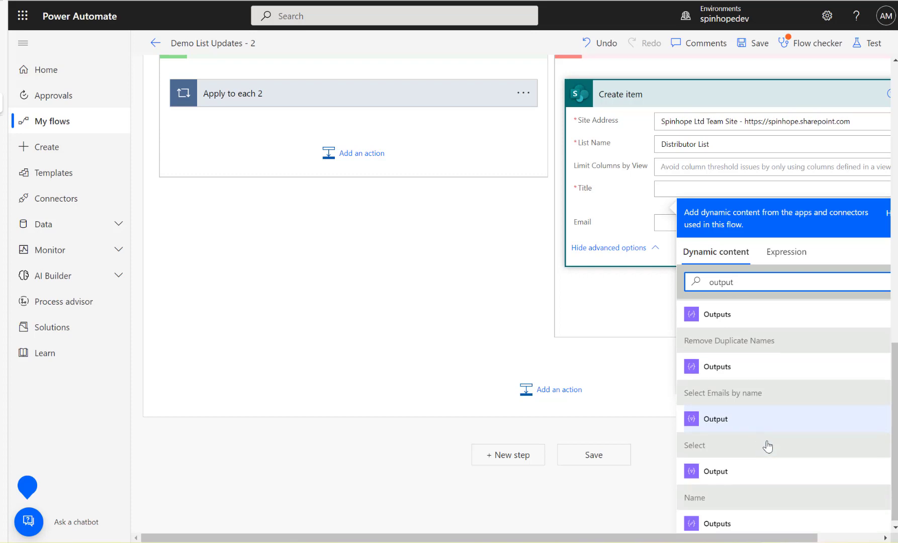
pyautogui.scroll(-1, 751, 502)
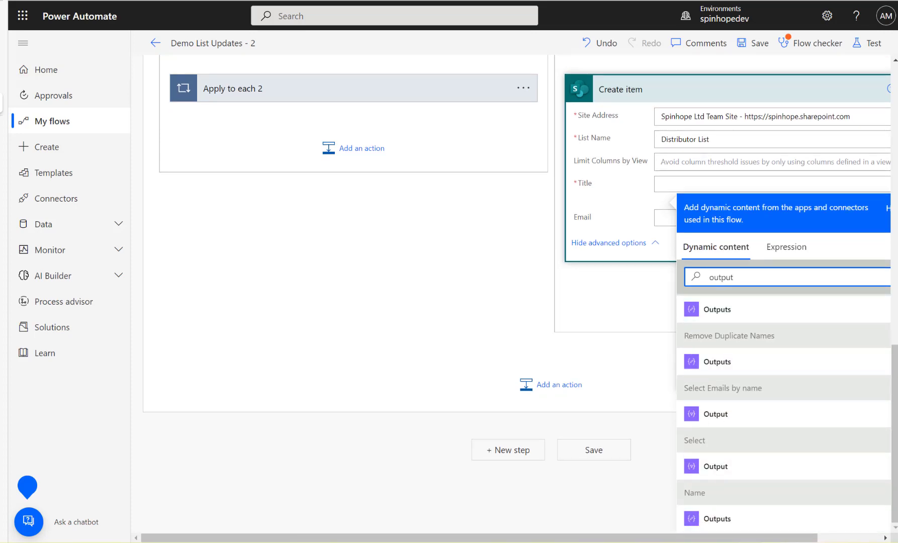
pyautogui.click(714, 522)
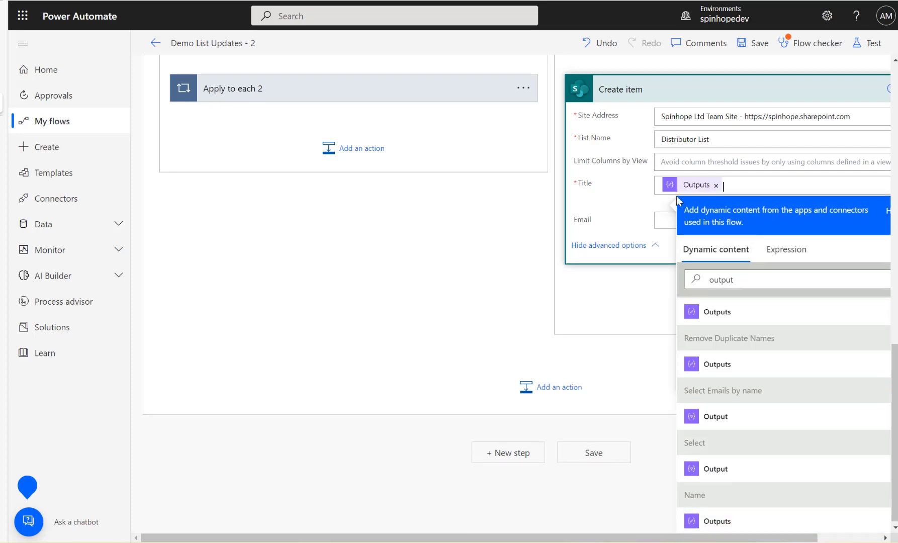
# Fill the Create item action's Email with the Outputs of the All Emails by name action.
pyautogui.click(669, 220)
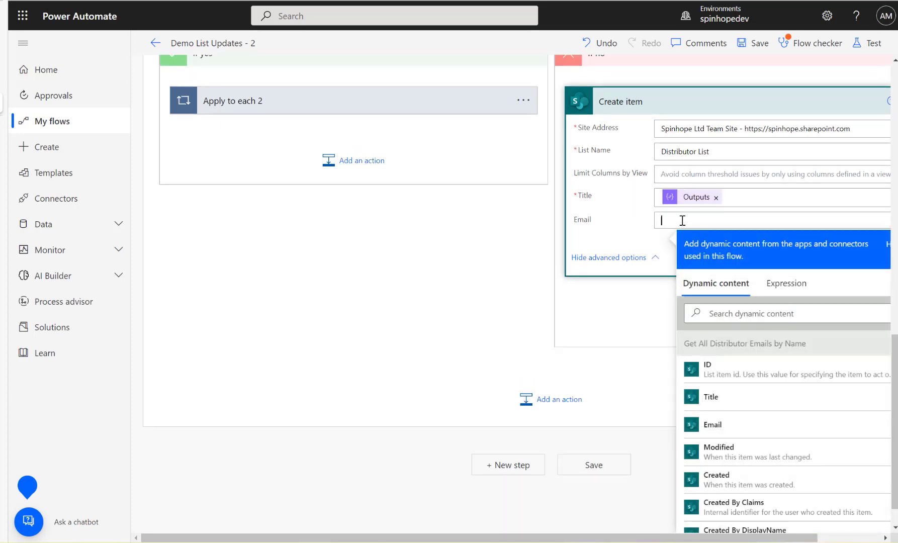
pyautogui.scroll(5, 616, 247)
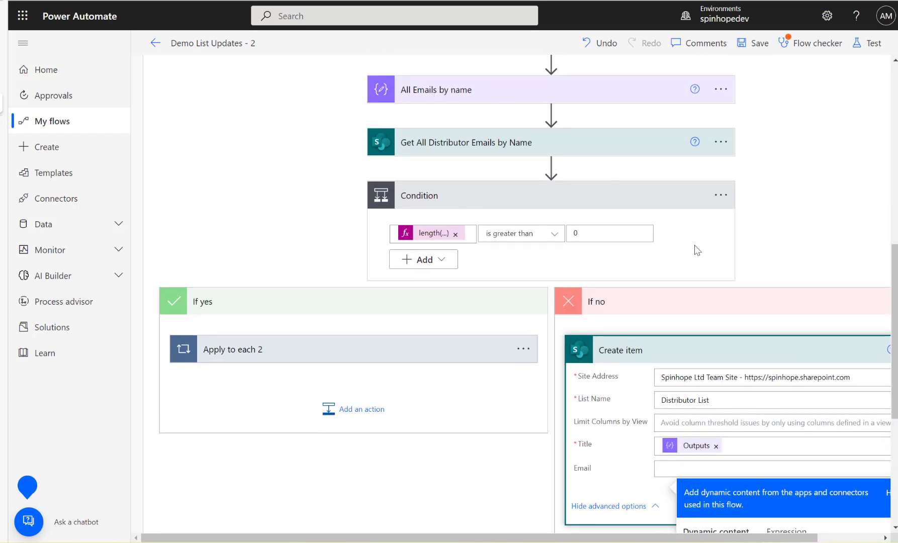
pyautogui.scroll(-3, 719, 282)
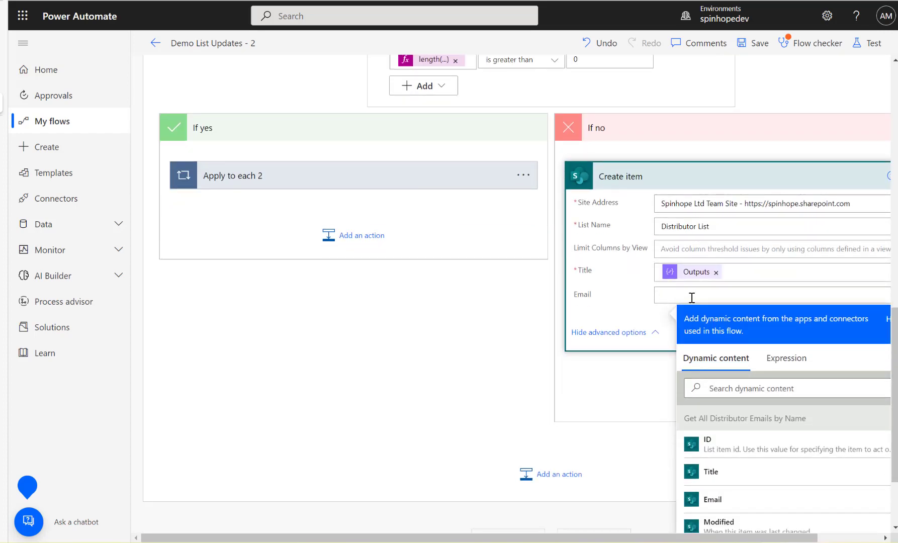
pyautogui.click(750, 388)
pyautogui.write('output')
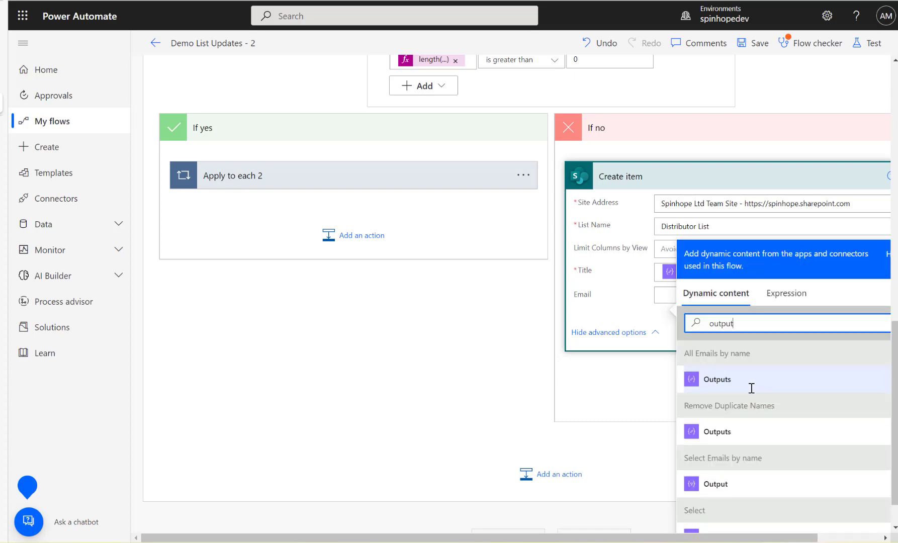
pyautogui.click(713, 383)
pyautogui.click(451, 357)
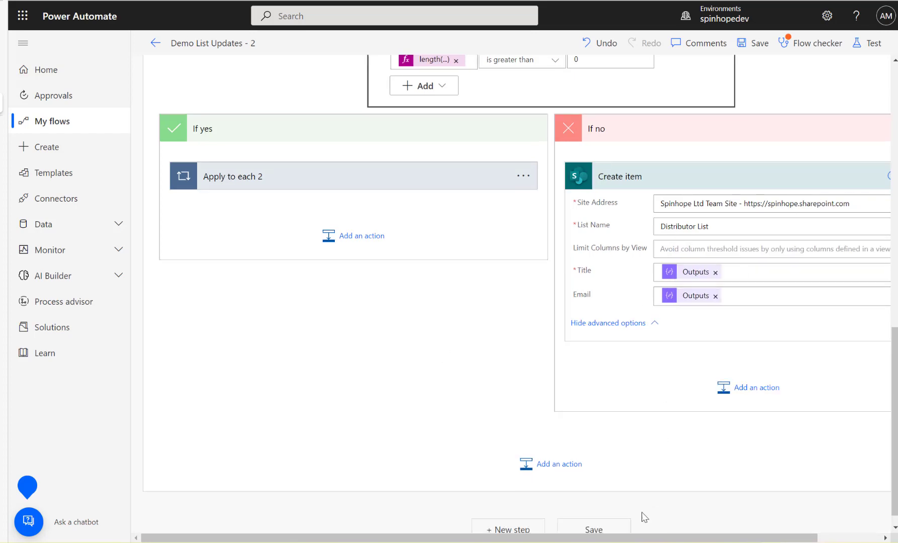
# Open the title of the If no branch's Create item action for renaming.
pyautogui.moveTo(639, 537); pyautogui.dragTo(710, 538)
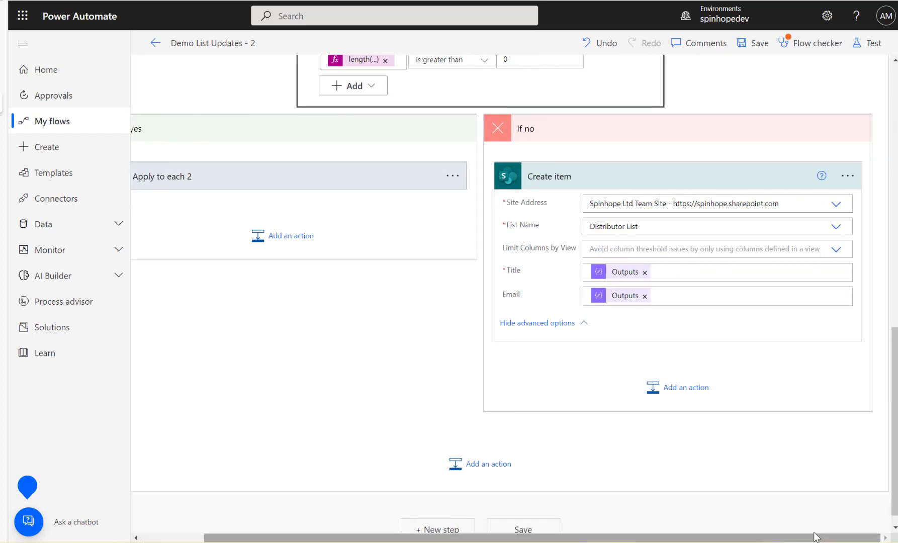
pyautogui.click(850, 184)
pyautogui.click(730, 218)
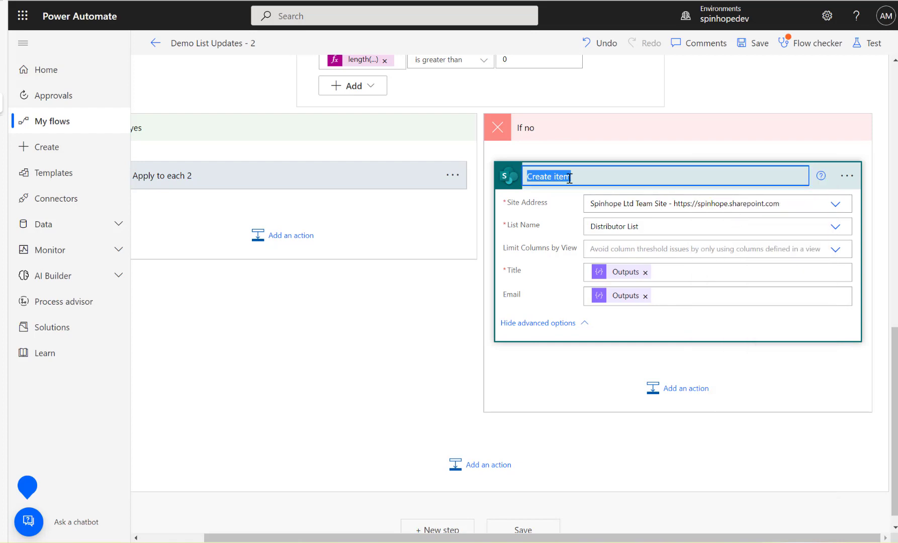
pyautogui.click(596, 174)
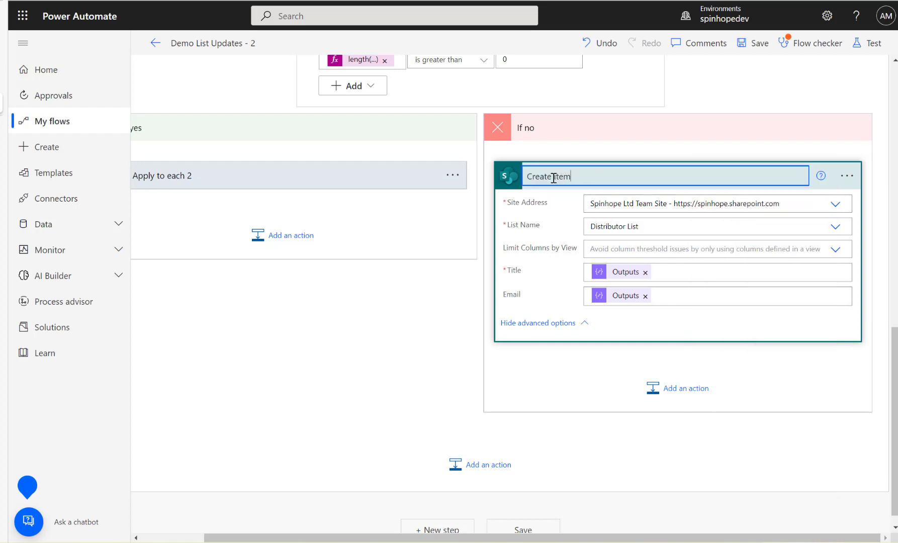
# Rename the Create item action in the If no branch as "Create new name and emails".
pyautogui.moveTo(553, 178); pyautogui.dragTo(613, 172)
pyautogui.press('BackSpace')
pyautogui.write('new name and emails')
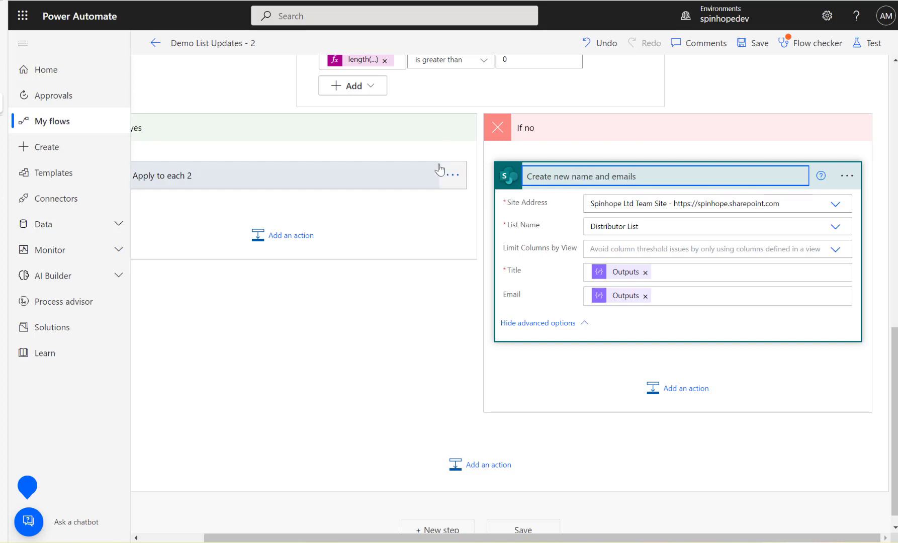
# Expand Apply to each 2 in the If yes branch and rename its Update item action as "Update existing name and emails".
pyautogui.click(355, 179)
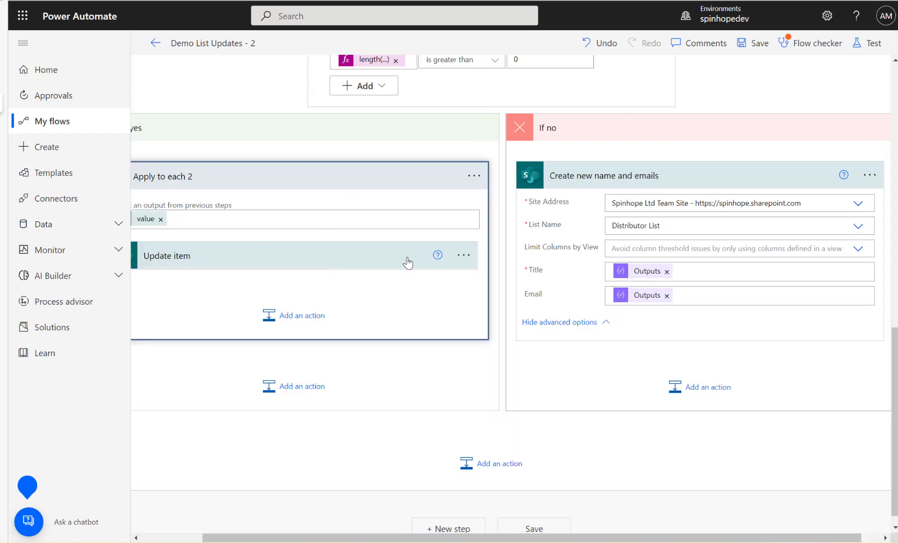
pyautogui.click(463, 255)
pyautogui.click(503, 261)
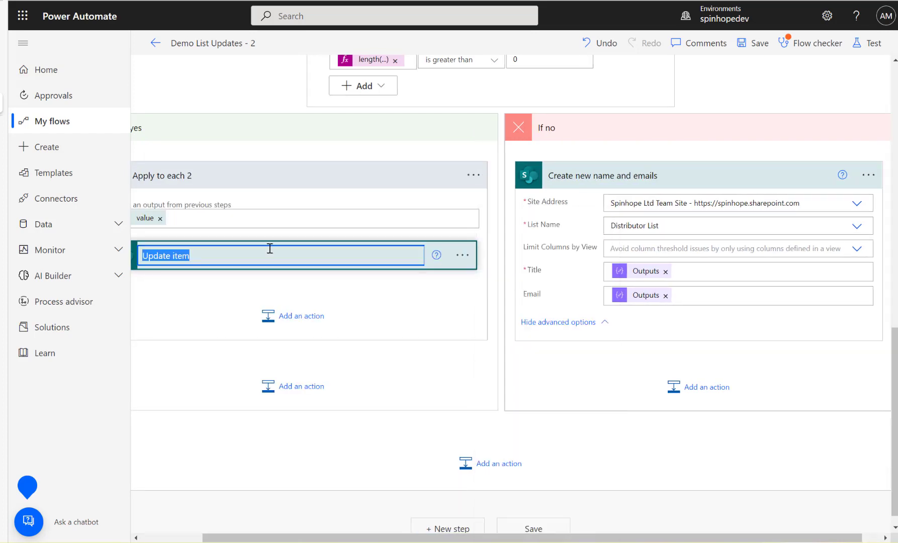
pyautogui.click(234, 256)
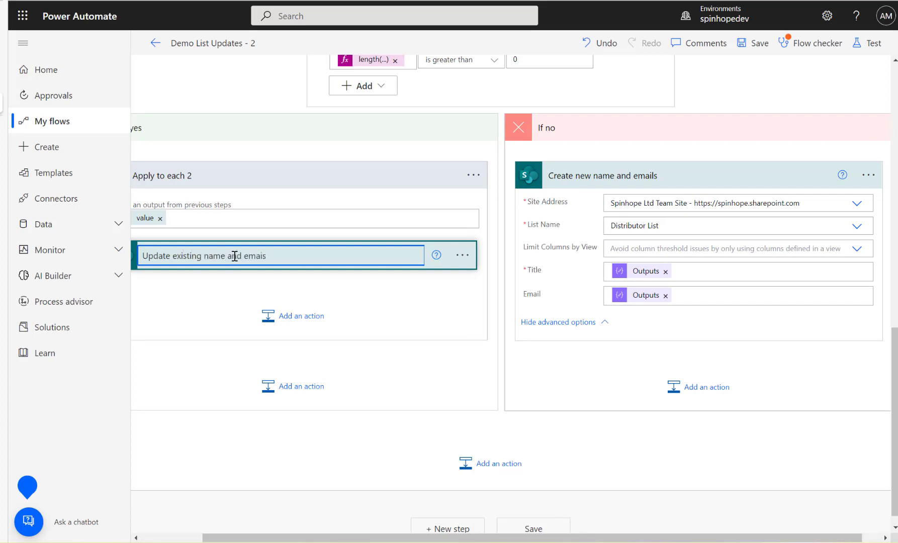
pyautogui.click(189, 255)
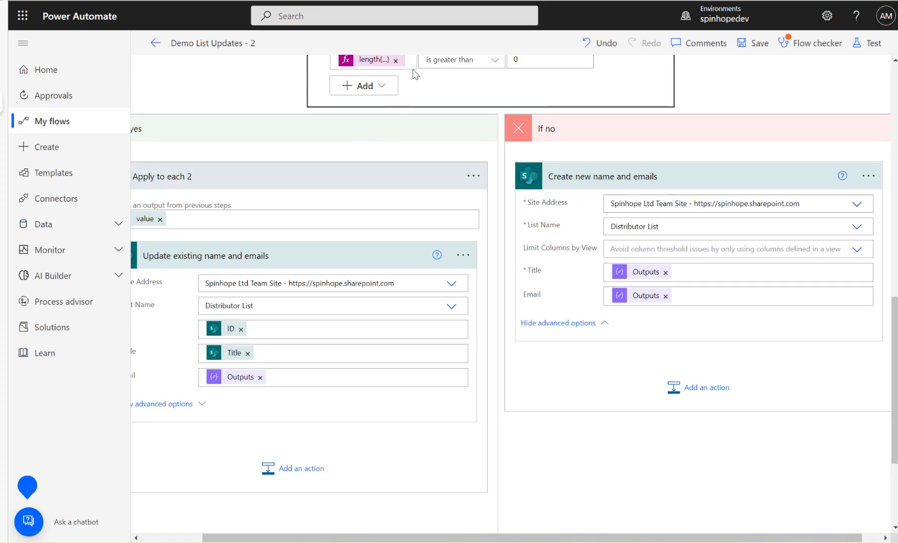
# Save the Demo List Updates - 2 flow and run it as a manual test.
pyautogui.scroll(3, 427, 98)
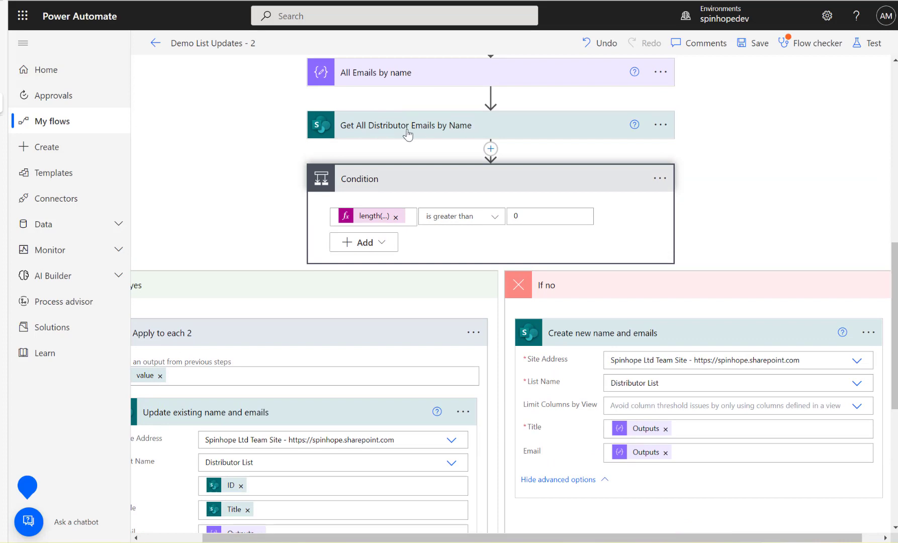
pyautogui.scroll(-2, 315, 513)
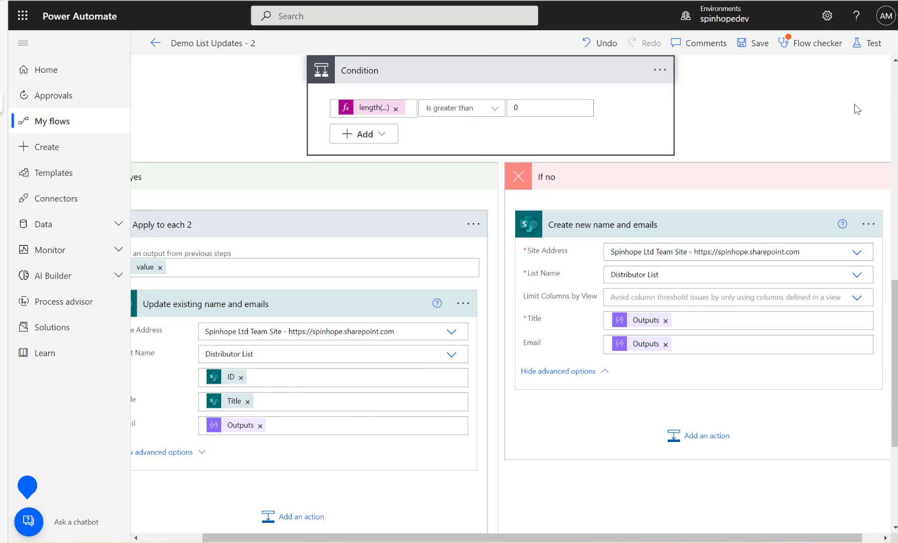
pyautogui.click(868, 46)
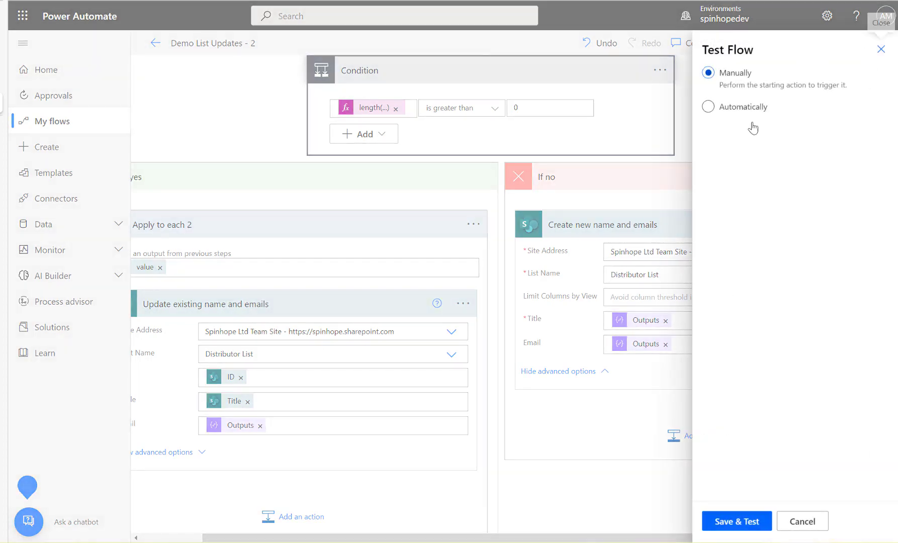
pyautogui.click(744, 523)
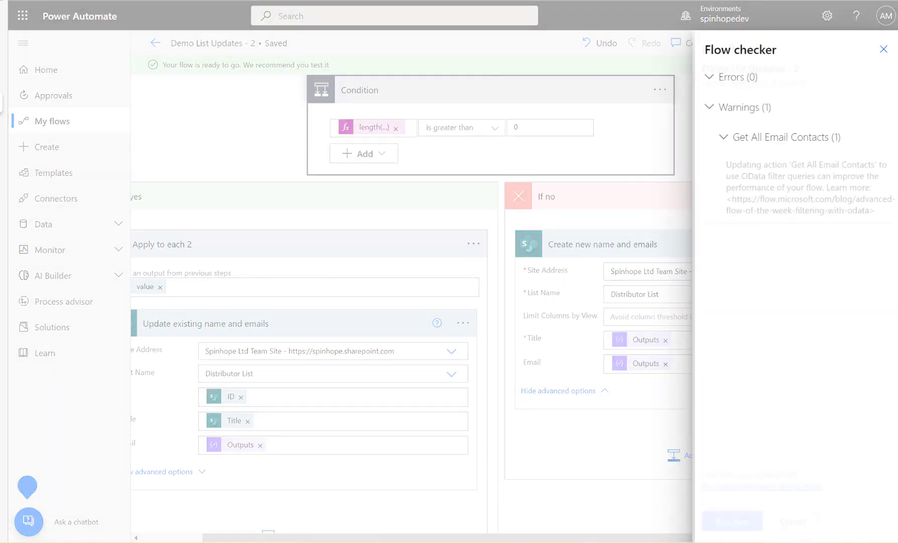
pyautogui.click(881, 49)
pyautogui.click(737, 521)
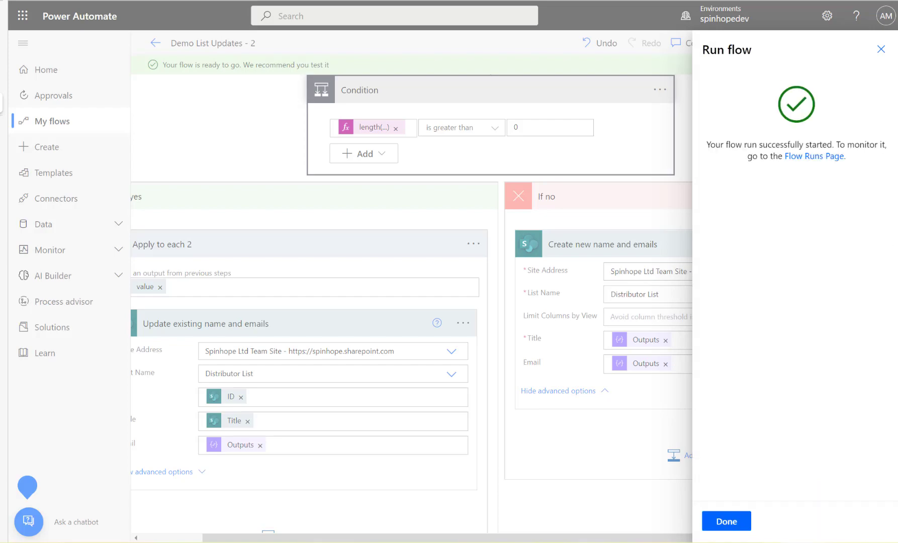
pyautogui.click(737, 521)
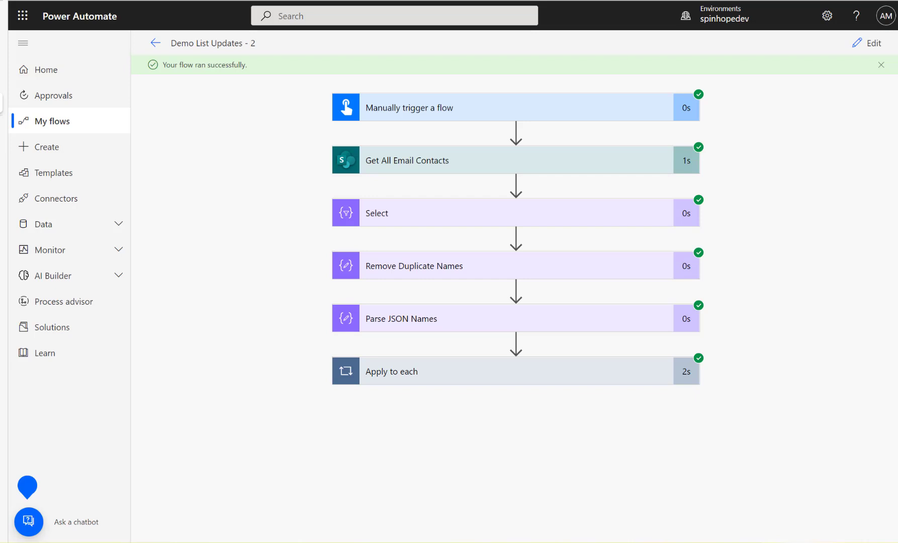
# Examine the first Apply to each iteration, checking the Condition result and the details of the Create new name and emails action.
pyautogui.click(504, 378)
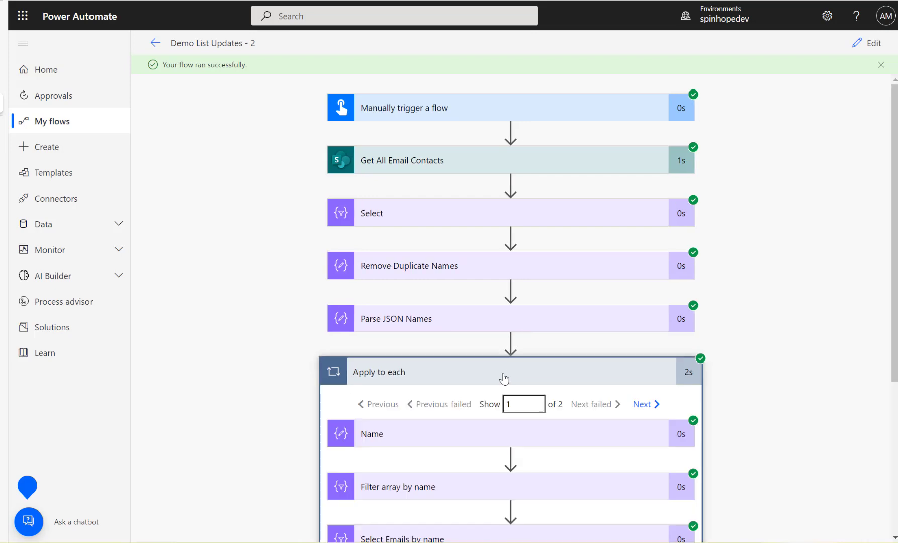
pyautogui.scroll(-3, 543, 333)
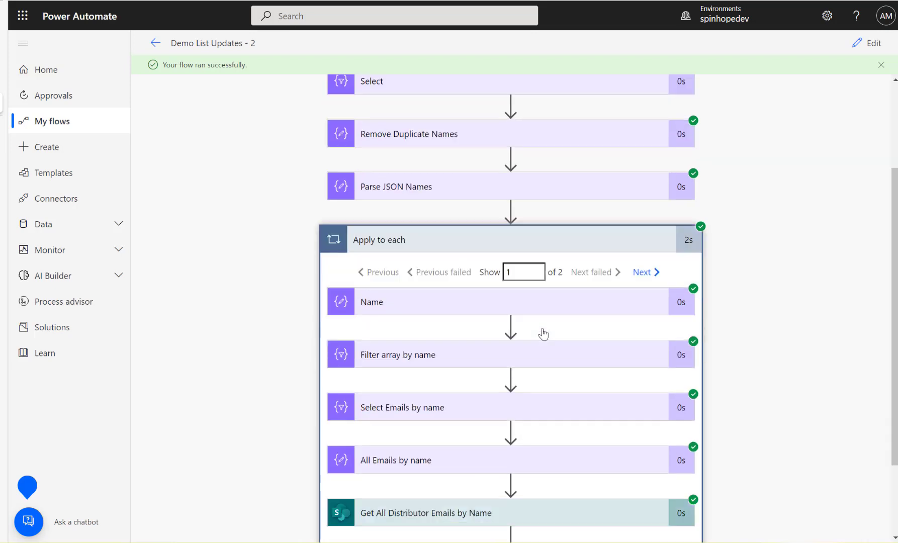
pyautogui.scroll(-2, 543, 333)
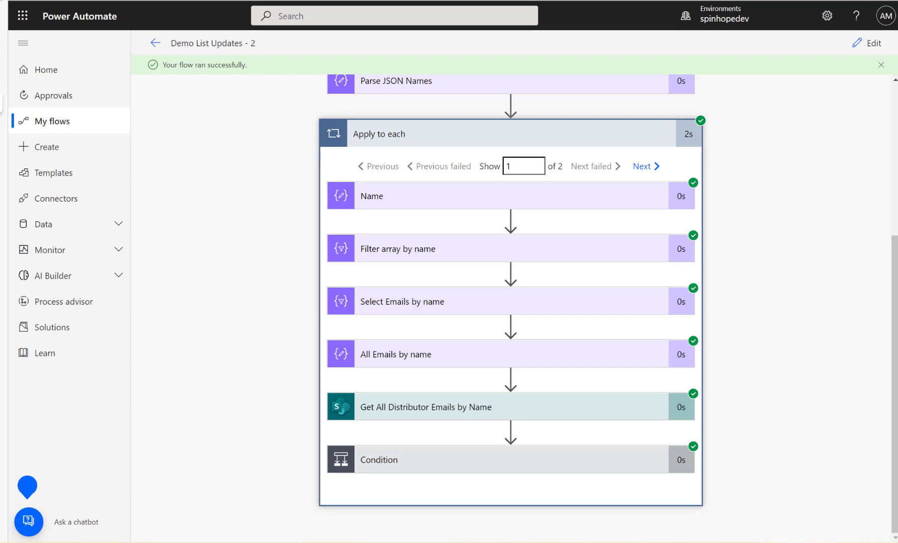
pyautogui.click(415, 456)
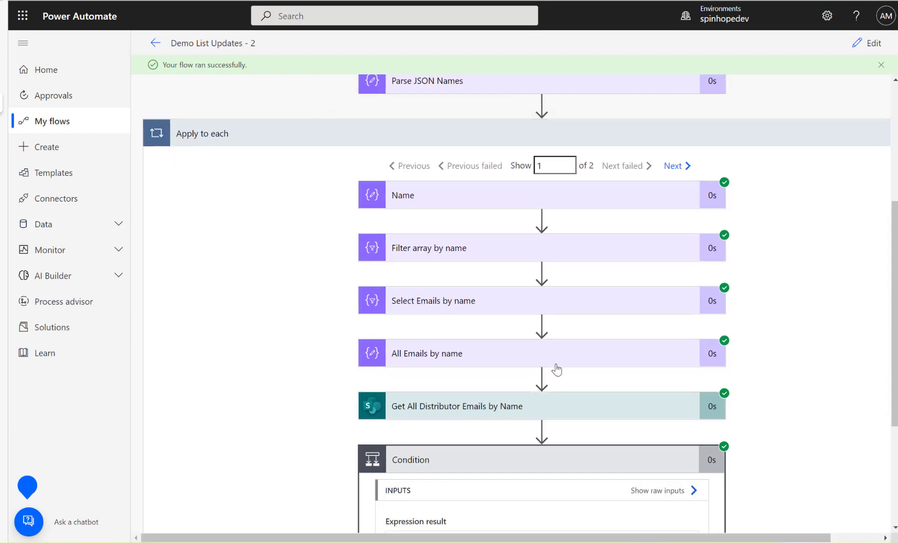
pyautogui.scroll(-4, 455, 358)
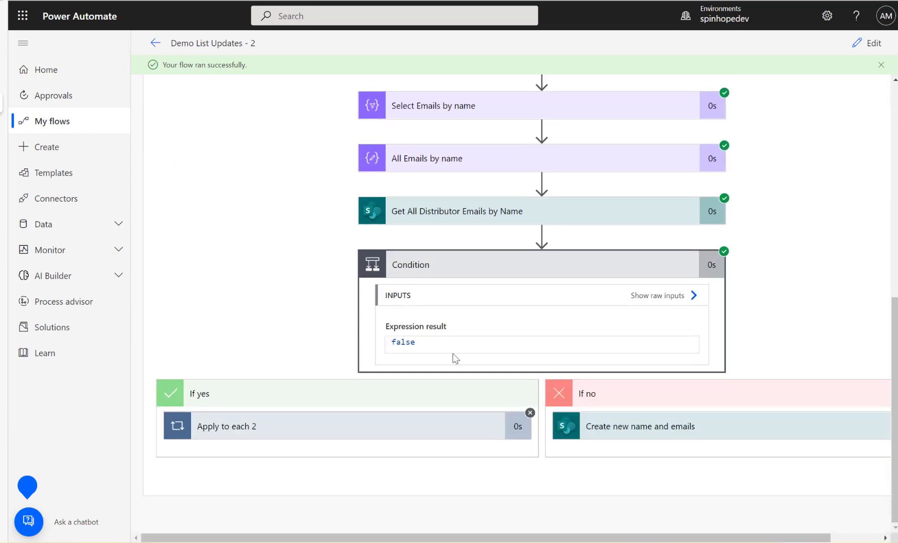
pyautogui.click(664, 427)
pyautogui.scroll(-7, 682, 387)
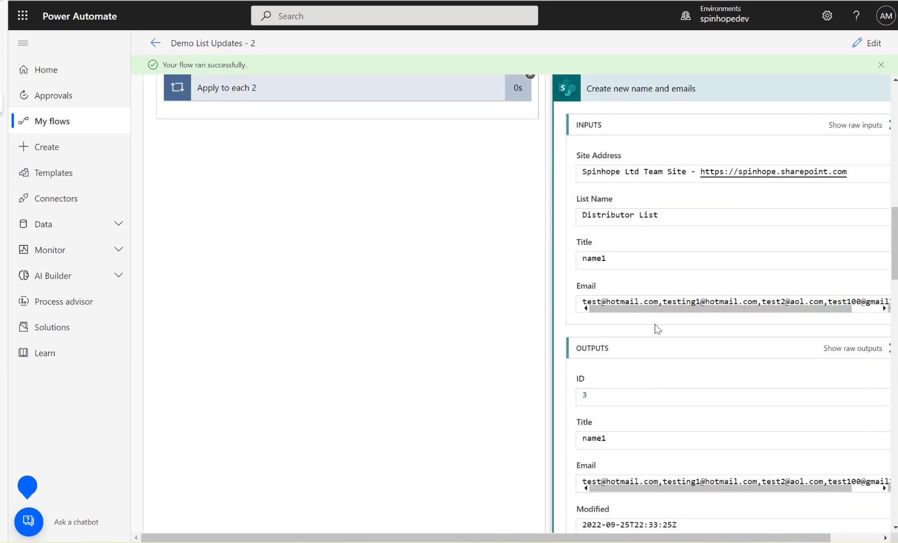
# Examine the second Apply to each iteration, including the Create new name and emails inputs and the Apply to each 2 status.
pyautogui.scroll(10, 656, 322)
pyautogui.scroll(-3, 654, 321)
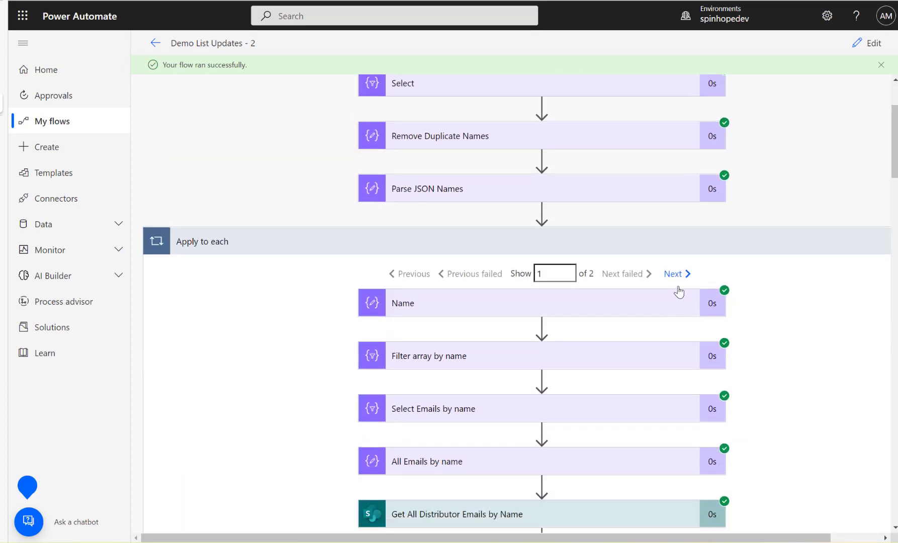
pyautogui.click(674, 276)
pyautogui.scroll(-8, 623, 308)
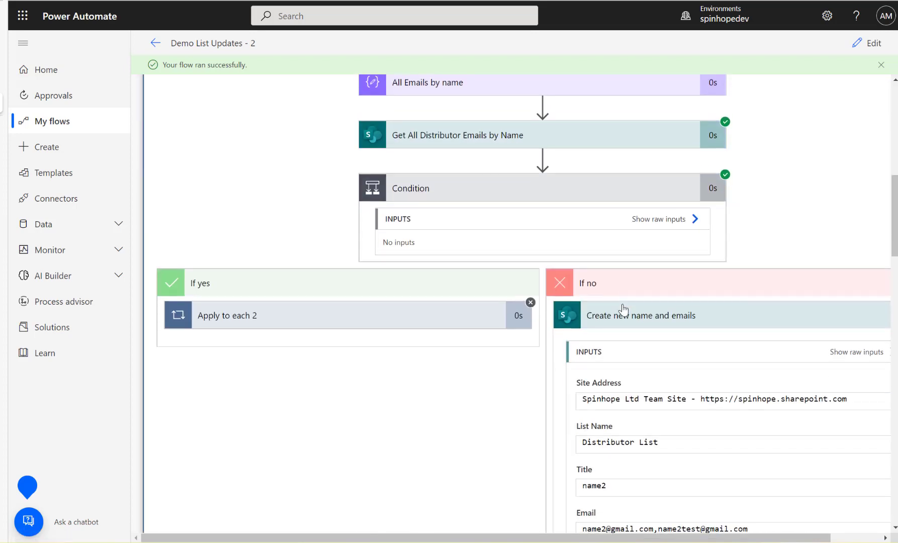
pyautogui.scroll(-4, 643, 384)
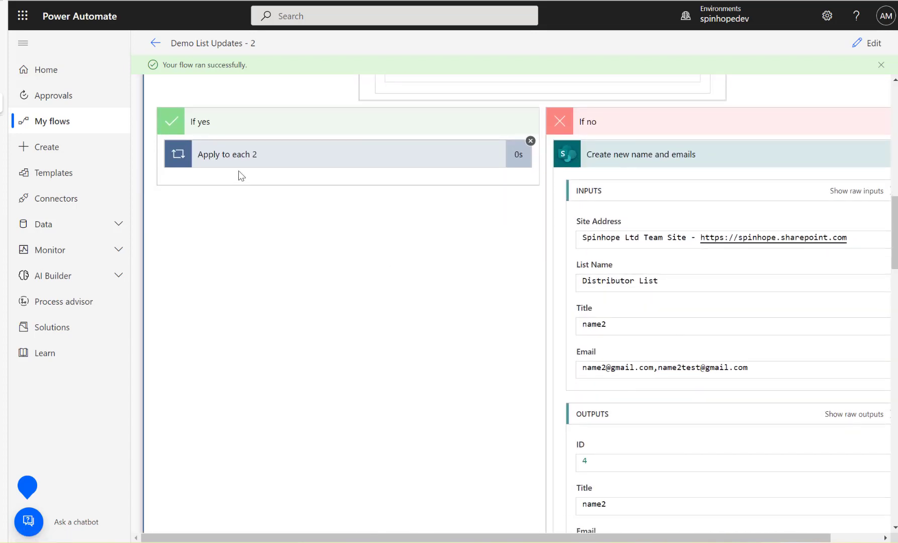
pyautogui.click(277, 162)
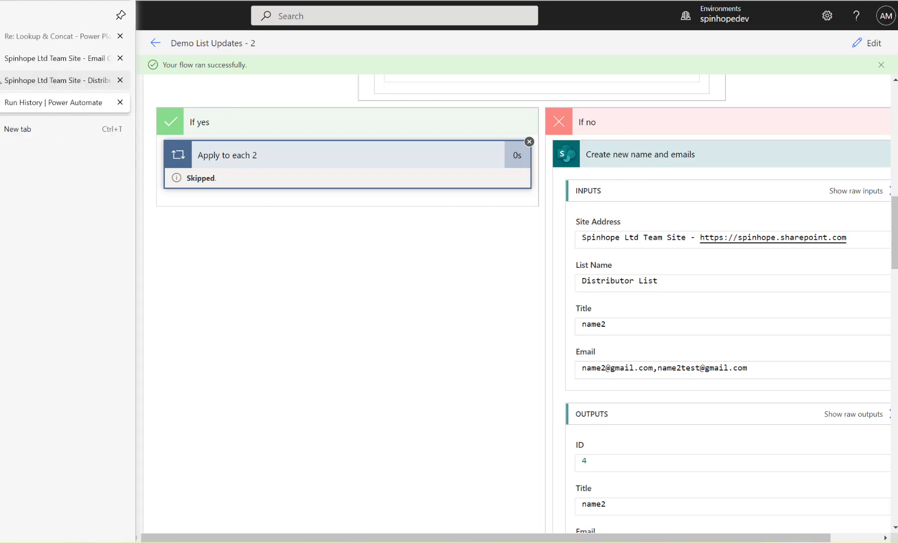
# Switch to the Distributor List in SharePoint and refresh it to check the items the flow created.
pyautogui.click(61, 124)
pyautogui.click(22, 76)
pyautogui.click(413, 252)
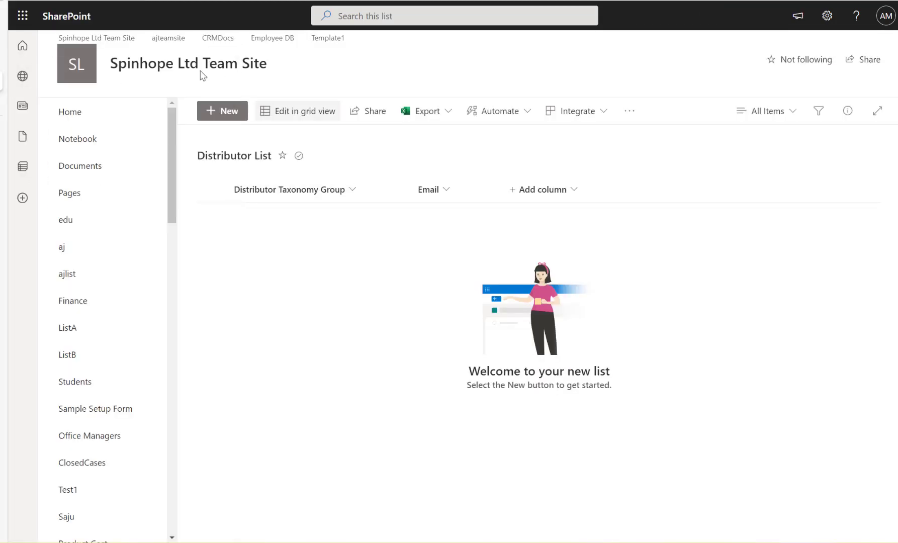
pyautogui.press('F5')
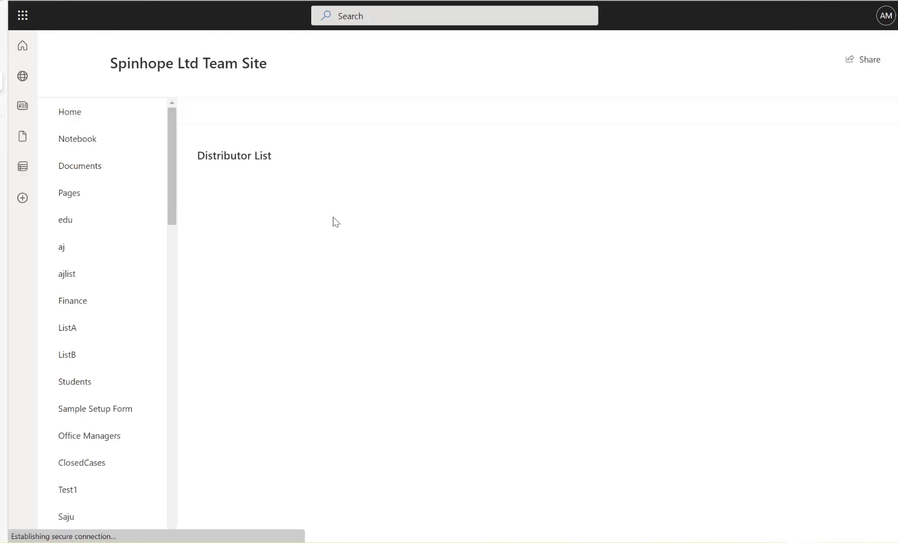
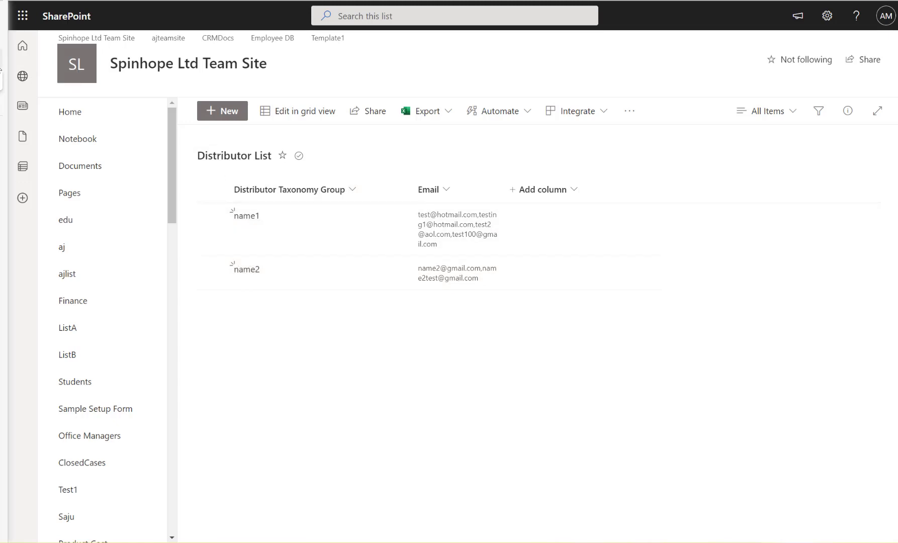
# Add an item to the Email Contacts list with the title name2 and a test email address.
pyautogui.click(3, 60)
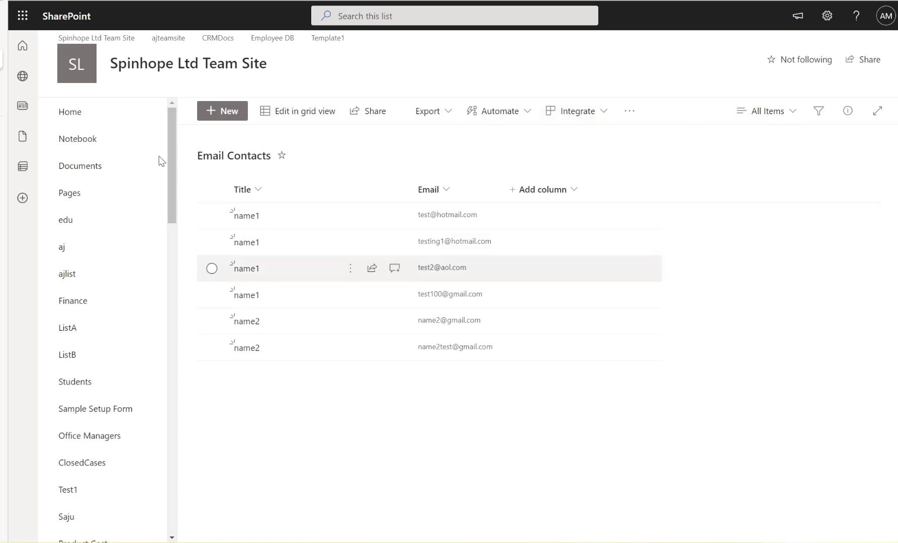
pyautogui.click(201, 110)
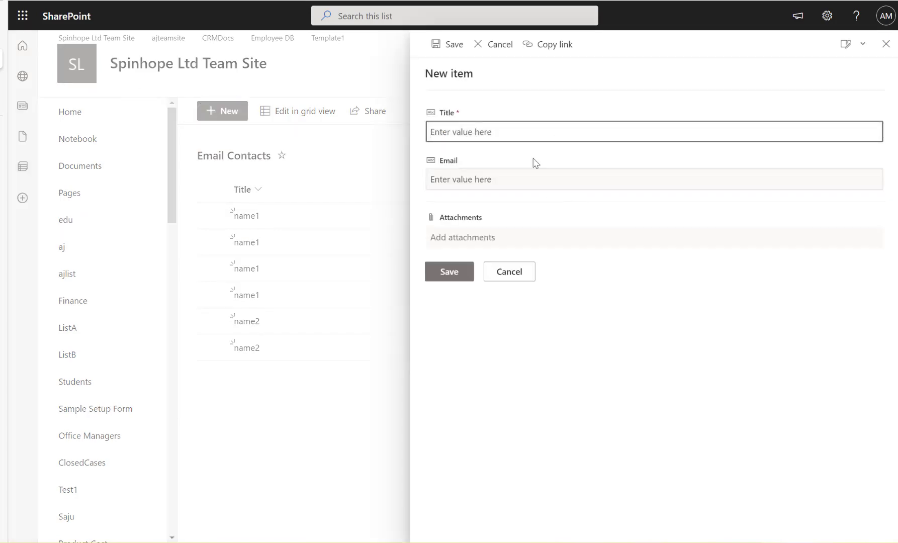
pyautogui.write('name2')
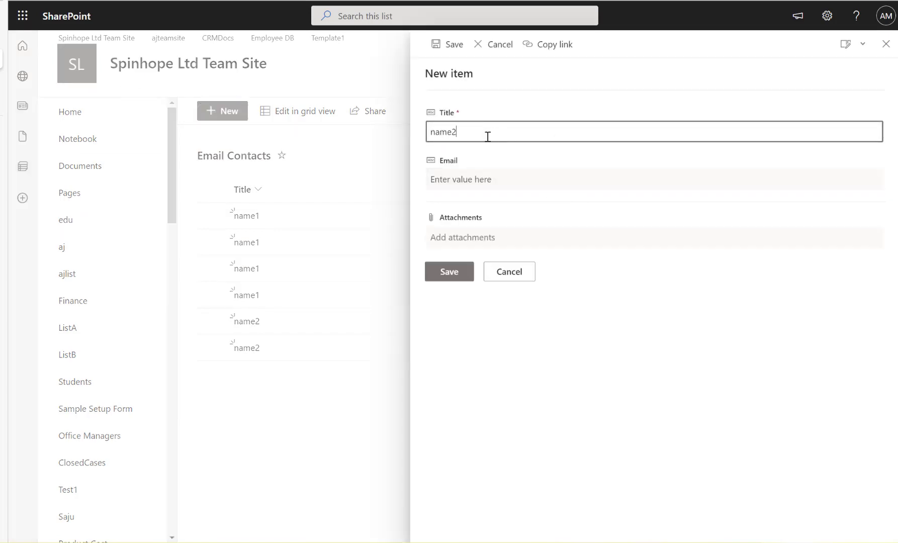
pyautogui.click(495, 179)
pyautogui.write('test@test.com')
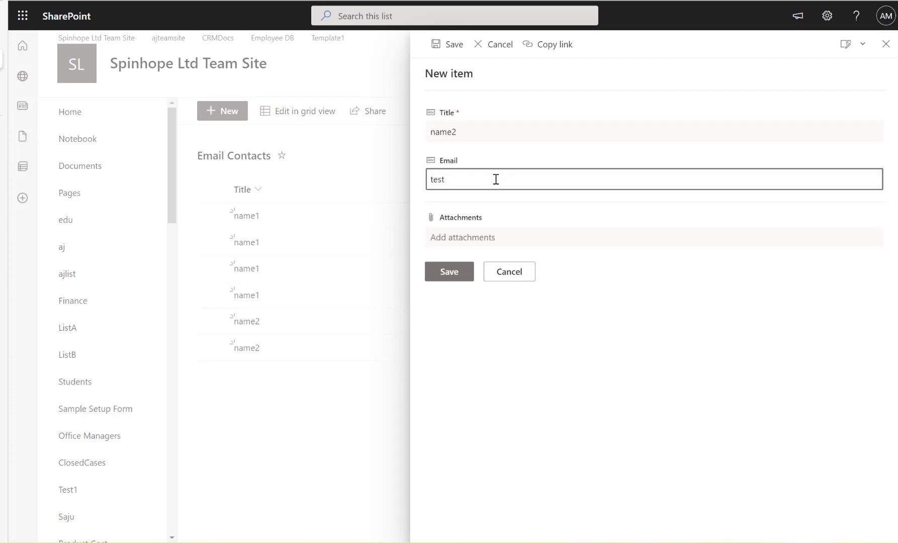
pyautogui.click(457, 271)
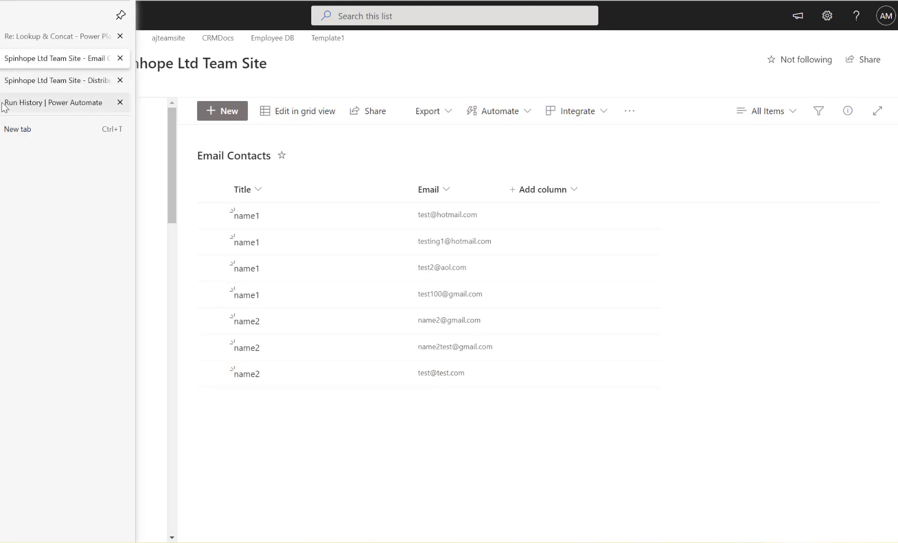
# Return to the flow in Power Automate, open it for editing and run another manual test.
pyautogui.click(50, 103)
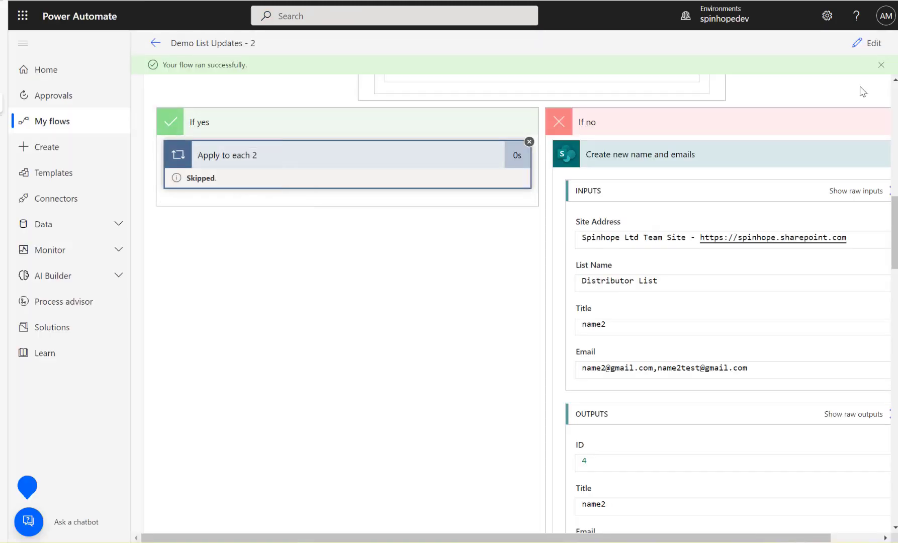
pyautogui.click(867, 44)
pyautogui.click(865, 46)
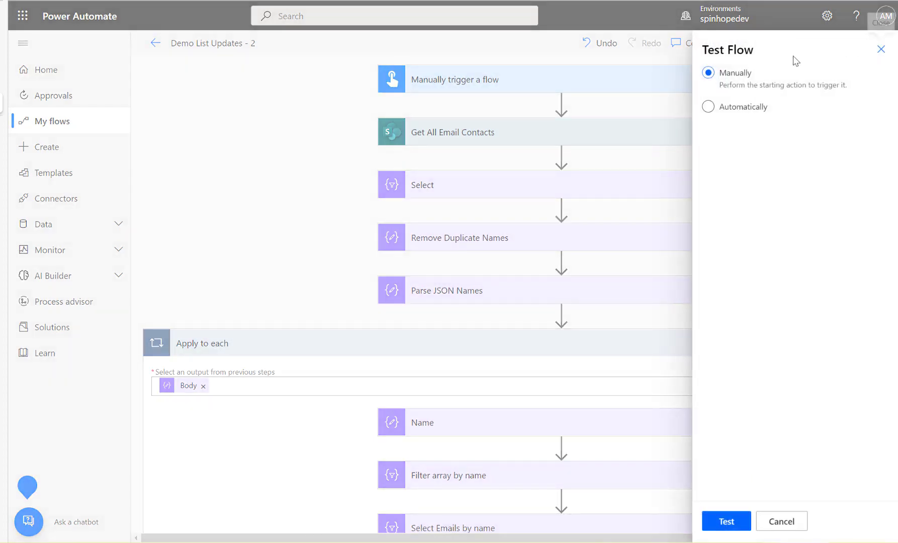
pyautogui.click(726, 523)
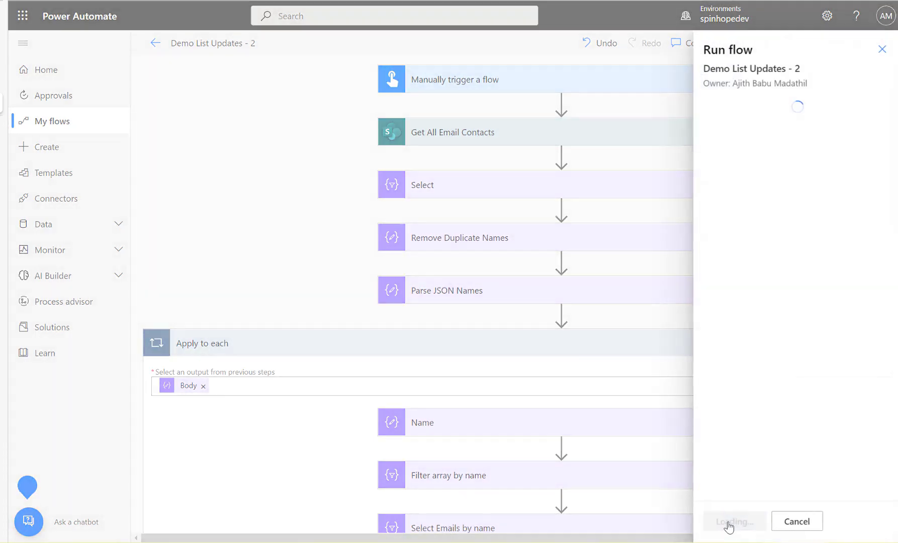
pyautogui.click(731, 521)
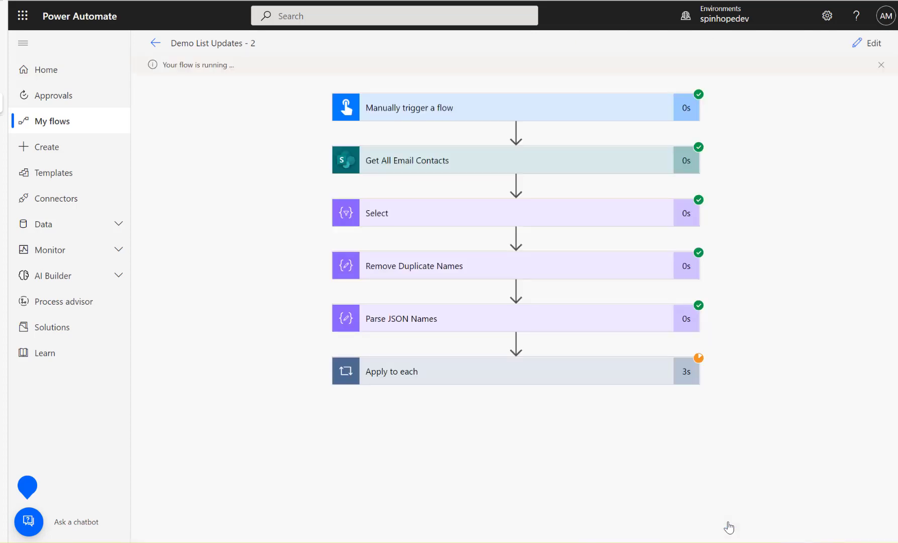
# Inspect the Condition result in the first Apply to each iteration of the new run.
pyautogui.click(478, 381)
pyautogui.scroll(-5, 258, 353)
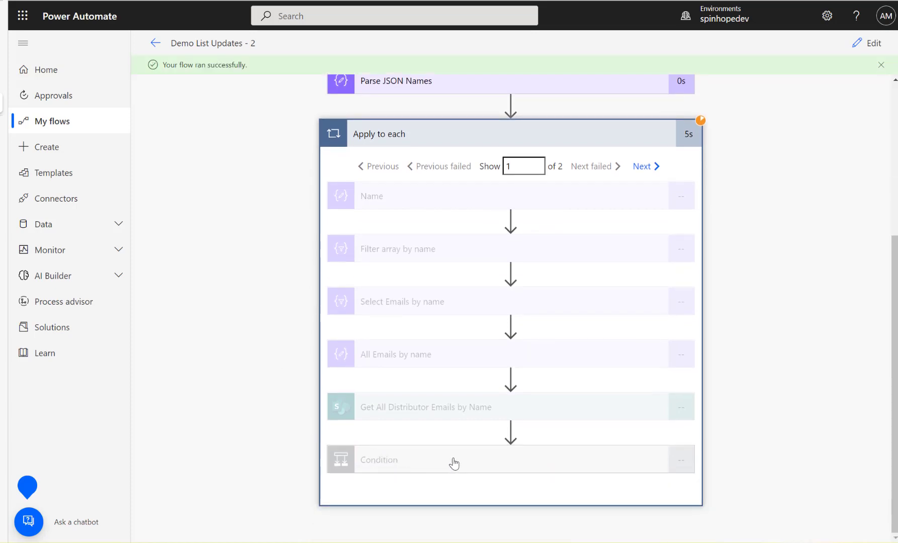
pyautogui.click(457, 463)
pyautogui.scroll(-4, 457, 503)
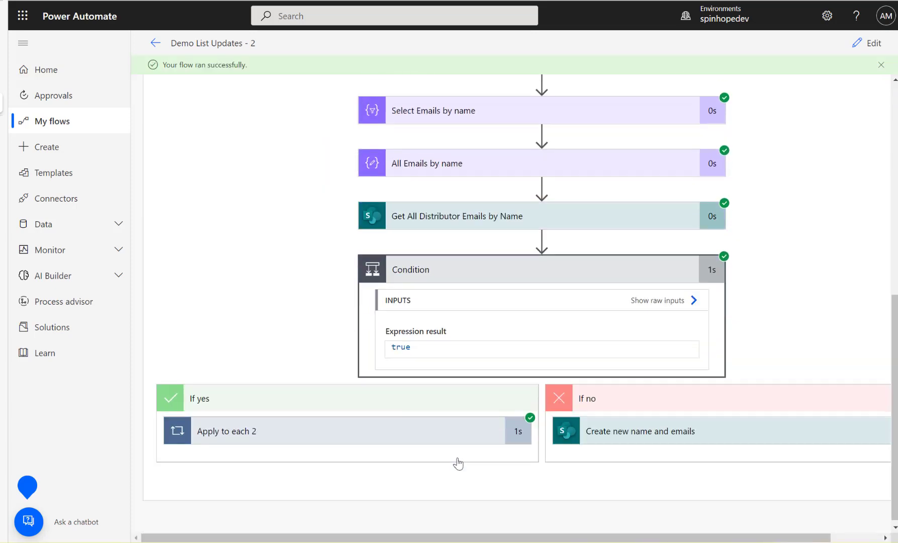
# Expand Apply to each 2 in the If yes branch, then switch to the Distributor List in SharePoint and refresh it to check the update.
pyautogui.moveTo(647, 537); pyautogui.dragTo(697, 537)
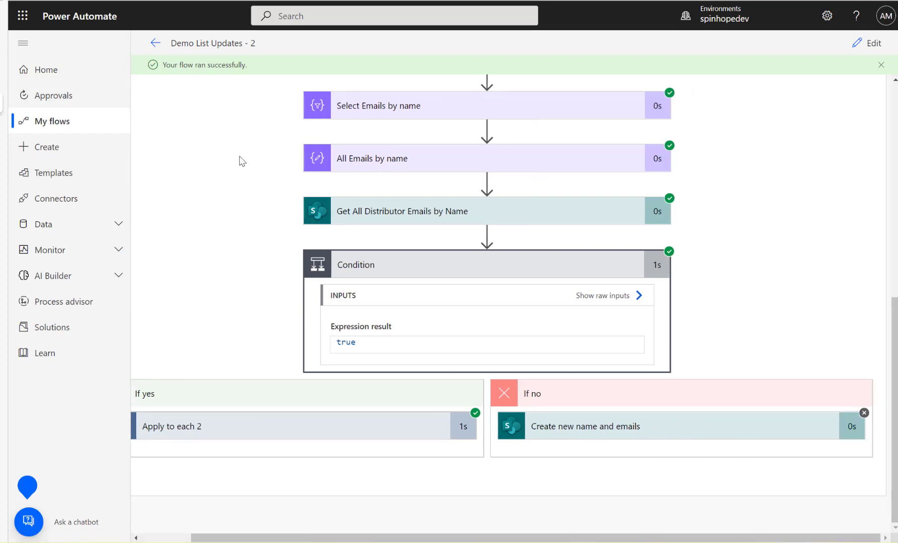
pyautogui.click(269, 426)
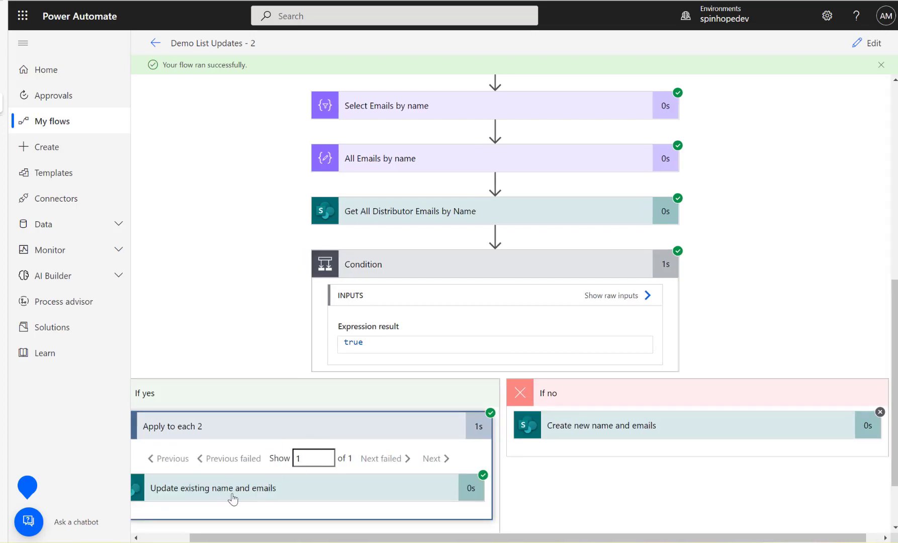
pyautogui.moveTo(5, 90)
pyautogui.click(60, 81)
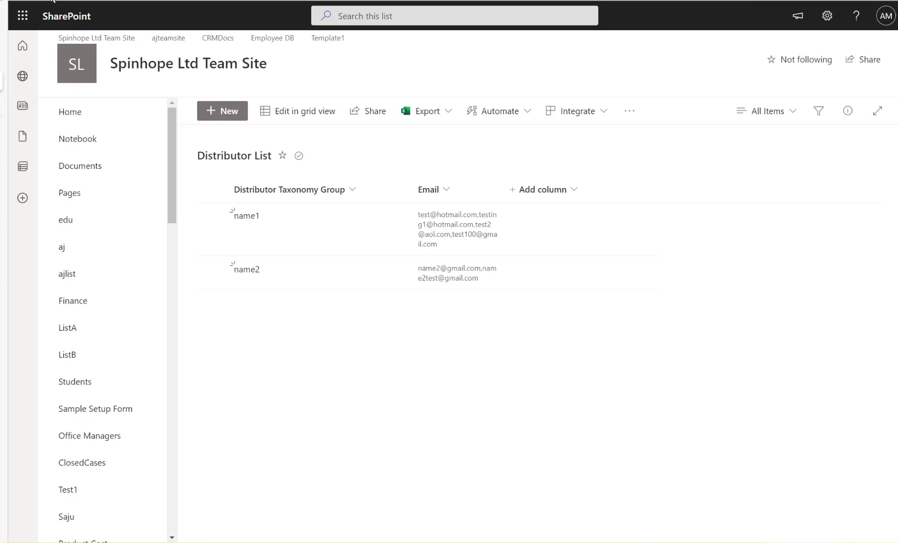
pyautogui.press('F5')
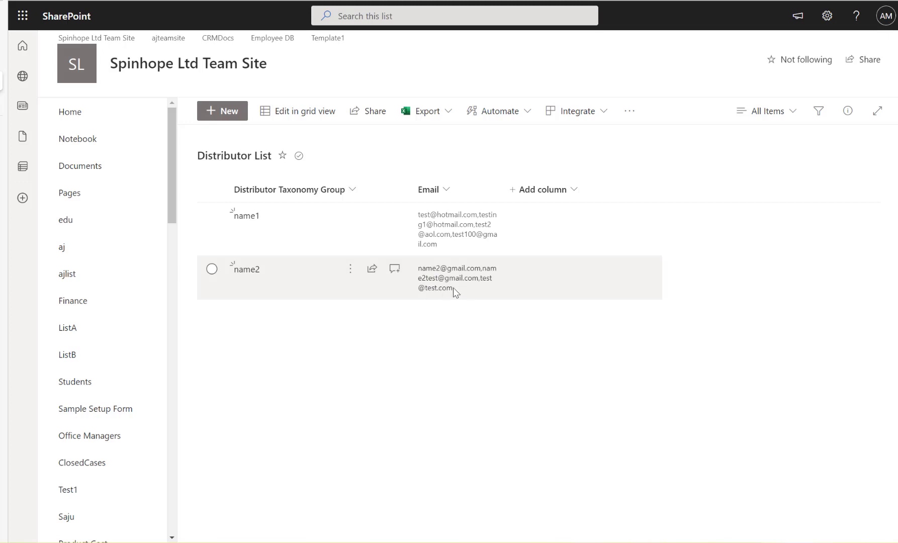
# Switch to the Email Contacts list and delete the last name1 item.
pyautogui.click(21, 60)
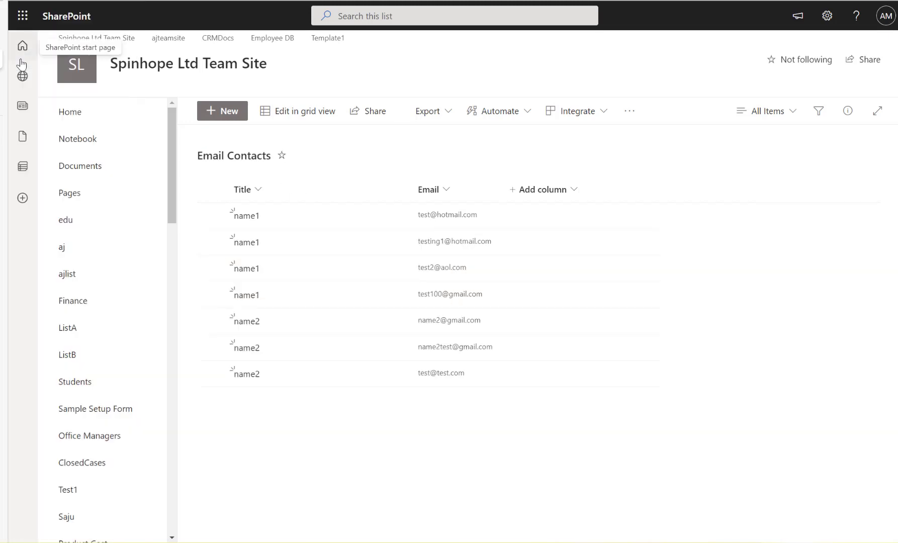
pyautogui.click(21, 60)
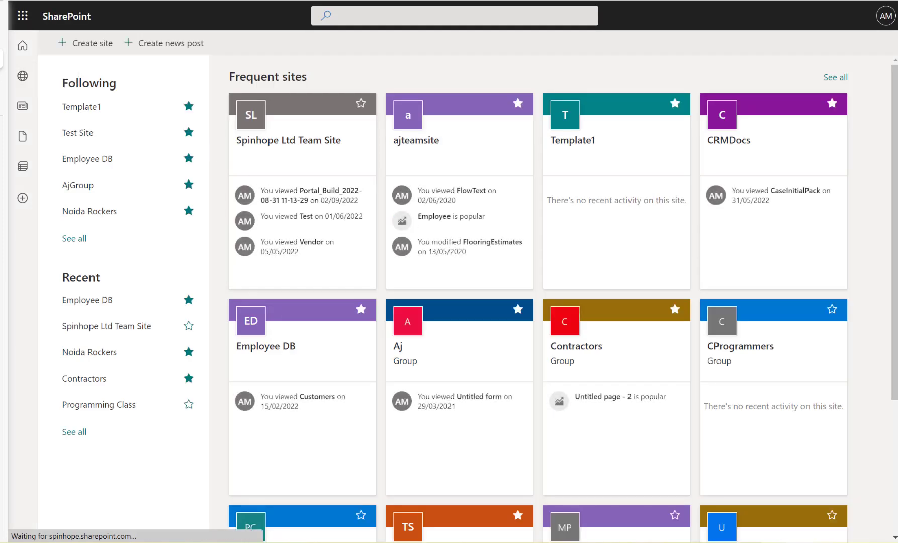
pyautogui.click(71, 82)
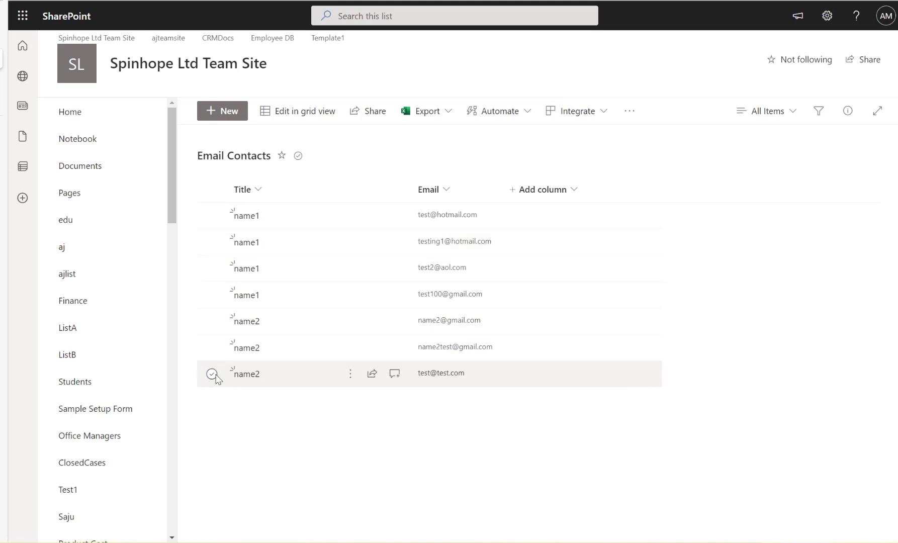
pyautogui.click(212, 295)
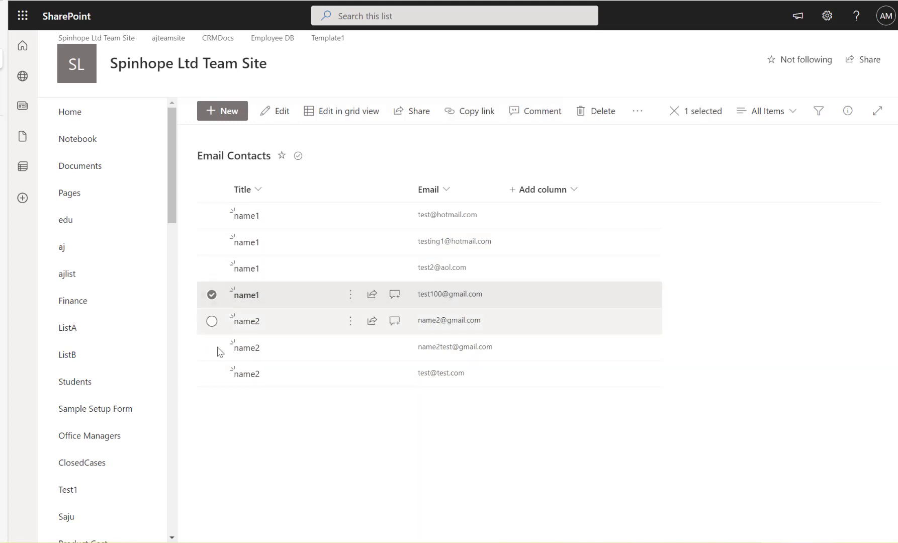
pyautogui.click(212, 374)
pyautogui.click(212, 374)
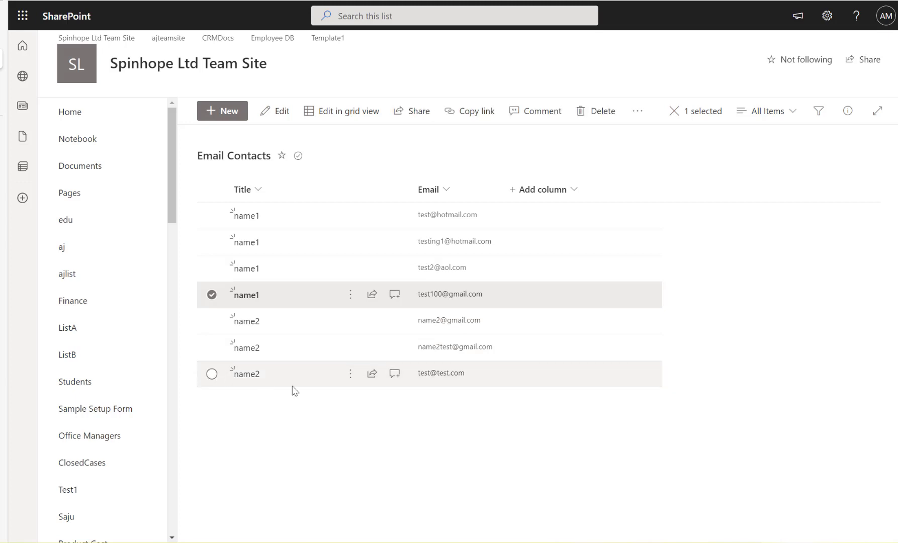
pyautogui.click(591, 115)
pyautogui.click(493, 326)
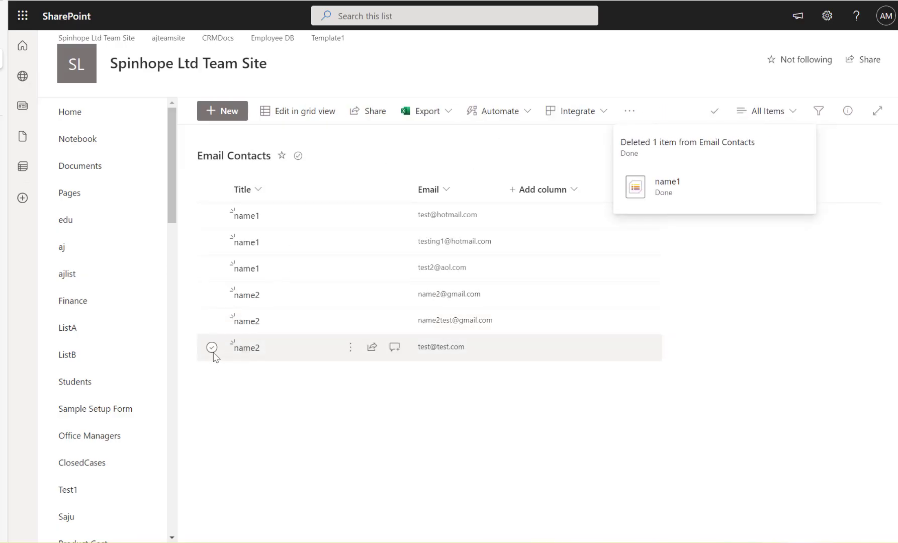
# Delete the last name2 item from the Email Contacts list.
pyautogui.click(213, 350)
pyautogui.click(590, 115)
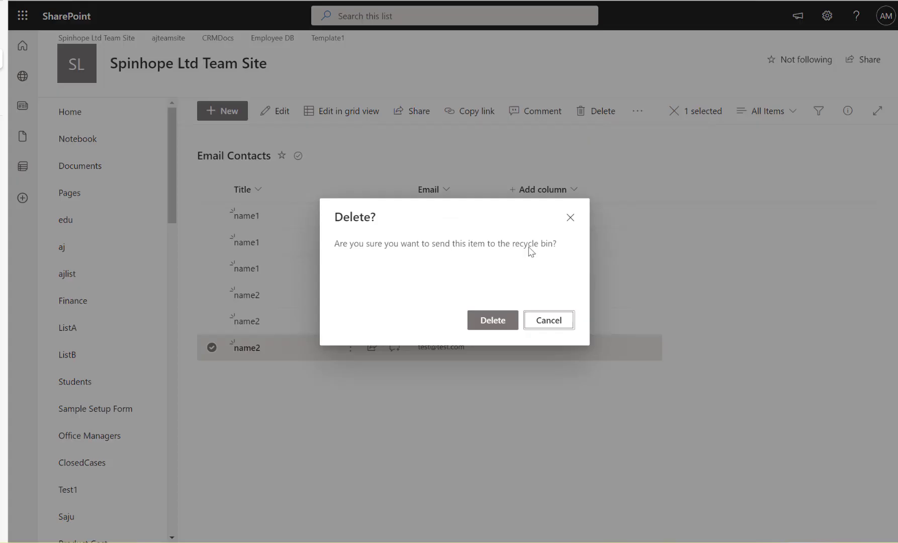
pyautogui.click(485, 319)
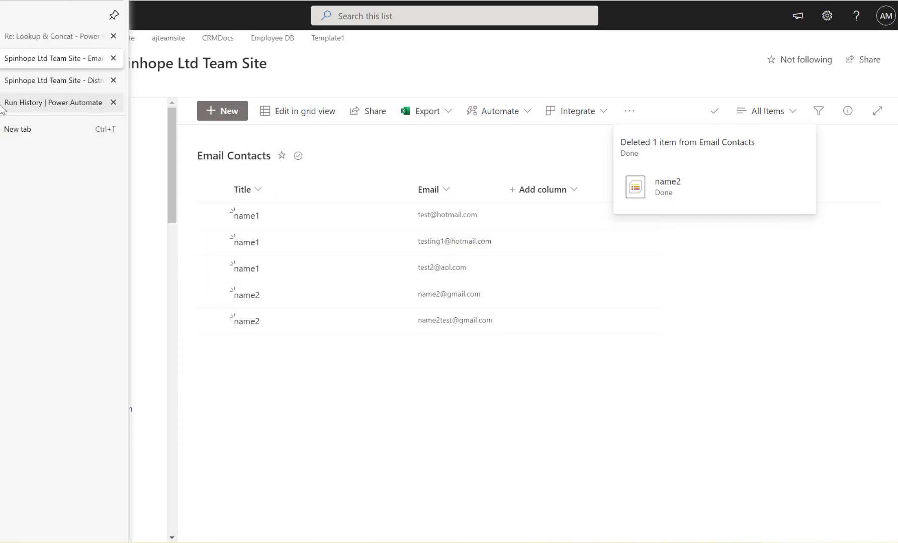
# Run another manual test of the flow in Power Automate and refresh the Distributor List in SharePoint to check the combined emails.
pyautogui.click(40, 94)
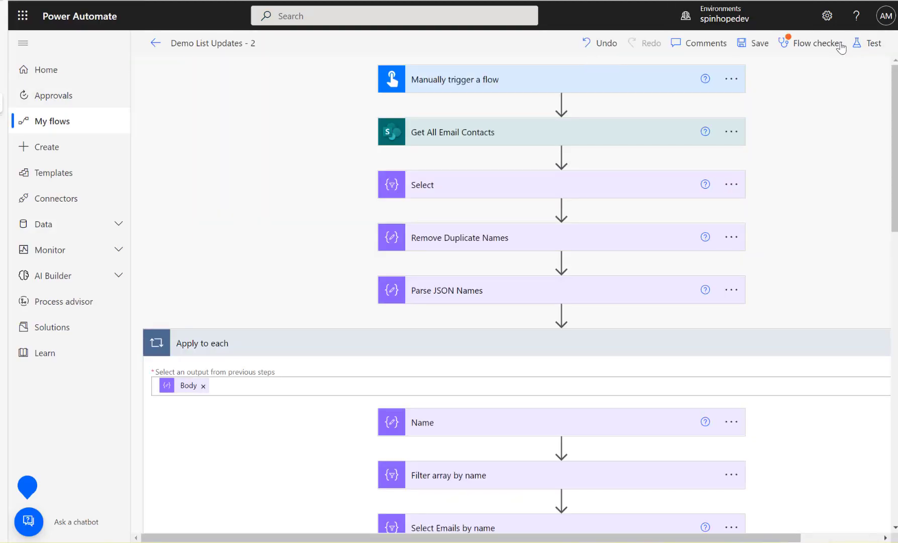
pyautogui.click(866, 43)
pyautogui.click(729, 523)
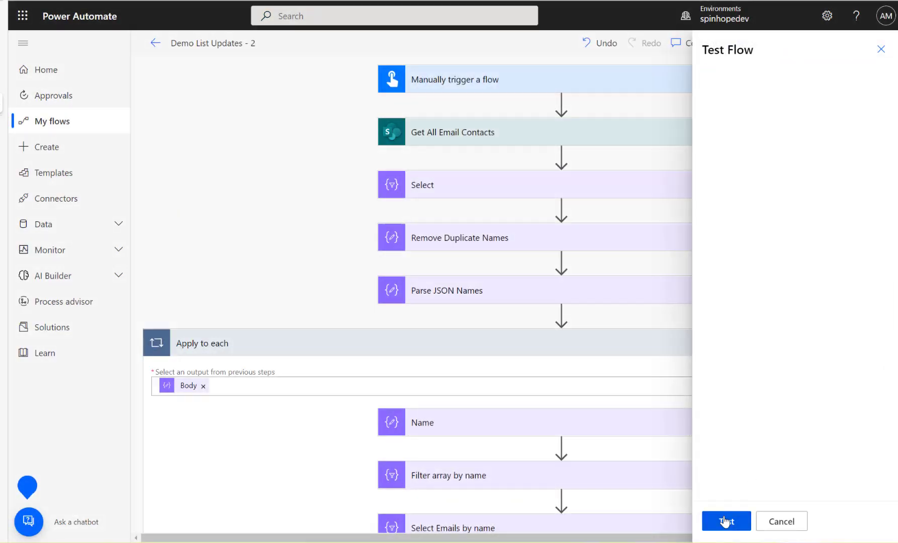
pyautogui.click(732, 522)
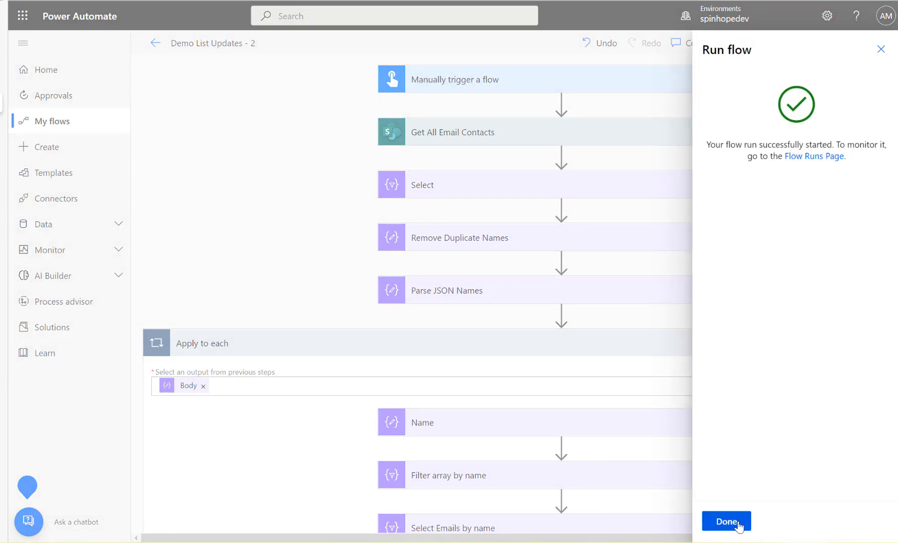
pyautogui.click(737, 525)
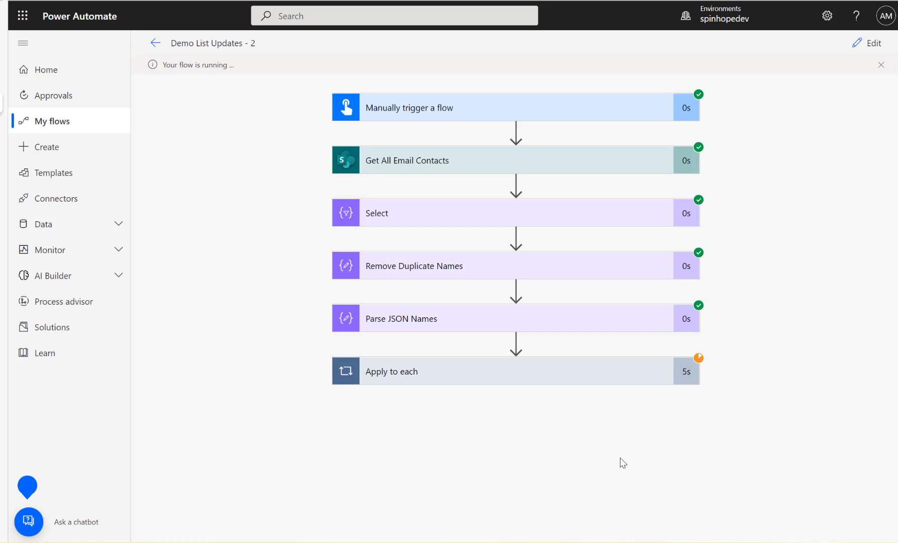
pyautogui.click(8, 83)
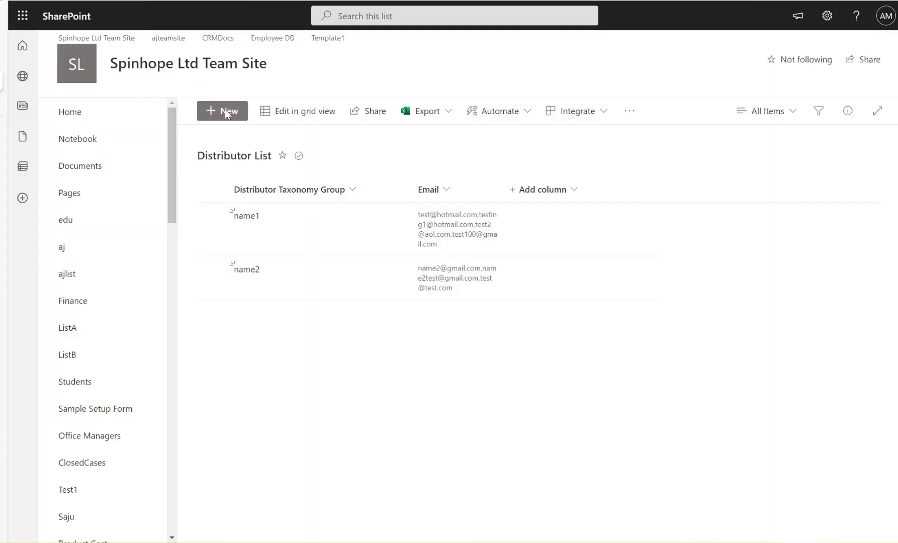
pyautogui.press('F5')
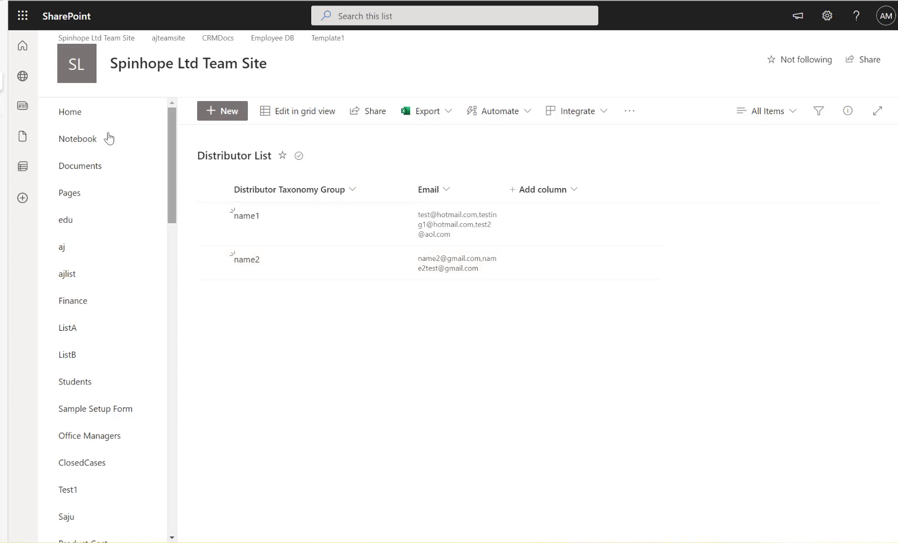
# Switch to the Email Contacts list and delete the second and third name1 items, keeping only the first.
pyautogui.click(2, 60)
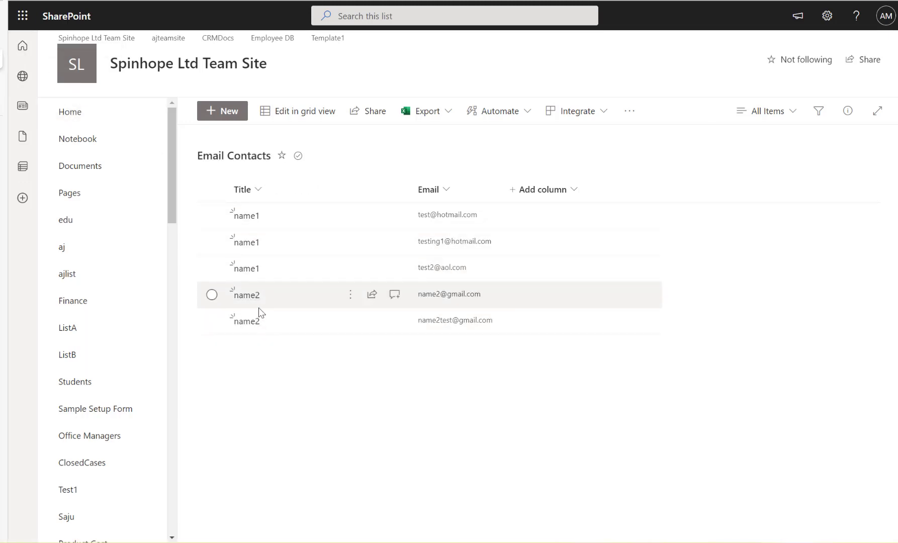
pyautogui.click(211, 241)
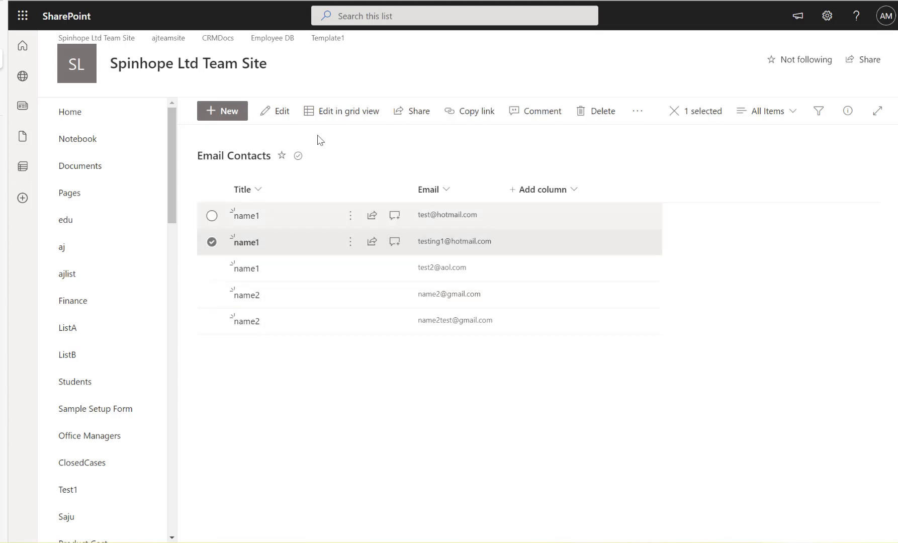
pyautogui.click(582, 113)
pyautogui.click(513, 320)
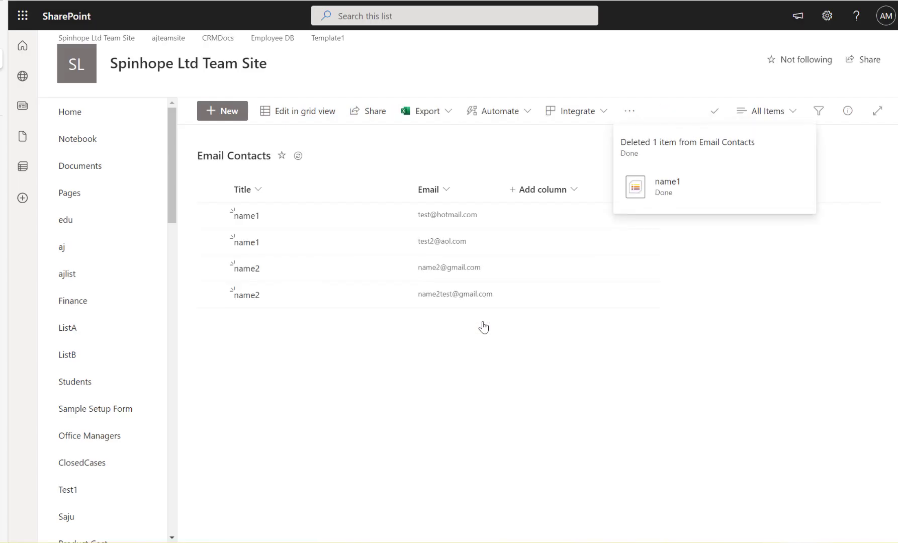
pyautogui.click(211, 242)
pyautogui.click(586, 111)
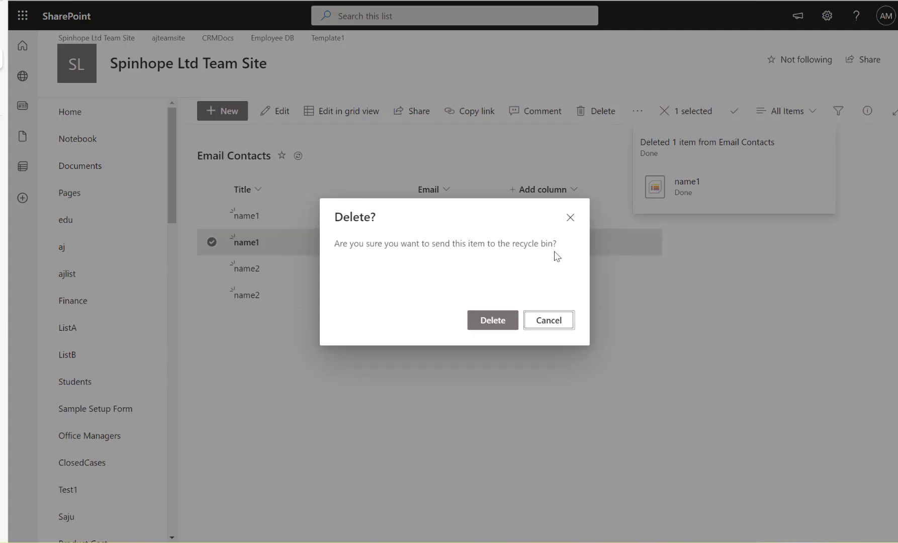
pyautogui.click(498, 325)
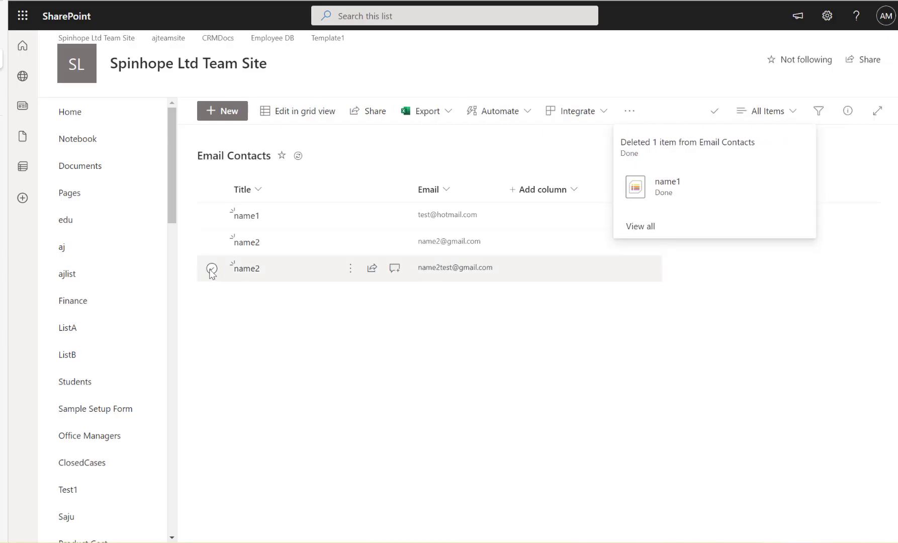
# Delete the second name2 item from the Email Contacts list.
pyautogui.click(212, 270)
pyautogui.click(596, 111)
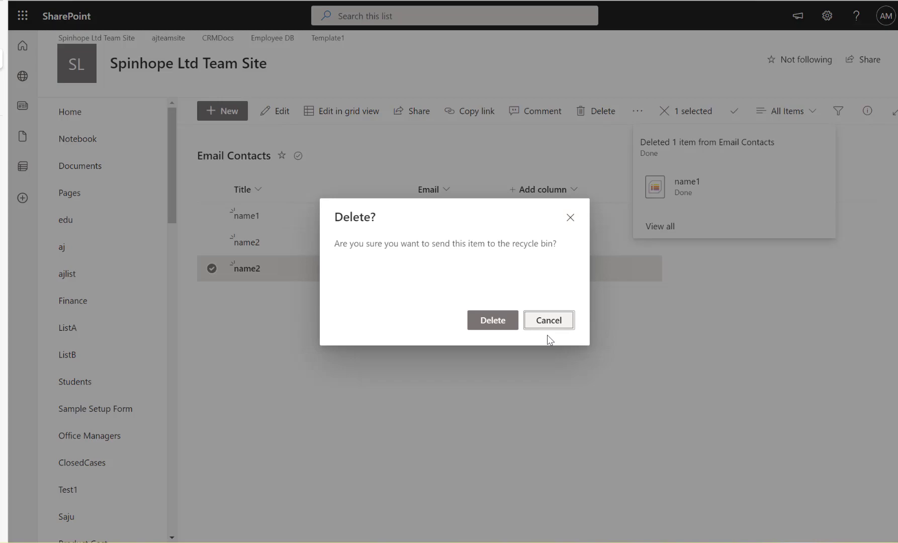
pyautogui.click(493, 324)
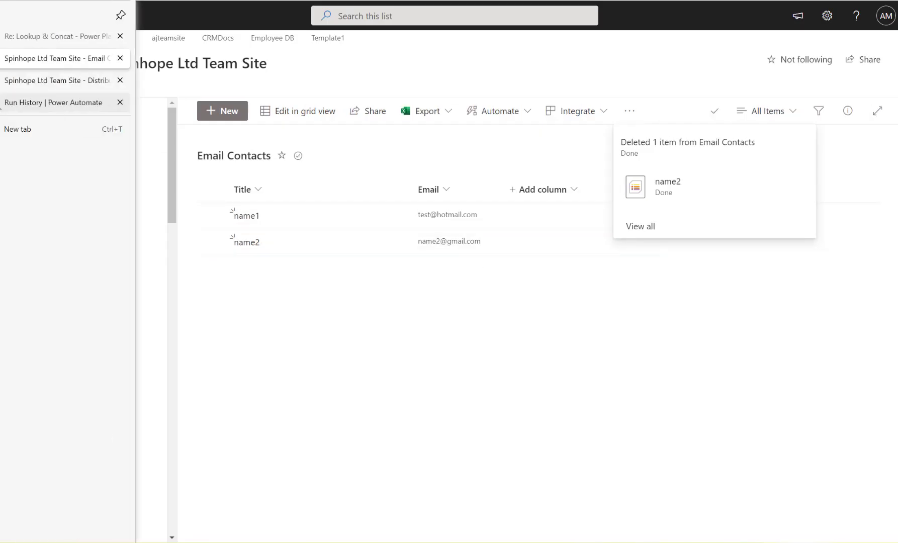
# Return to Power Automate, test the edited flow manually again, and refresh the Distributor List in SharePoint to check each name's emails.
pyautogui.click(2, 103)
pyautogui.click(857, 50)
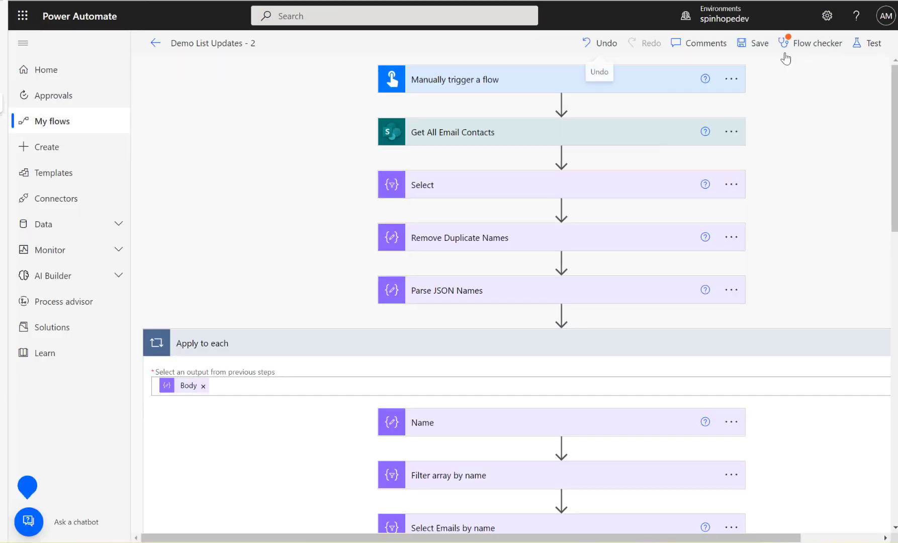
pyautogui.click(867, 44)
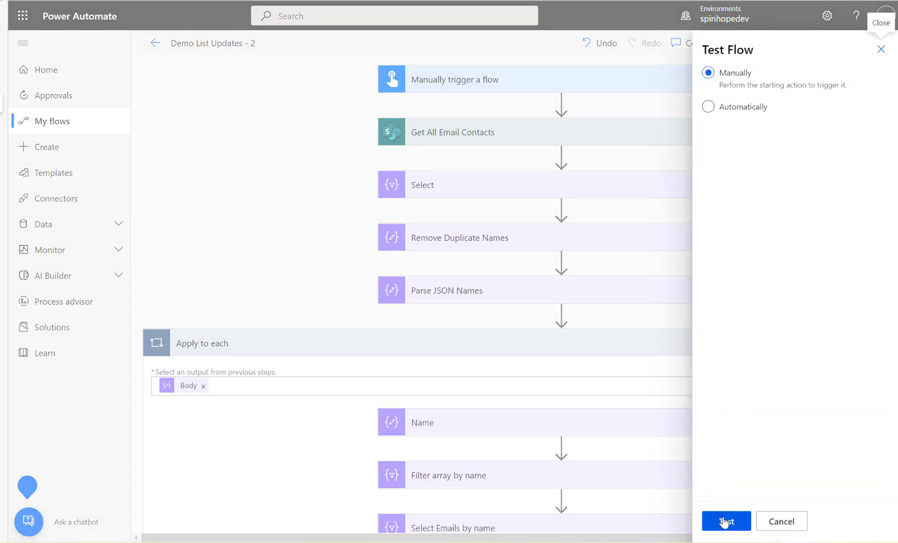
pyautogui.click(724, 522)
pyautogui.click(737, 523)
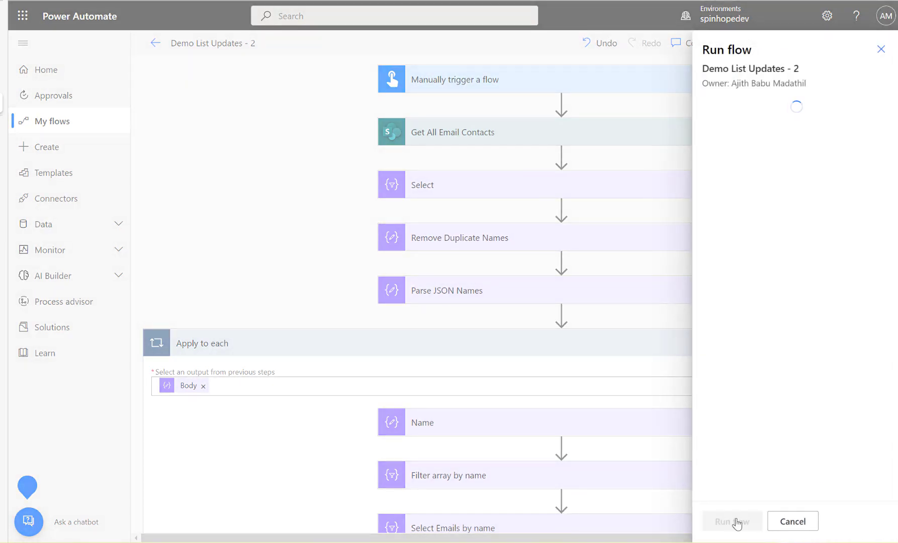
pyautogui.click(734, 522)
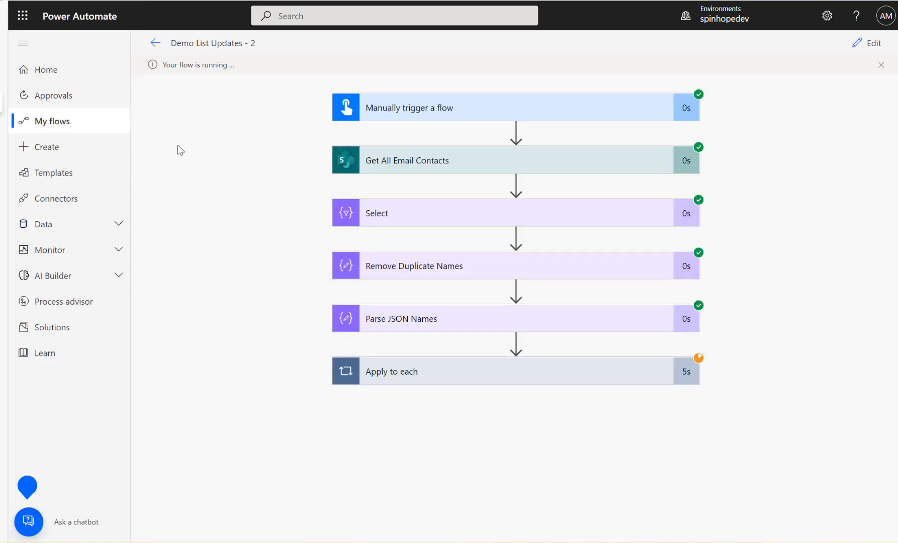
pyautogui.click(3, 83)
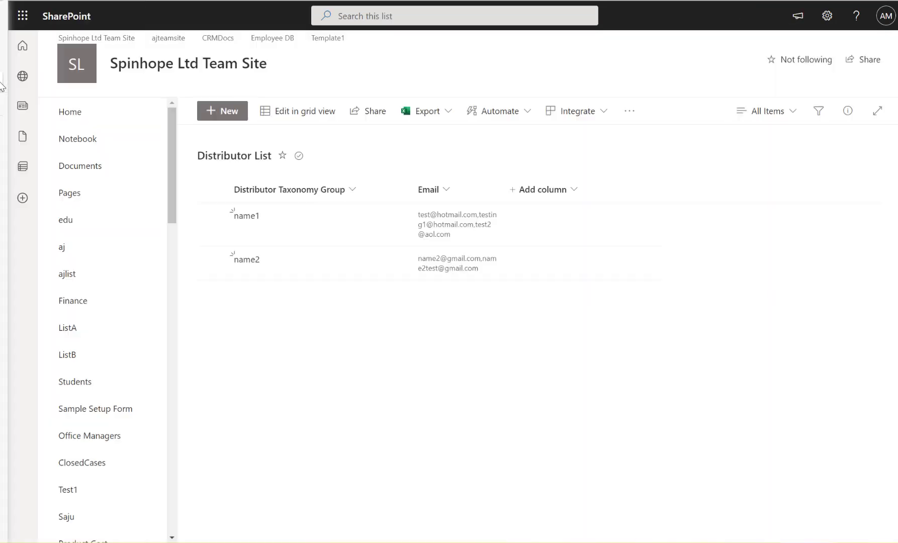
pyautogui.press('F5')
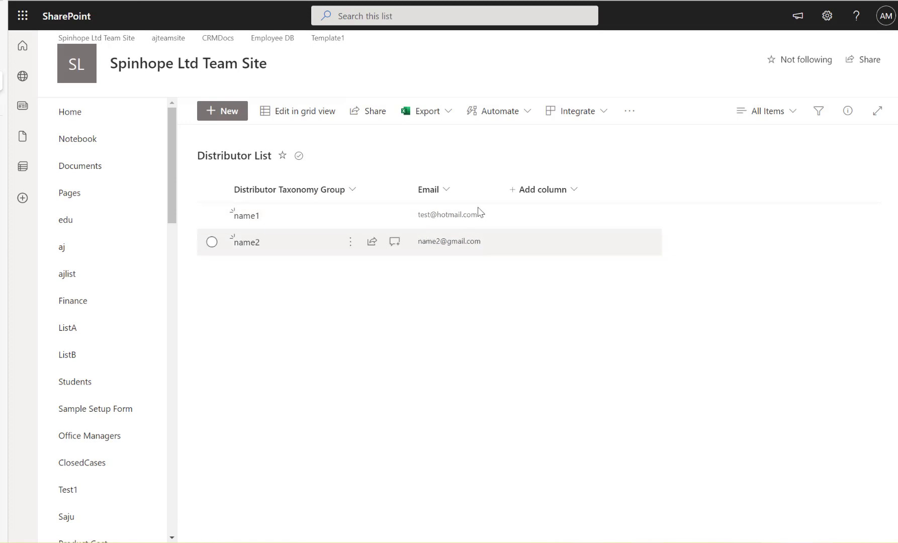
# Switch to the Email Contacts list and select the name1 item.
pyautogui.moveTo(7, 95)
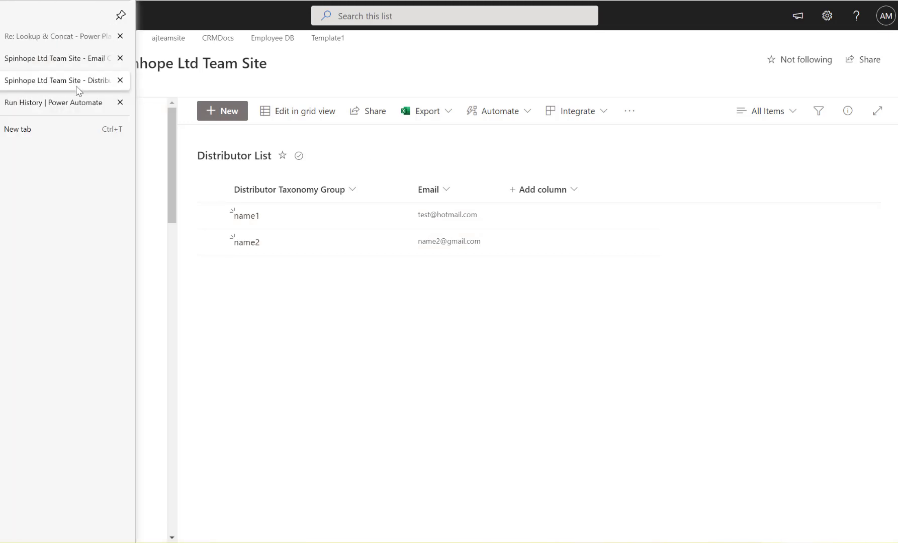
pyautogui.moveTo(74, 67)
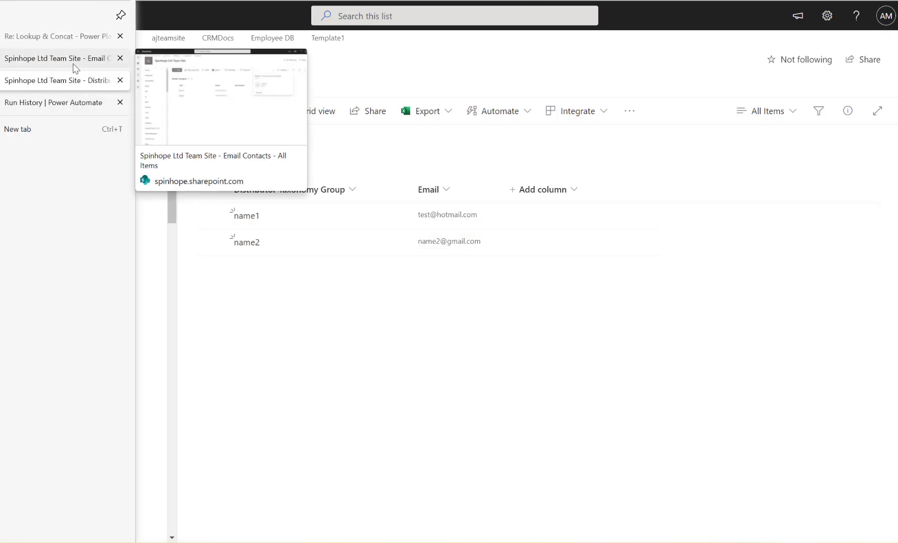
pyautogui.click(65, 59)
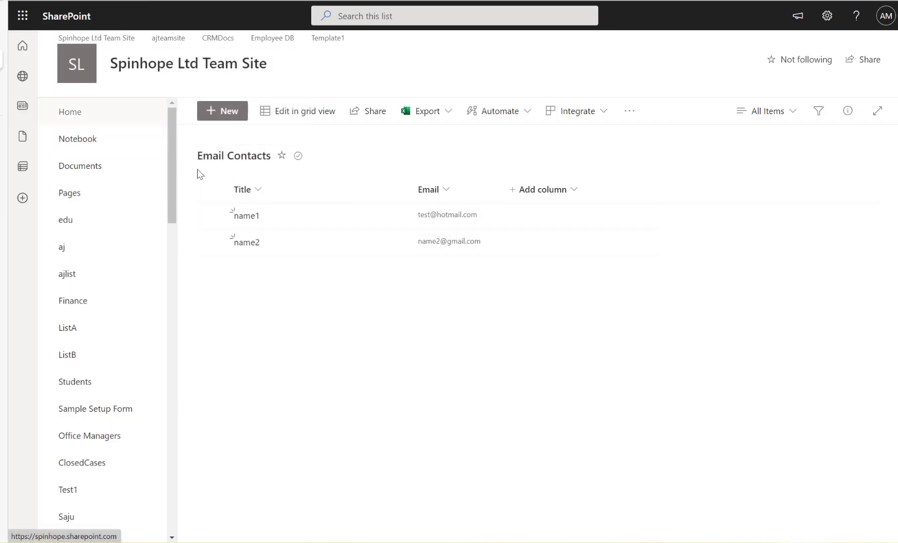
pyautogui.click(211, 216)
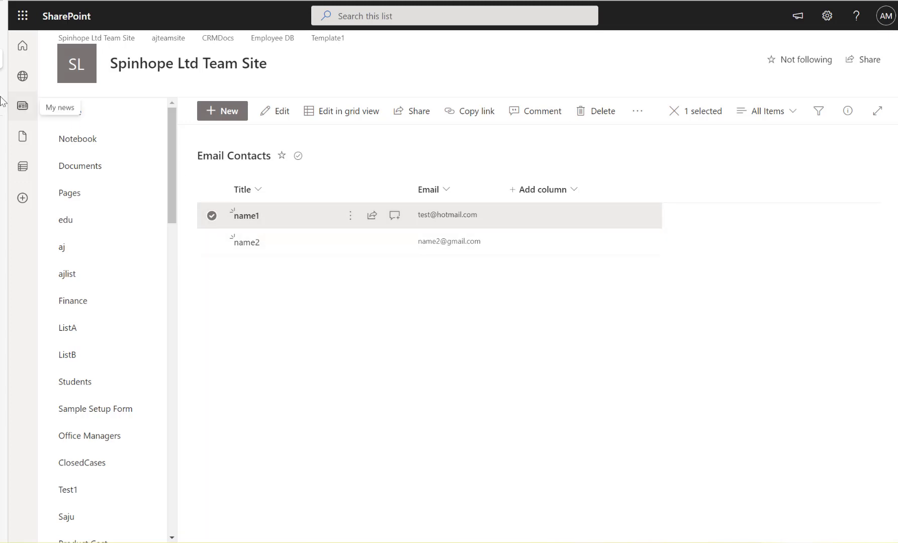
# Check the Distributor List in SharePoint, and return to Power Automate to open the Demo List Updates - 2 flow for editing.
pyautogui.click(22, 105)
pyautogui.click(36, 81)
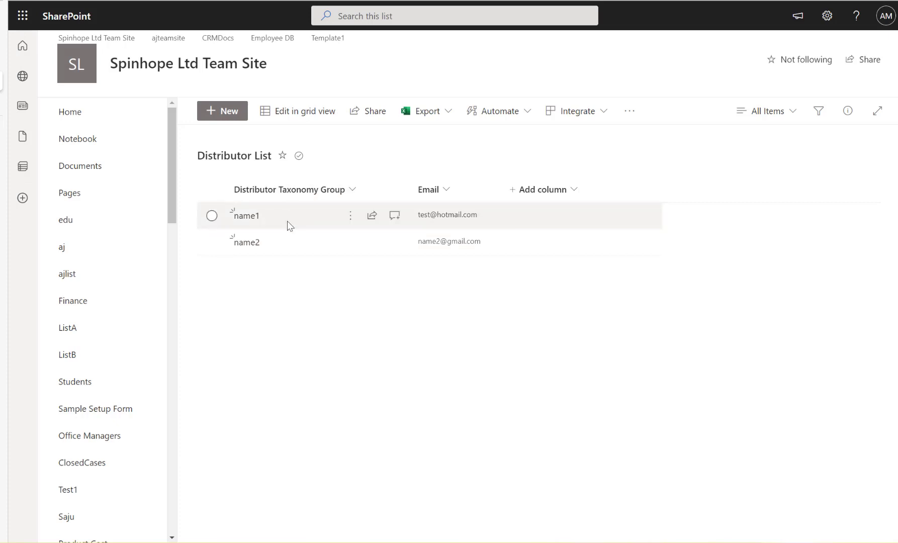
pyautogui.moveTo(10, 139)
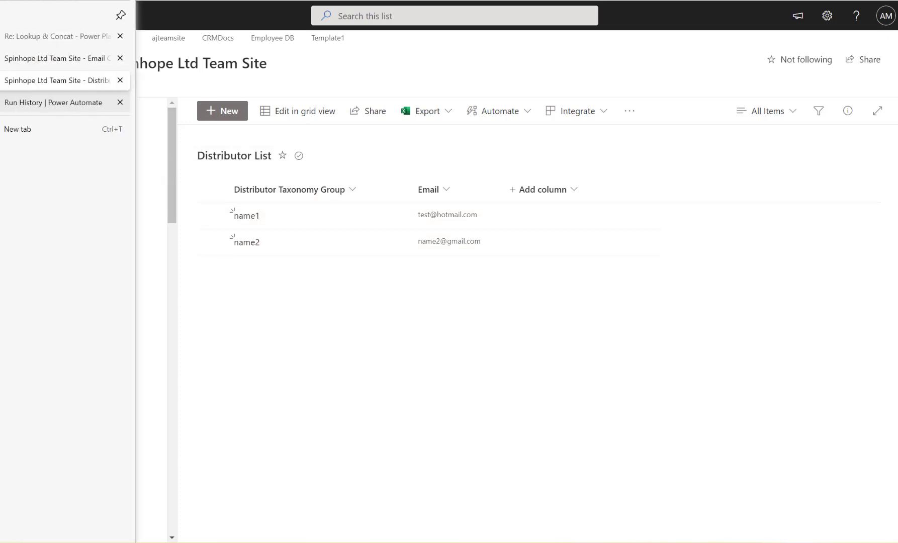
pyautogui.click(36, 102)
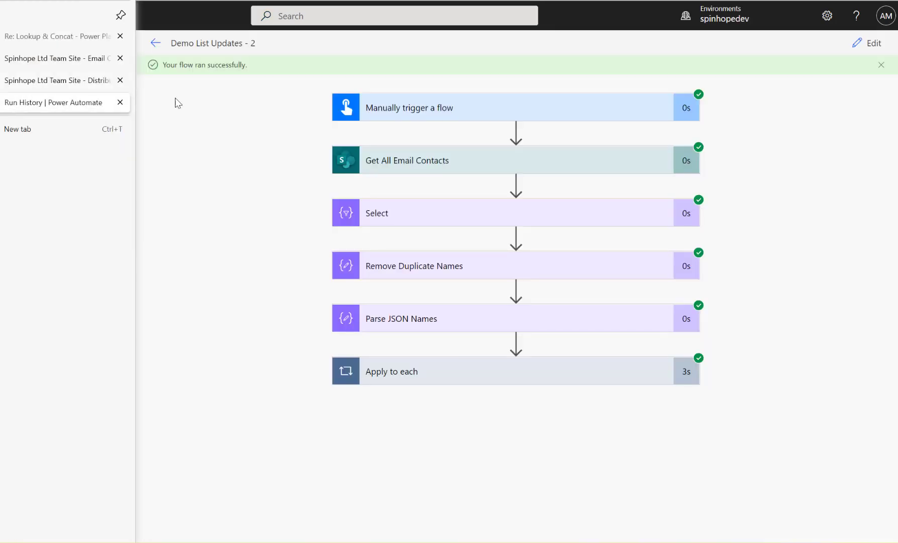
pyautogui.click(865, 43)
pyautogui.click(410, 336)
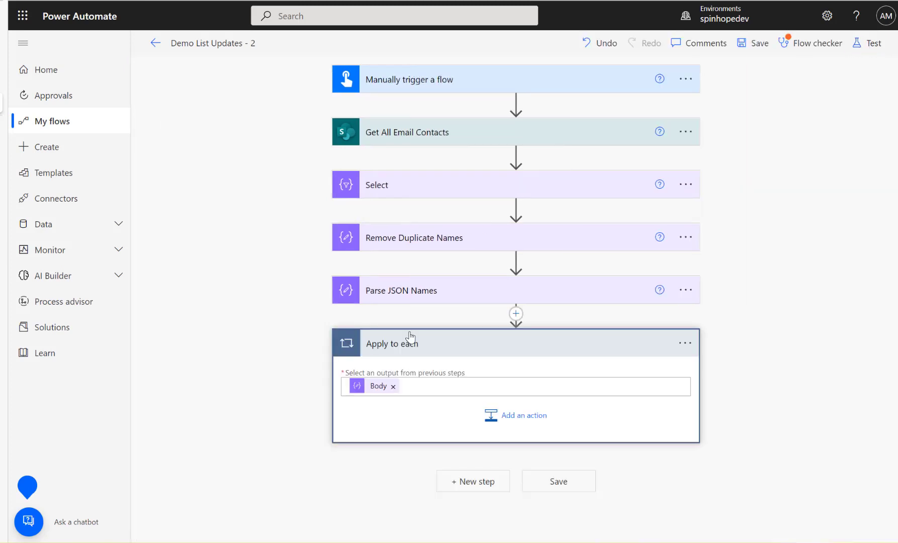
pyautogui.click(409, 336)
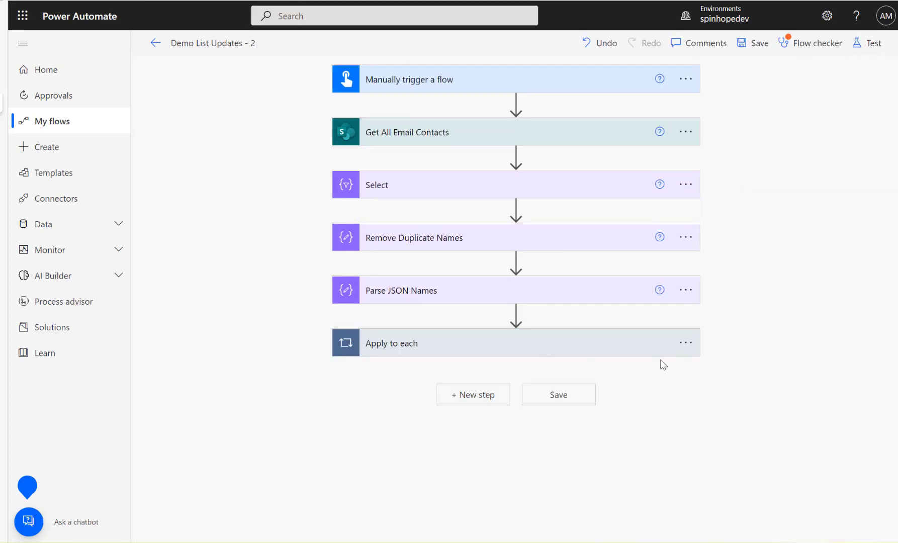
pyautogui.click(471, 400)
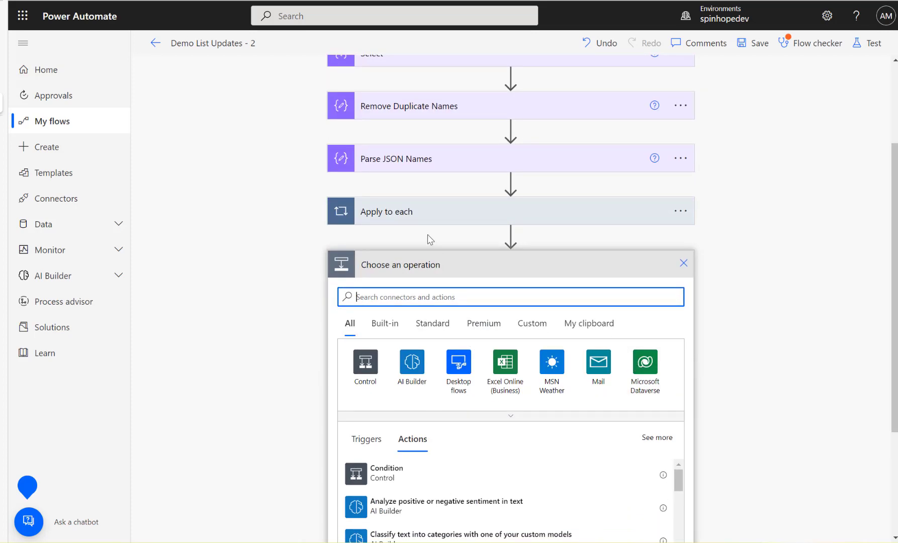
pyautogui.write('get')
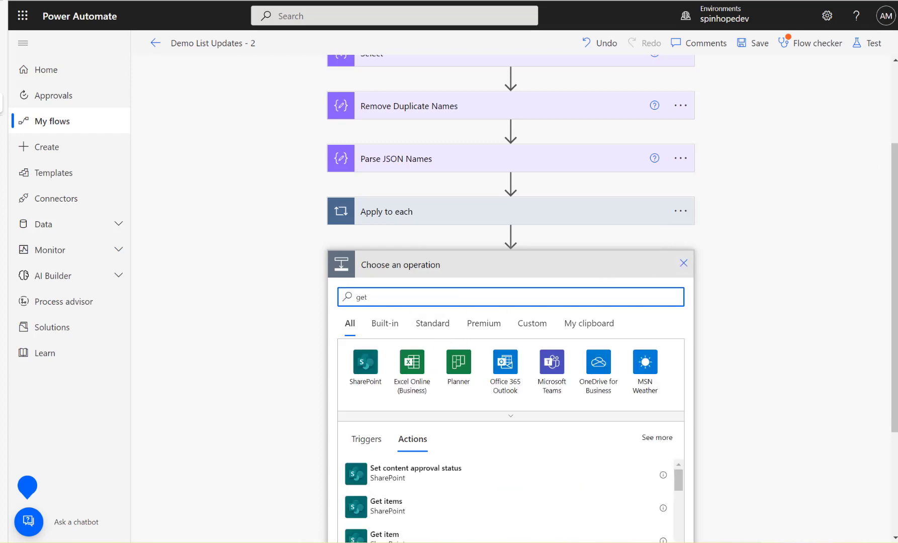
pyautogui.click(682, 263)
# Review the actions inside the Apply to each loop and its input, and collapse the loop again.
pyautogui.click(437, 346)
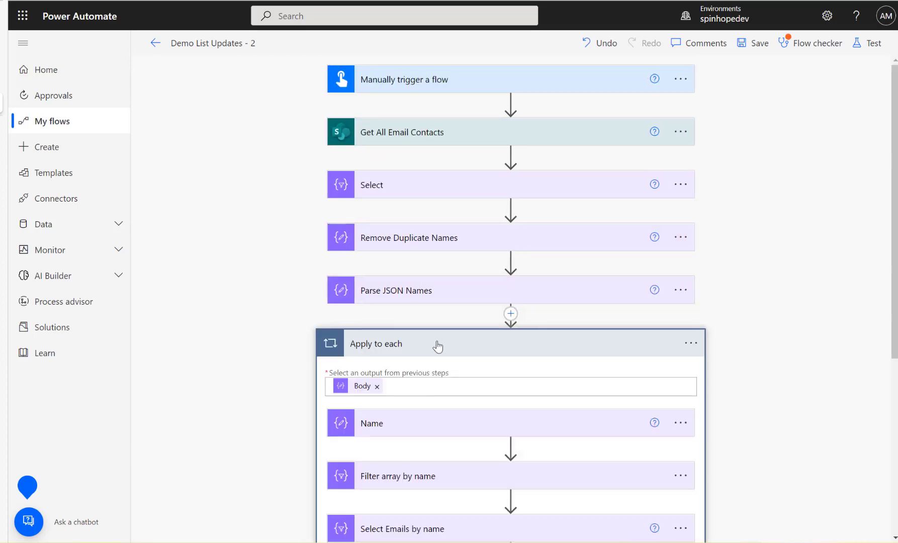
pyautogui.scroll(-5, 442, 345)
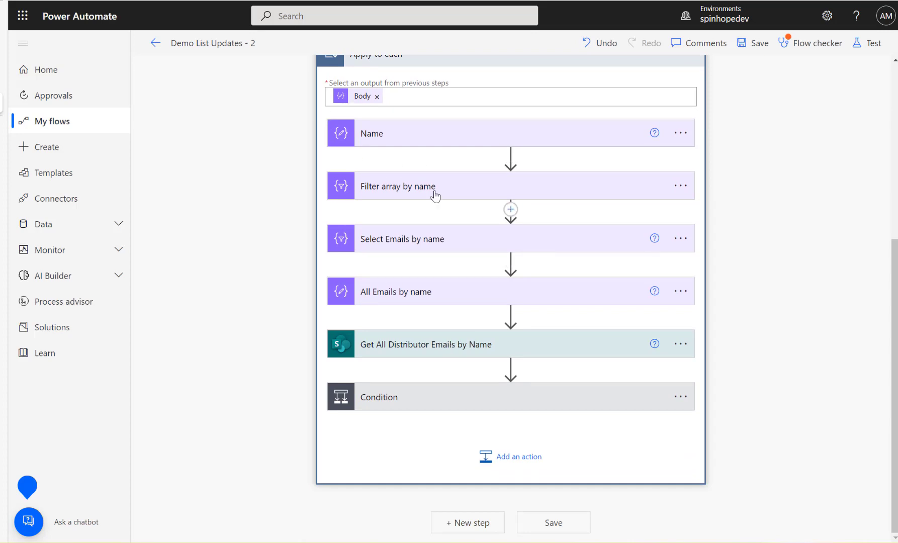
pyautogui.scroll(3, 404, 151)
pyautogui.moveTo(363, 260)
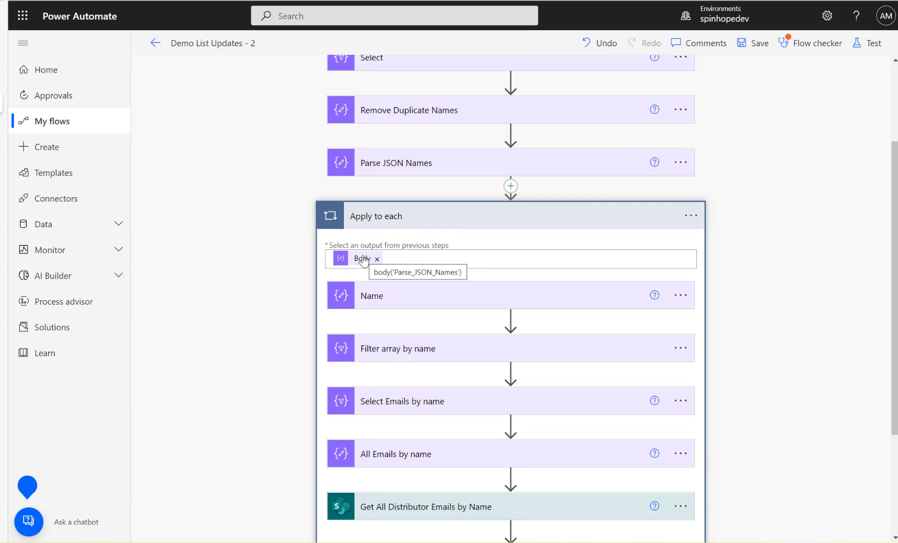
pyautogui.scroll(-3, 364, 260)
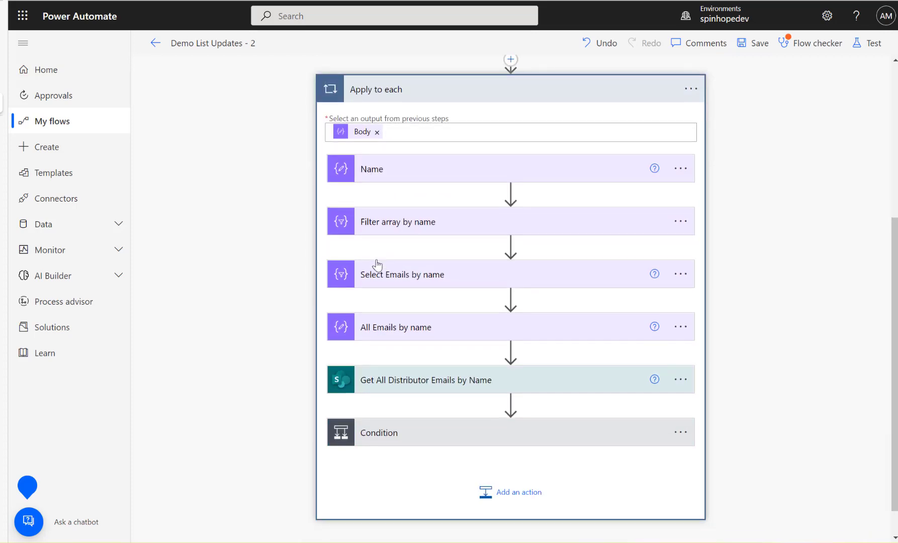
pyautogui.click(393, 84)
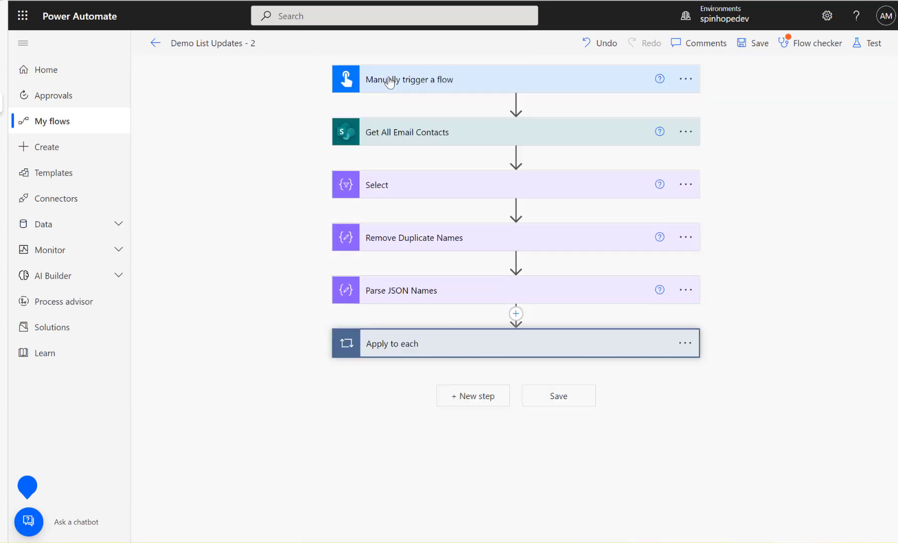
# Add a SharePoint Get items action at the end of the flow, after the Apply to each loop.
pyautogui.click(477, 395)
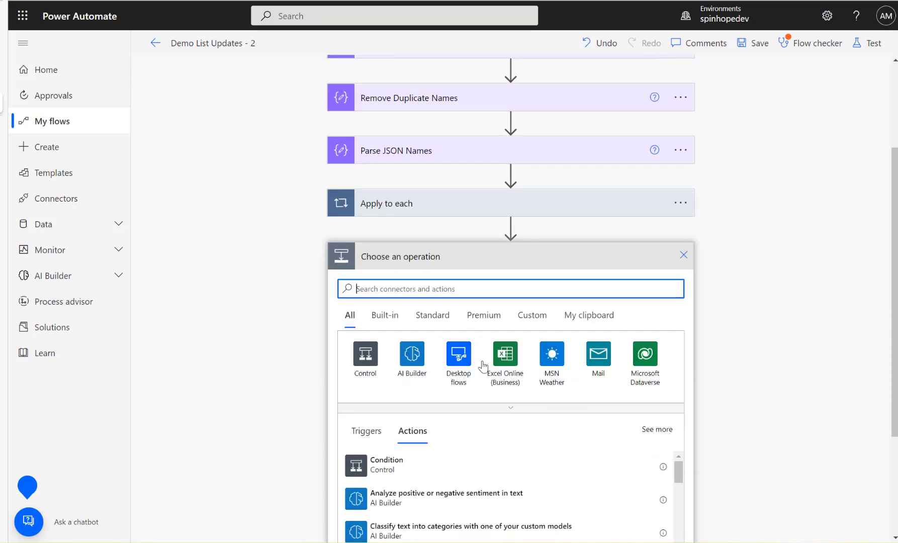
pyautogui.write('sjarep')
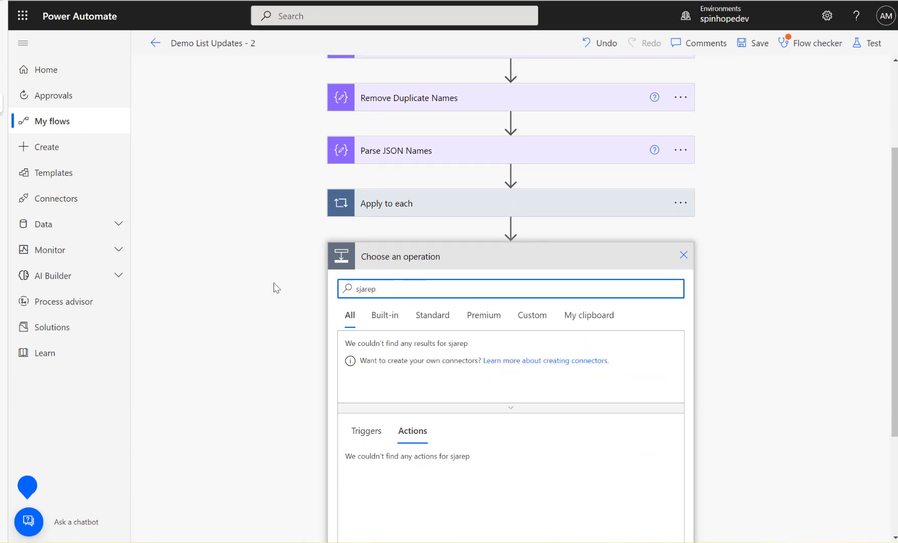
pyautogui.hotkey('ctrl', 'a')
pyautogui.write('sharepoint')
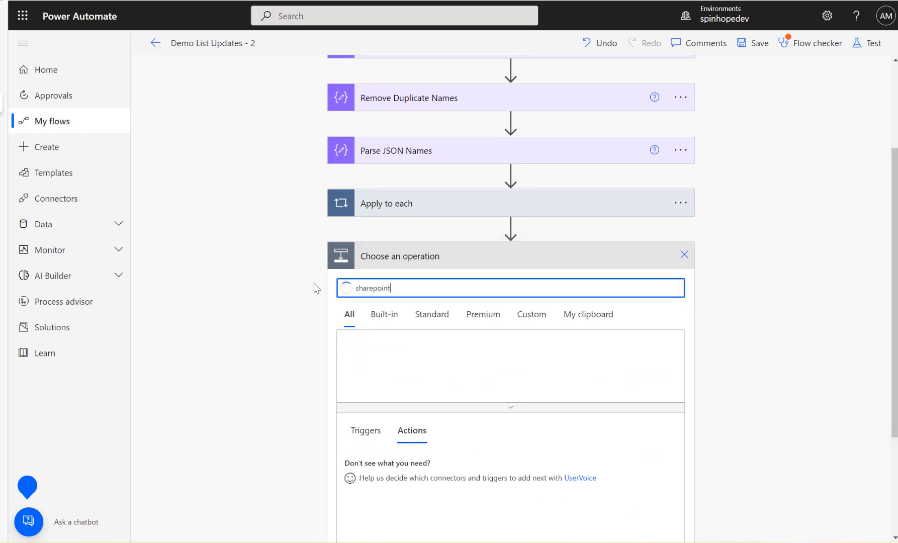
pyautogui.scroll(-3, 461, 350)
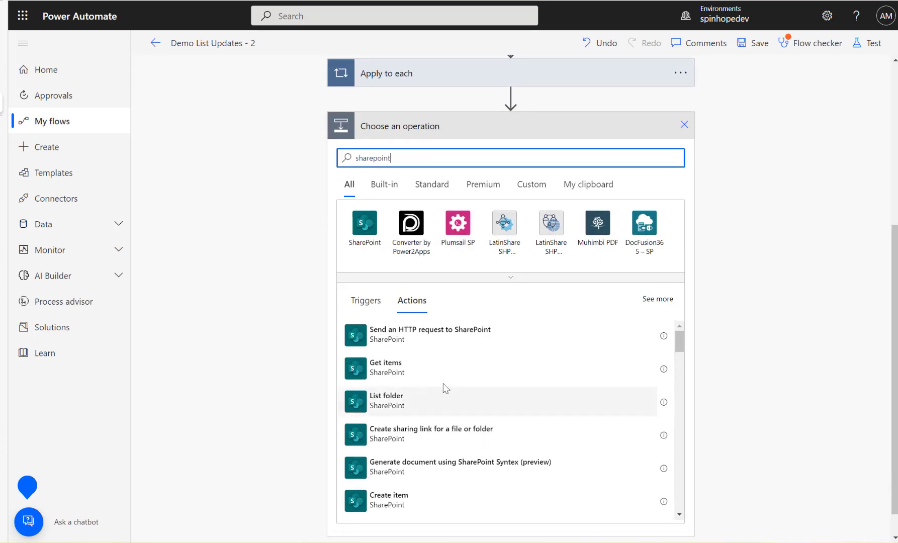
pyautogui.click(393, 364)
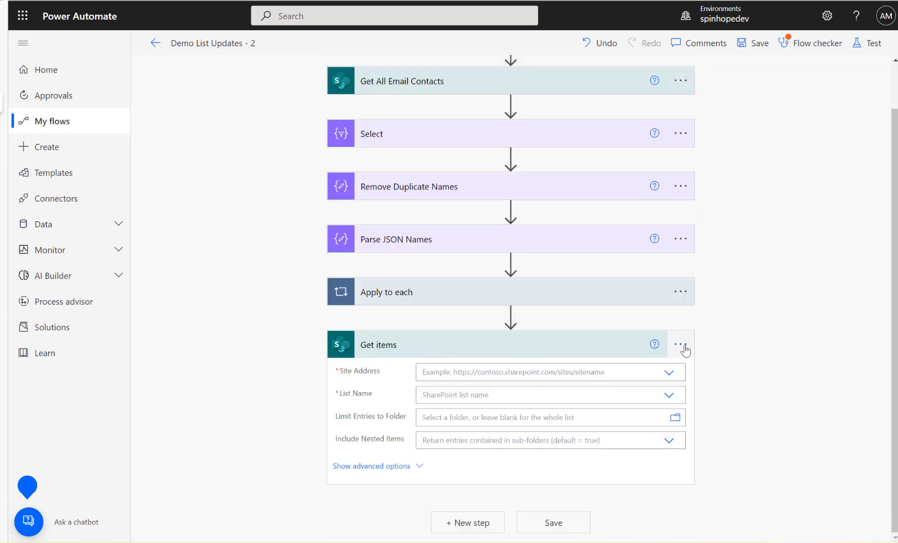
# Set the Get items action's site address to Spinhope Ltd Team Site and its list name to Distributor List.
pyautogui.click(670, 374)
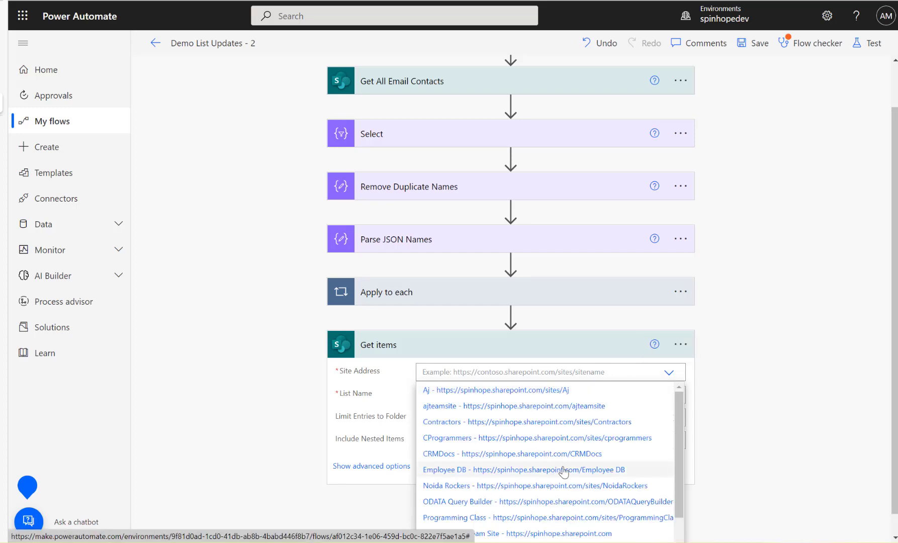
pyautogui.scroll(-1, 564, 473)
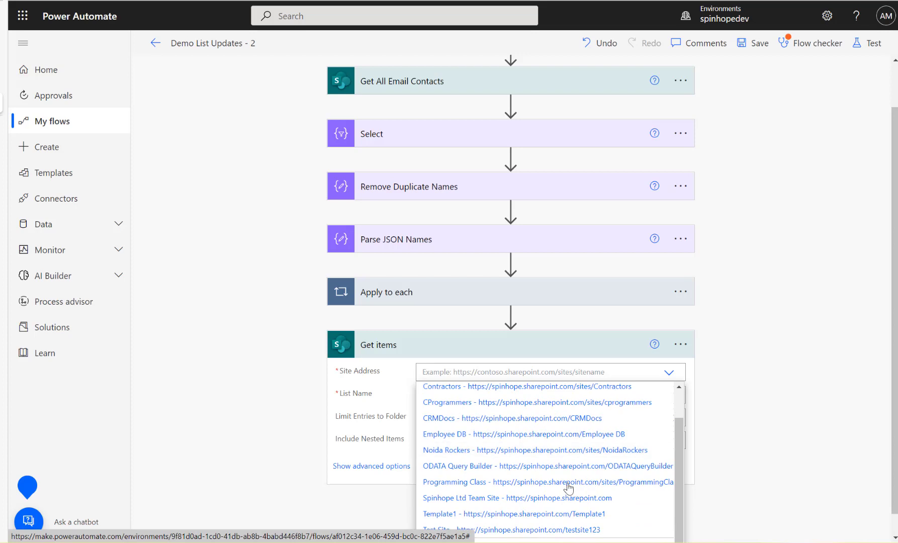
pyautogui.click(515, 503)
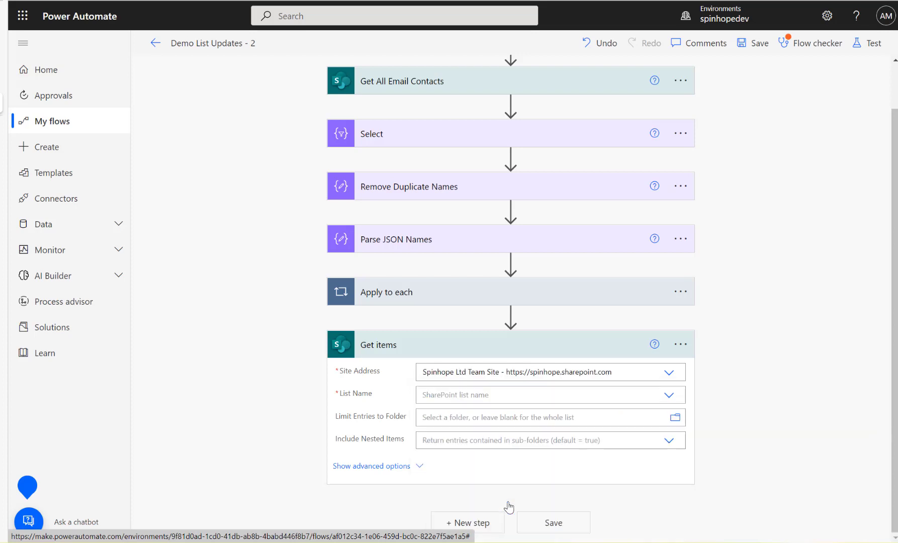
pyautogui.click(588, 396)
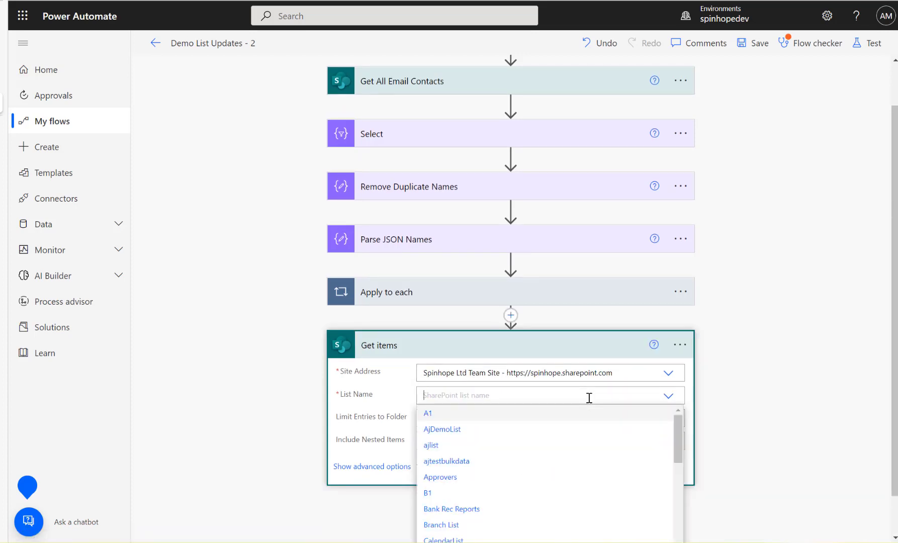
pyautogui.write('dis')
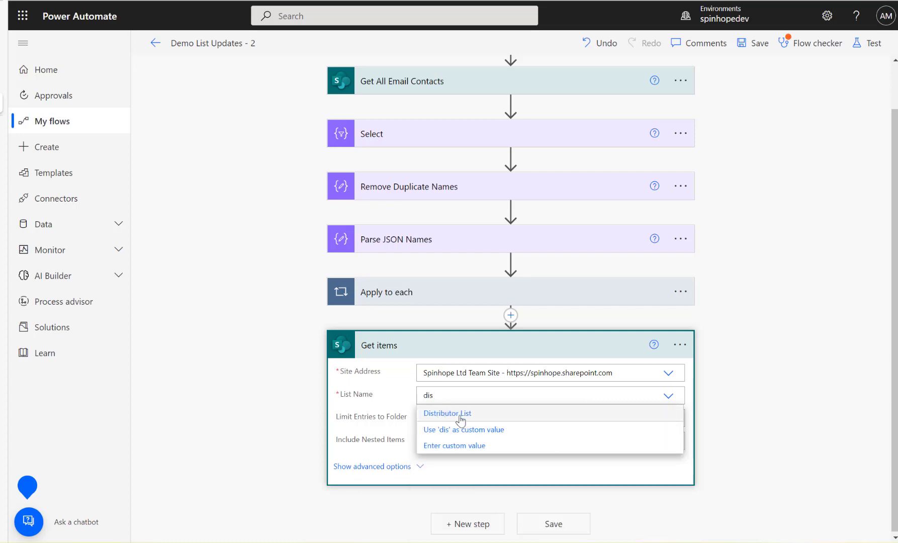
pyautogui.click(459, 414)
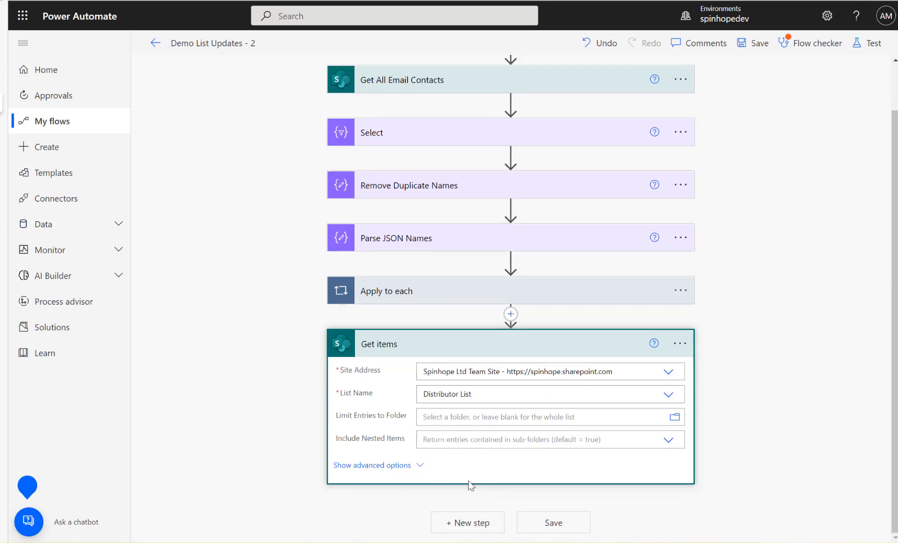
# Rename the new Get items action to "Get items distributor list".
pyautogui.click(681, 345)
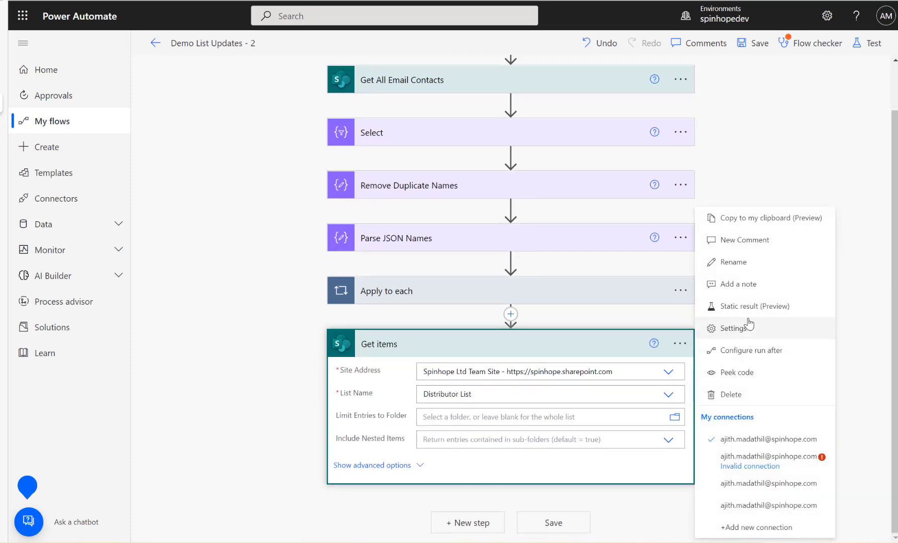
pyautogui.click(739, 262)
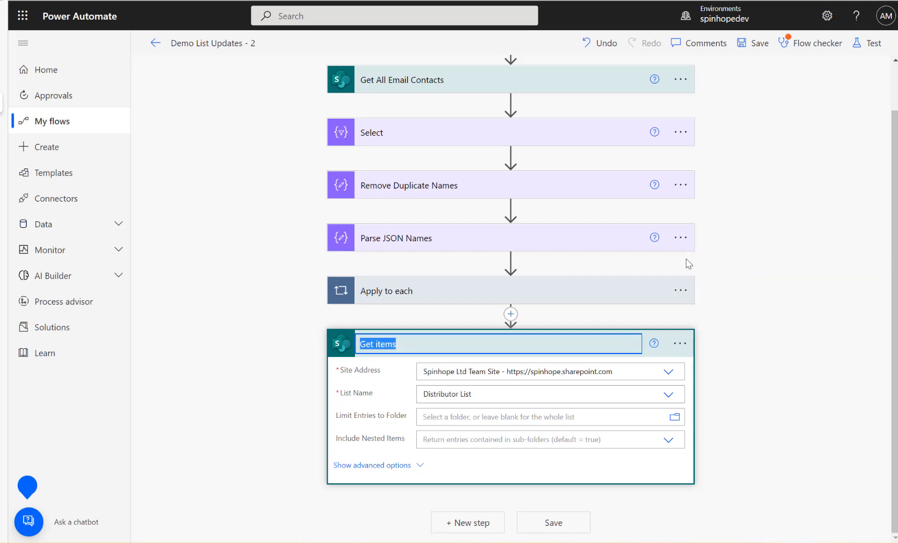
pyautogui.click(427, 345)
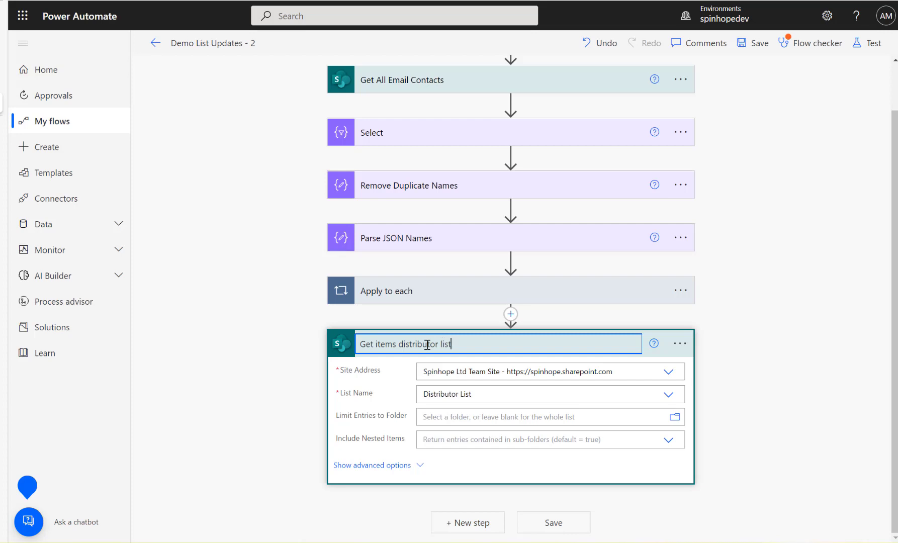
pyautogui.click(288, 380)
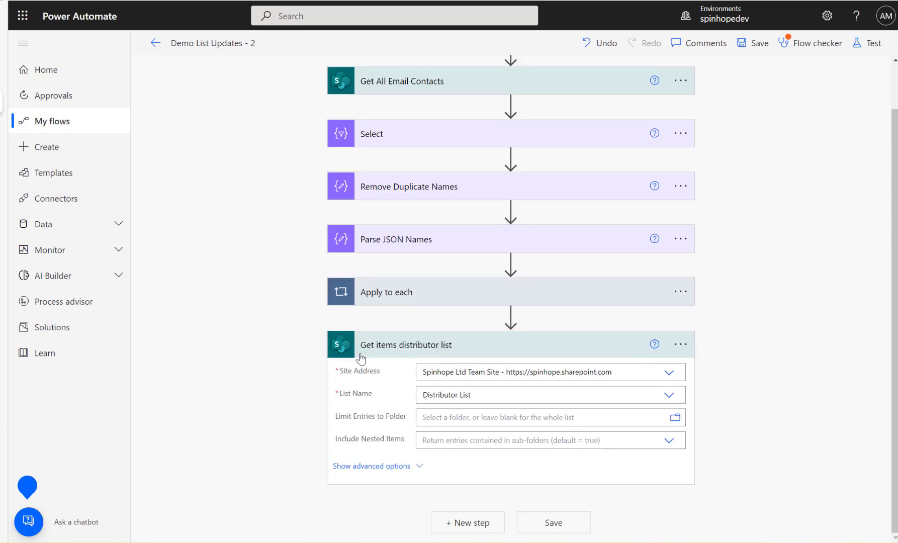
# Add a Compose action at the end of the flow with the Title from Get items distributor list as its input.
pyautogui.click(471, 522)
pyautogui.write('compose')
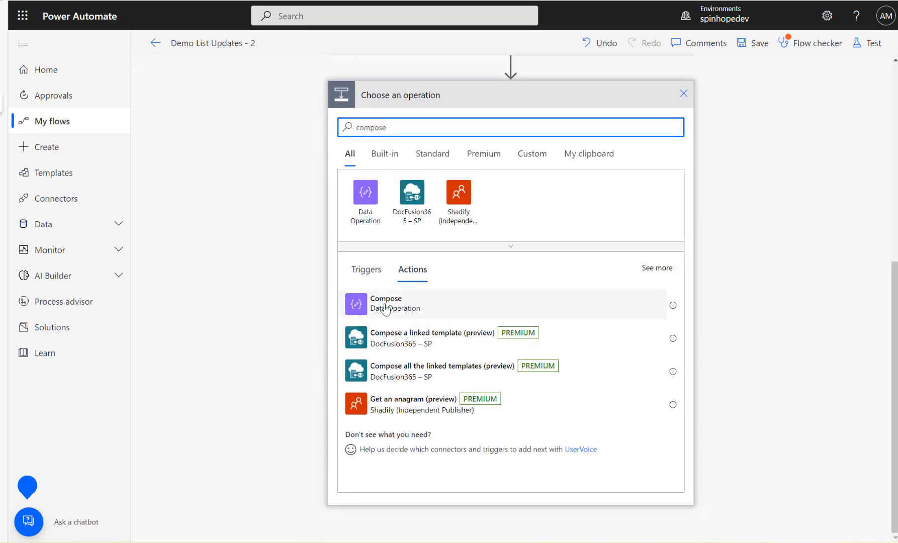
pyautogui.click(386, 306)
pyautogui.click(476, 470)
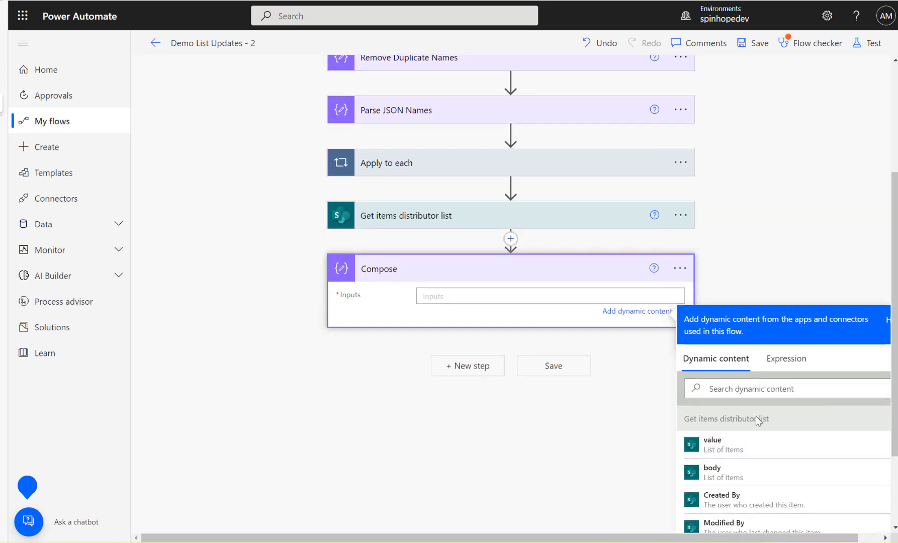
pyautogui.scroll(-3, 764, 447)
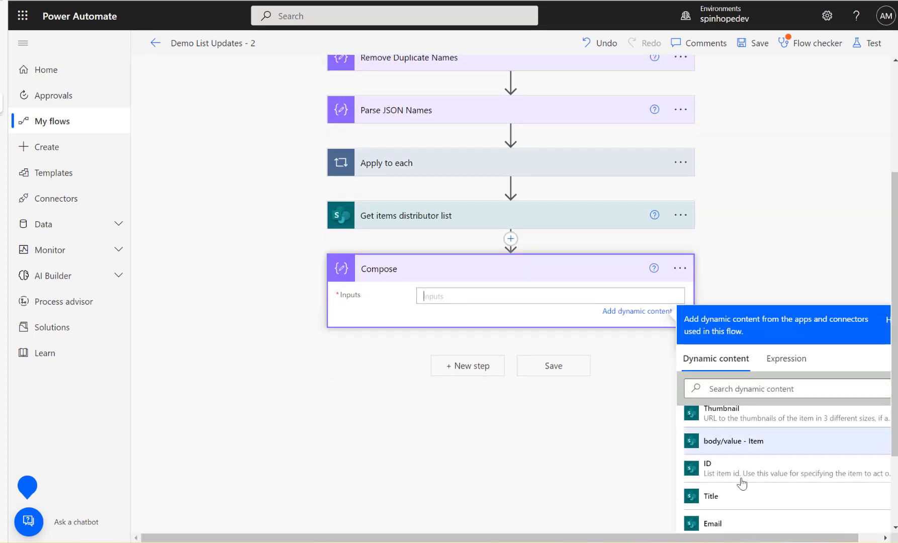
pyautogui.click(738, 503)
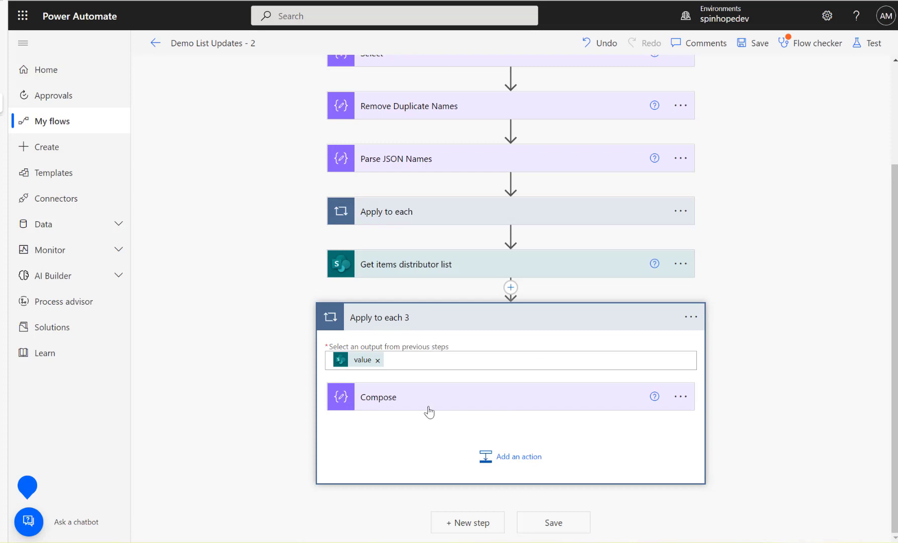
pyautogui.click(405, 398)
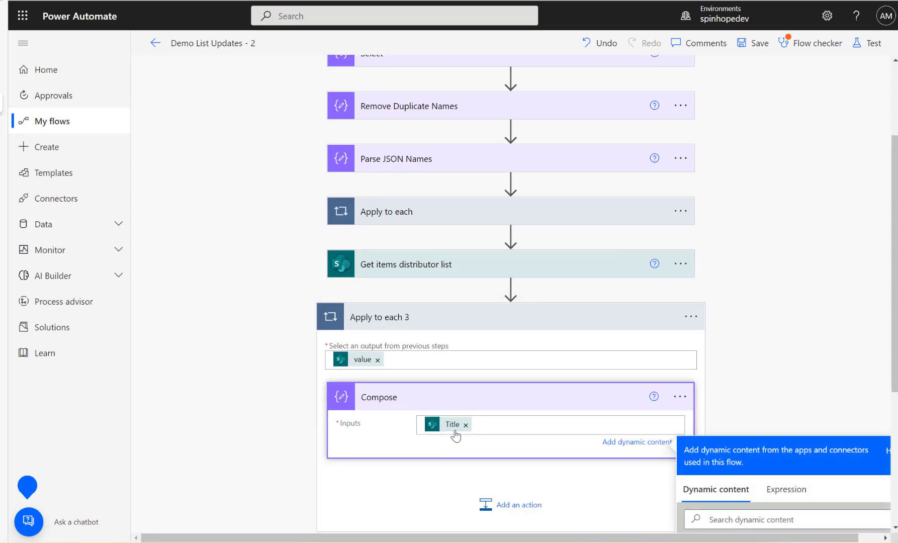
# Switch to SharePoint and compare the names in the Distributor List with the titles in Email Contacts.
pyautogui.moveTo(4, 151)
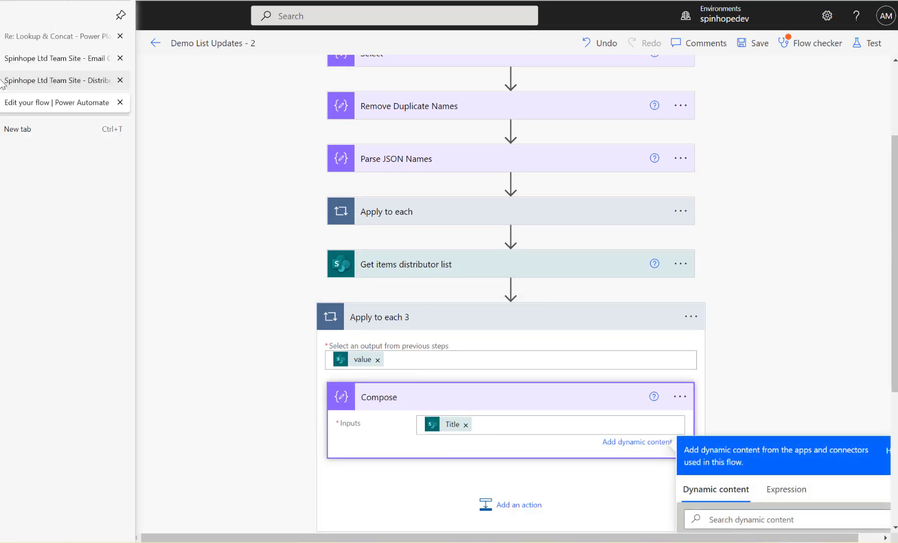
pyautogui.click(30, 83)
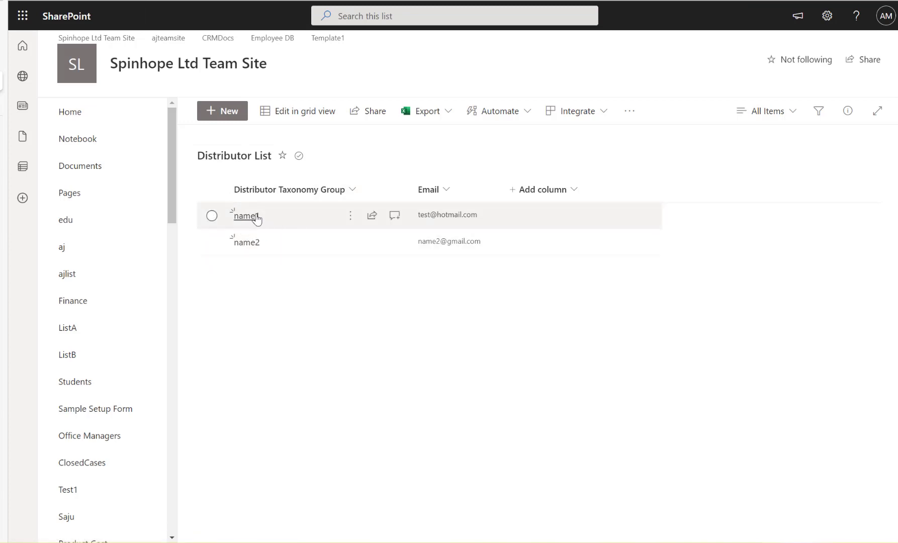
pyautogui.moveTo(4, 85)
pyautogui.click(28, 59)
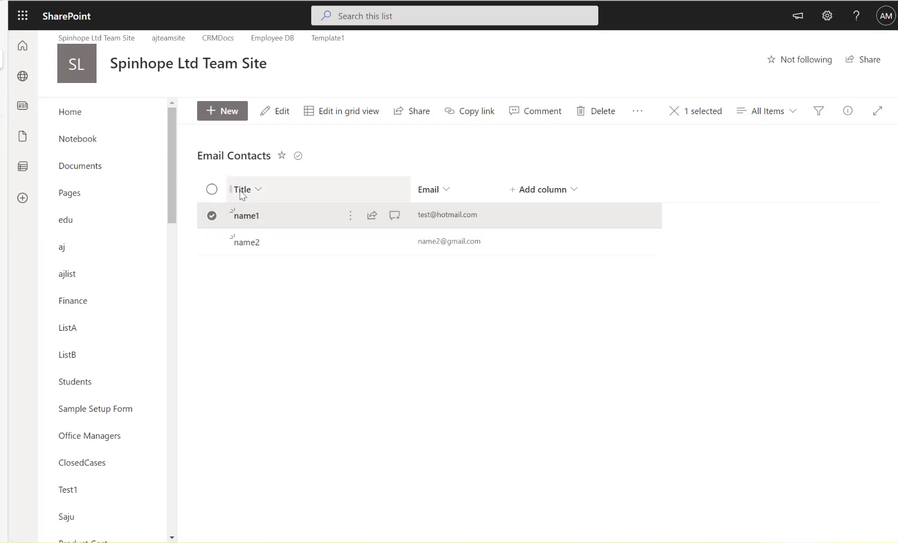
# Switch back to the Power Automate flow and review the settings of the Get All Email Contacts action.
pyautogui.click(28, 117)
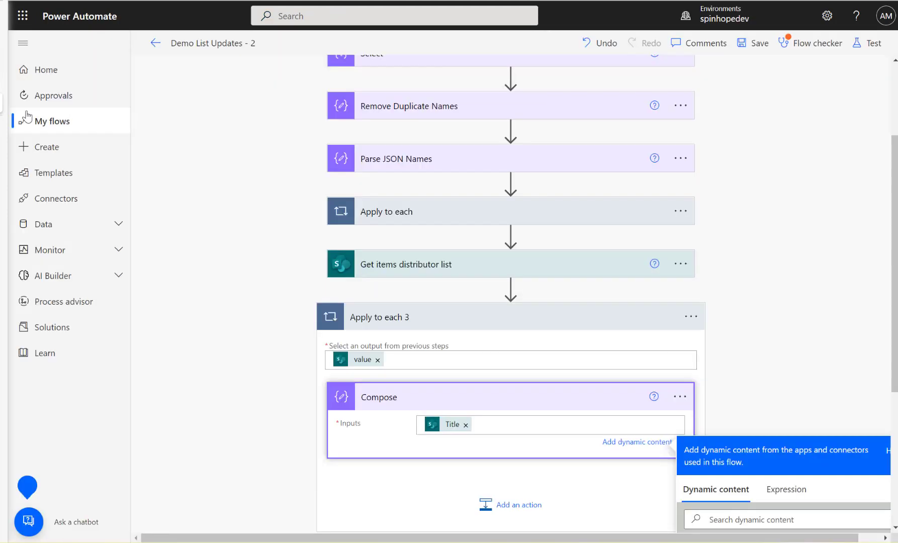
pyautogui.scroll(-5, 500, 378)
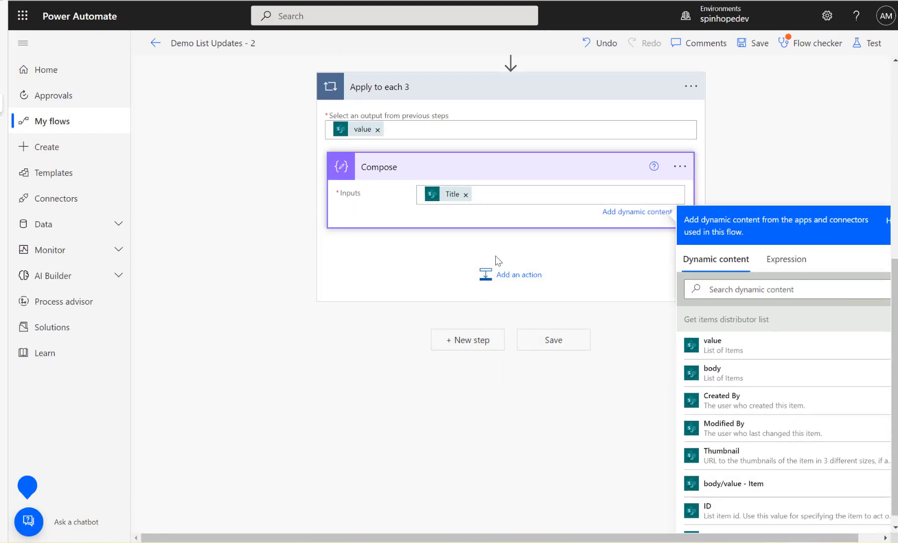
pyautogui.click(497, 280)
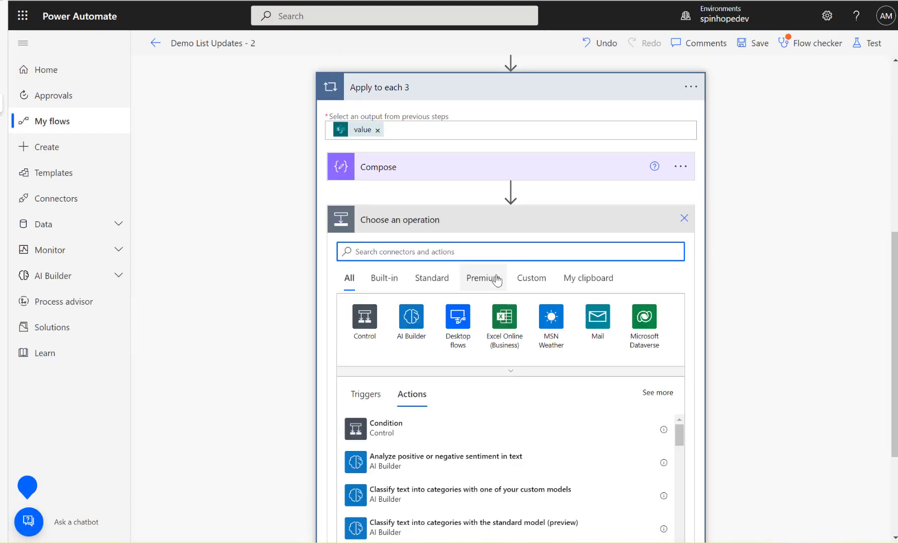
pyautogui.scroll(8, 246, 261)
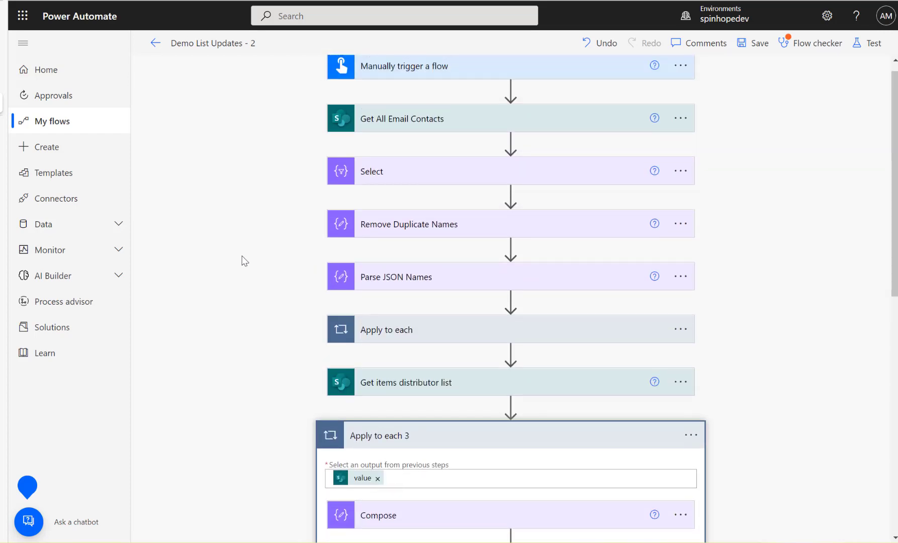
pyautogui.click(408, 144)
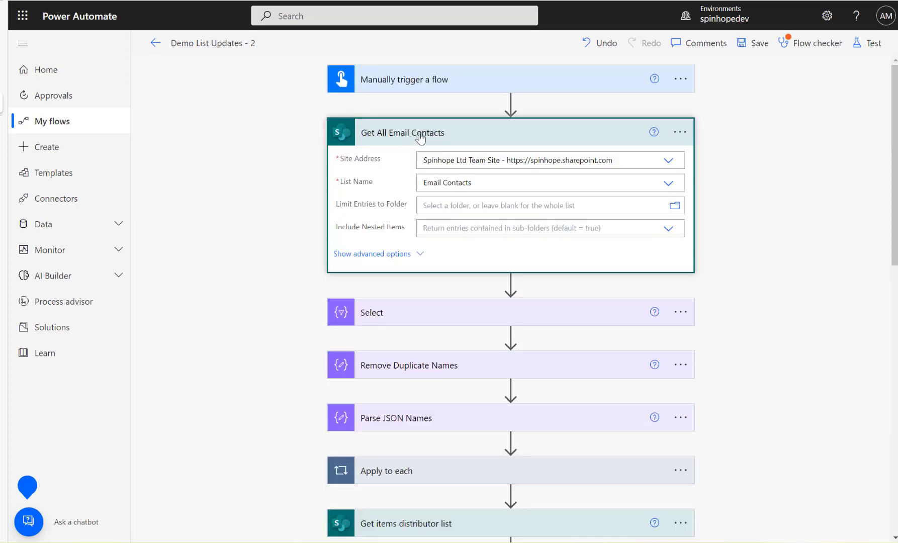
pyautogui.click(478, 135)
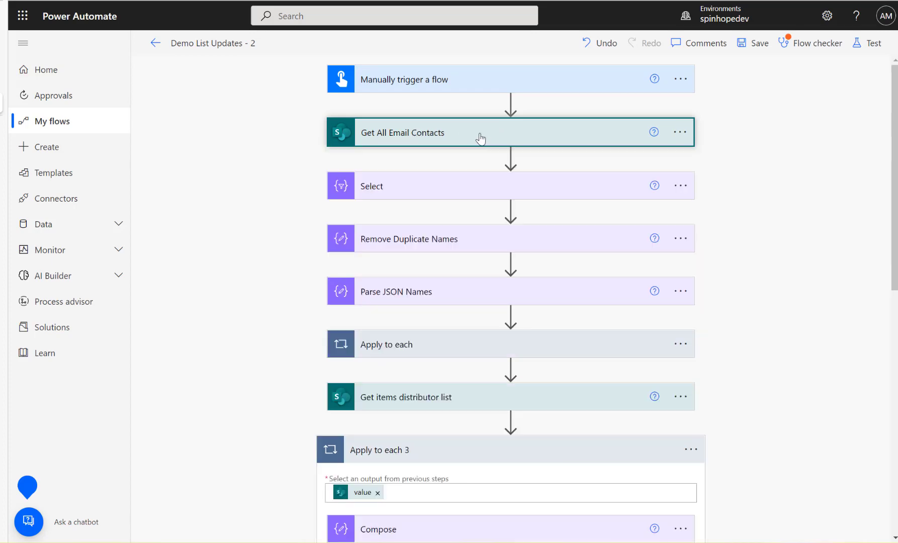
pyautogui.scroll(-10, 501, 333)
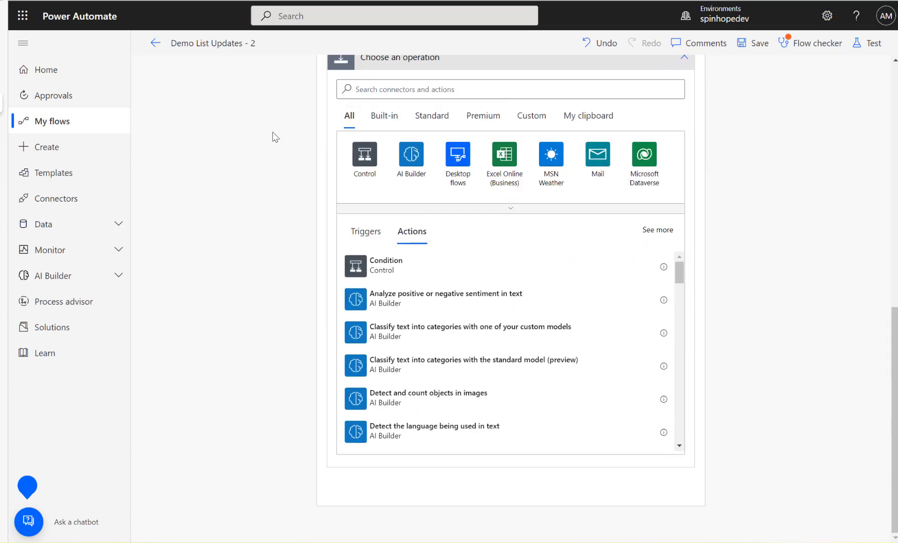
pyautogui.scroll(2, 266, 163)
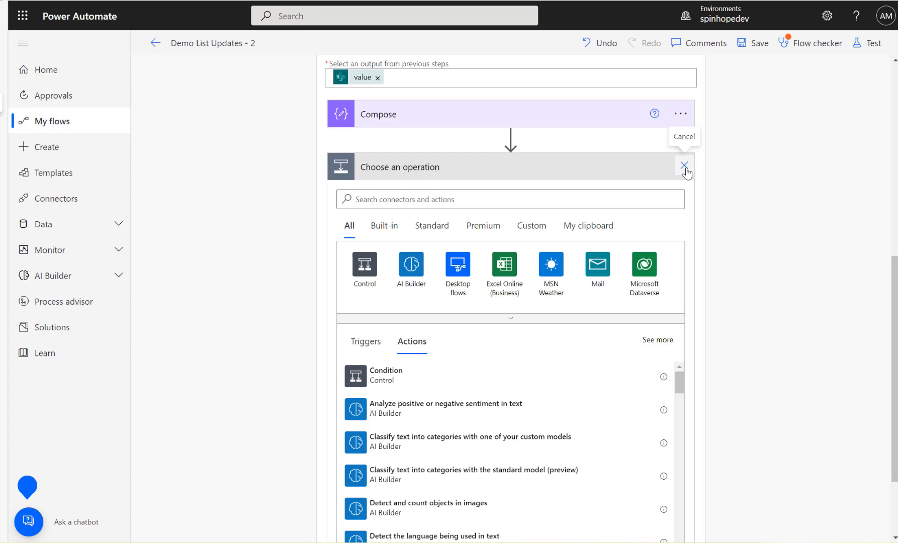
pyautogui.click(401, 200)
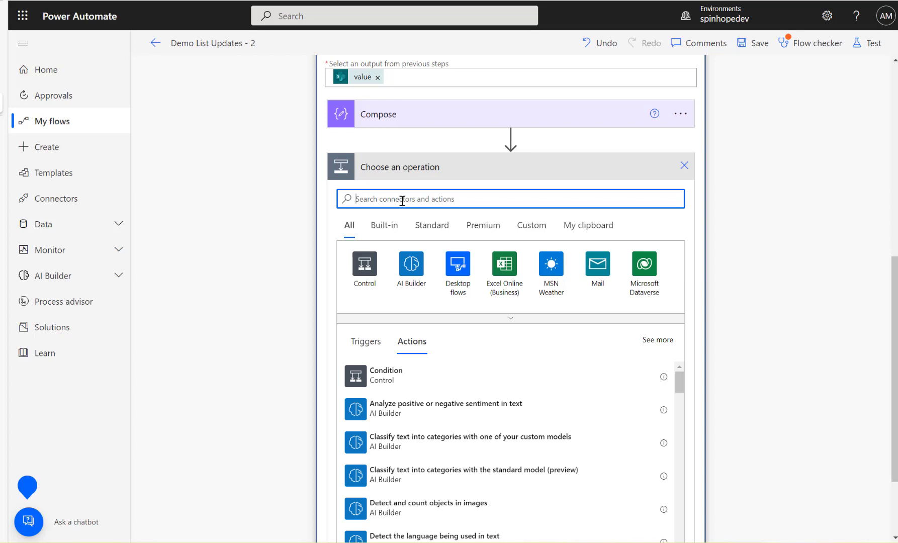
pyautogui.write('sharepoint')
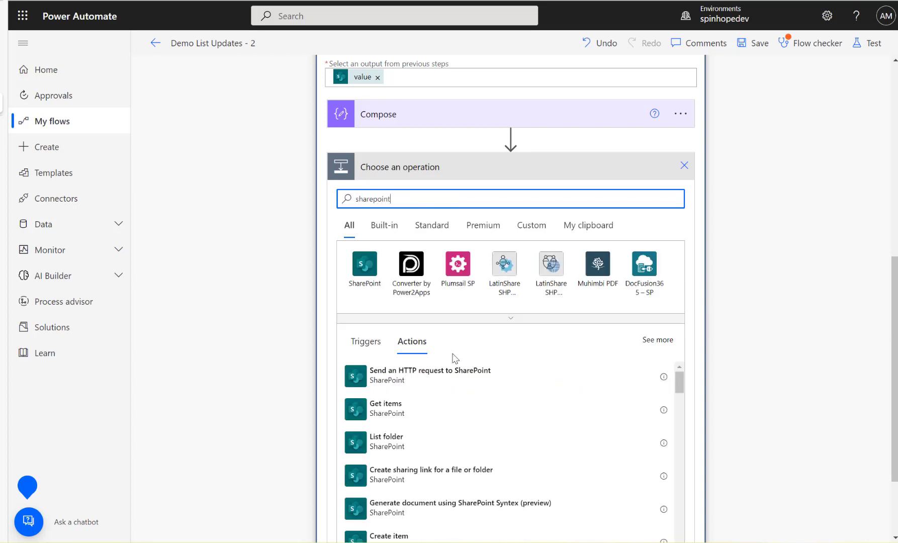
pyautogui.click(366, 272)
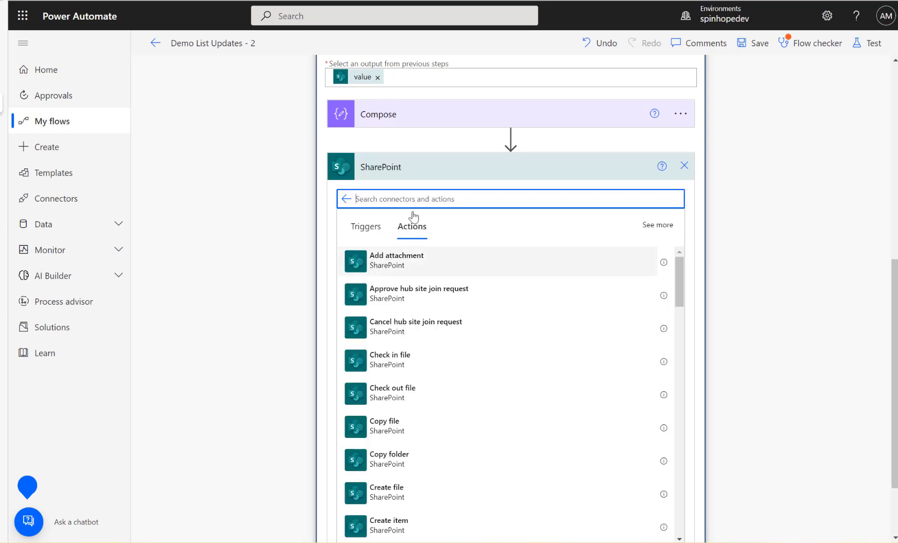
pyautogui.click(685, 166)
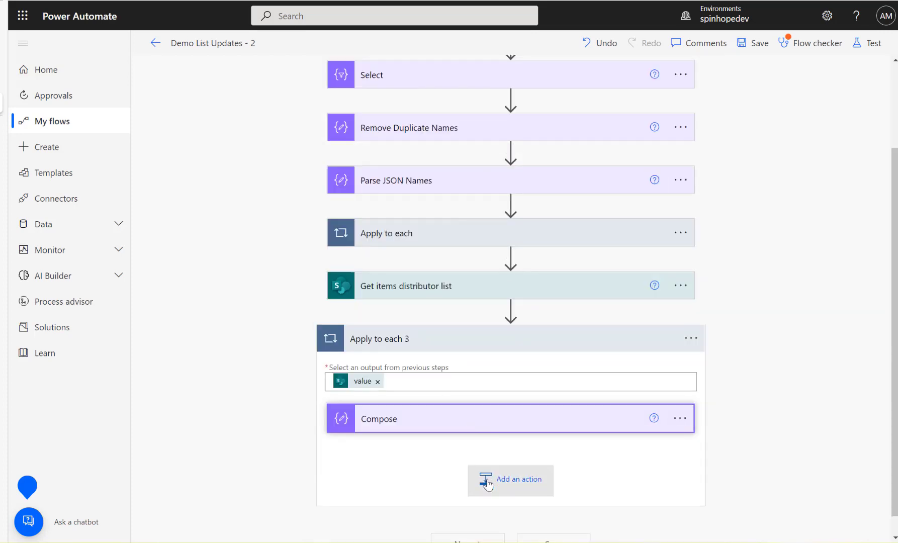
# Add a SharePoint Get items action after Compose inside the Apply to each 3 loop.
pyautogui.click(510, 481)
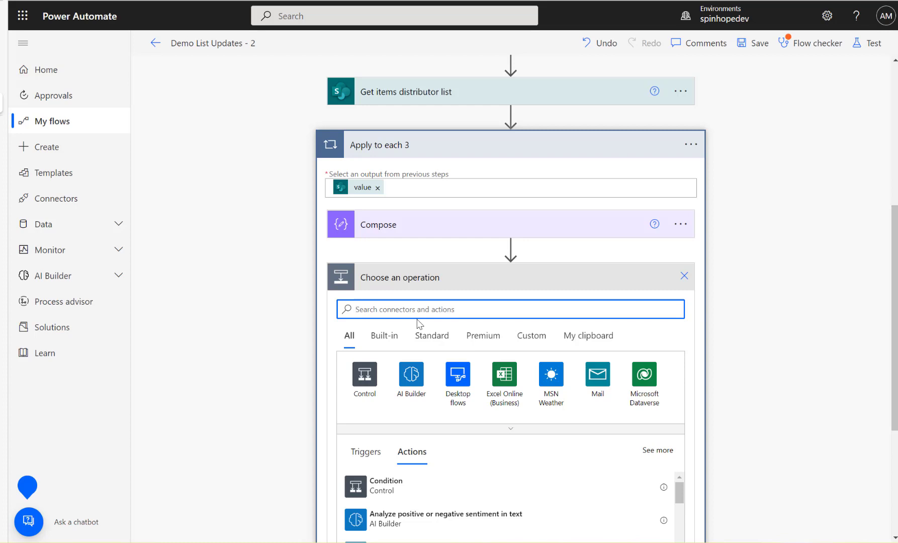
pyautogui.write('shareppoint')
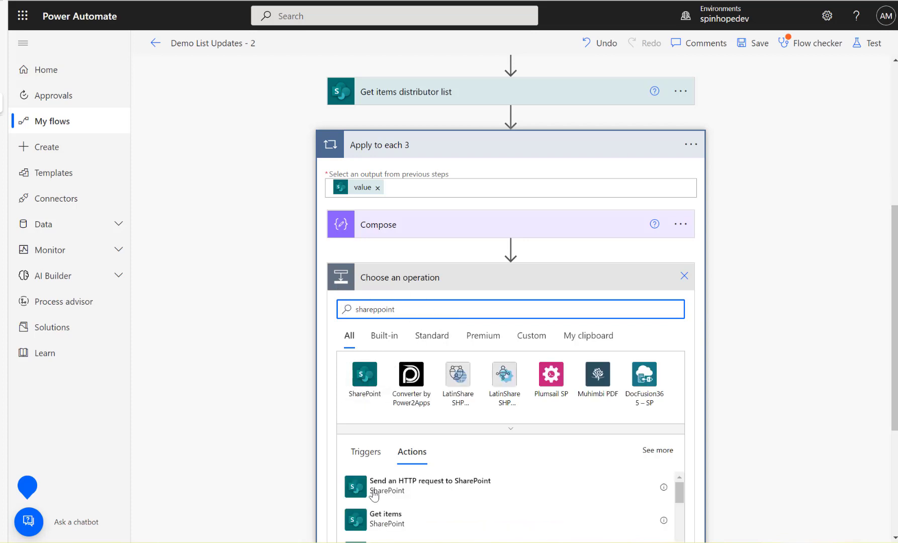
pyautogui.click(372, 397)
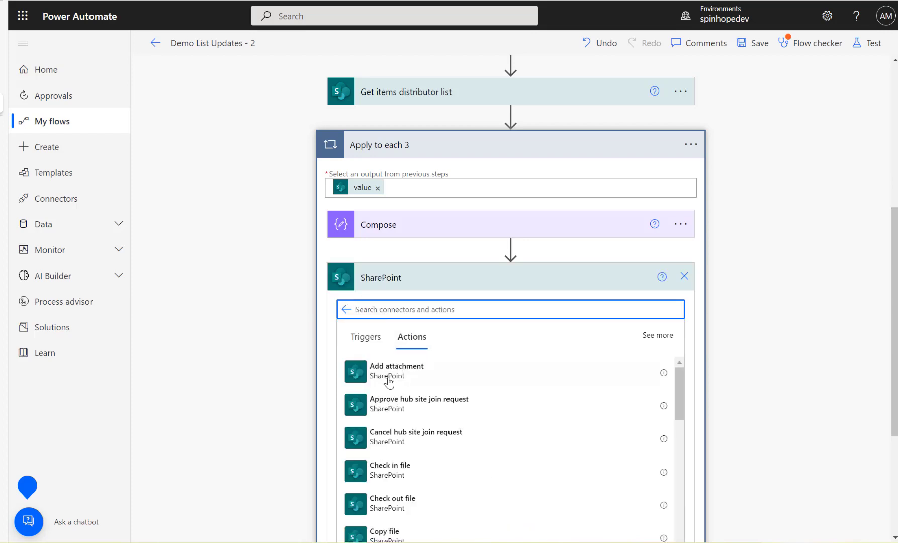
pyautogui.write('get tiem')
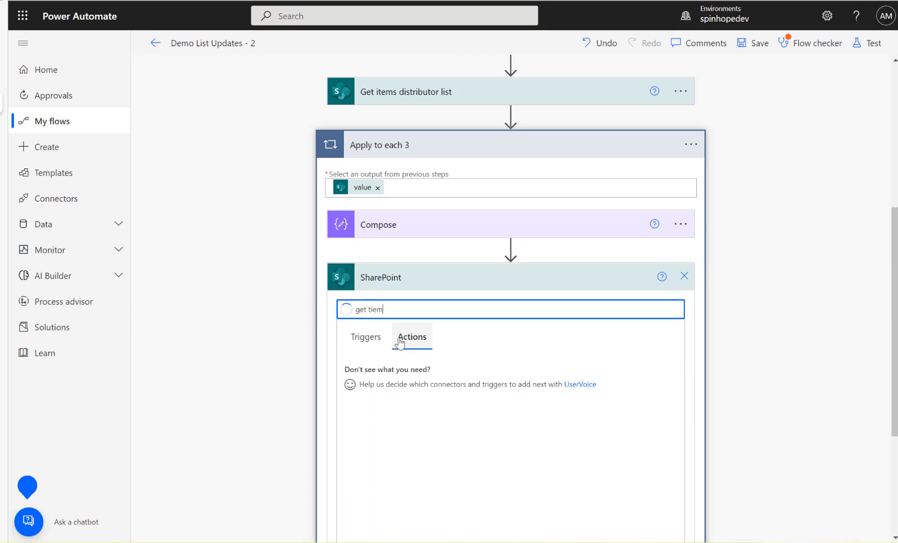
pyautogui.press('BackSpace')
pyautogui.press('BackSpace')
pyautogui.press('BackSpace')
pyautogui.press('BackSpace')
pyautogui.write('it')
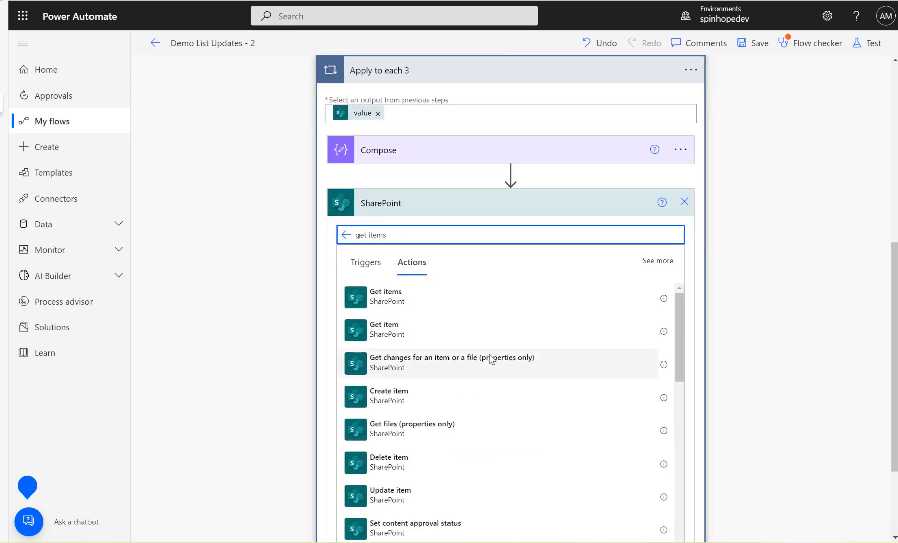
pyautogui.click(394, 301)
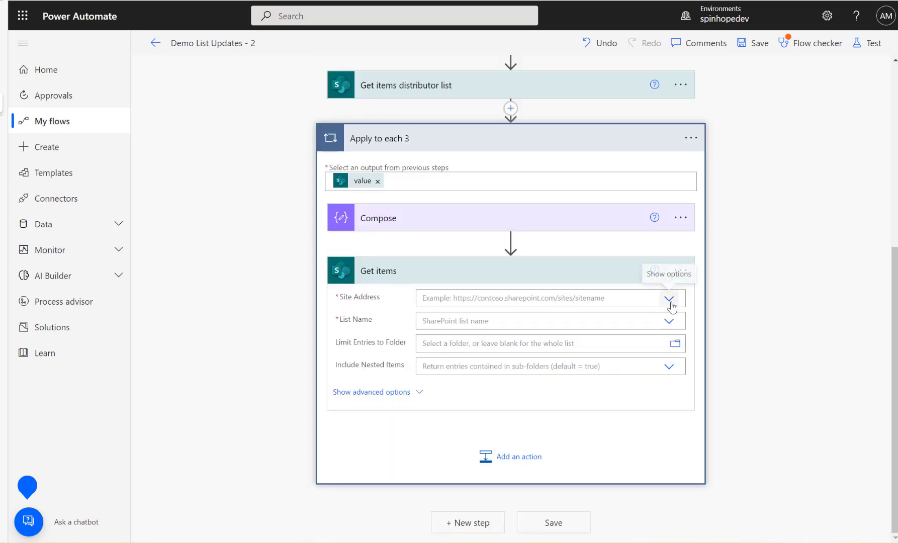
# Set the new Get items action's site address to Spinhope Ltd Team Site and its list name to Email Contacts.
pyautogui.click(670, 302)
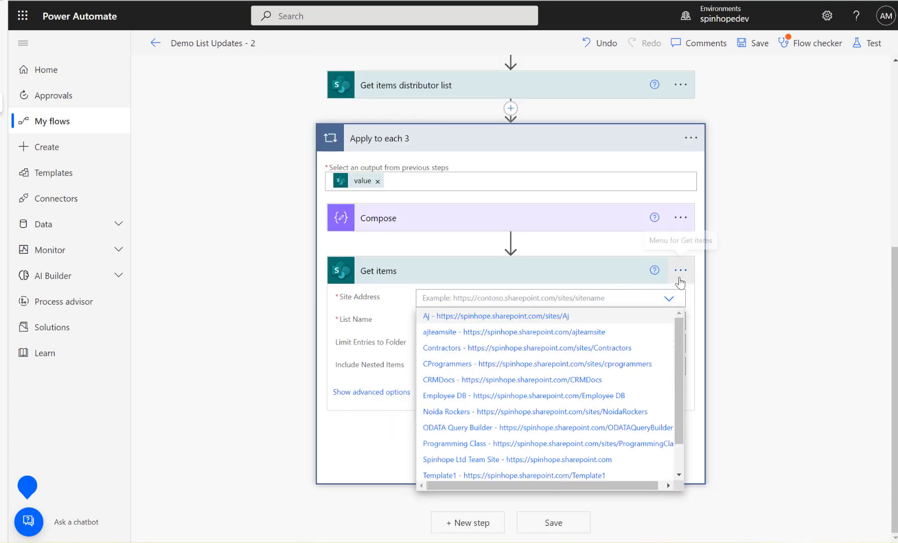
pyautogui.click(679, 277)
pyautogui.click(668, 298)
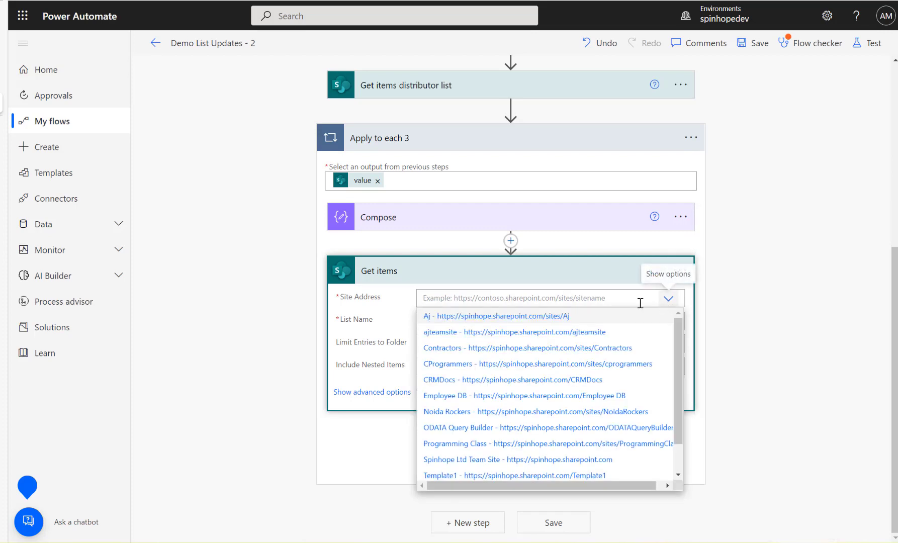
pyautogui.click(554, 459)
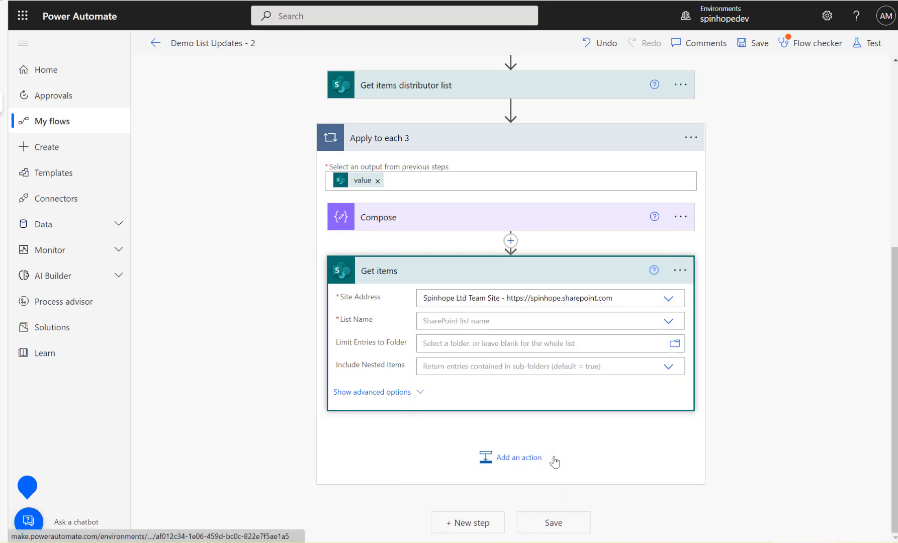
pyautogui.click(569, 322)
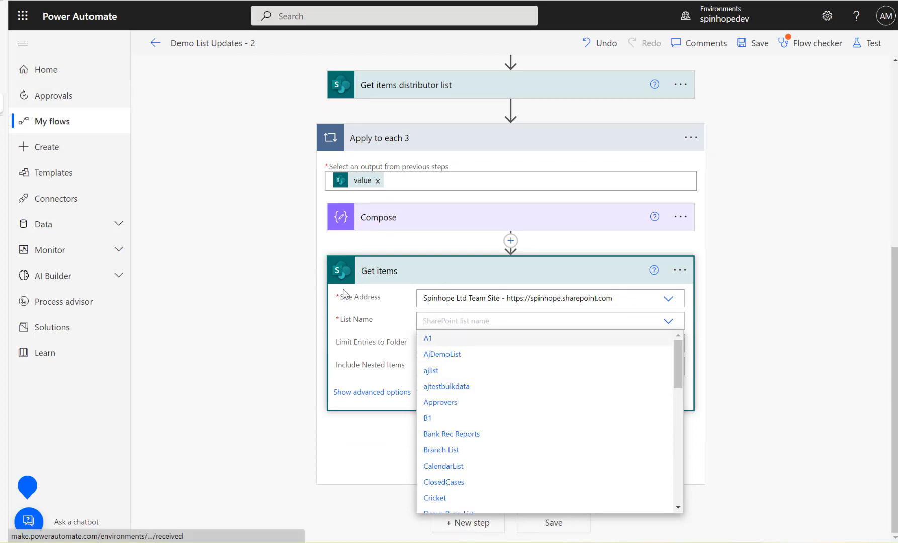
pyautogui.write('emai')
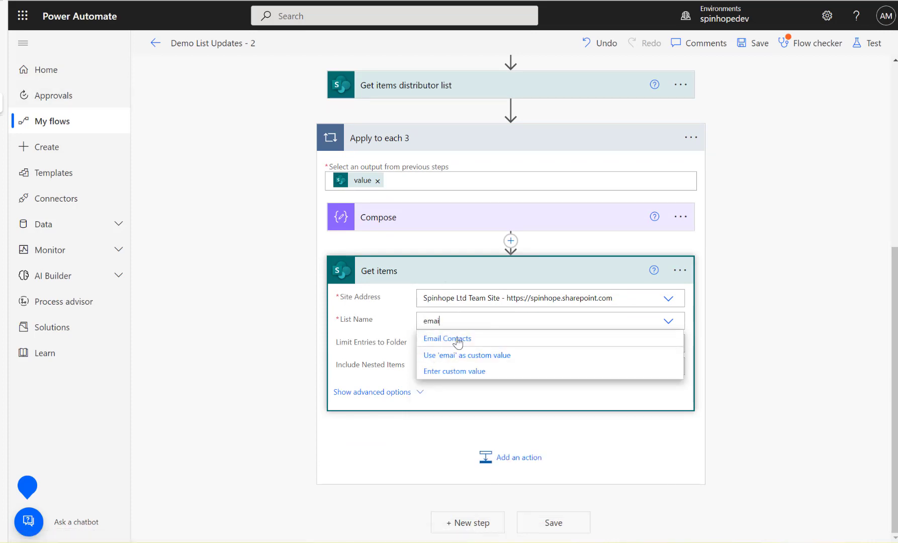
pyautogui.click(455, 338)
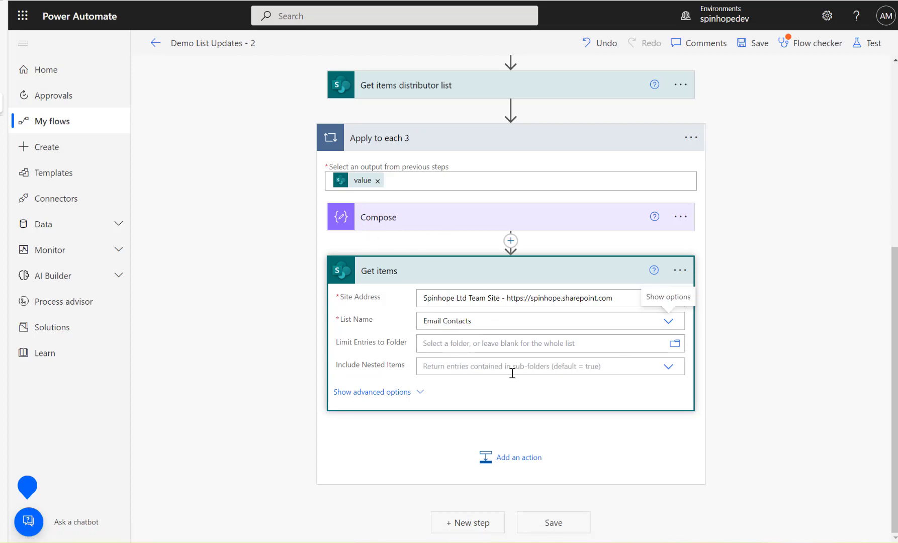
# Show the advanced options of Get items and enter Title eq '' as the filter query.
pyautogui.click(395, 395)
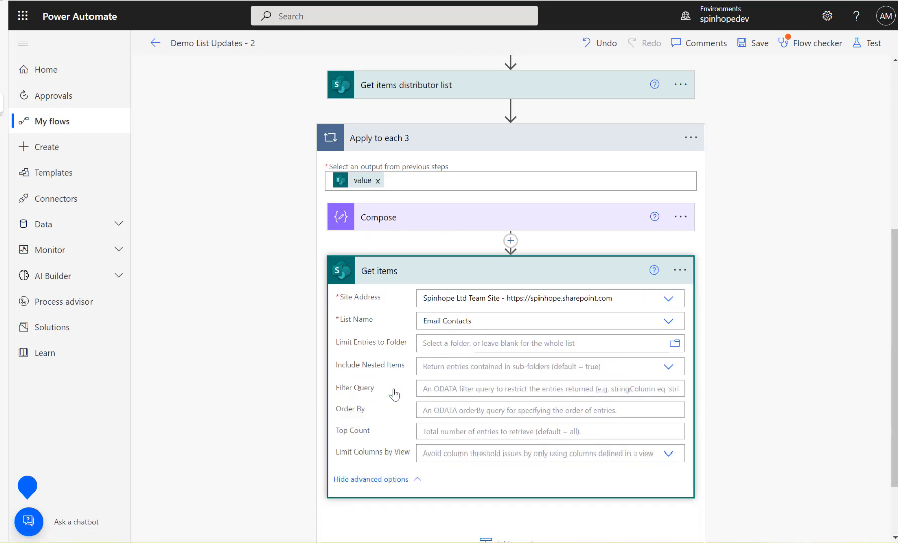
pyautogui.click(467, 389)
pyautogui.write("Title eq '")
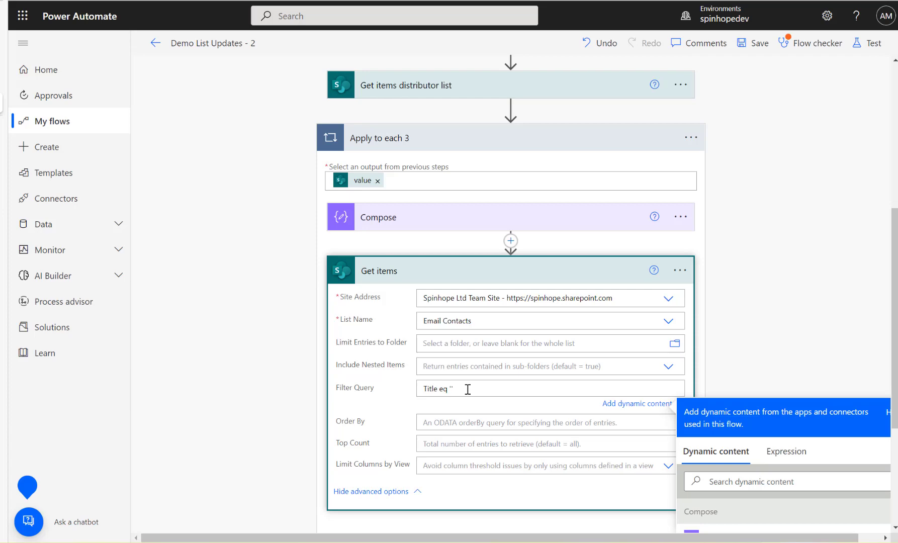
pyautogui.scroll(-3, 792, 398)
pyautogui.write("itle eq ''")
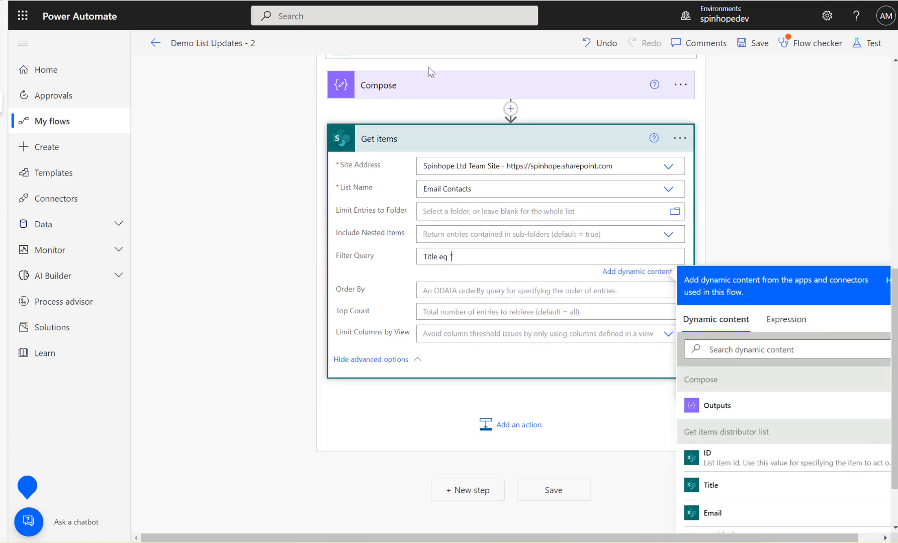
# Insert the Compose action's Outputs between the quotes of the Get items filter query.
pyautogui.click(418, 91)
pyautogui.click(439, 87)
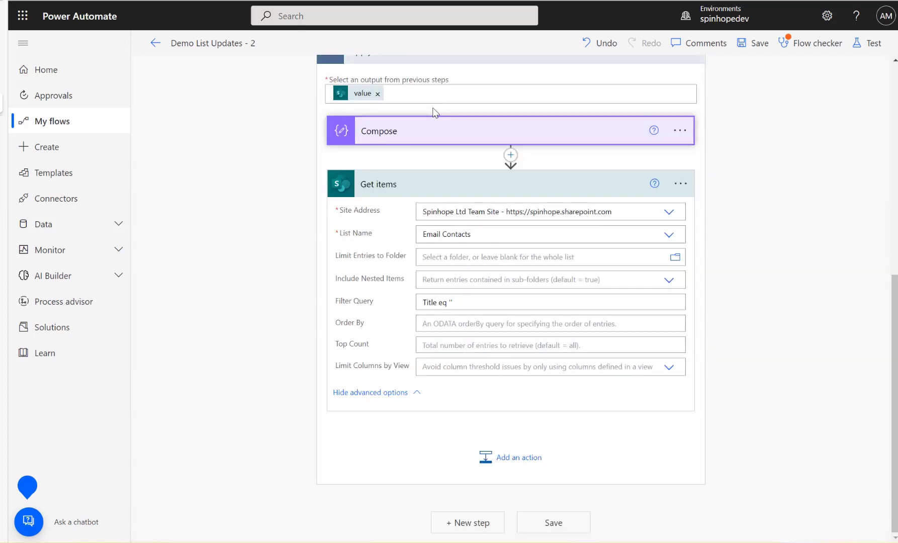
pyautogui.click(478, 301)
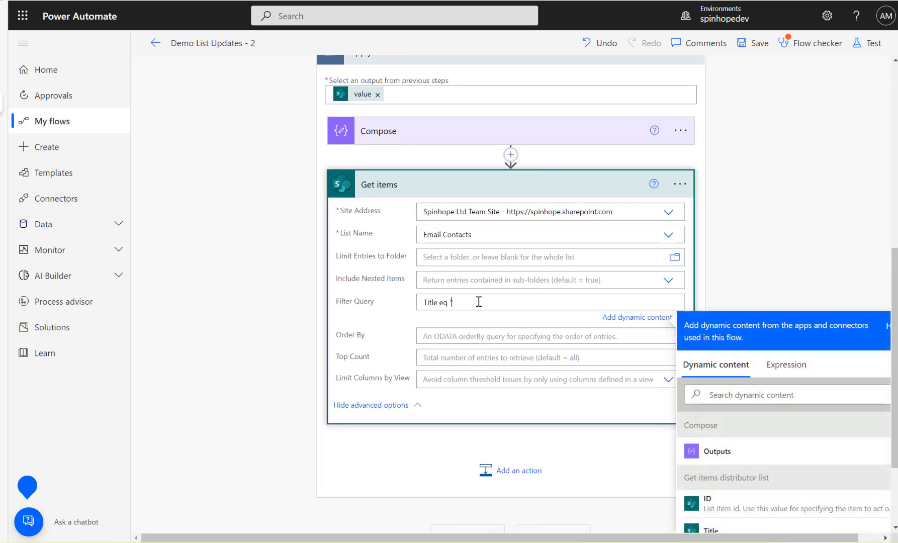
pyautogui.click(734, 398)
pyautogui.write('Title')
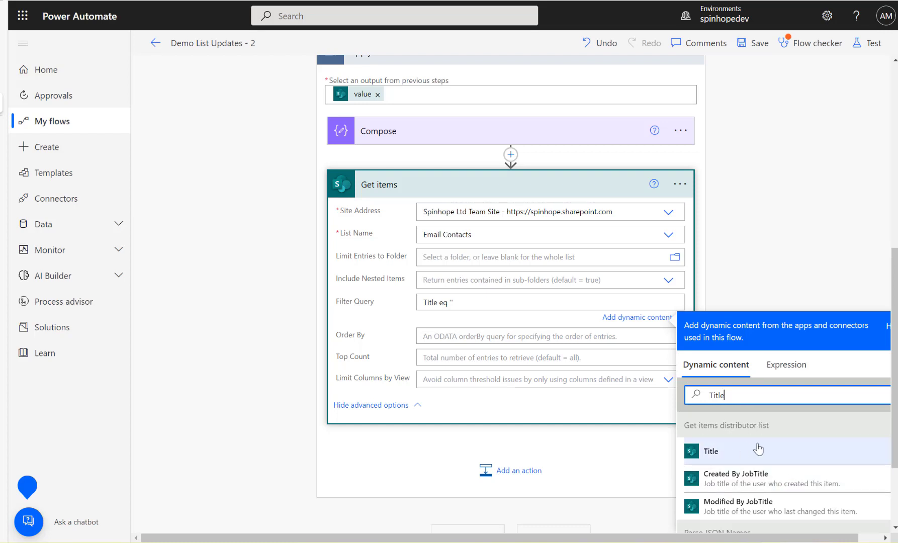
pyautogui.press('BackSpace')
pyautogui.press('BackSpace')
pyautogui.press('BackSpace')
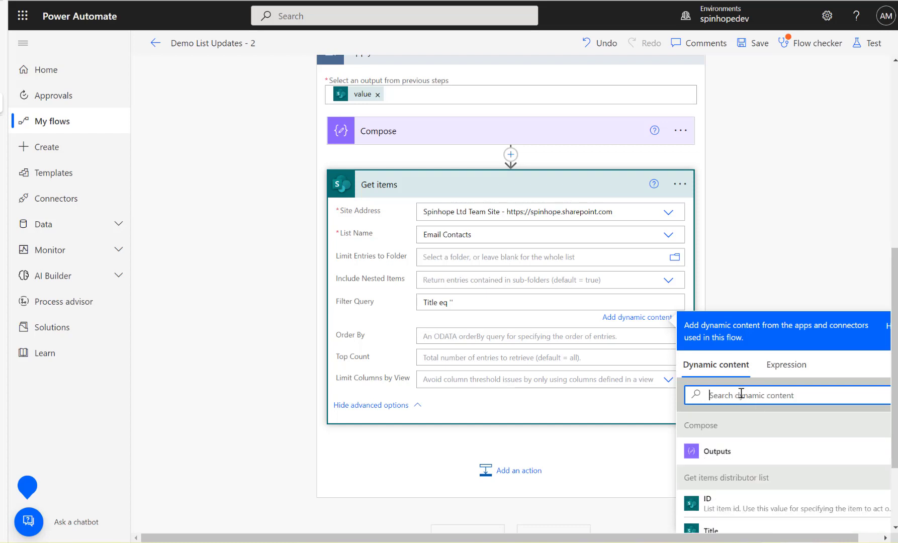
pyautogui.write('out')
pyautogui.click(718, 454)
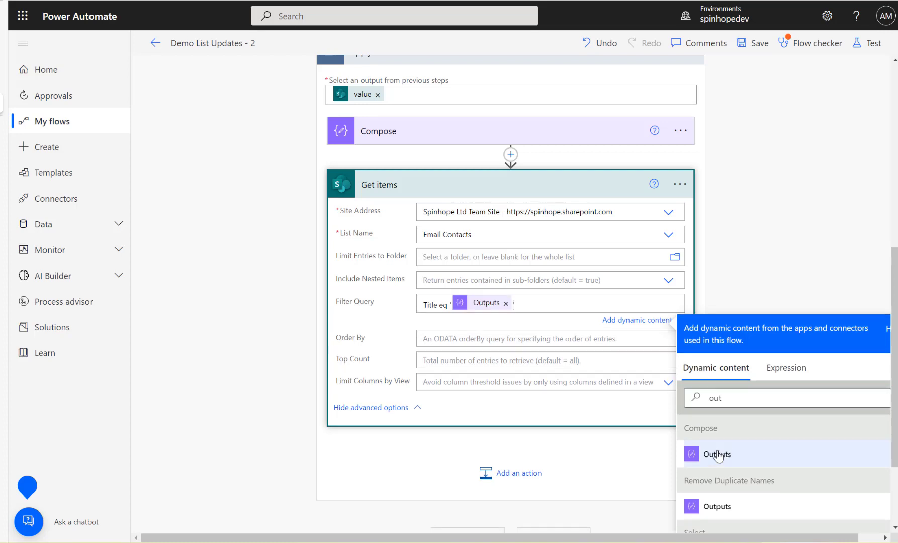
# Add a Condition control after Get items inside the Apply to each 3 loop.
pyautogui.click(515, 483)
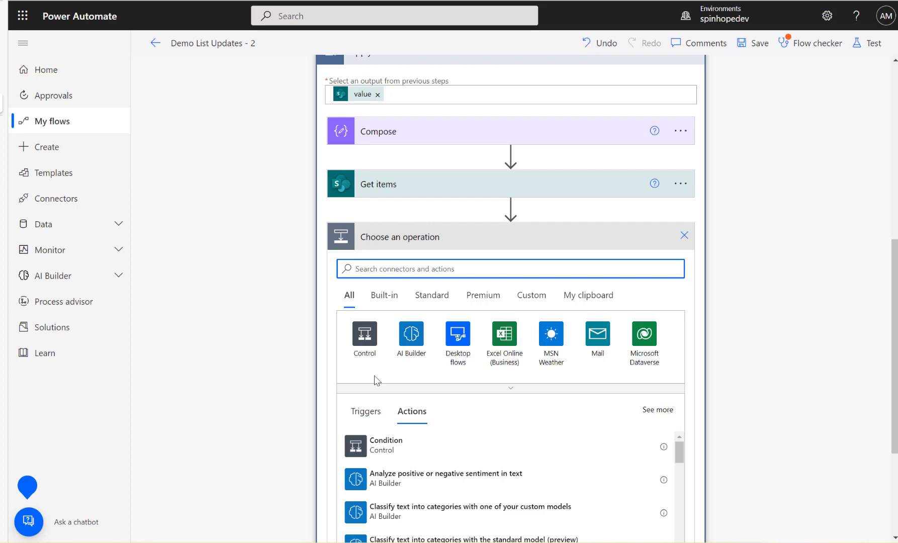
pyautogui.click(369, 344)
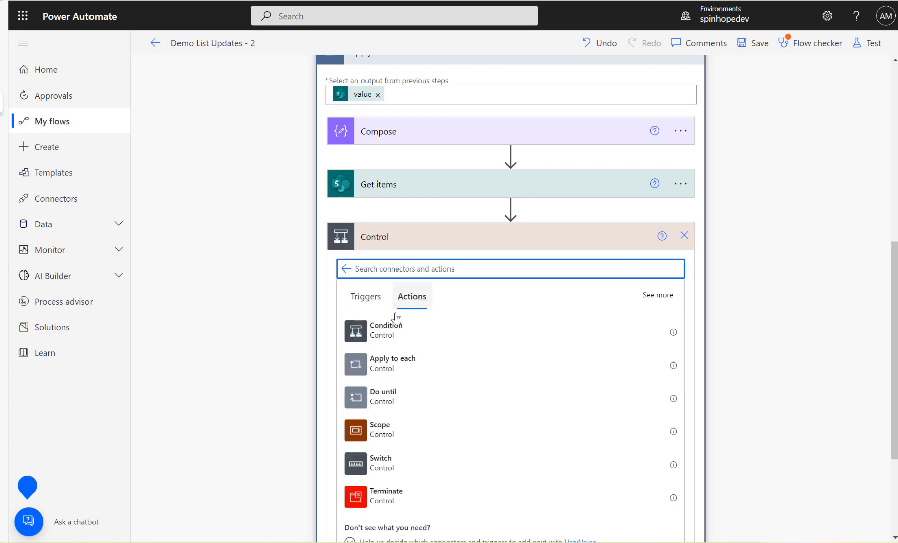
pyautogui.click(394, 338)
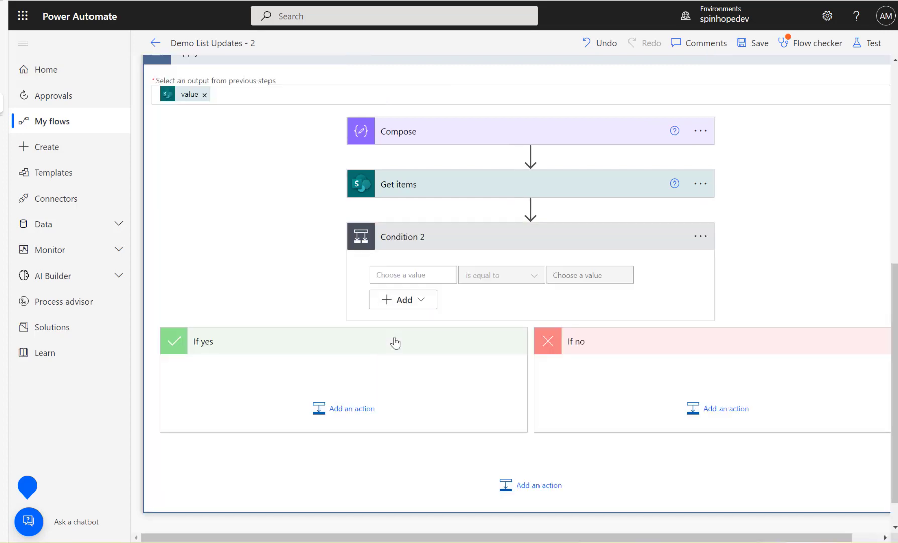
# Set Condition 2's first value to the expression length(outputs('Get_items')?['body/value']), using the value output of Get items.
pyautogui.click(419, 278)
pyautogui.click(600, 342)
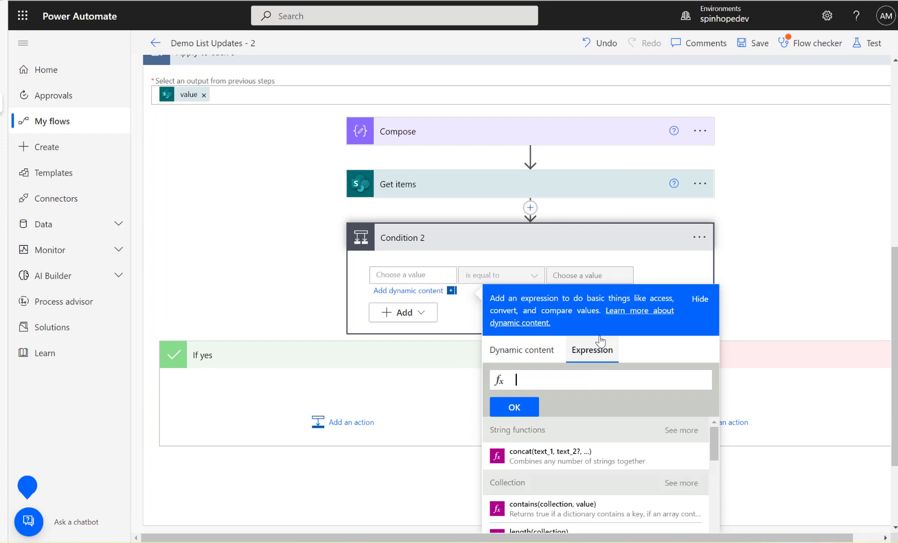
pyautogui.write('length()')
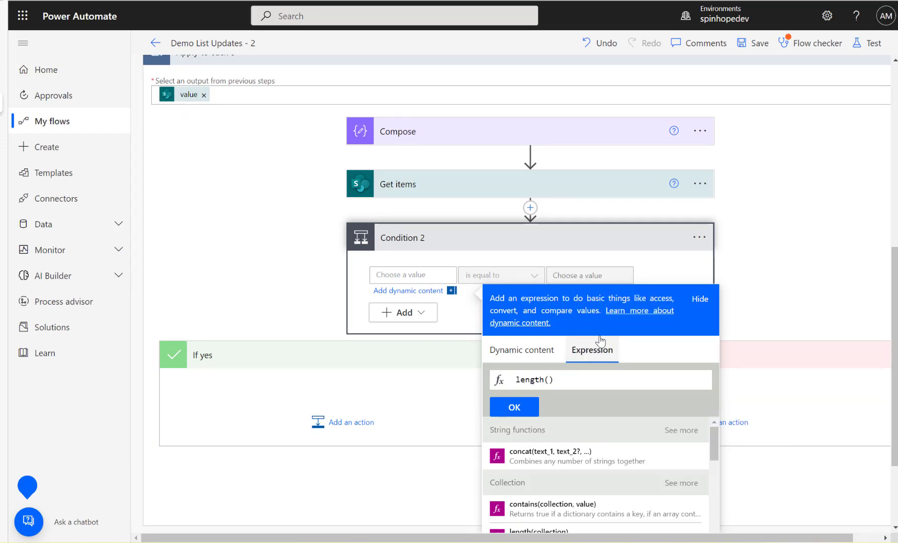
pyautogui.click(534, 356)
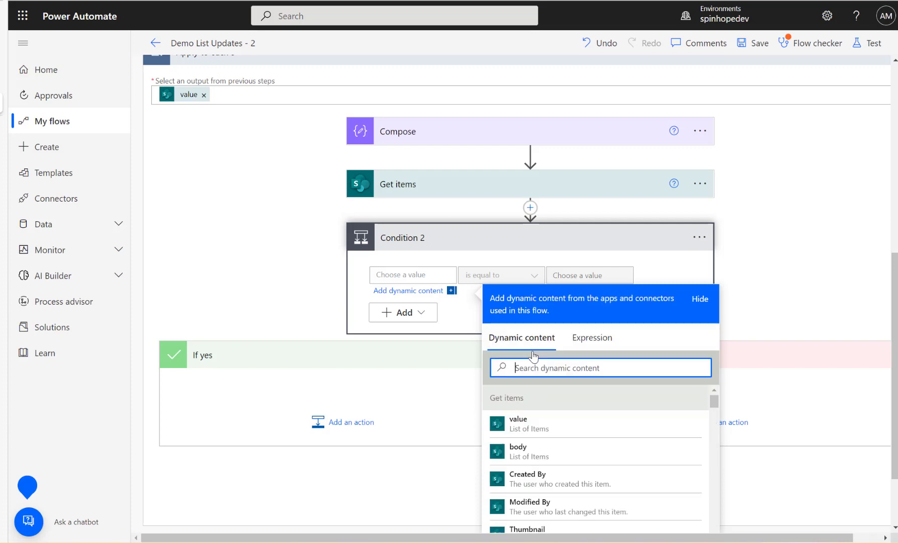
pyautogui.click(596, 341)
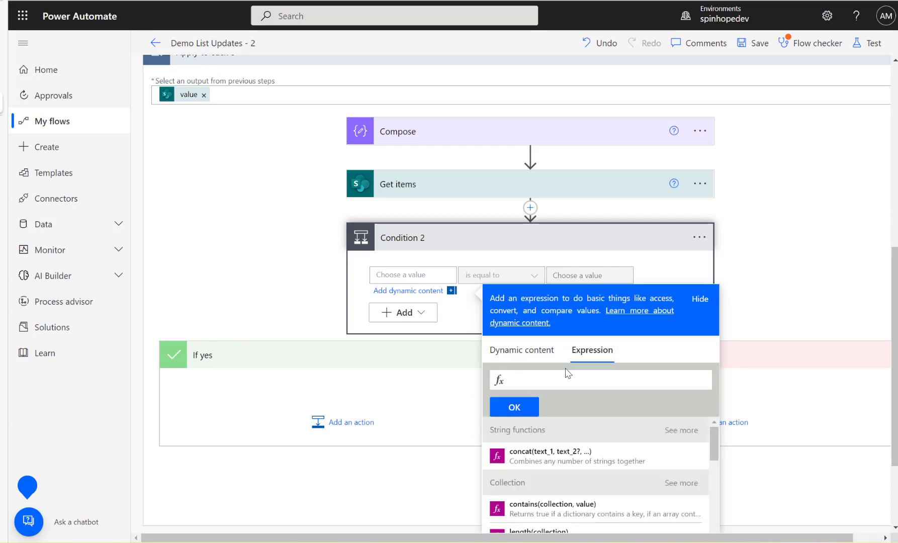
pyautogui.write('1ength(')
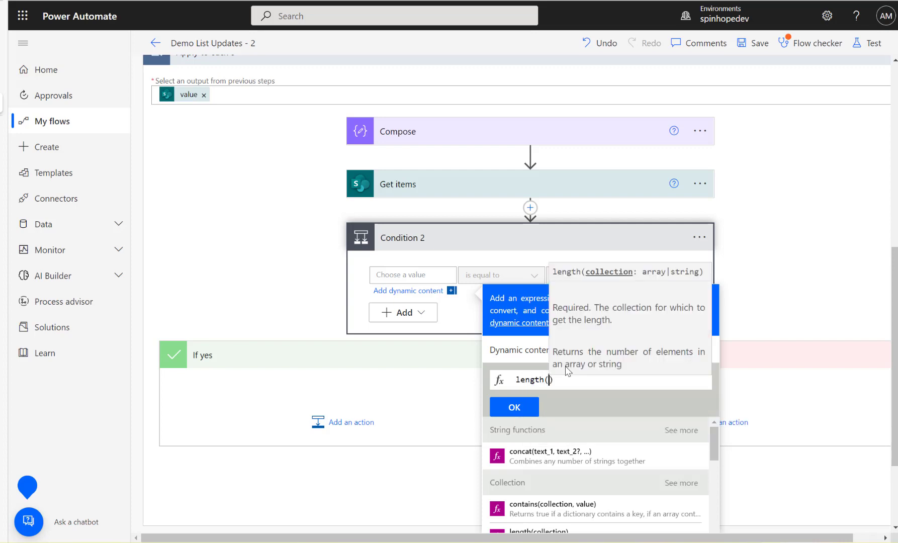
pyautogui.click(530, 354)
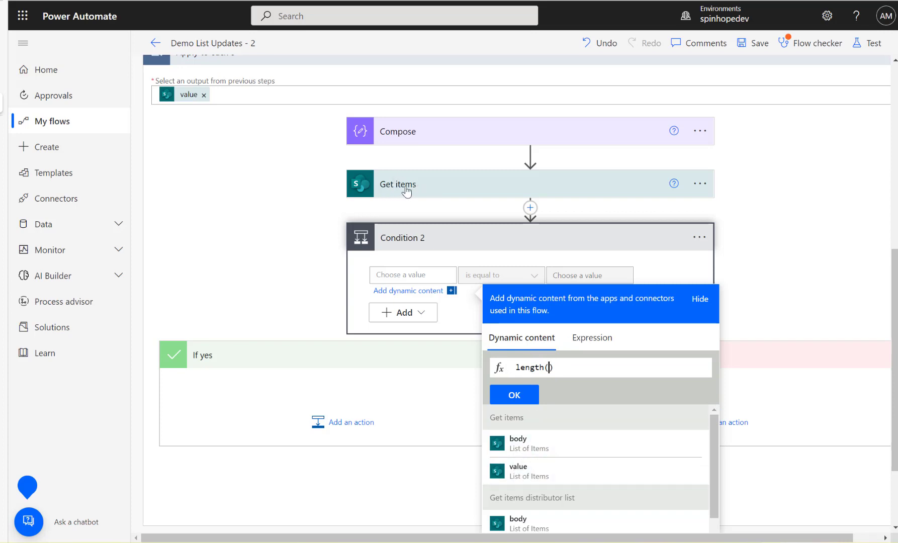
pyautogui.click(533, 477)
pyautogui.click(518, 395)
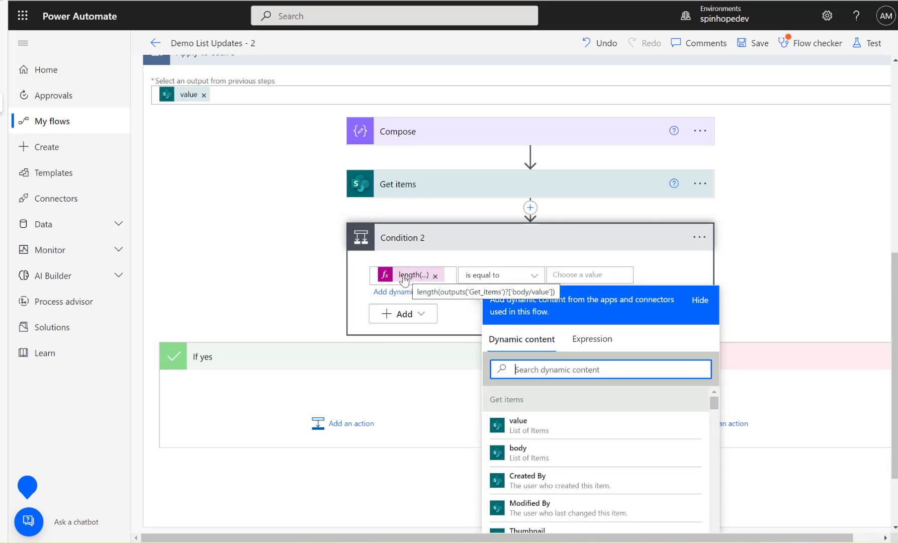
# Complete Condition 2 so that the length expression is compared as equal to 0.
pyautogui.click(213, 273)
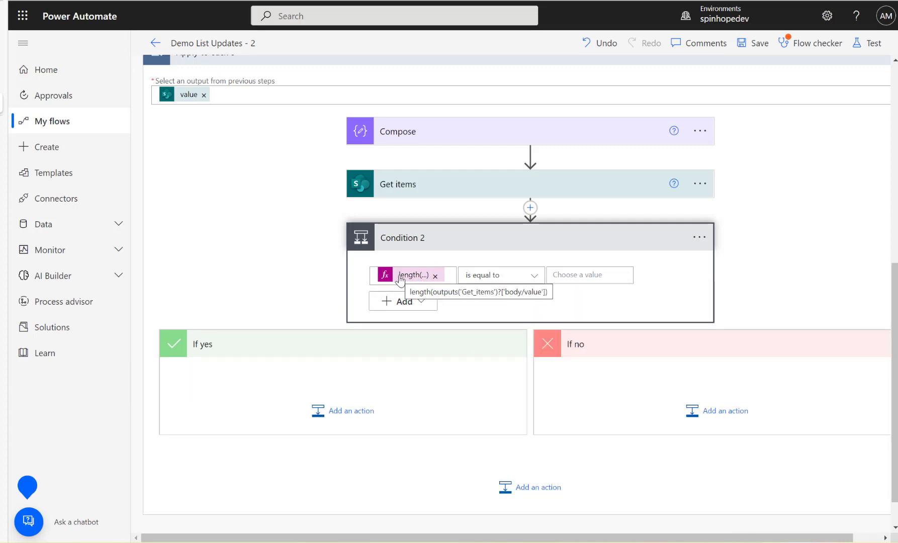
pyautogui.click(582, 274)
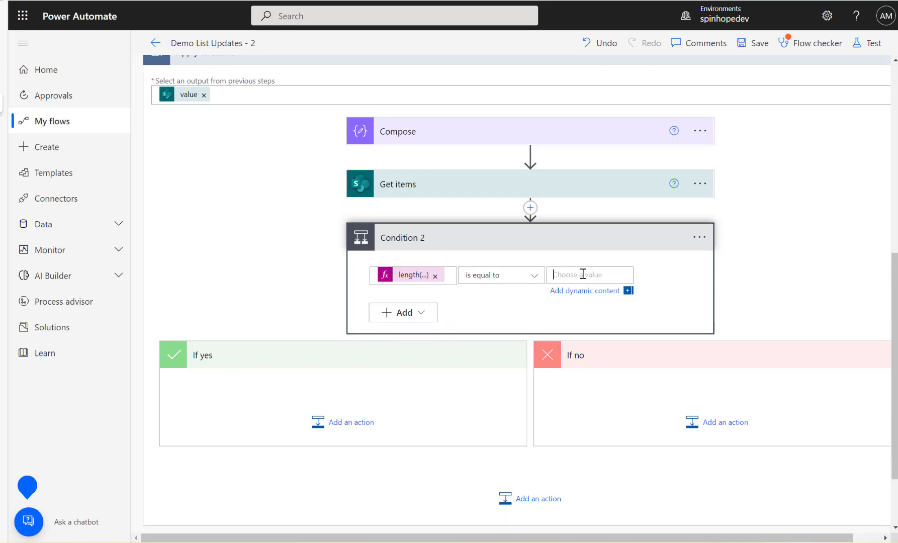
pyautogui.write('0')
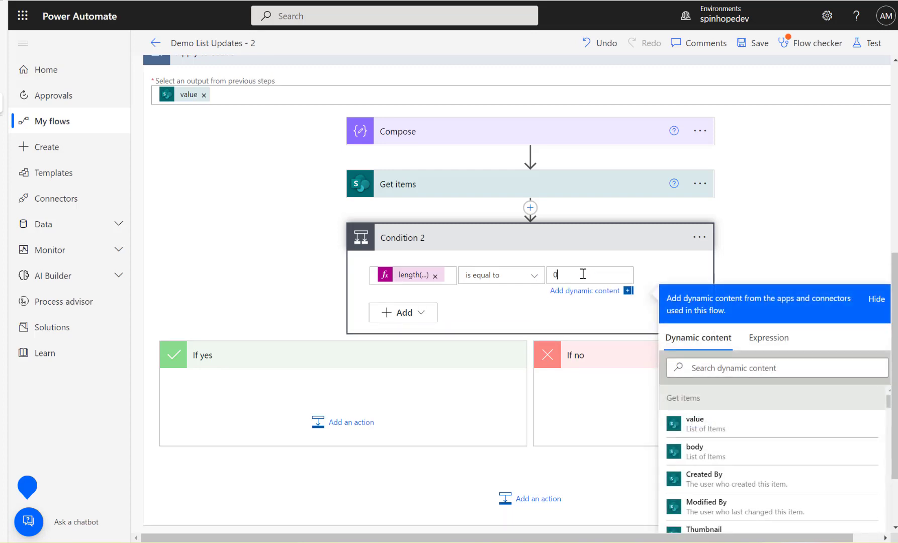
# Add a SharePoint Delete item action to the If yes branch of Condition 2.
pyautogui.click(407, 184)
pyautogui.scroll(-5, 469, 240)
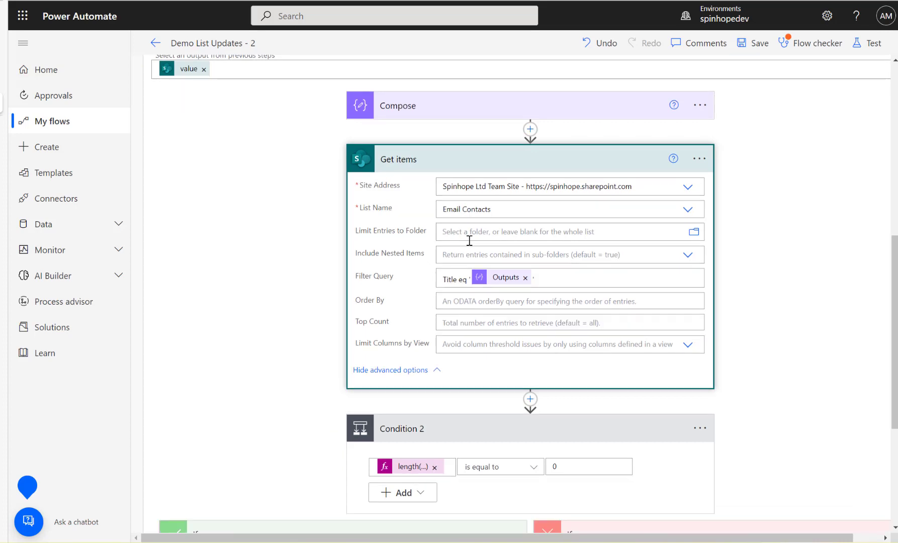
pyautogui.click(333, 375)
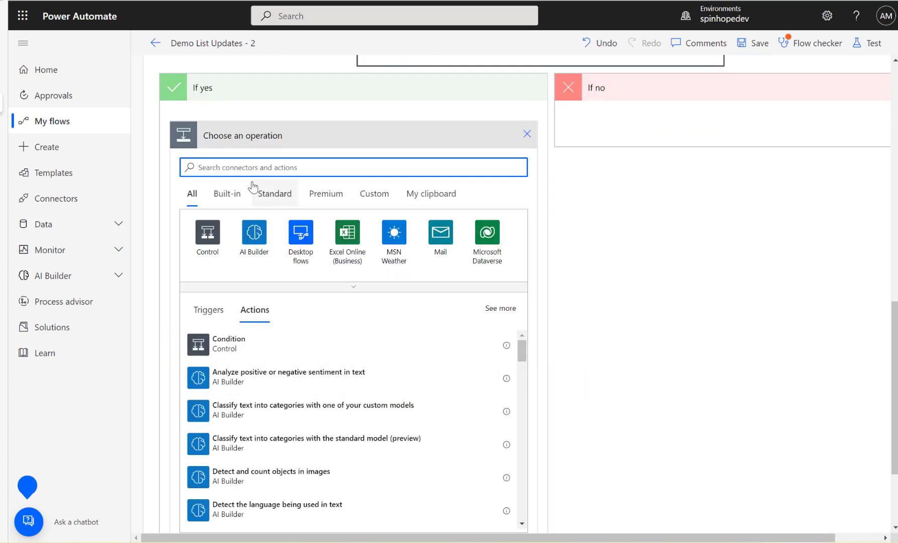
pyautogui.write('delete')
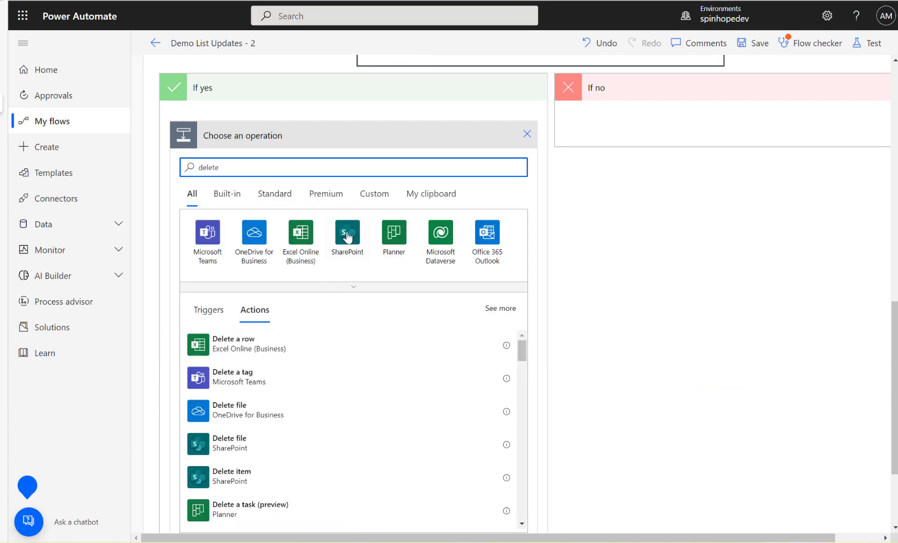
pyautogui.click(347, 234)
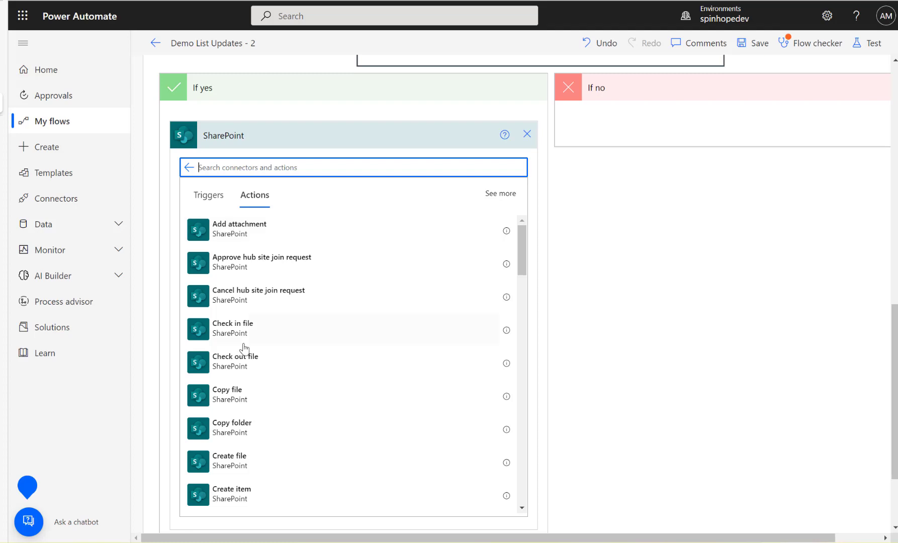
pyautogui.write('del')
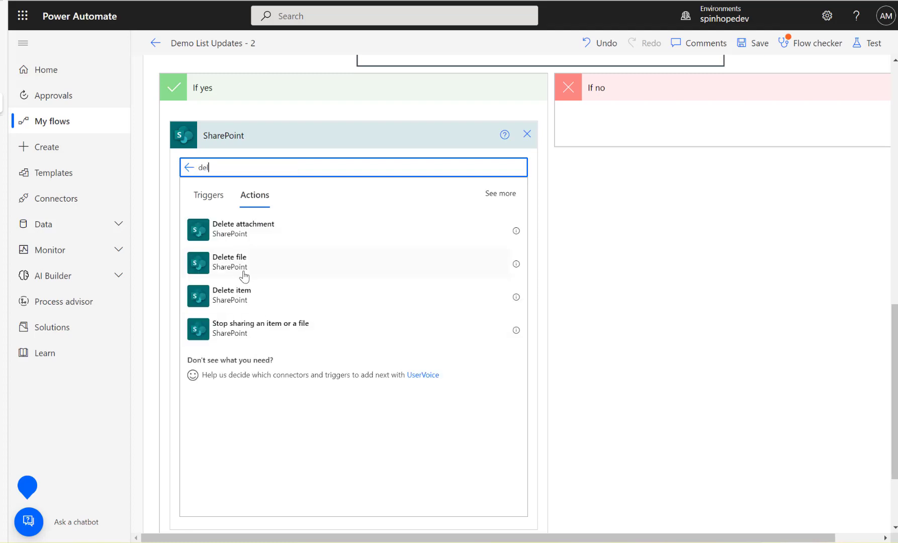
pyautogui.click(236, 296)
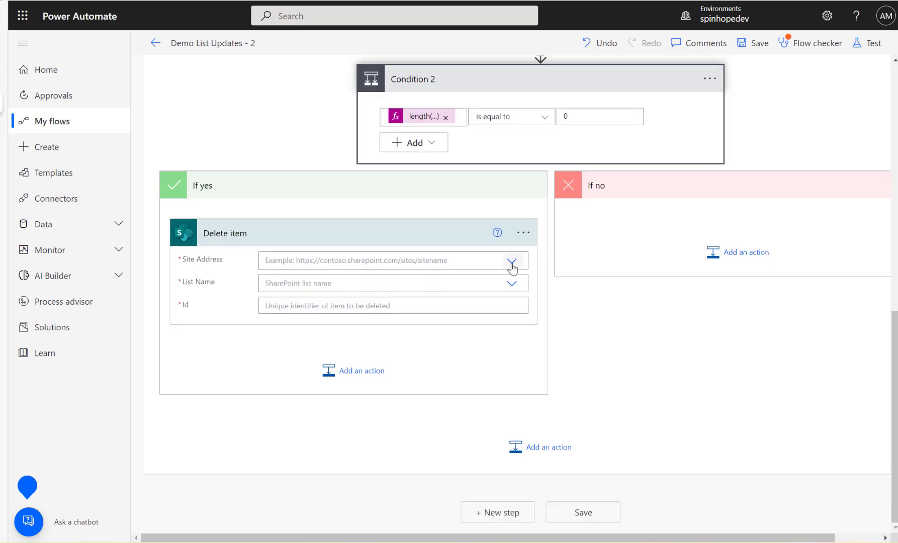
# Set the Delete item action's site address to Spinhope Ltd Team Site and its list name to Distributor List.
pyautogui.click(511, 262)
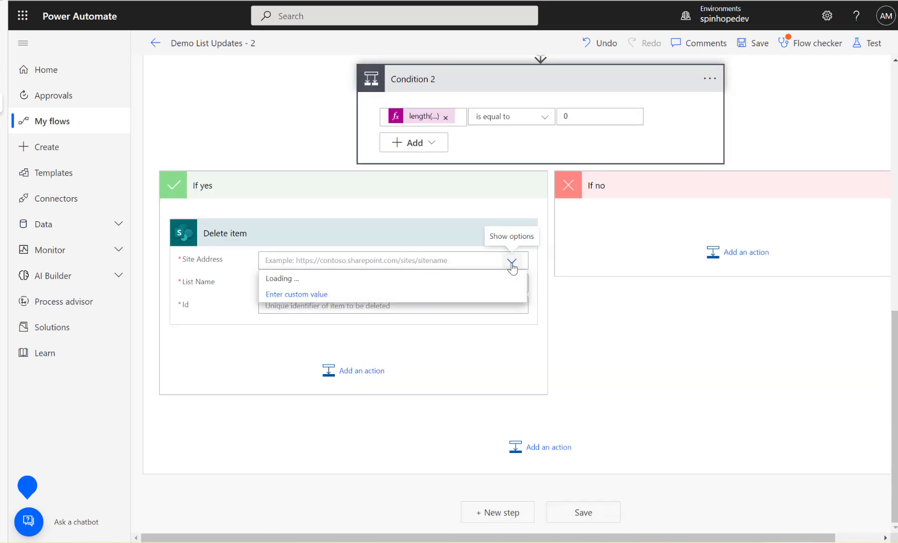
pyautogui.scroll(5, 517, 121)
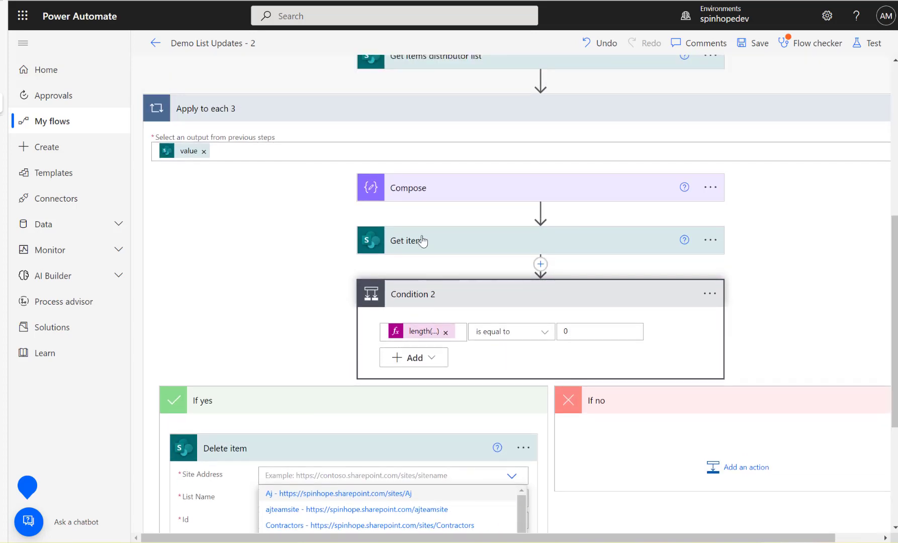
pyautogui.click(423, 241)
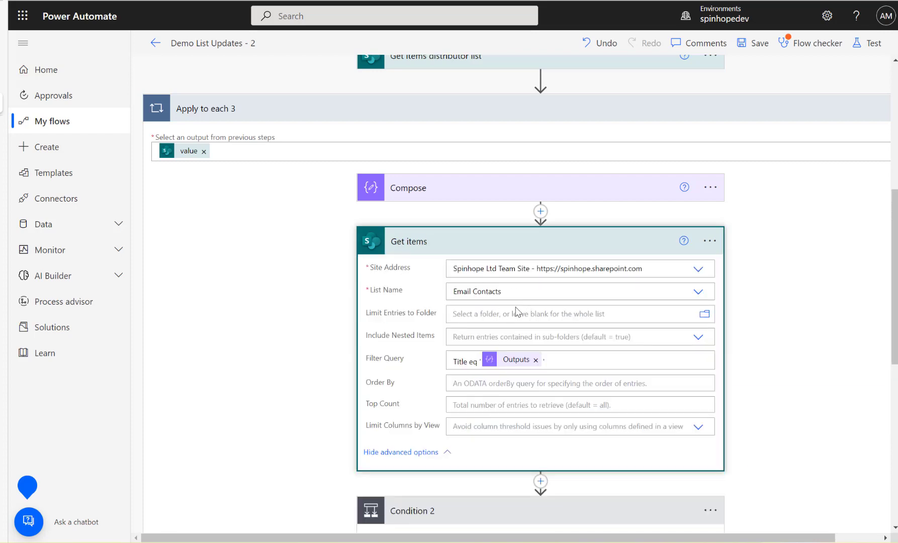
pyautogui.scroll(-5, 528, 331)
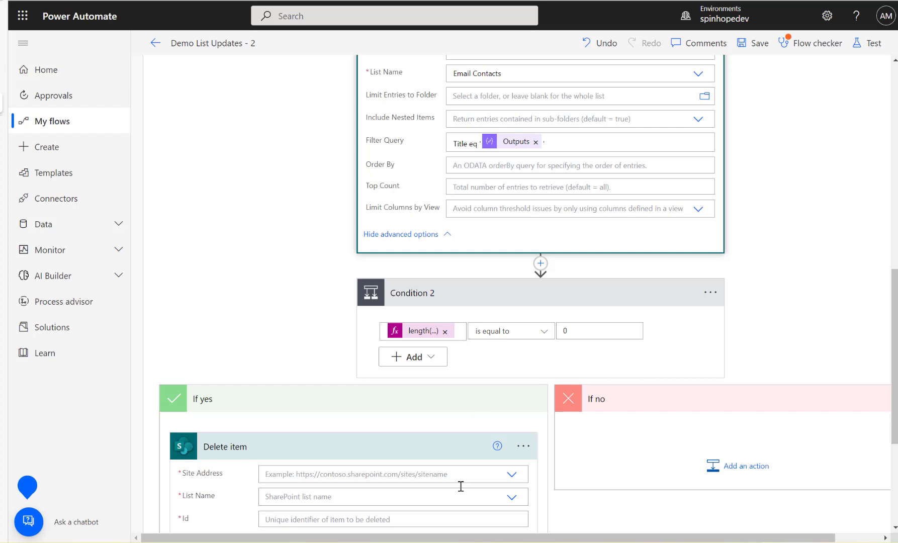
pyautogui.click(511, 475)
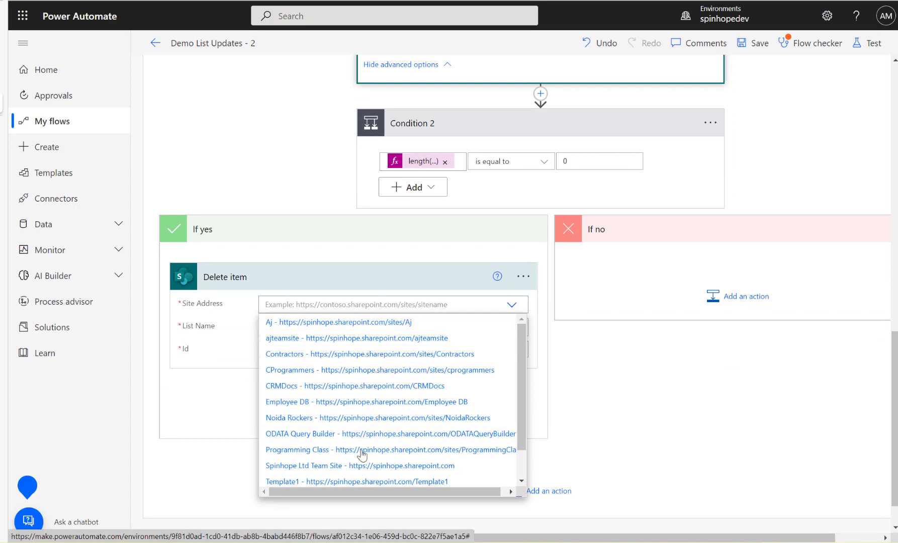
pyautogui.click(370, 465)
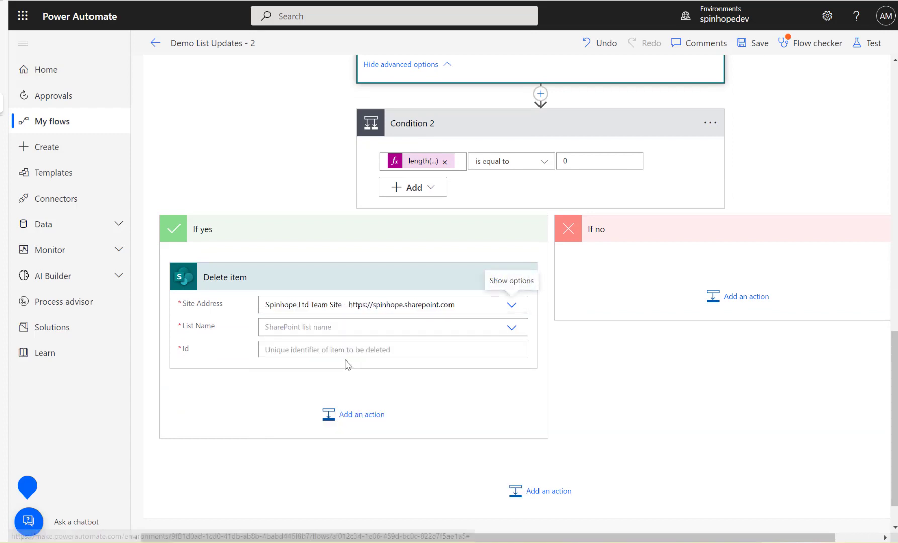
pyautogui.click(336, 325)
pyautogui.write('dis')
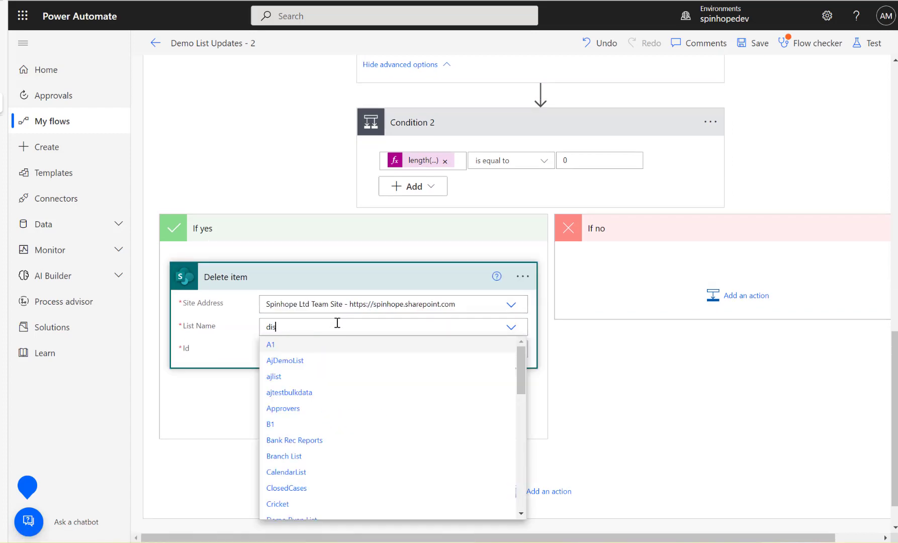
pyautogui.click(306, 345)
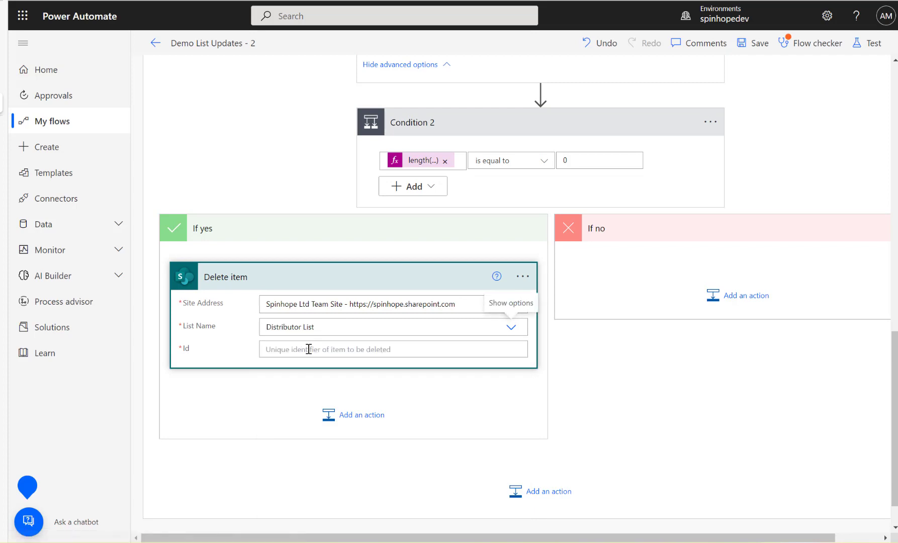
# Set the Delete item action's Id to the ID from Get items distributor list and save the flow.
pyautogui.click(311, 349)
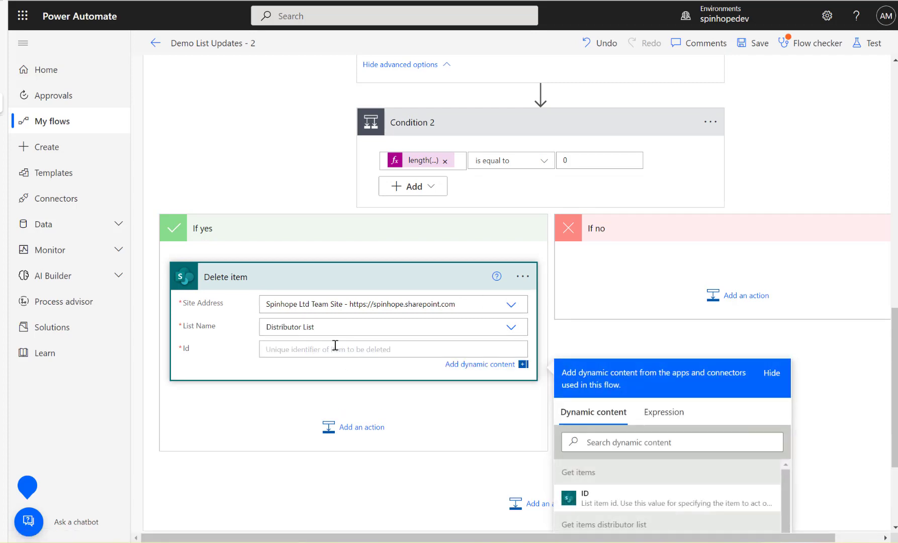
pyautogui.scroll(4, 335, 347)
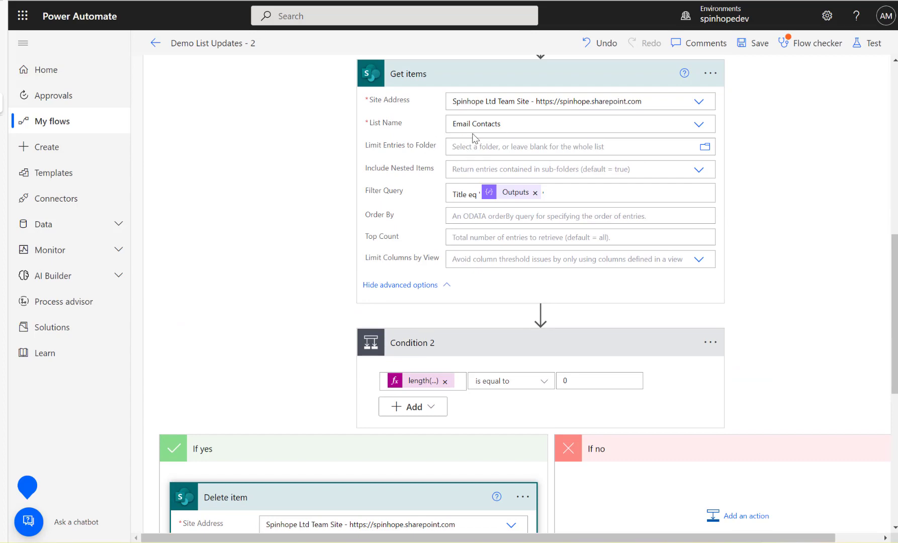
pyautogui.scroll(6, 473, 214)
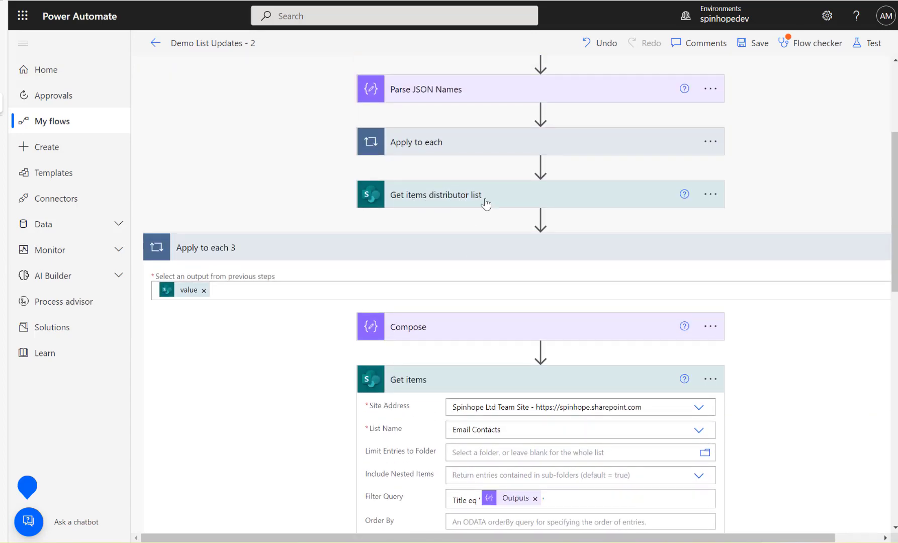
pyautogui.scroll(-14, 485, 202)
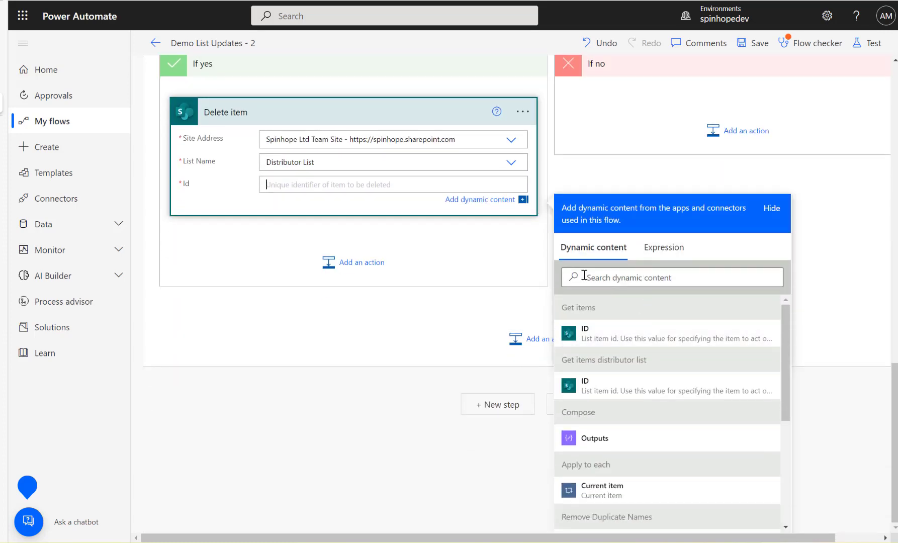
pyautogui.click(605, 278)
pyautogui.write('id')
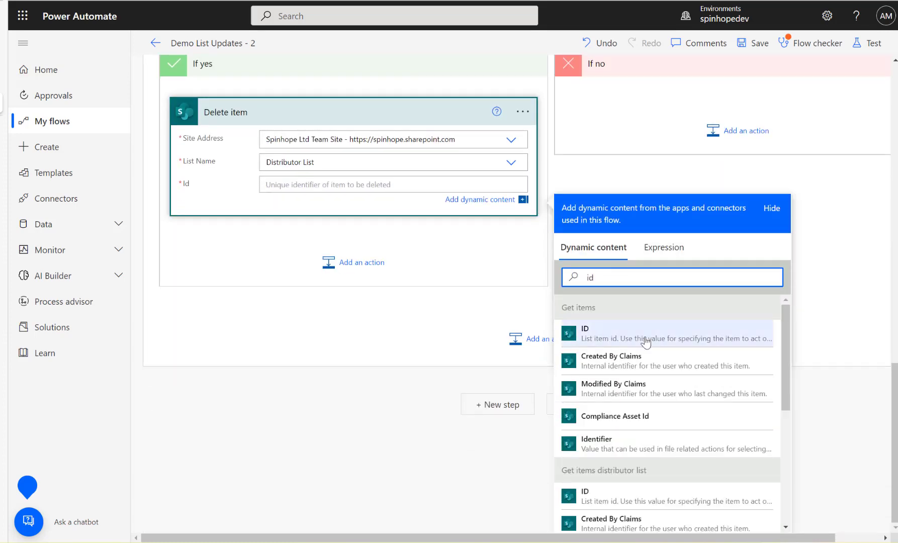
pyautogui.scroll(-1, 597, 371)
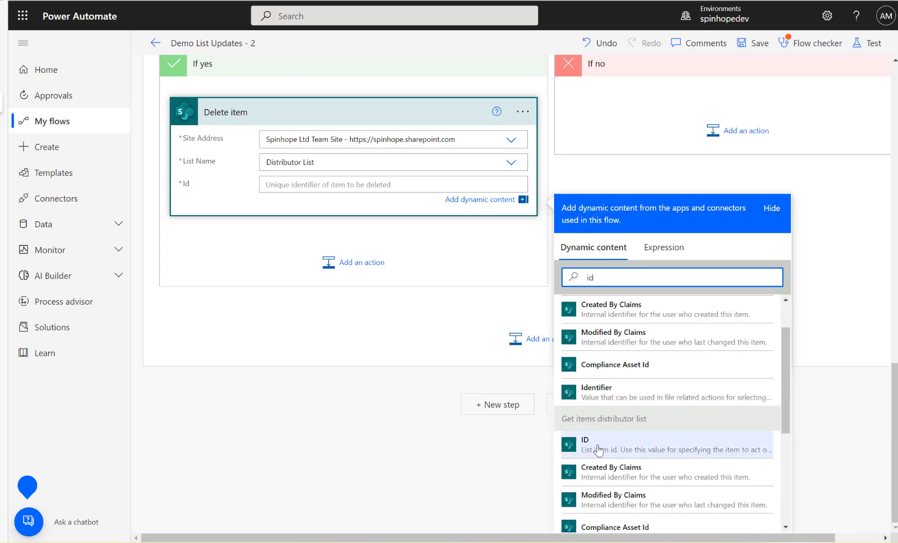
pyautogui.click(582, 447)
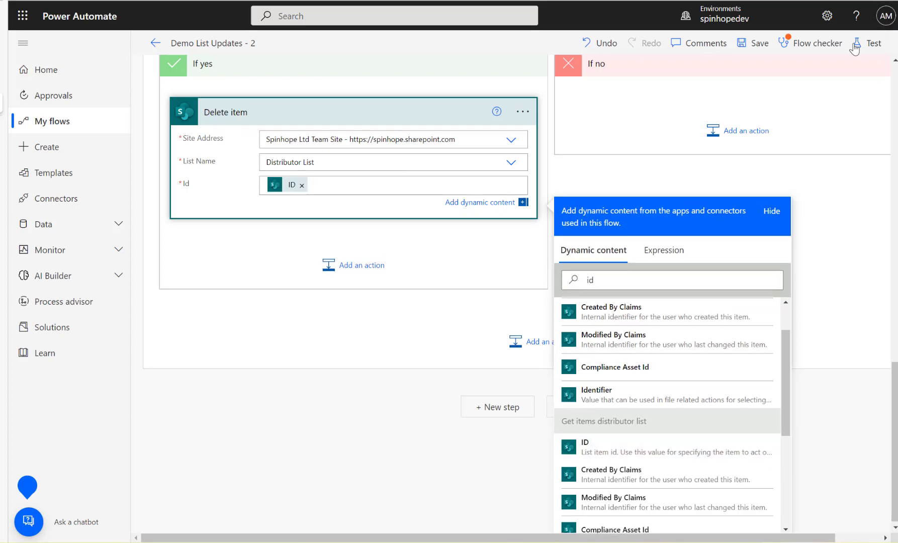
pyautogui.click(760, 44)
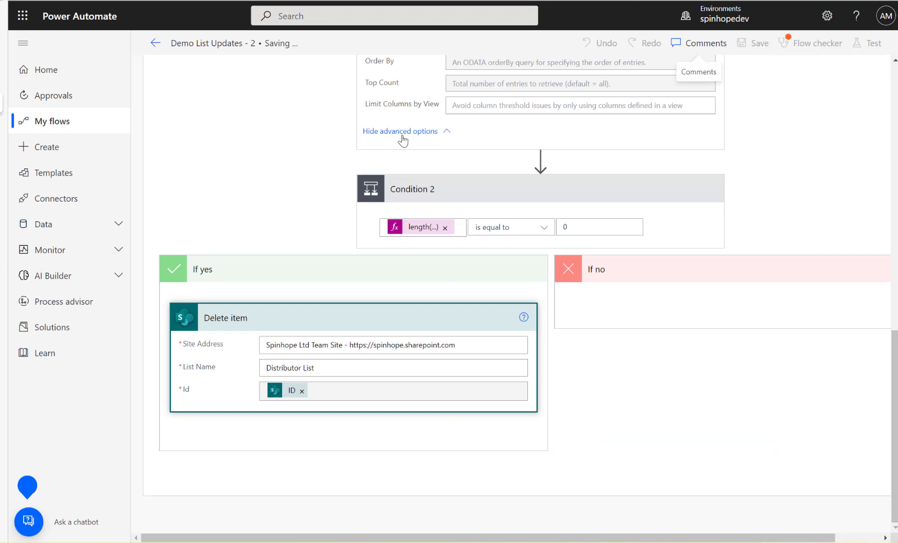
# Switch to the Email Contacts list in SharePoint and delete the selected name1 item.
pyautogui.moveTo(10, 60)
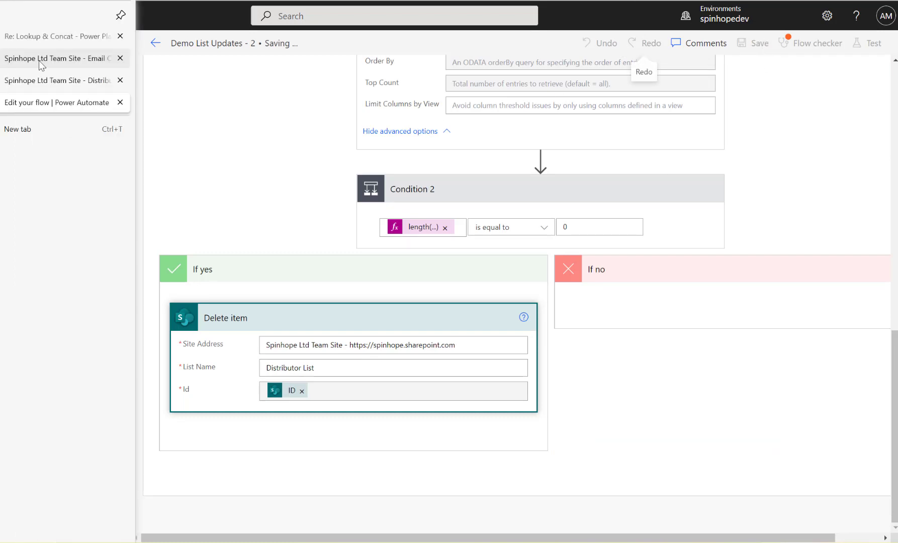
pyautogui.click(39, 59)
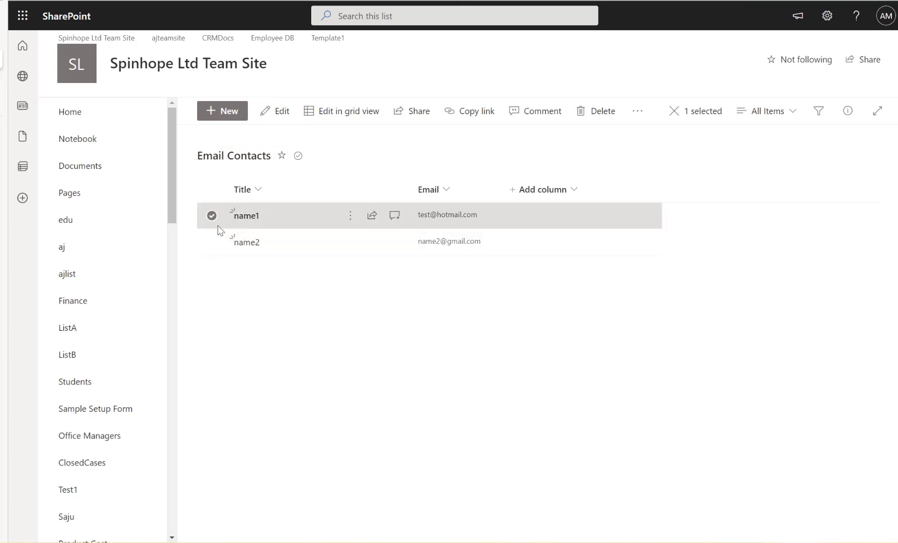
pyautogui.click(590, 115)
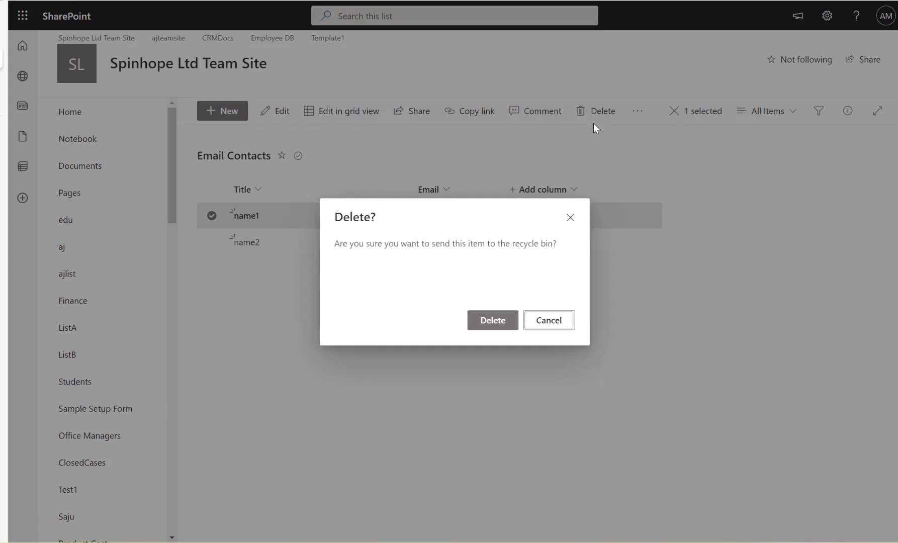
pyautogui.click(492, 322)
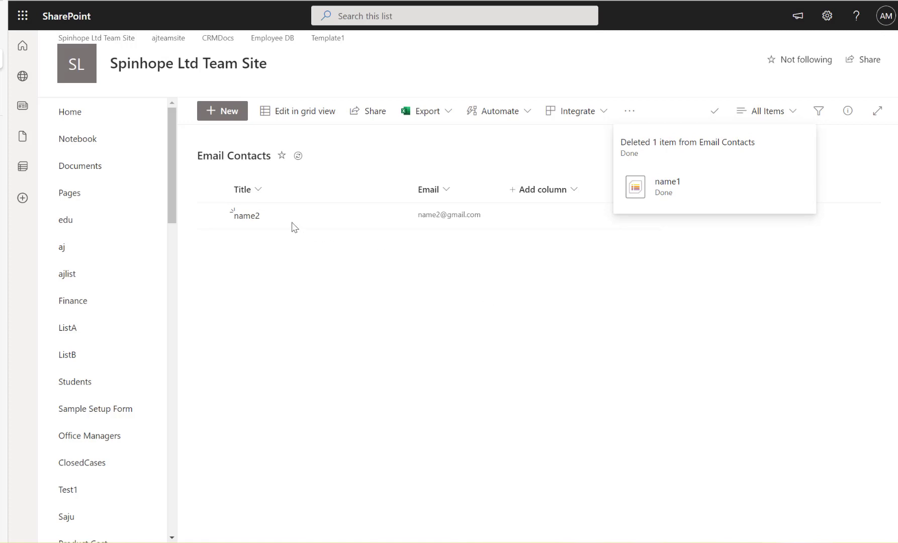
# Add a new Email Contacts item titled name2, fill in a test e-mail address and save it.
pyautogui.click(222, 112)
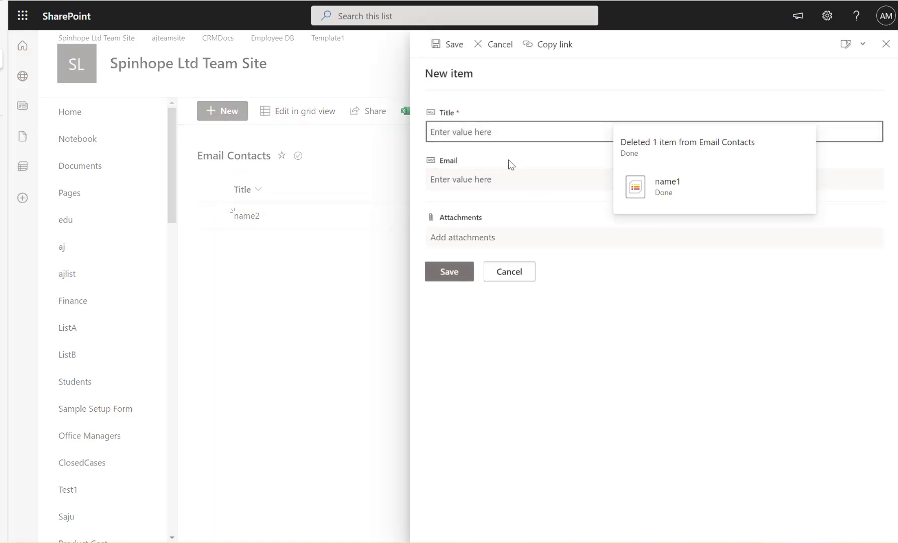
pyautogui.write('name2')
pyautogui.click(489, 181)
pyautogui.write('test@demo.com')
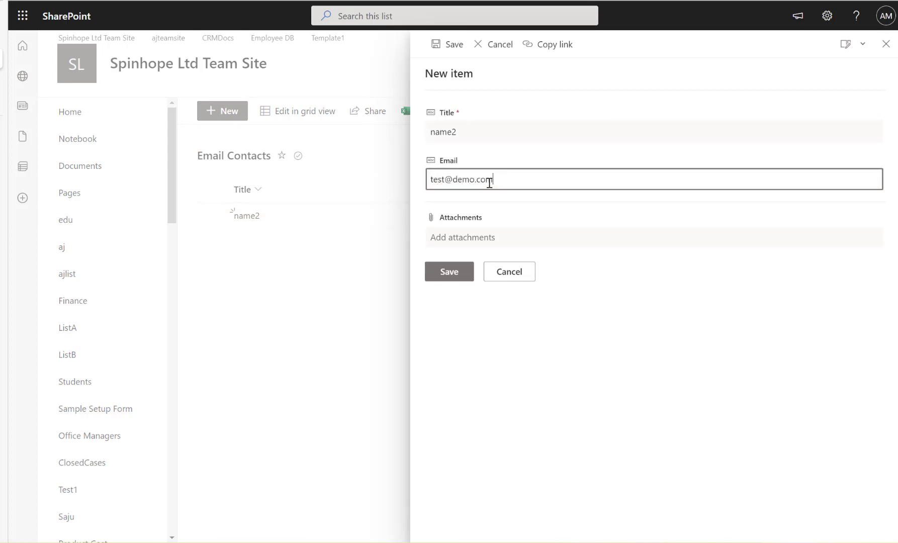
pyautogui.click(458, 274)
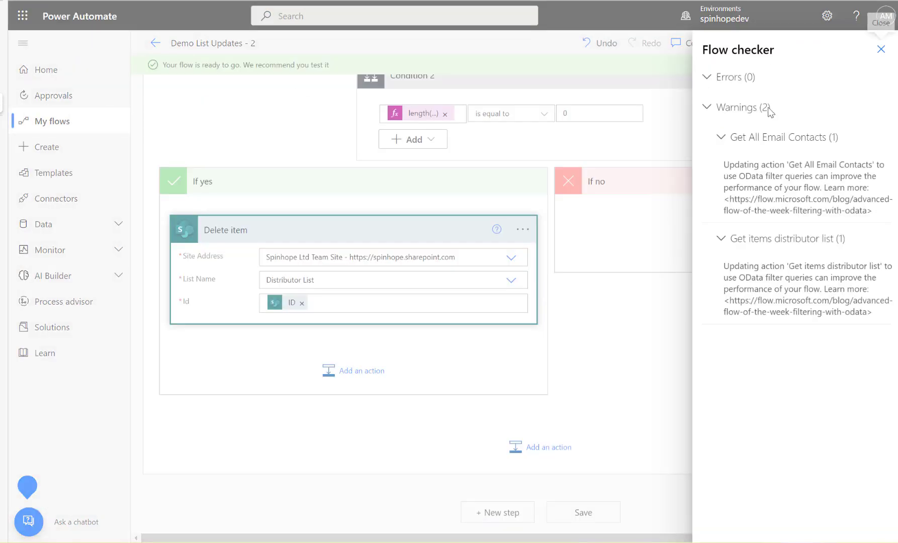
# Close the flow checker in Power Automate, run the flow as a manual test and check the Distributor List against Email Contacts in SharePoint.
pyautogui.click(881, 49)
pyautogui.click(873, 46)
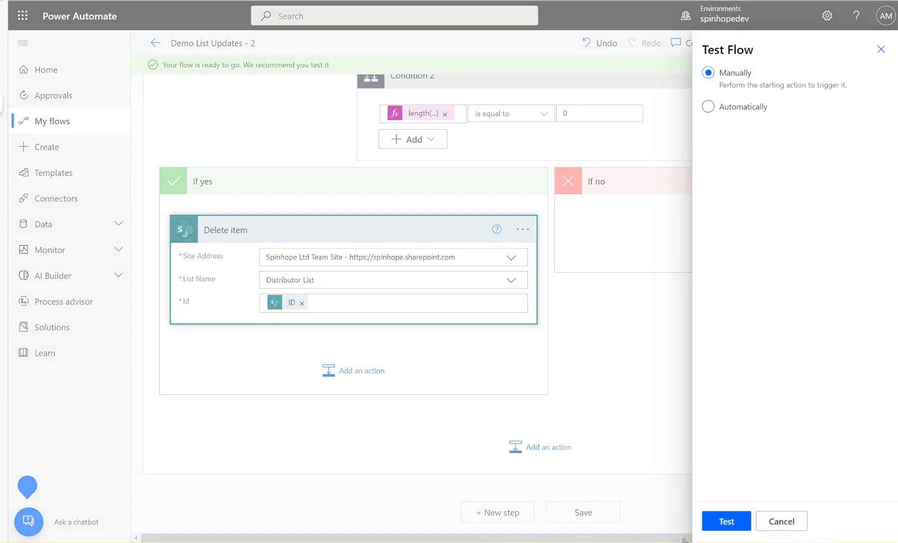
pyautogui.click(724, 523)
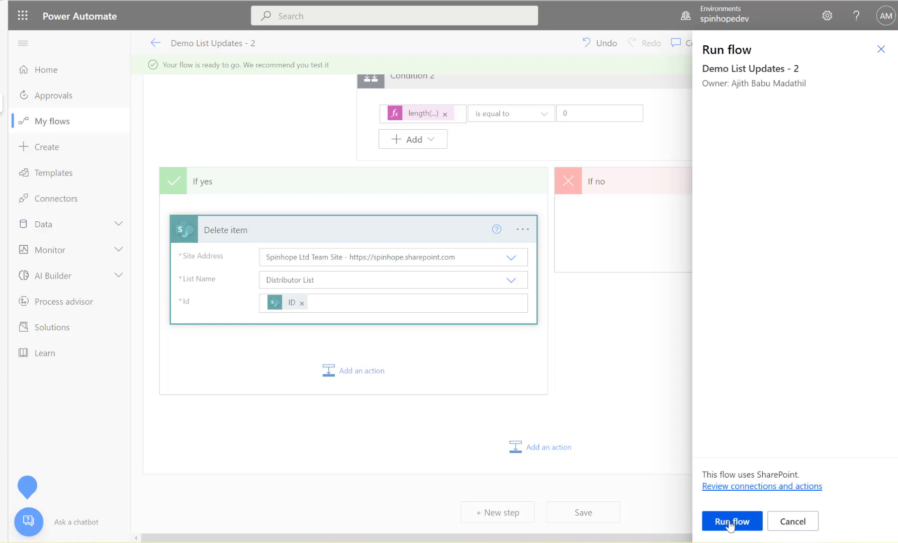
pyautogui.click(729, 523)
pyautogui.click(727, 521)
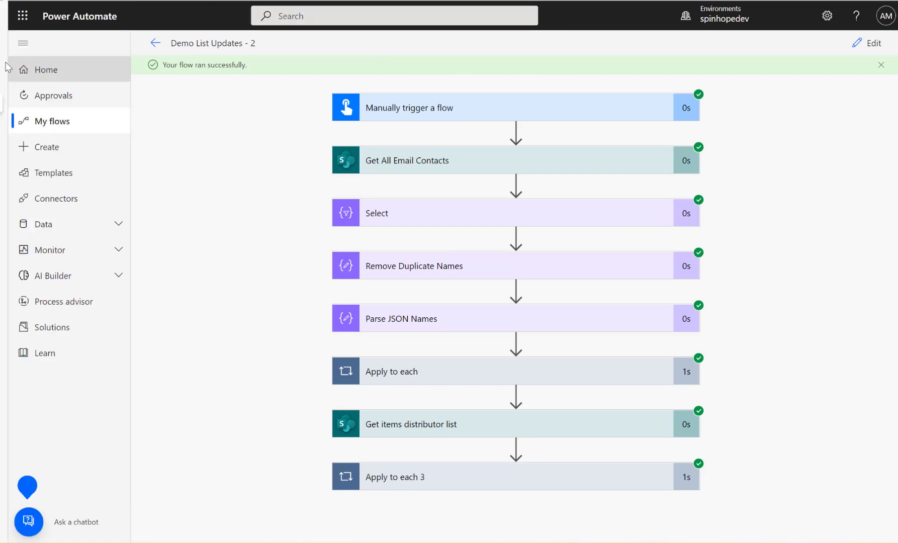
pyautogui.click(61, 59)
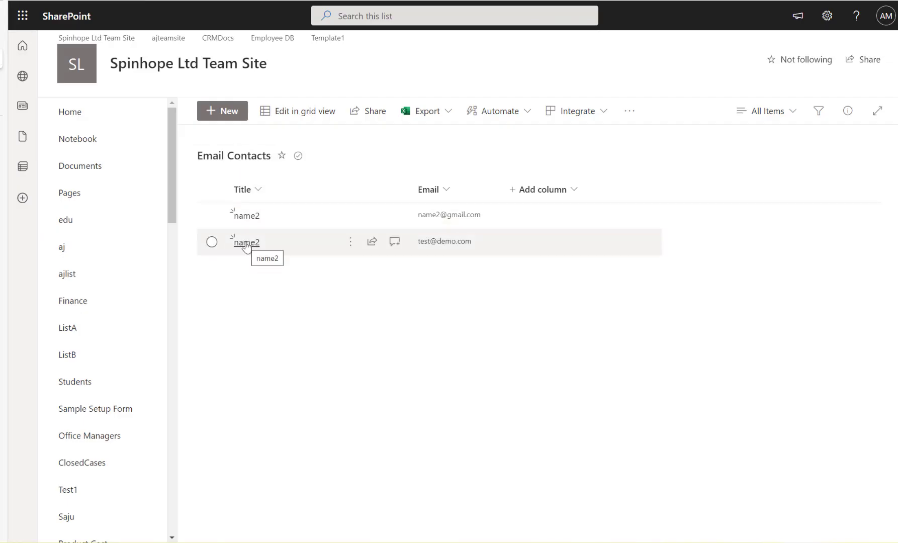
pyautogui.click(60, 80)
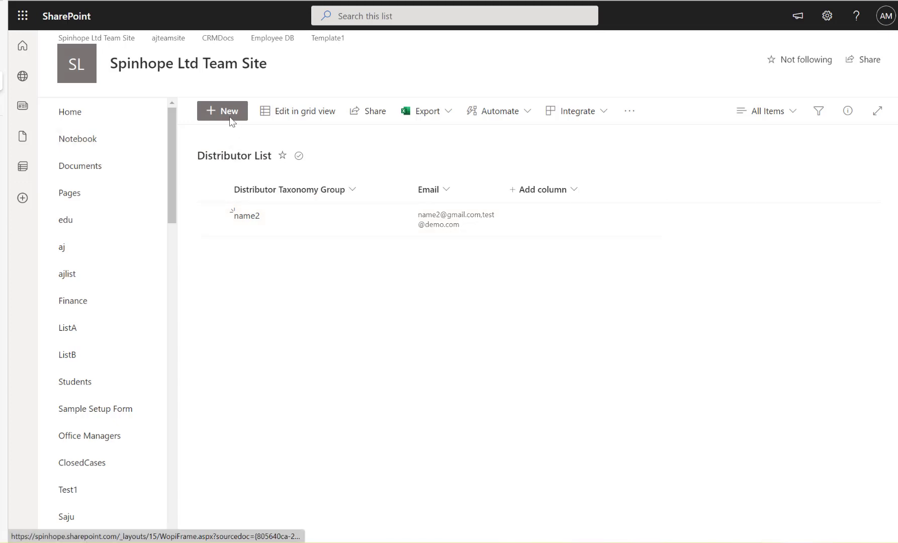
# Delete both name2 items from the Email Contacts list.
pyautogui.click(23, 105)
pyautogui.click(135, 110)
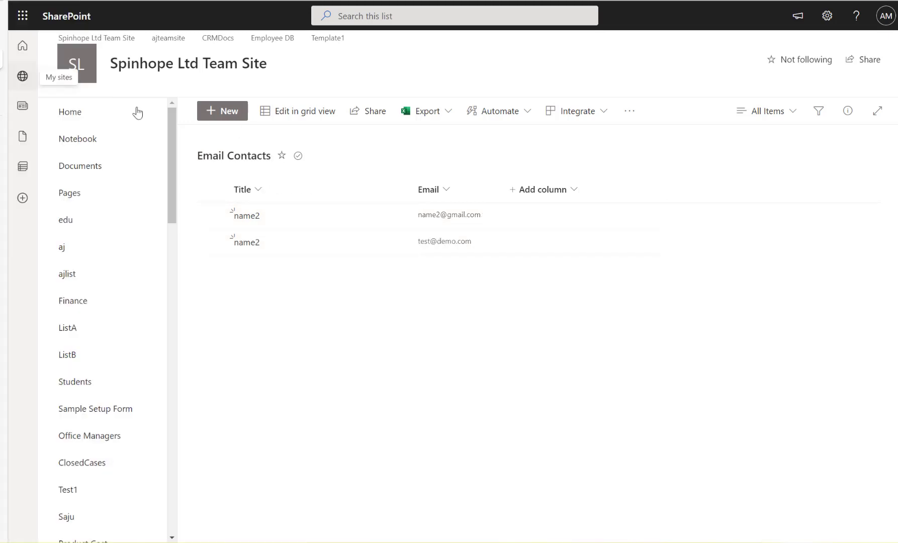
pyautogui.click(213, 215)
pyautogui.click(213, 241)
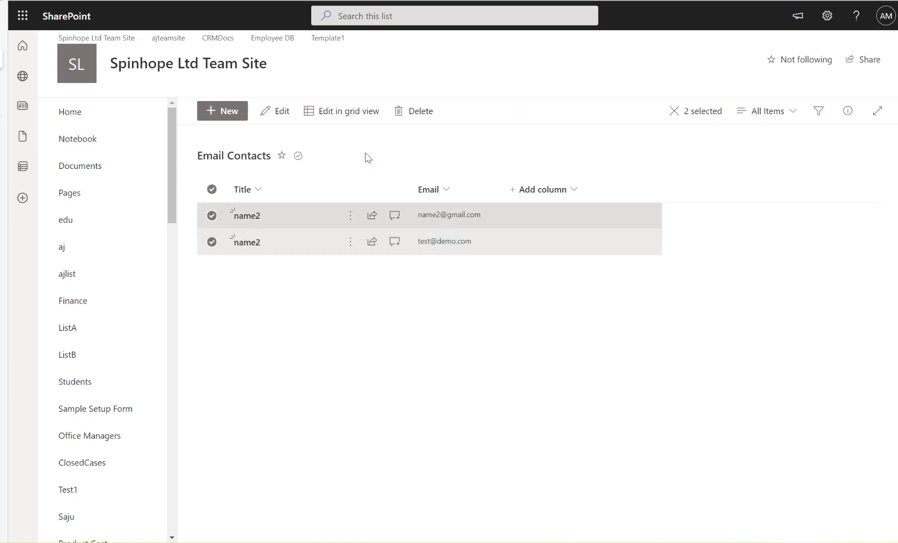
pyautogui.click(412, 110)
pyautogui.click(503, 319)
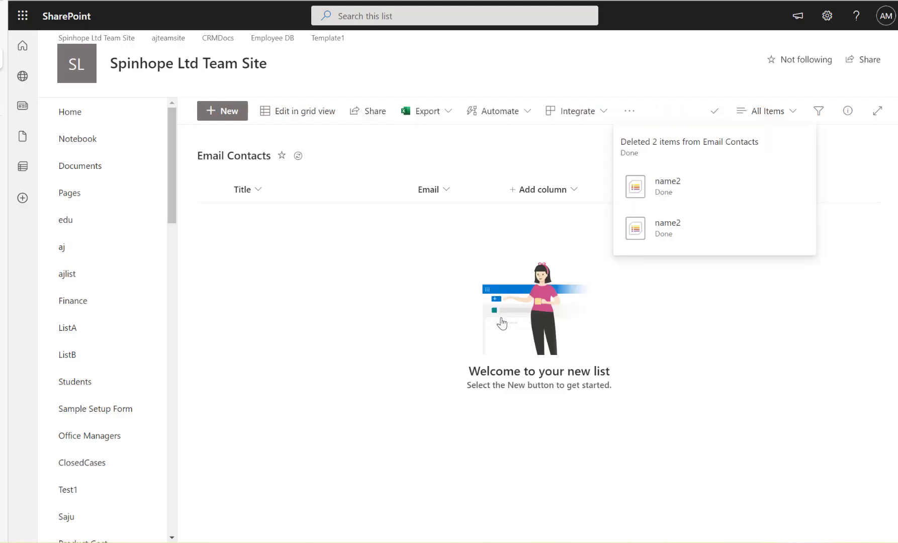
# Switch to Power Automate and run Demo List Updates - 2 again as a manual test.
pyautogui.hotkey('alt', 'Tab')
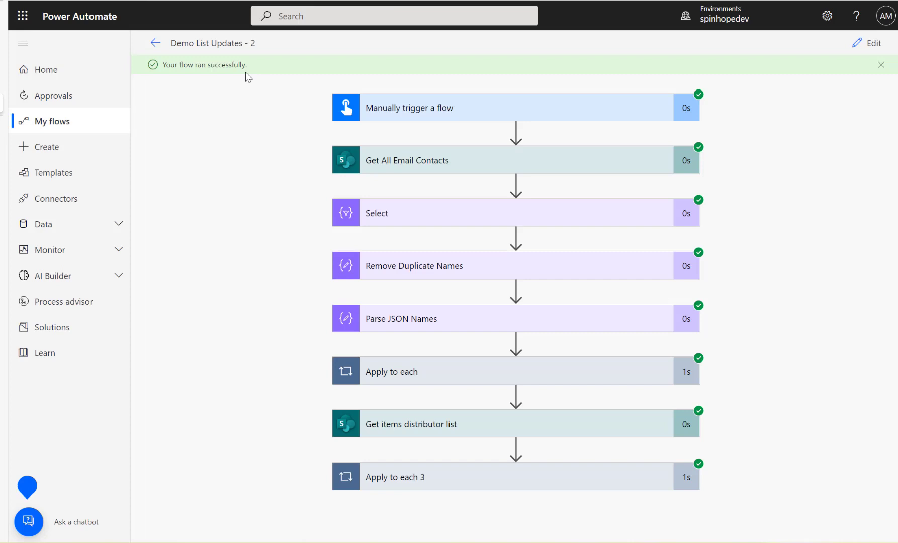
pyautogui.click(867, 41)
pyautogui.click(853, 49)
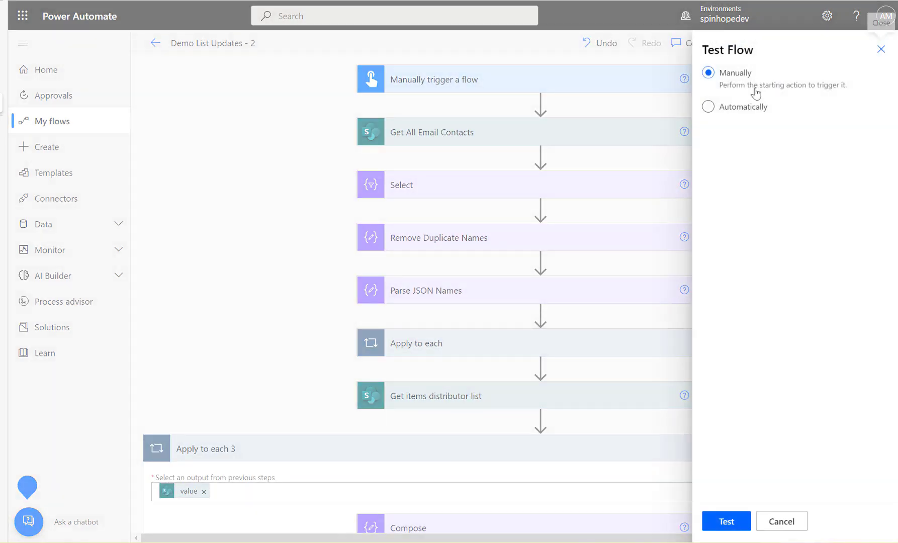
pyautogui.click(718, 522)
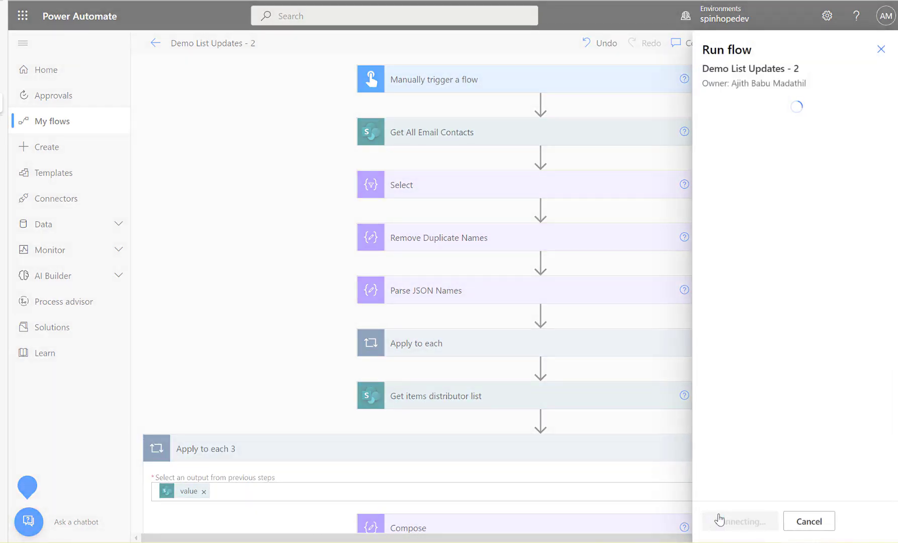
pyautogui.click(724, 521)
pyautogui.click(727, 522)
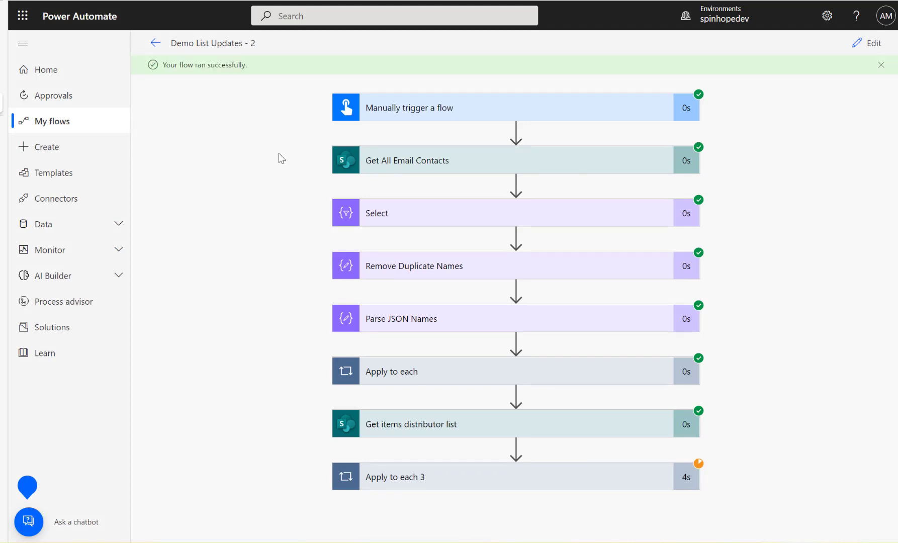
# Open the Distributor List in SharePoint and reload it to check which items remain.
pyautogui.click(55, 81)
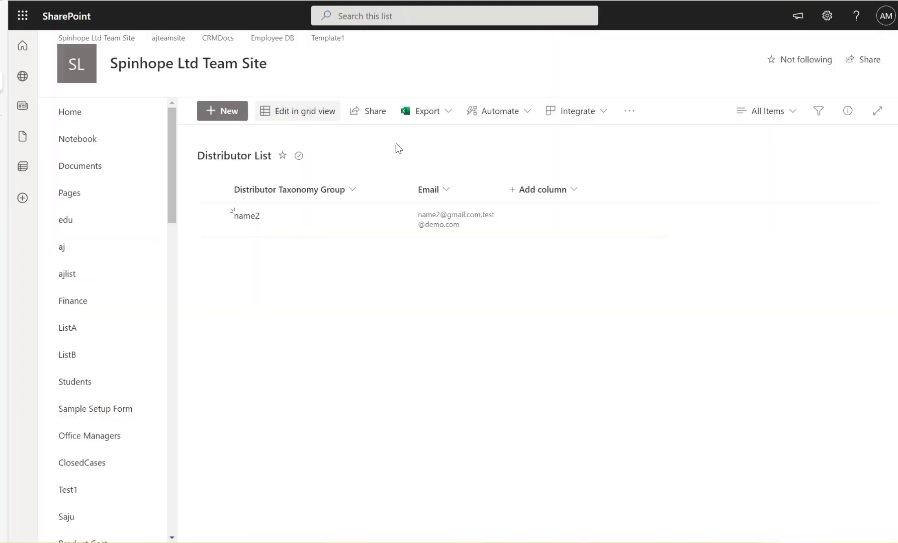
pyautogui.click(55, 0)
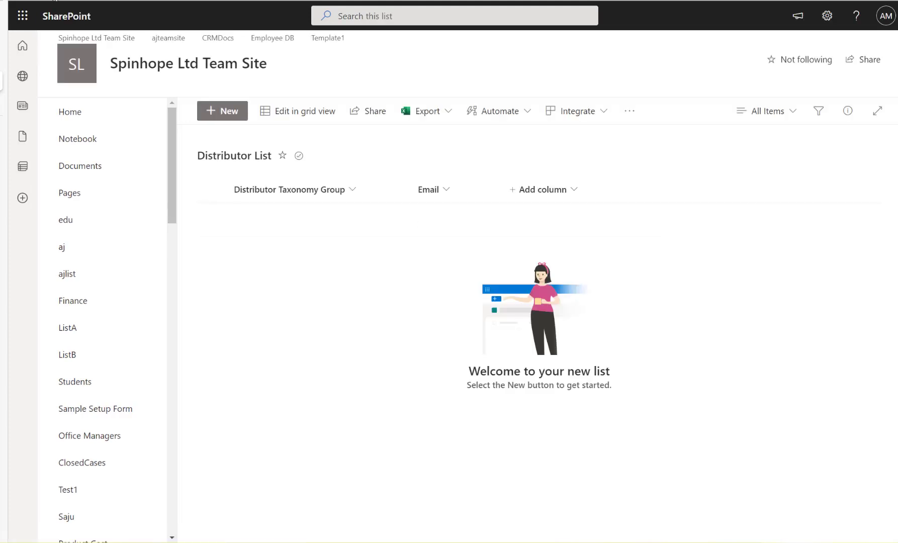
pyautogui.press('F5')
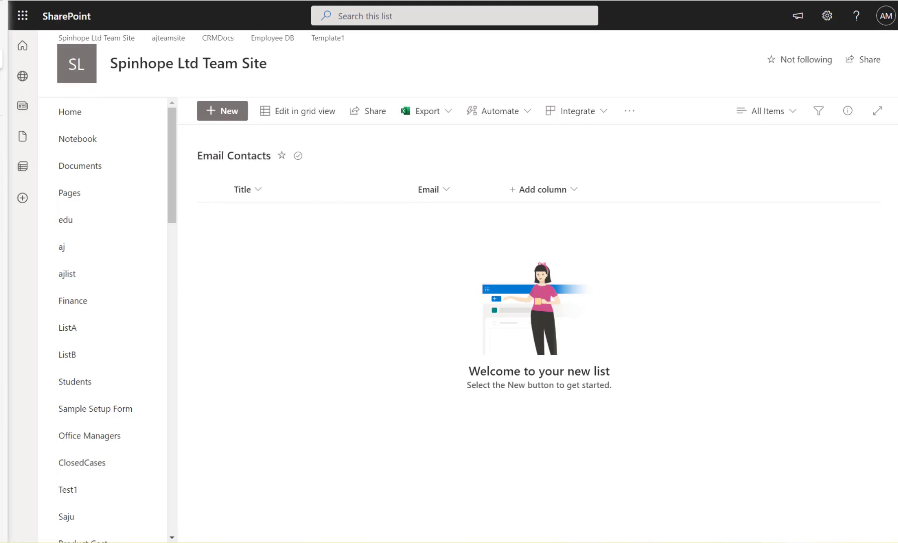
# Create an Email Contacts item titled name1, fill in a test e-mail address and save it.
pyautogui.click(217, 110)
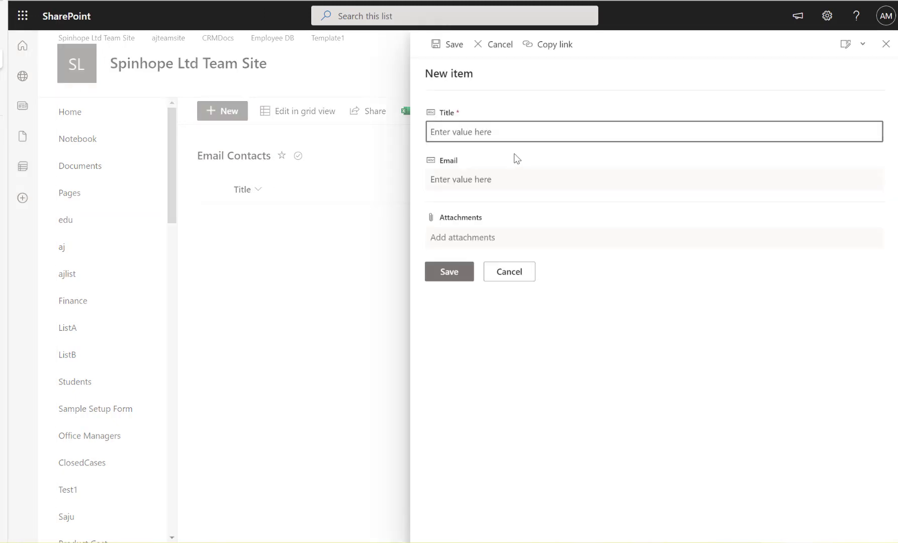
pyautogui.write('name1')
pyautogui.click(497, 183)
pyautogui.write('test@test.com')
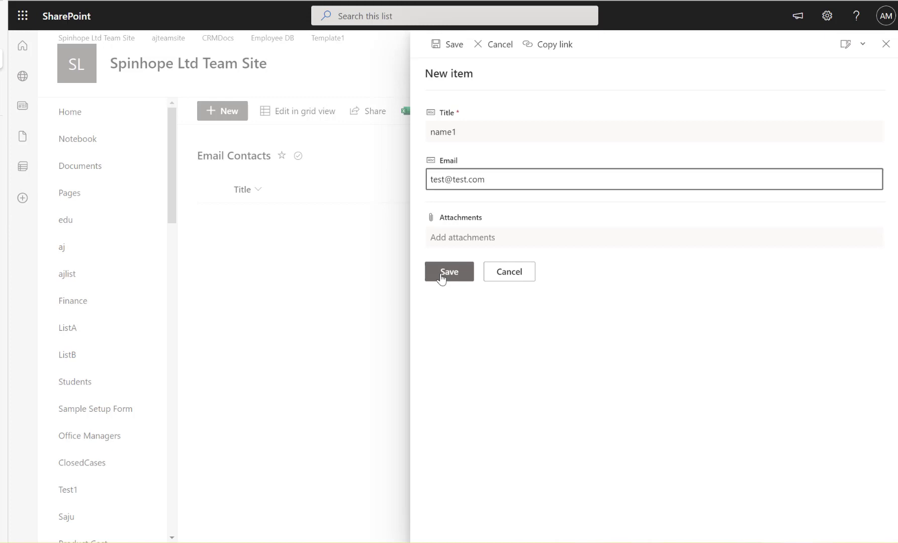
pyautogui.click(443, 276)
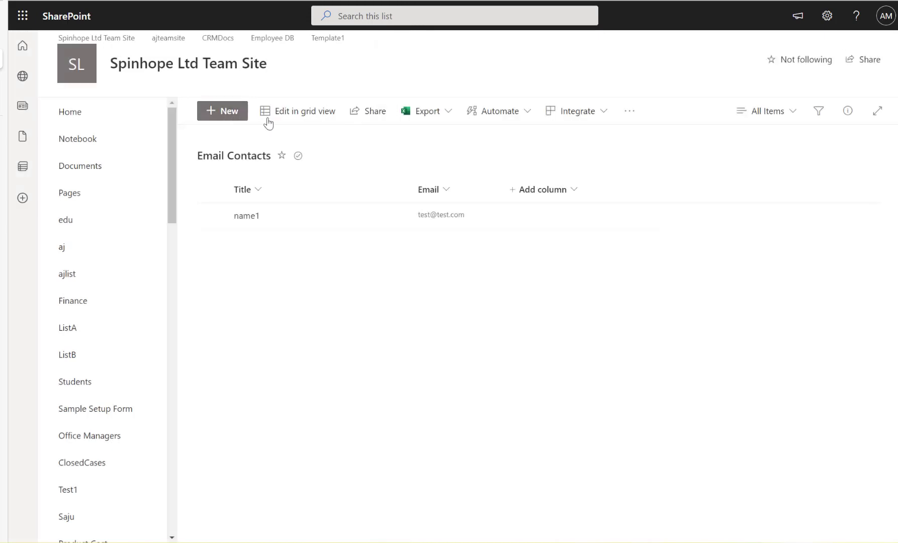
# Create an Email Contacts item titled name2, fill in its e-mail address and save it.
pyautogui.click(235, 114)
pyautogui.write('name2')
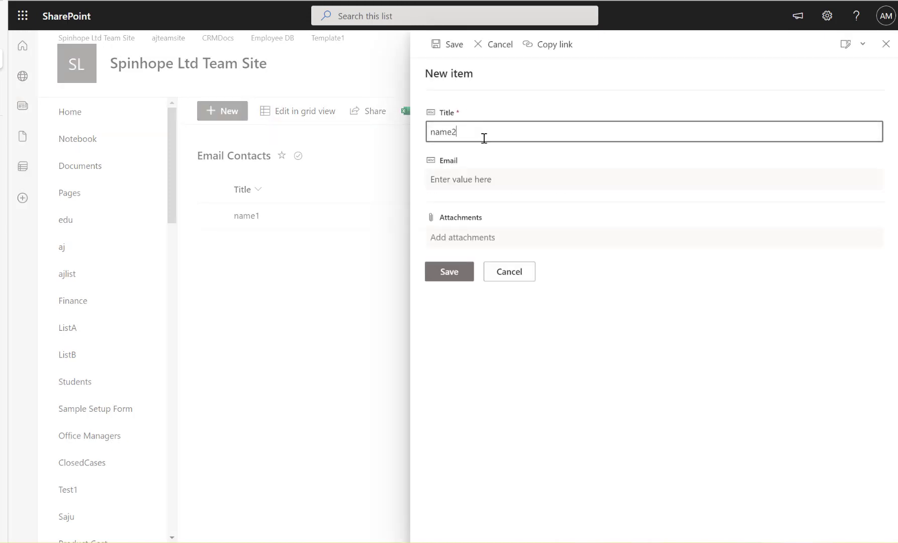
pyautogui.press('Tab')
pyautogui.write('test')
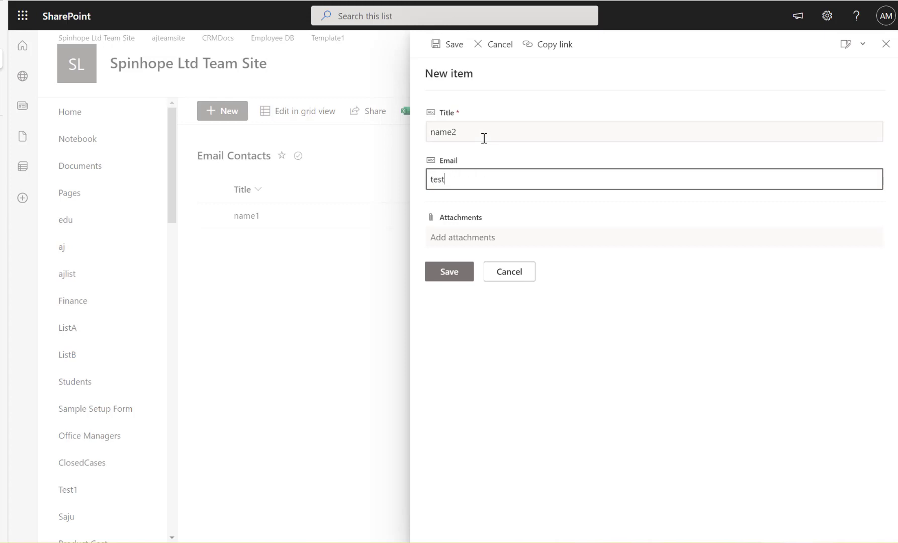
pyautogui.press('BackSpace')
pyautogui.press('BackSpace')
pyautogui.write('an')
pyautogui.write('.com')
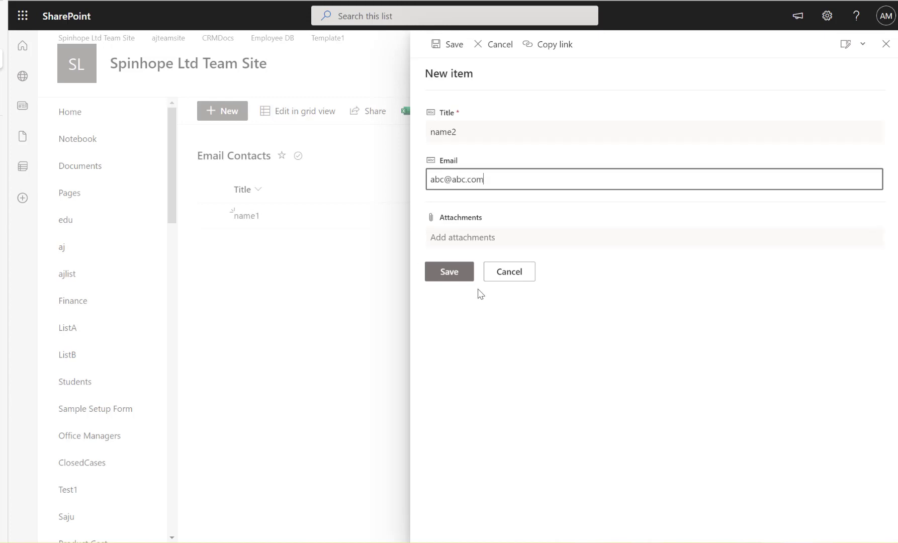
pyautogui.click(452, 274)
# Create another Email Contacts item, also titled name2, with a different e-mail address and save it.
pyautogui.click(236, 118)
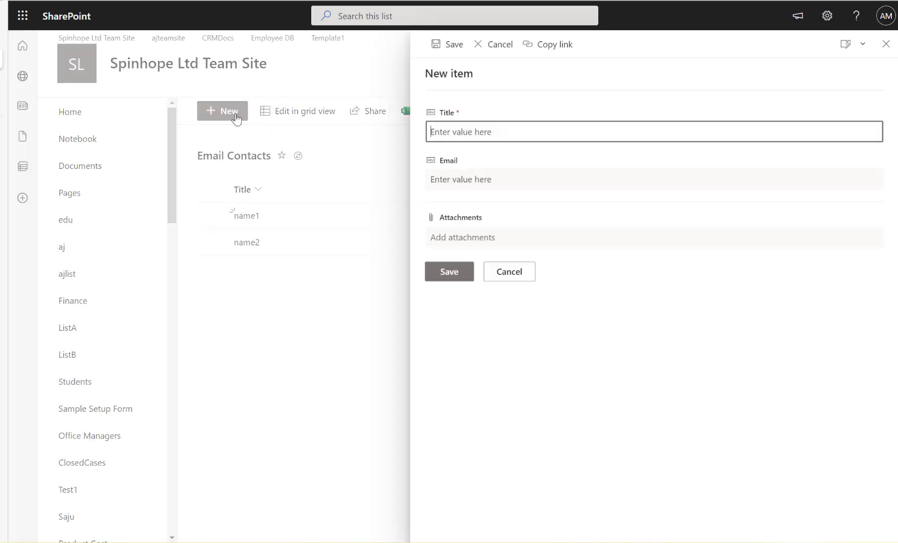
pyautogui.write('name')
pyautogui.write('3')
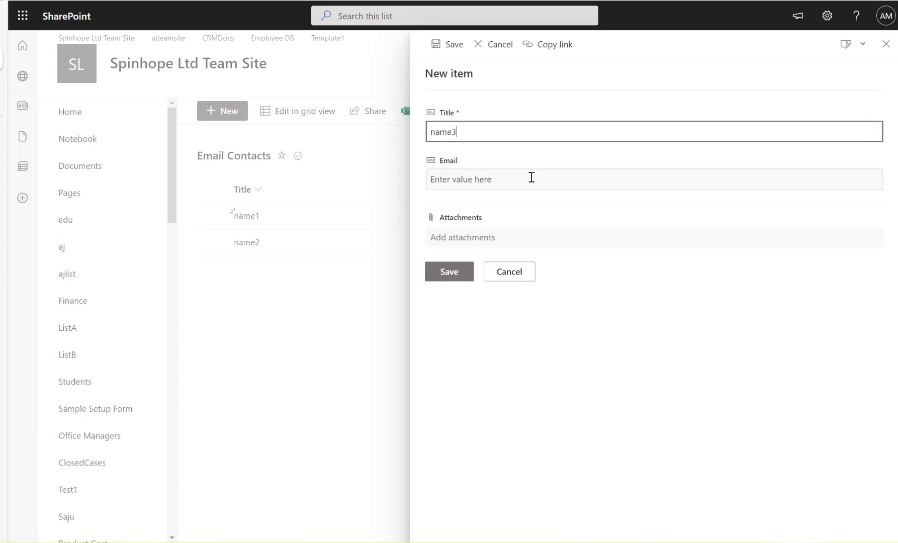
pyautogui.press('BackSpace')
pyautogui.write('2')
pyautogui.click(531, 177)
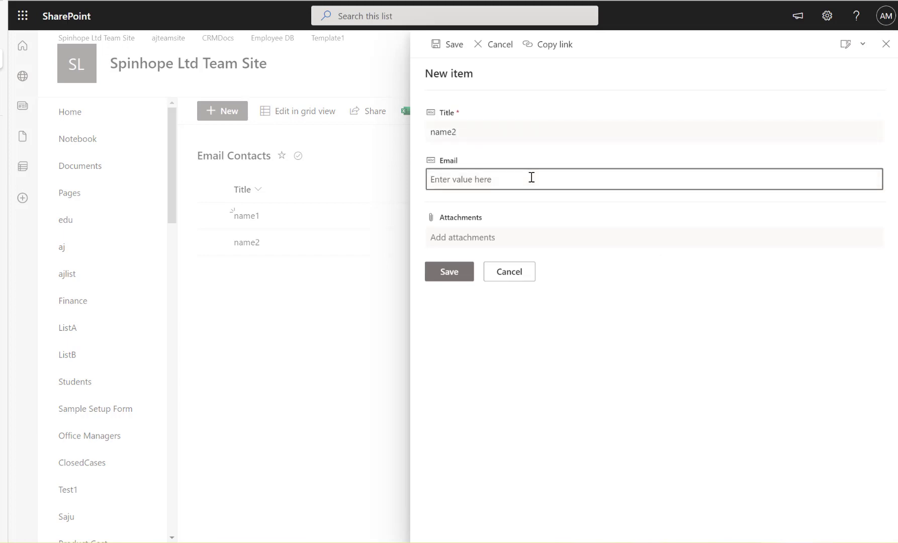
pyautogui.write('j')
pyautogui.press('BackSpace')
pyautogui.write('xyz@xyz.com')
pyautogui.click(445, 280)
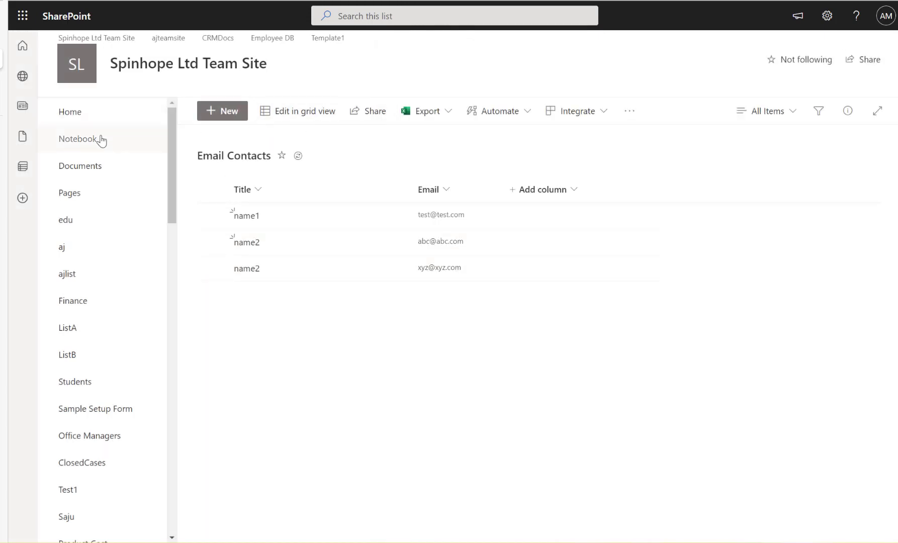
# Return to Power Automate and run the flow manually against the newly added contacts.
pyautogui.click(30, 99)
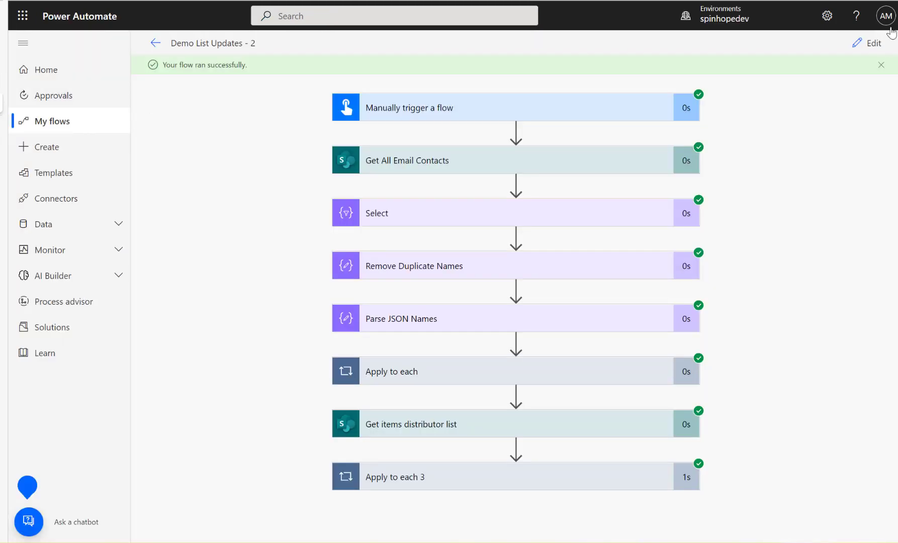
pyautogui.click(866, 44)
pyautogui.click(871, 43)
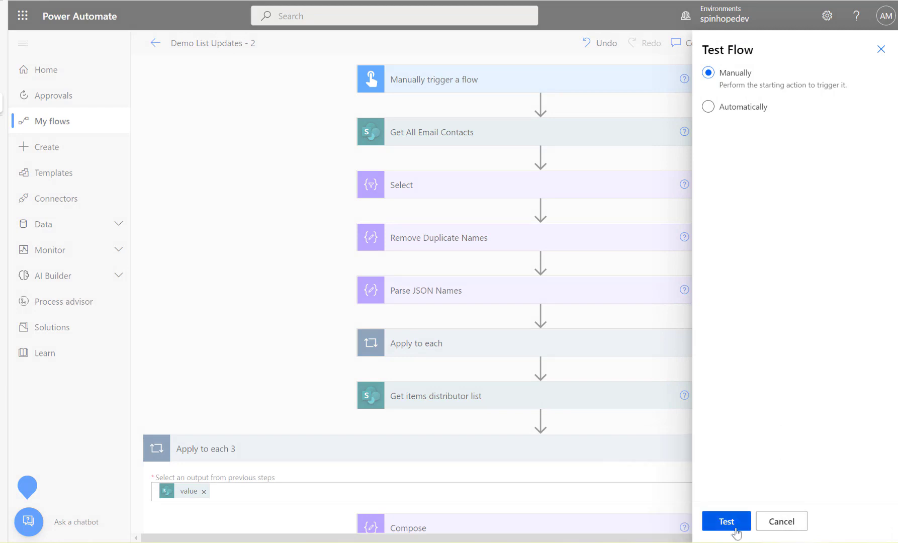
pyautogui.click(736, 521)
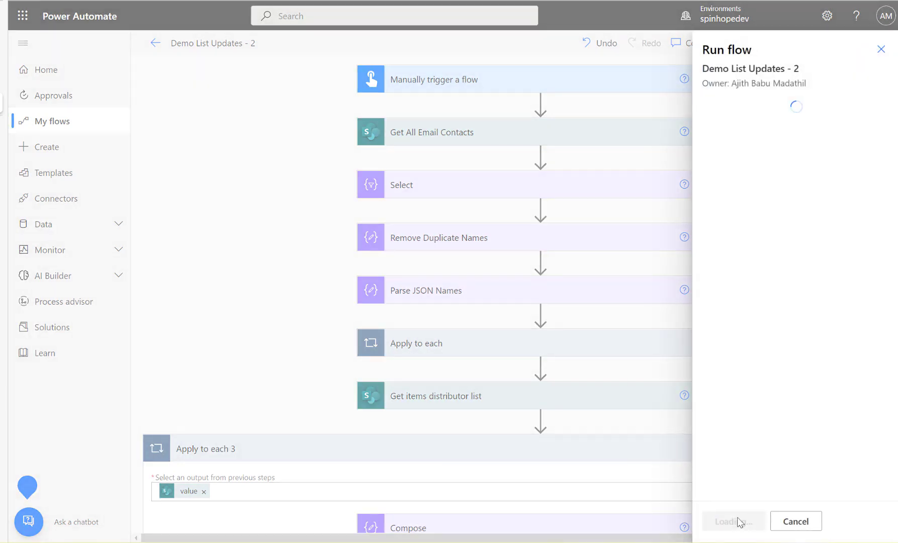
pyautogui.click(737, 521)
pyautogui.click(738, 523)
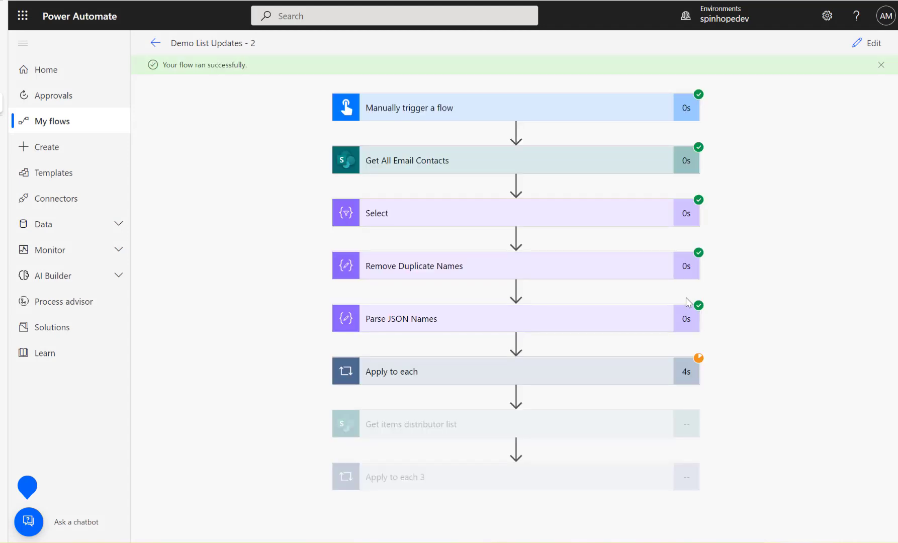
# Reload the Distributor List in SharePoint to check its names and combined e-mails, and return to the flow run in Power Automate.
pyautogui.click(30, 81)
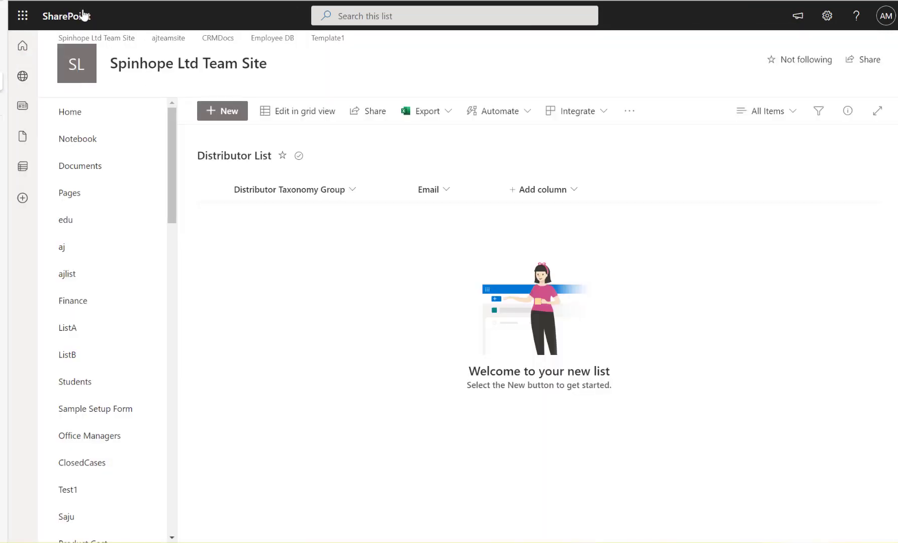
pyautogui.click(57, 0)
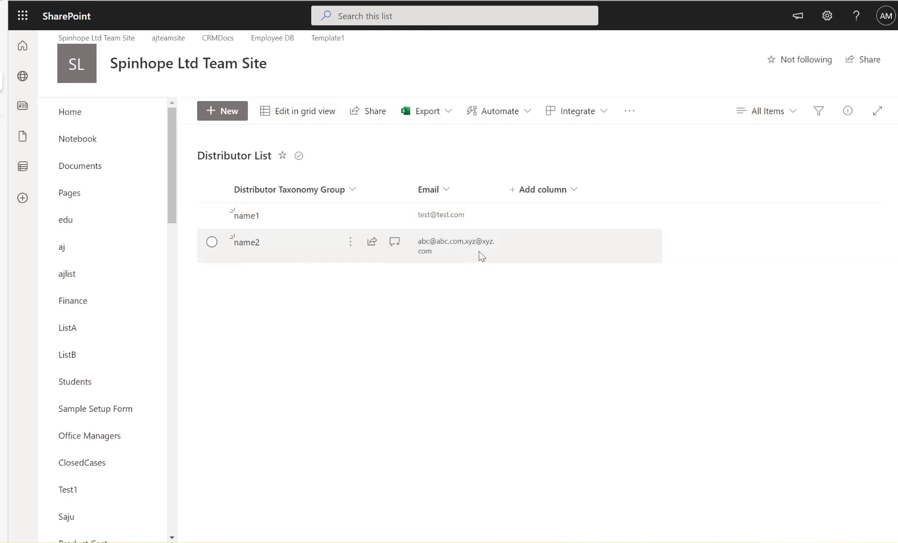
pyautogui.click(4, 106)
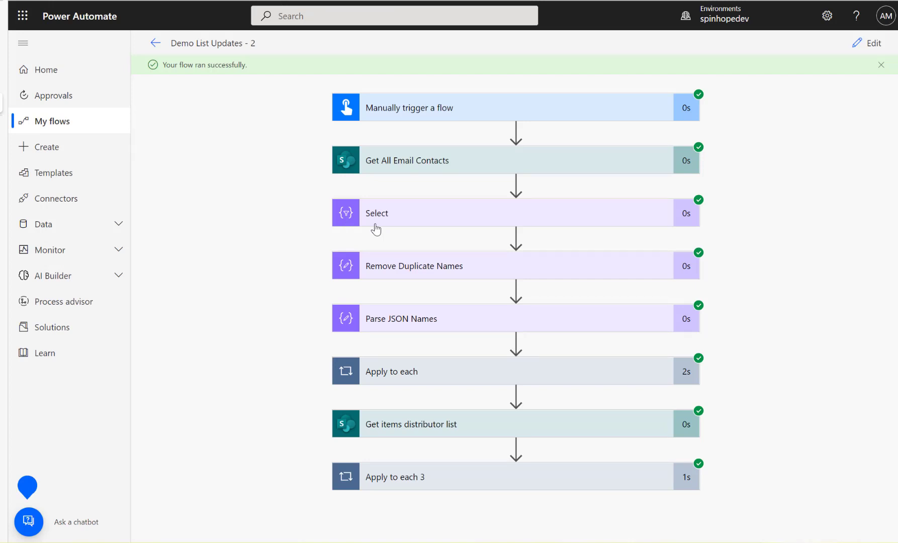